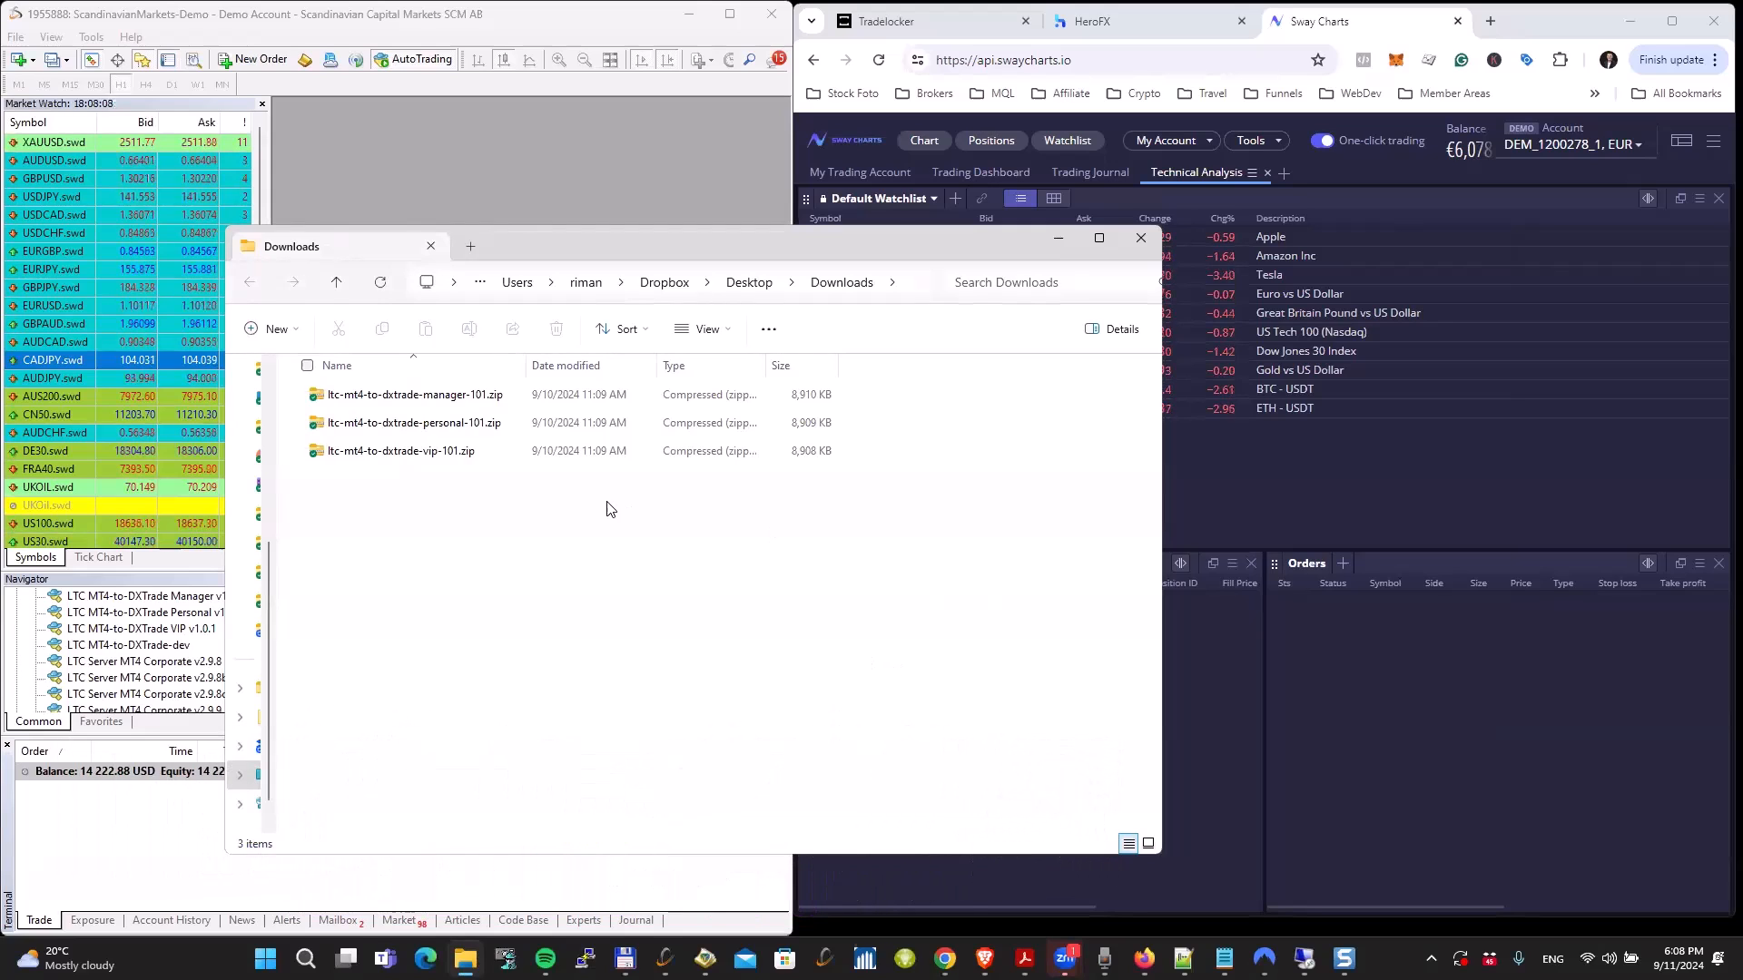
pyautogui.moveTo(689, 238); pyautogui.dragTo(679, 234)
pyautogui.moveTo(459, 498); pyautogui.dragTo(389, 390)
pyautogui.click(412, 550)
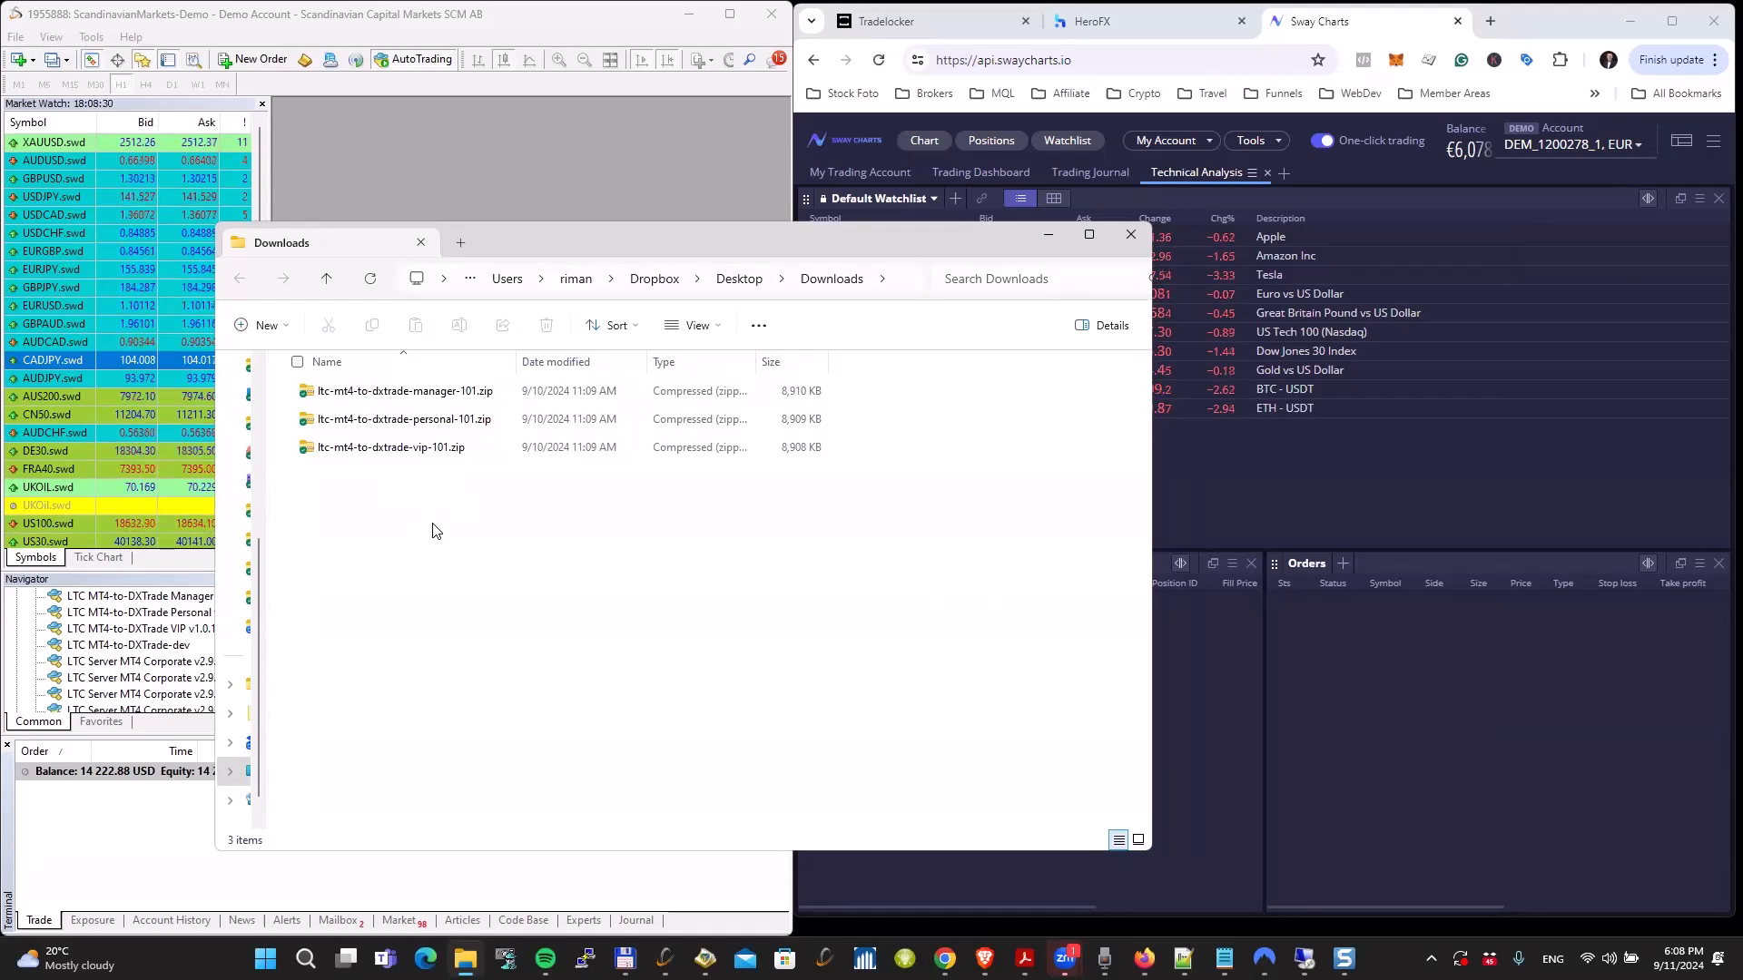
pyautogui.click(434, 392)
pyautogui.click(437, 423)
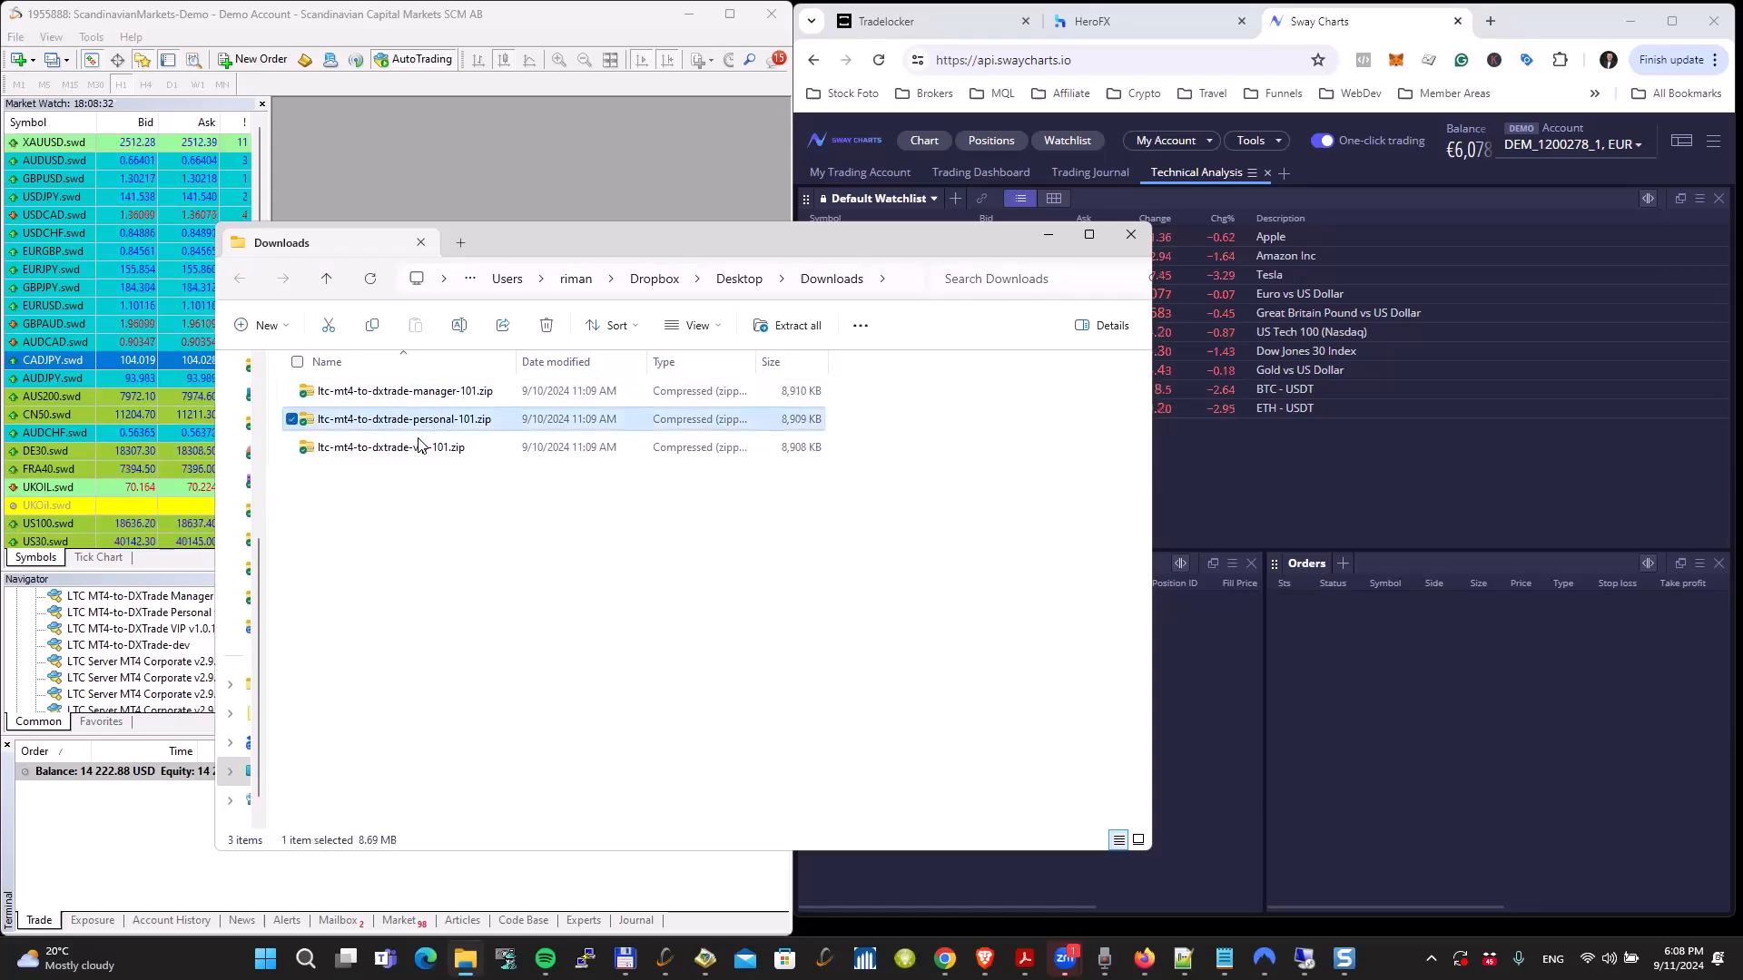
pyautogui.click(424, 451)
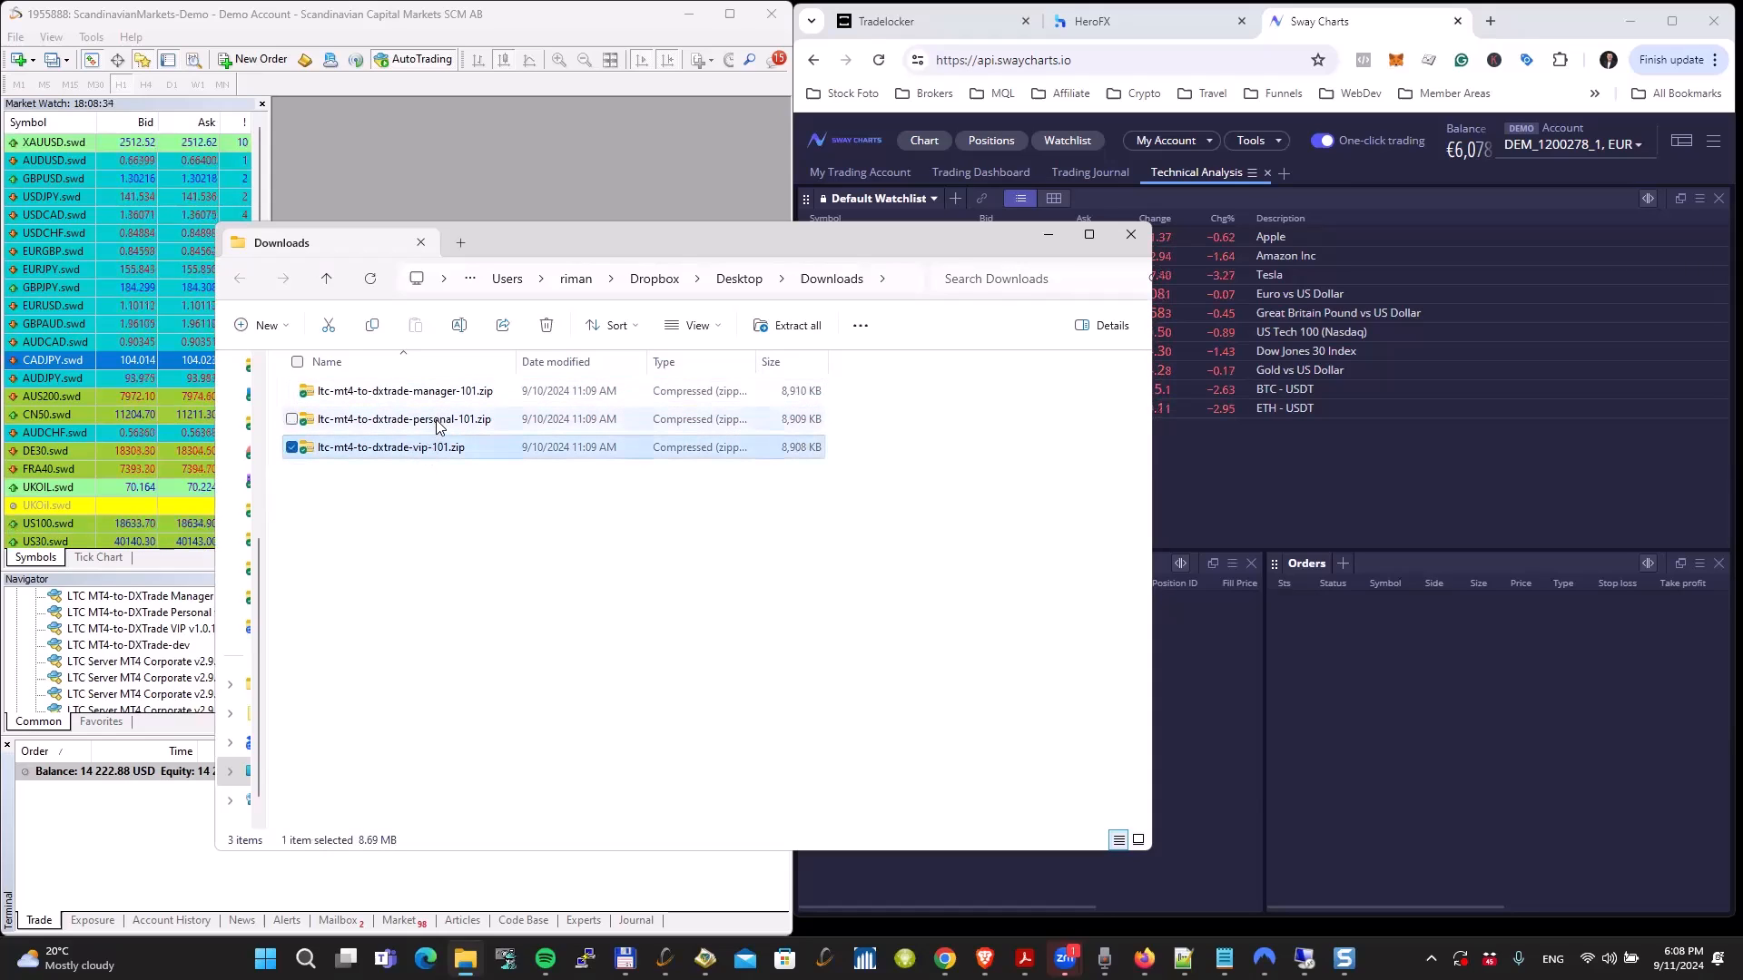
# Step: Extract ltc-mt4-to-dxtrade-personal-101.zip into its own folder in Downloads and show the extracted files
pyautogui.click(438, 424)
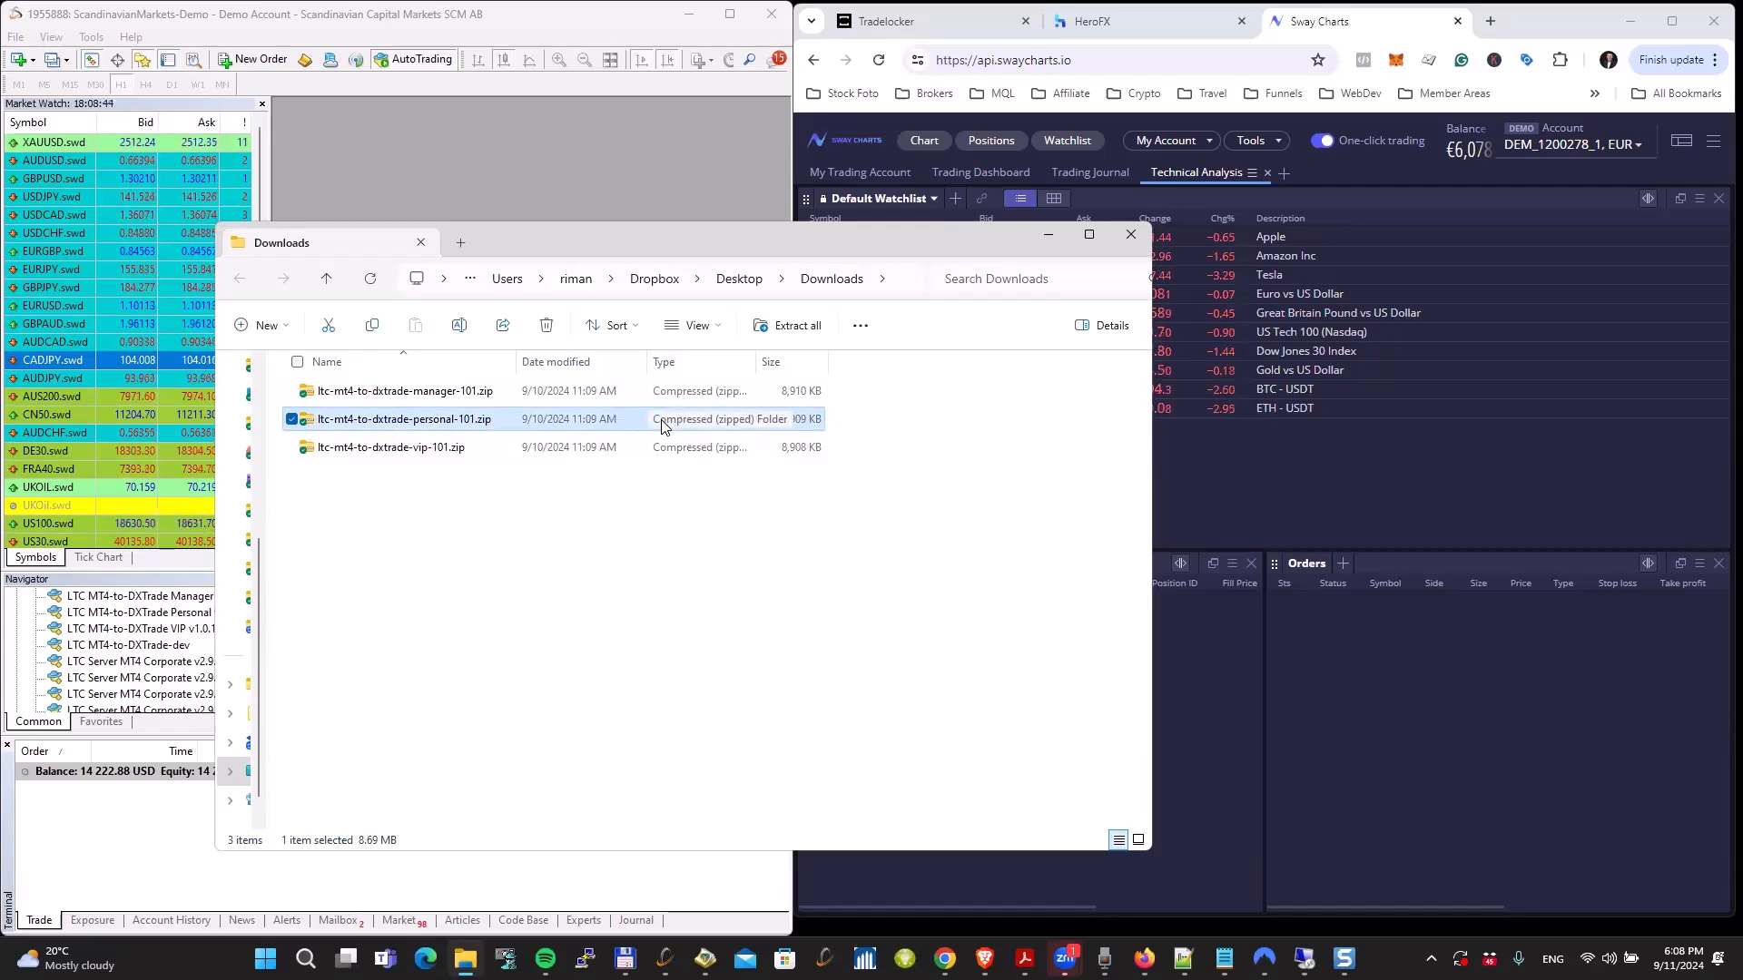
pyautogui.rightClick(425, 427)
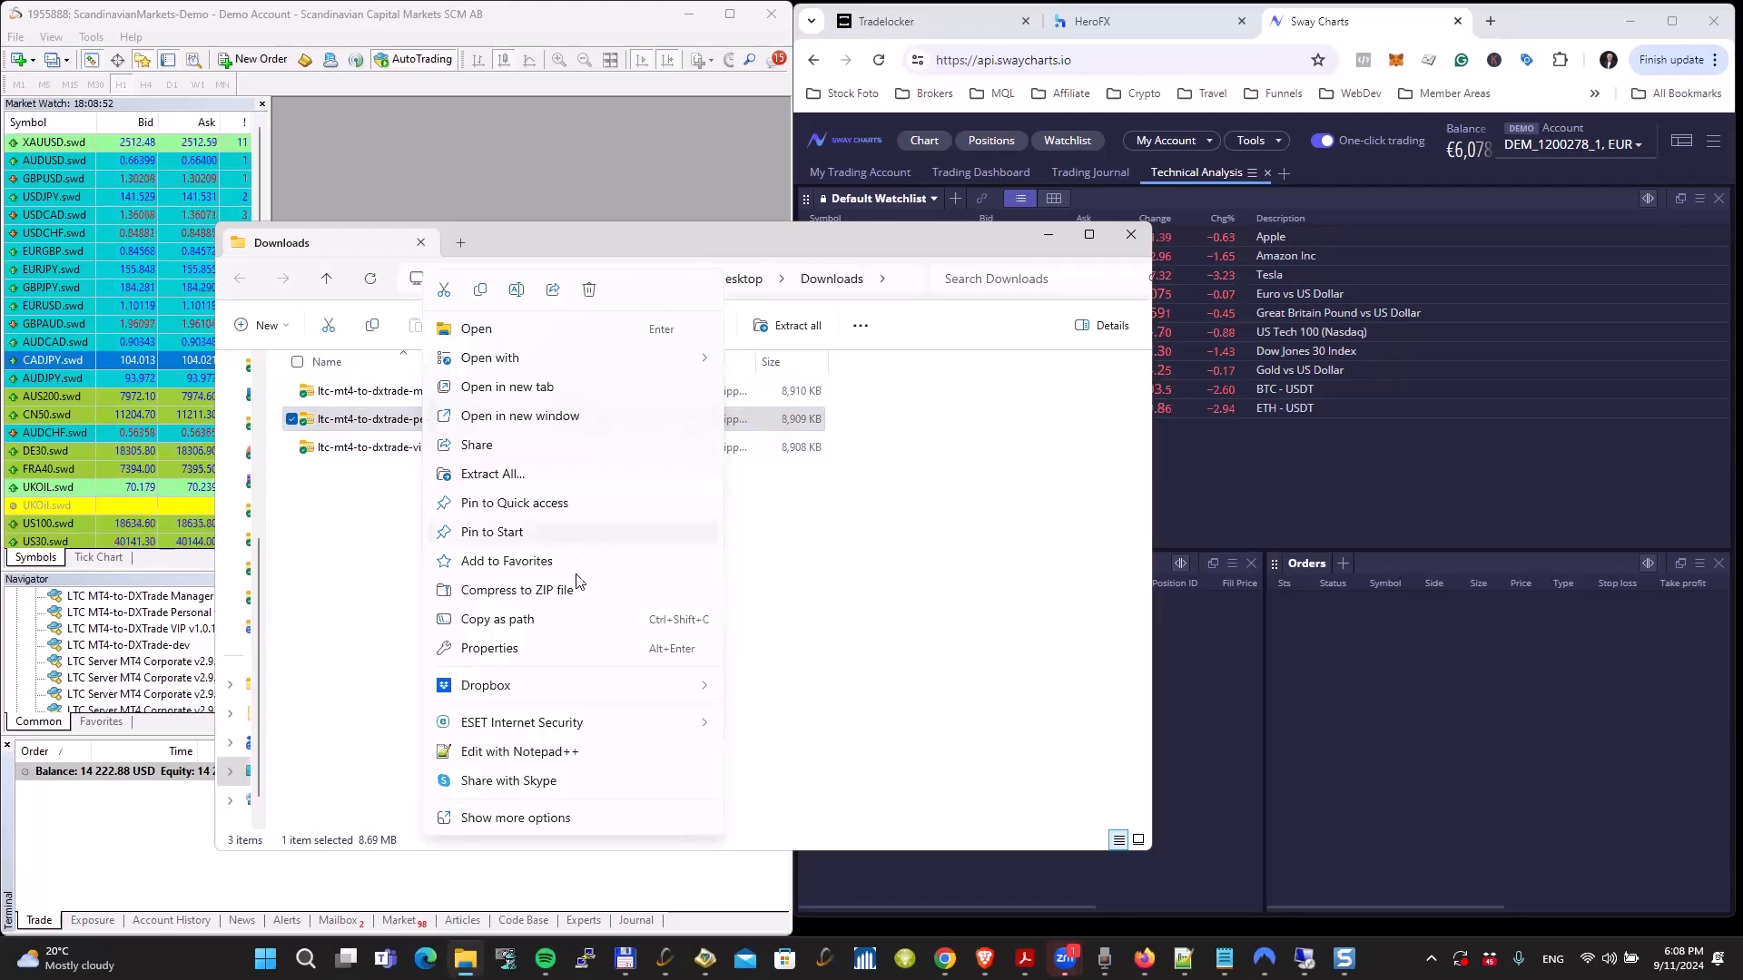
pyautogui.click(506, 482)
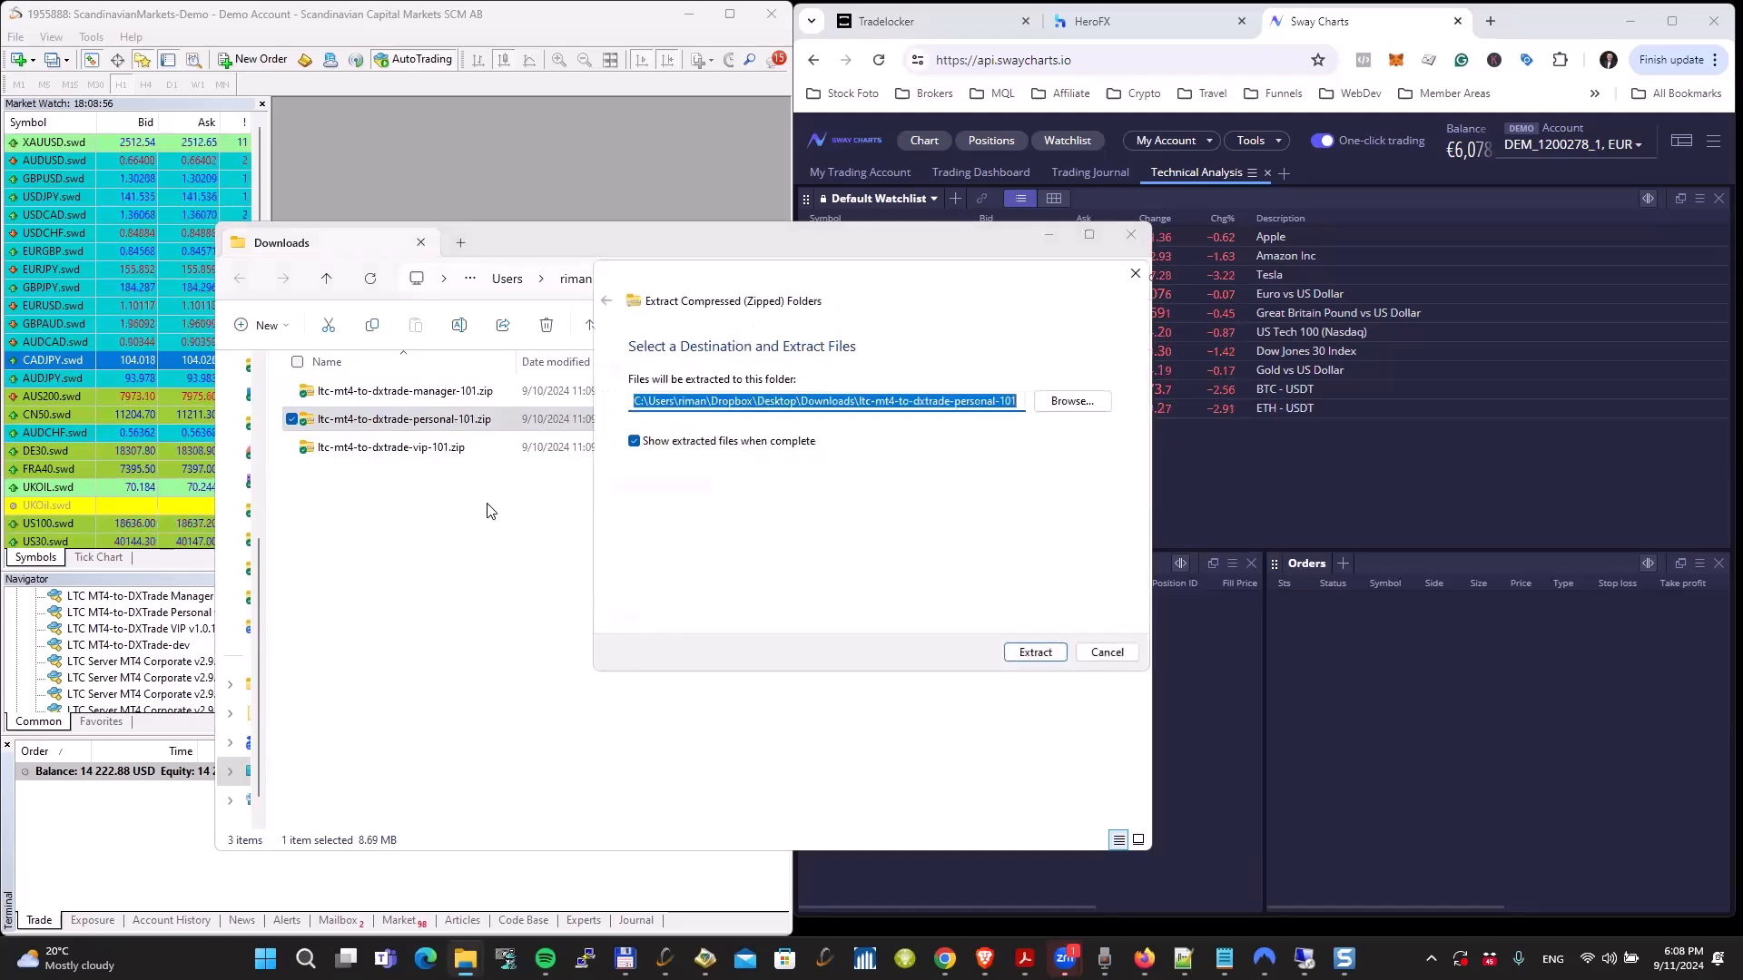
pyautogui.click(1034, 652)
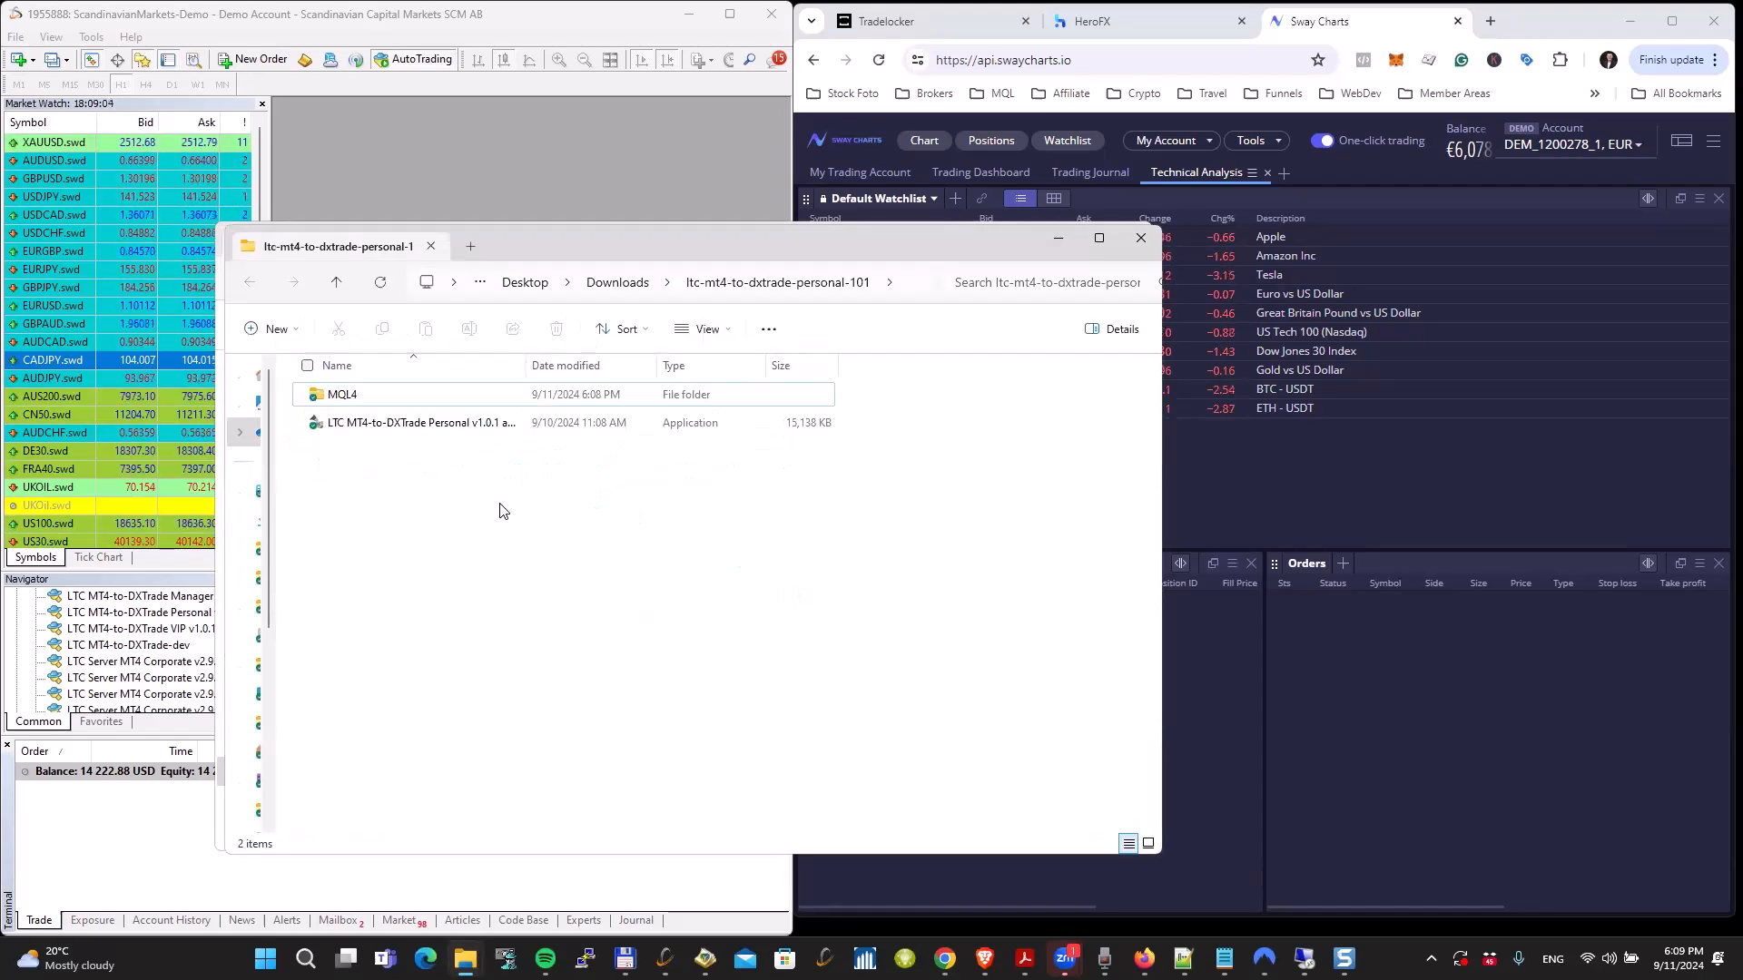
# Step: Widen the file list's name column and copy the MQL4 folder from the extracted package
pyautogui.moveTo(524, 370); pyautogui.dragTo(659, 368)
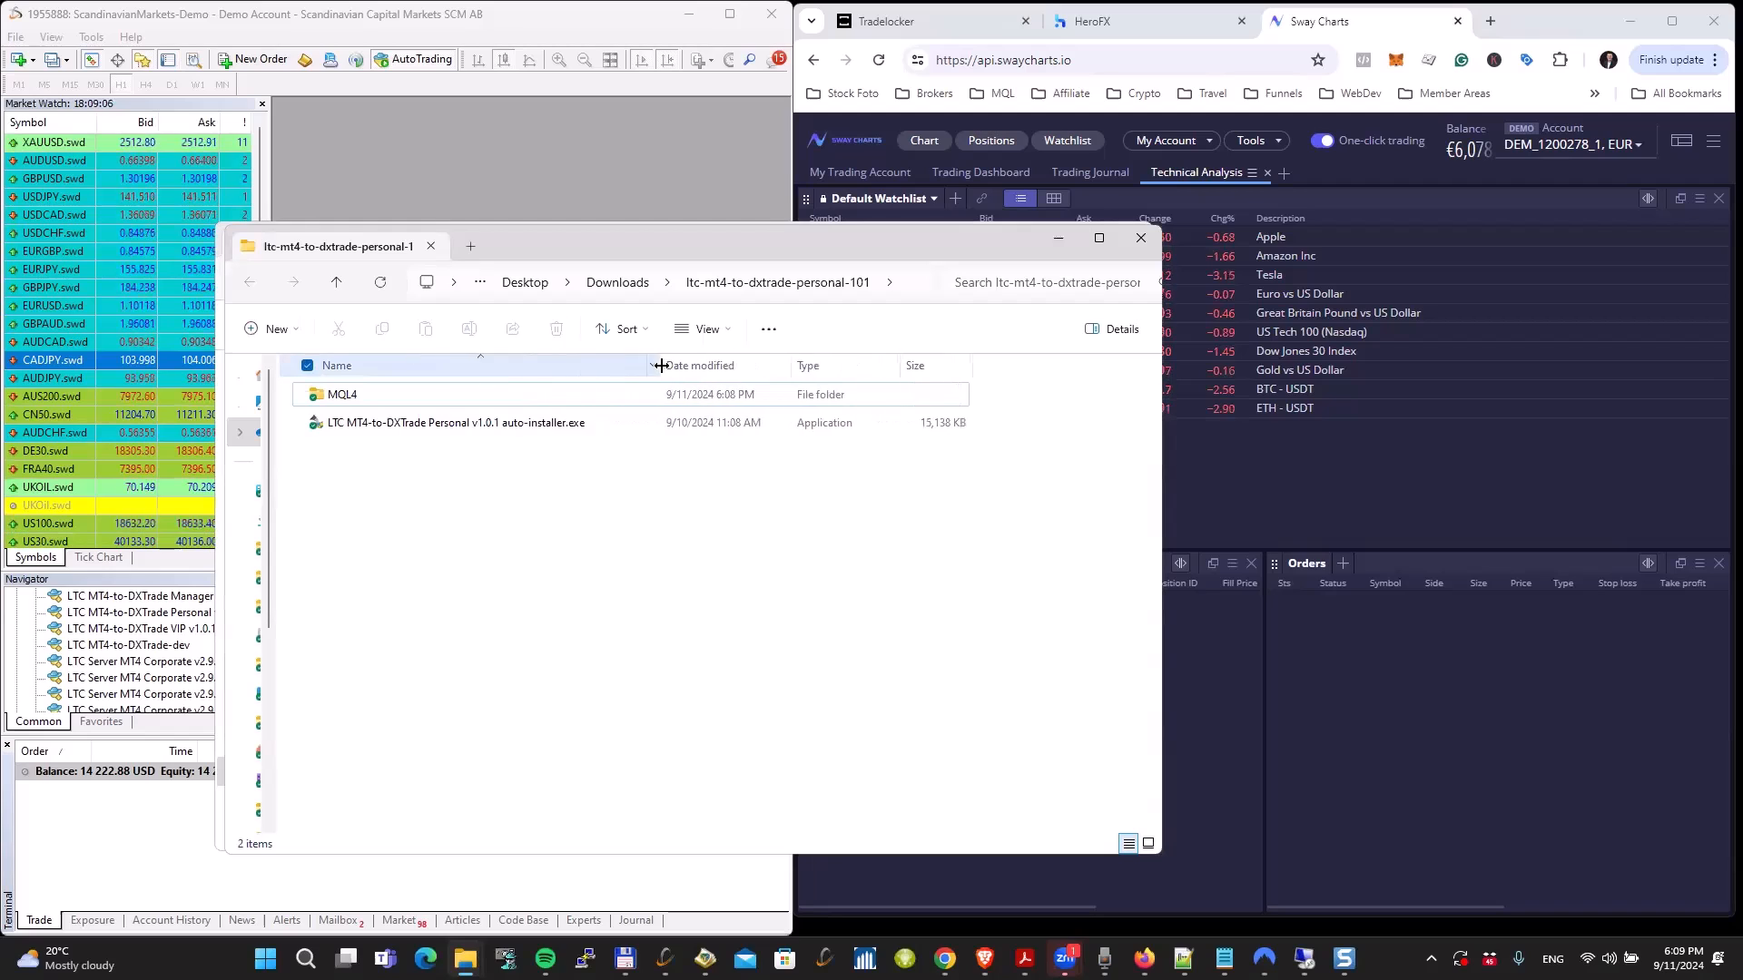
pyautogui.click(416, 424)
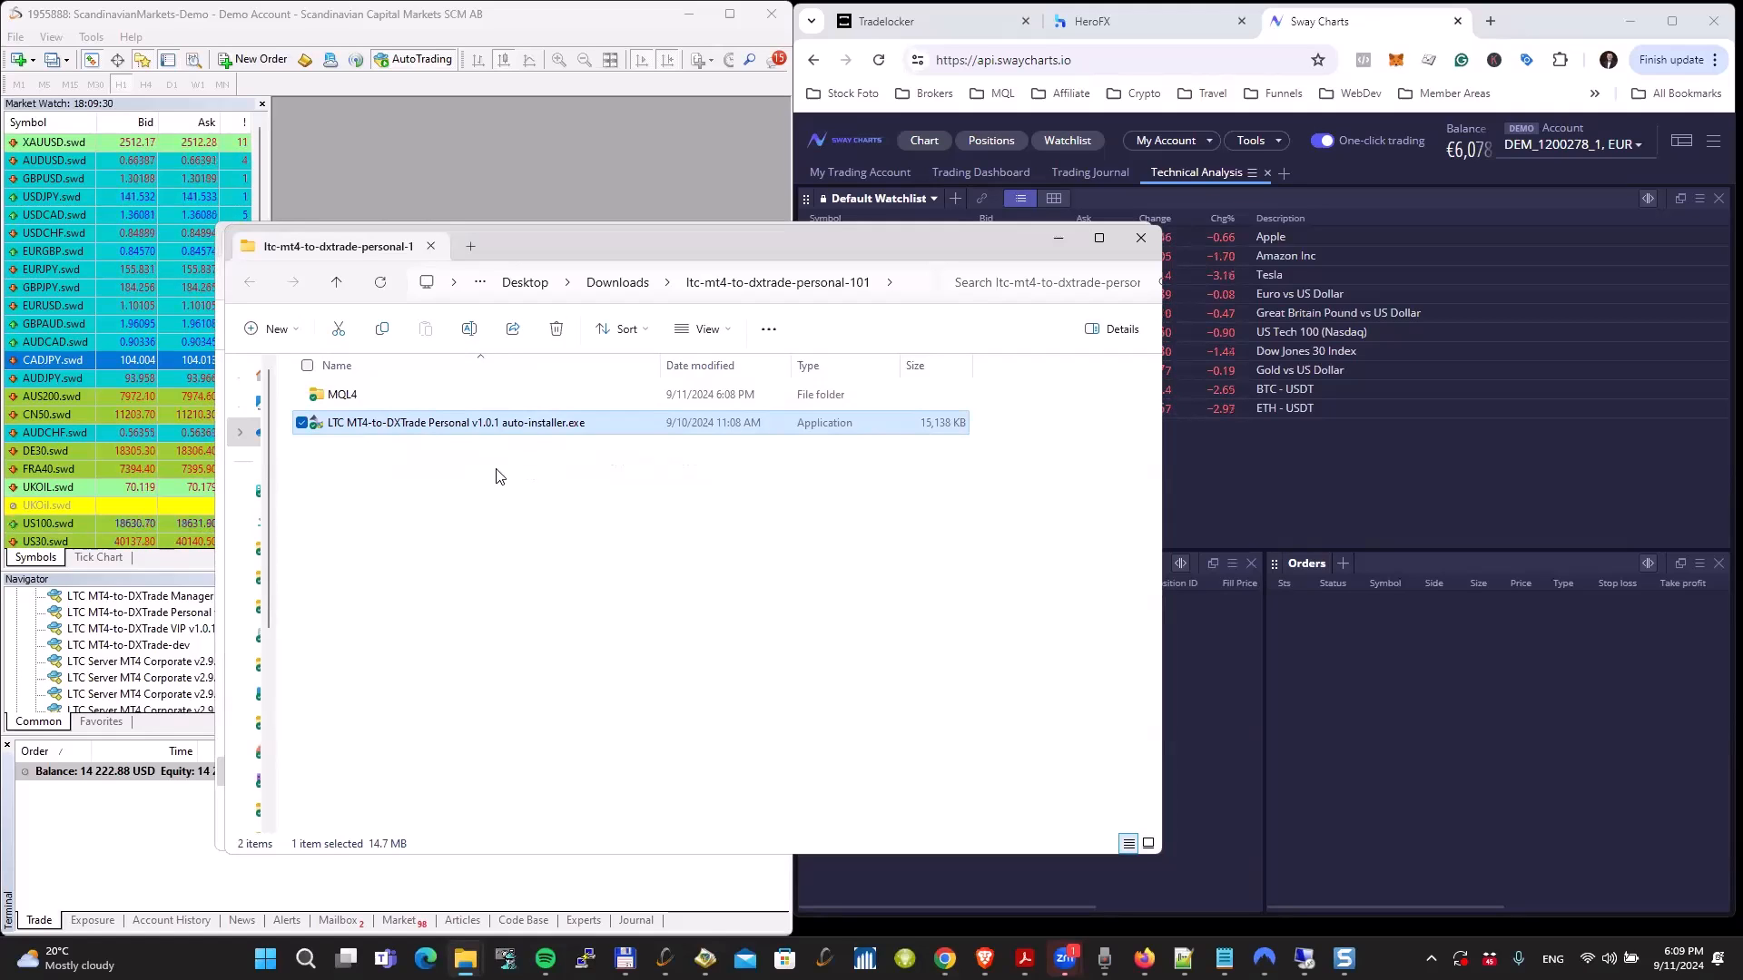
pyautogui.click(348, 398)
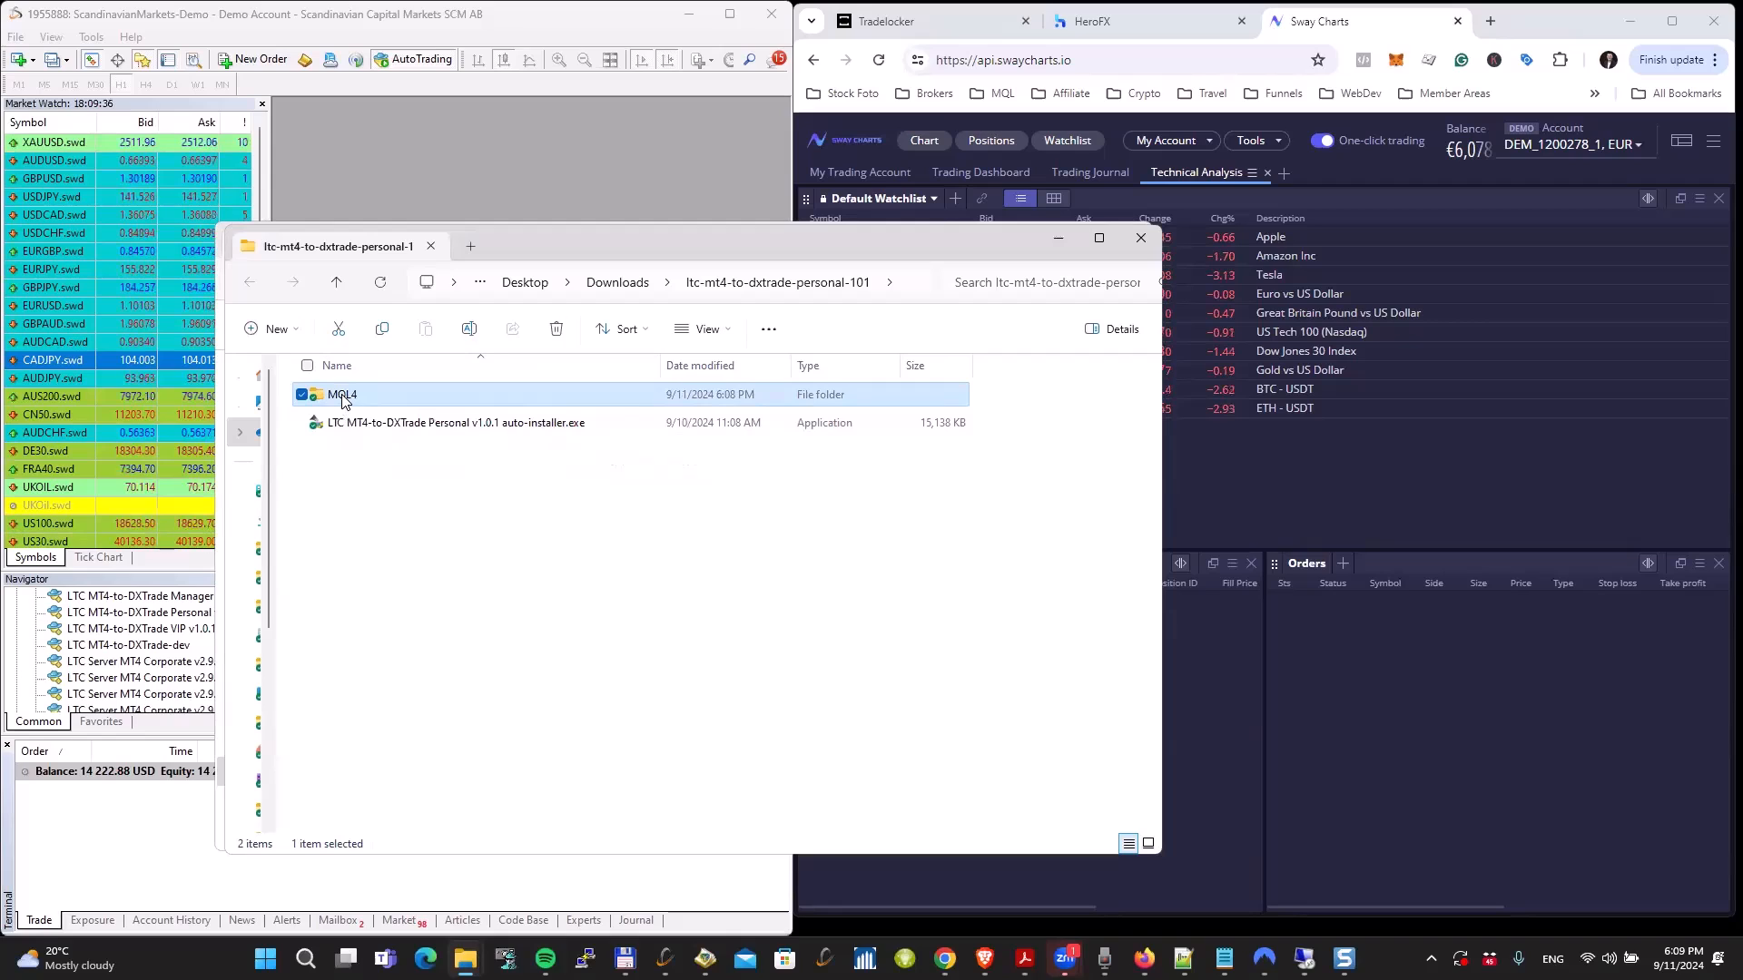
pyautogui.rightClick(342, 397)
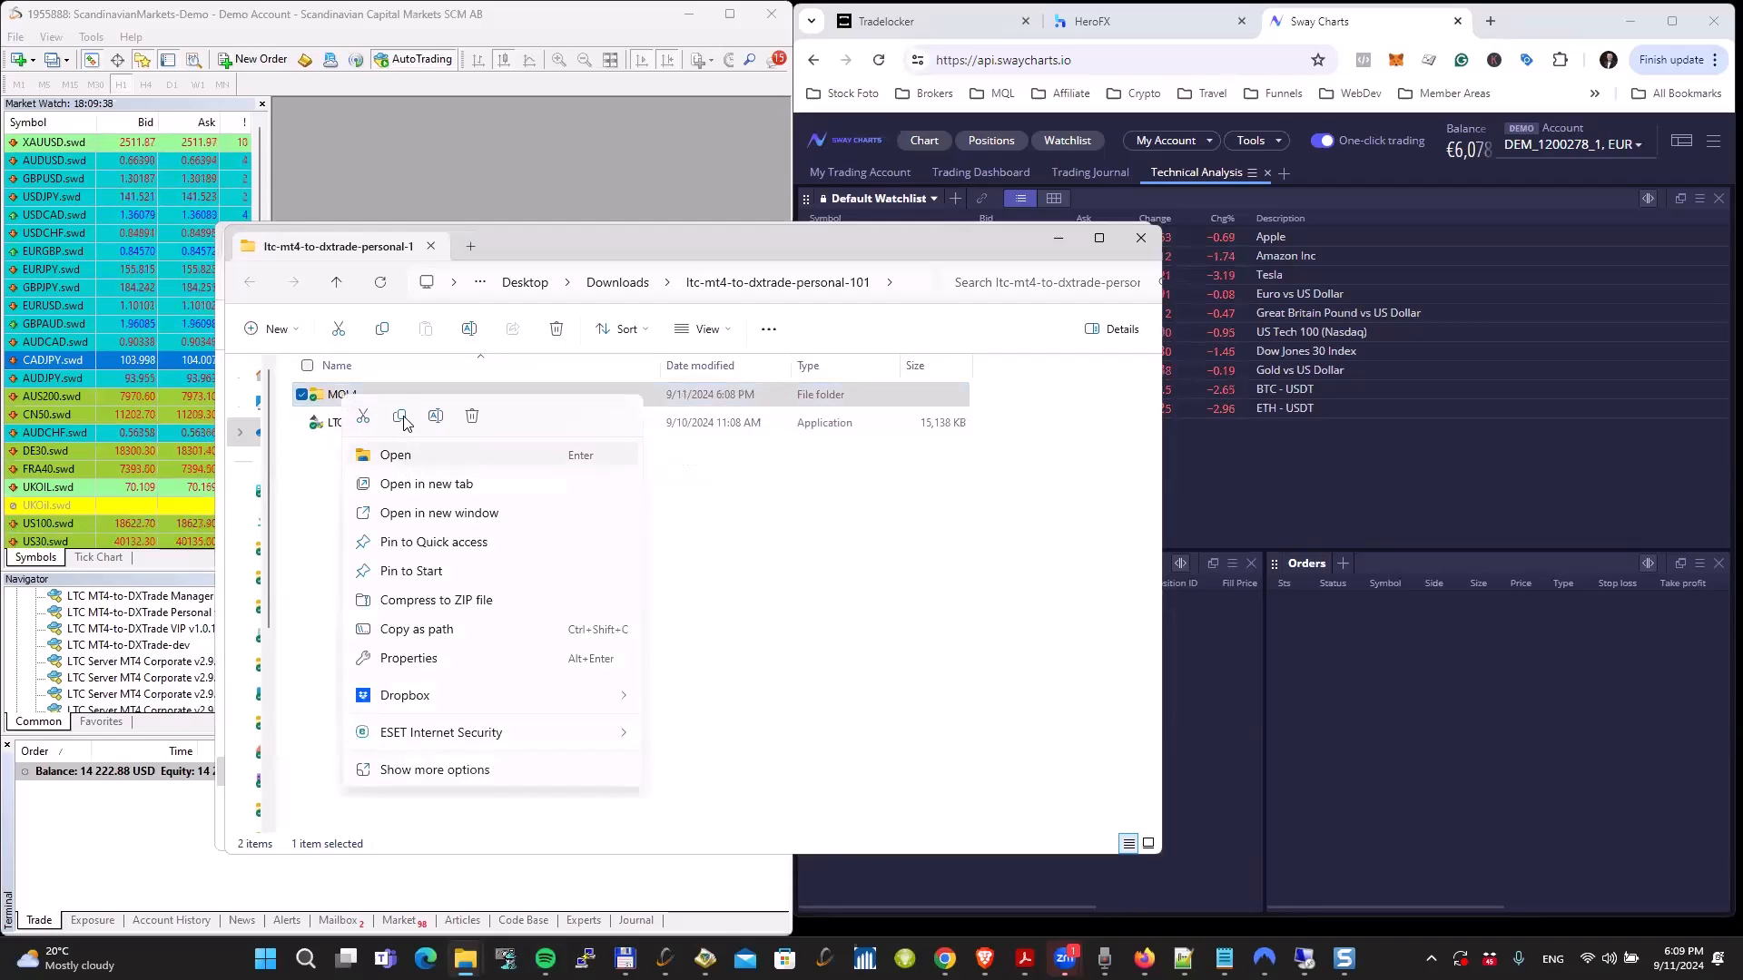
pyautogui.click(437, 773)
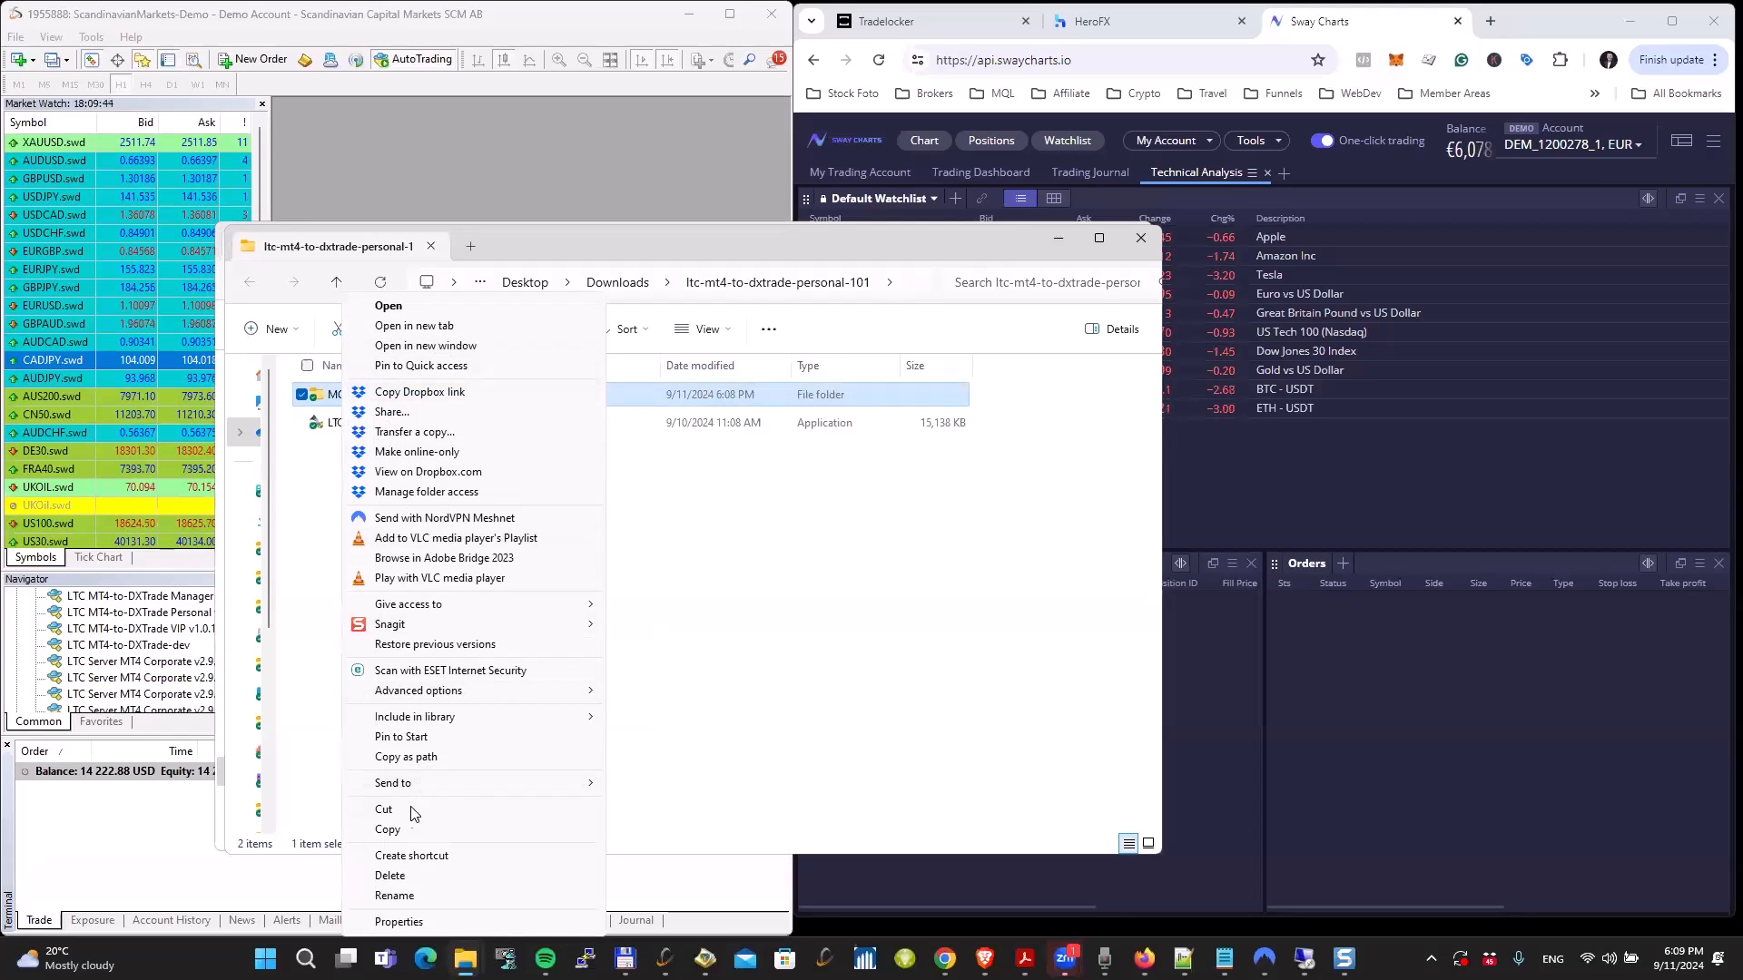
pyautogui.click(390, 829)
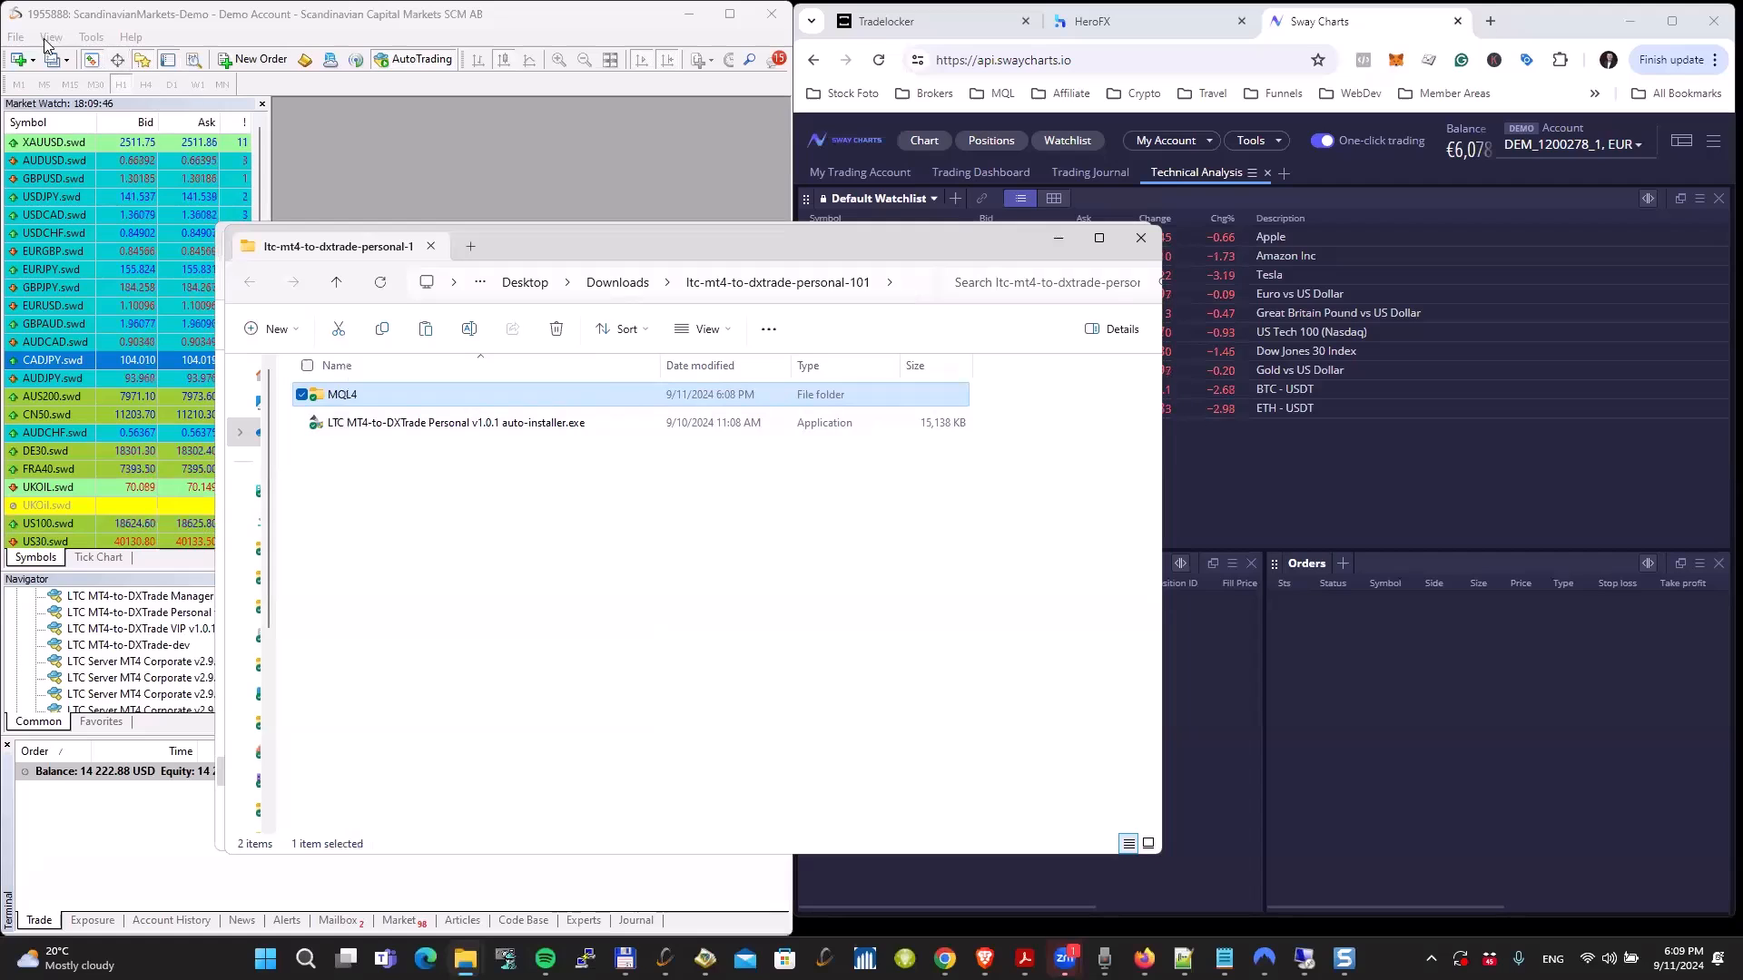
# Step: Paste the copied MQL4 folder into the MetaTrader 4 terminal's data folder, replacing files with the same names, and close that folder
pyautogui.click(16, 37)
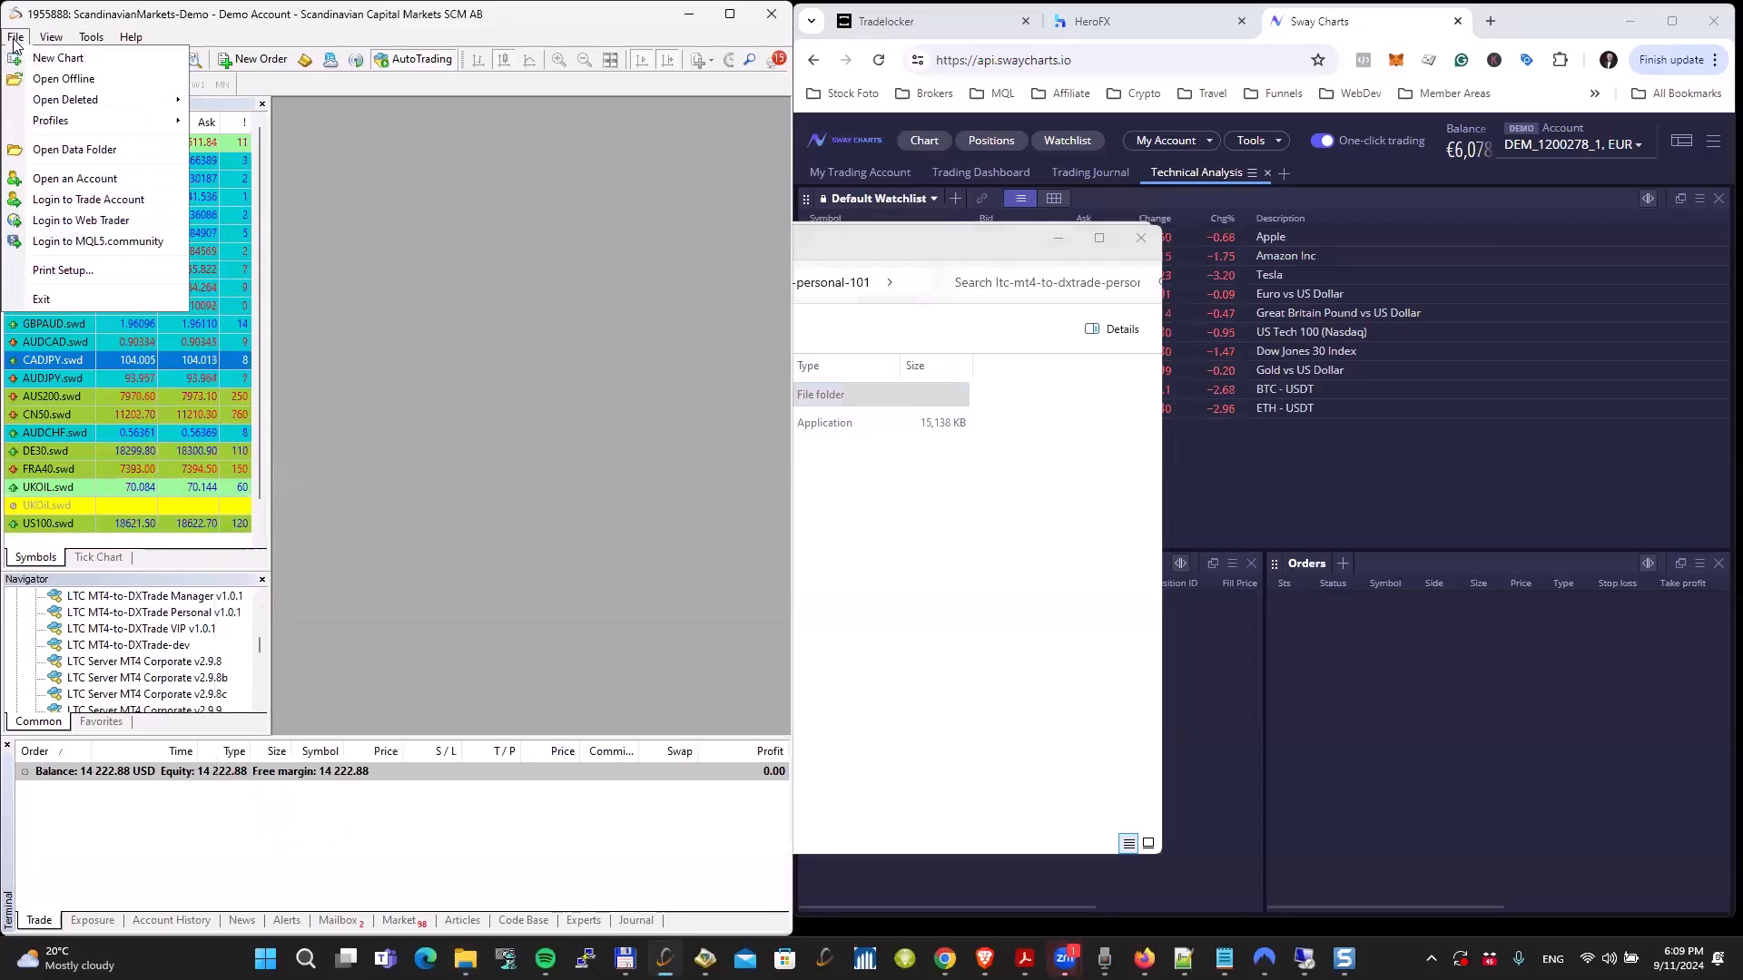
pyautogui.click(75, 149)
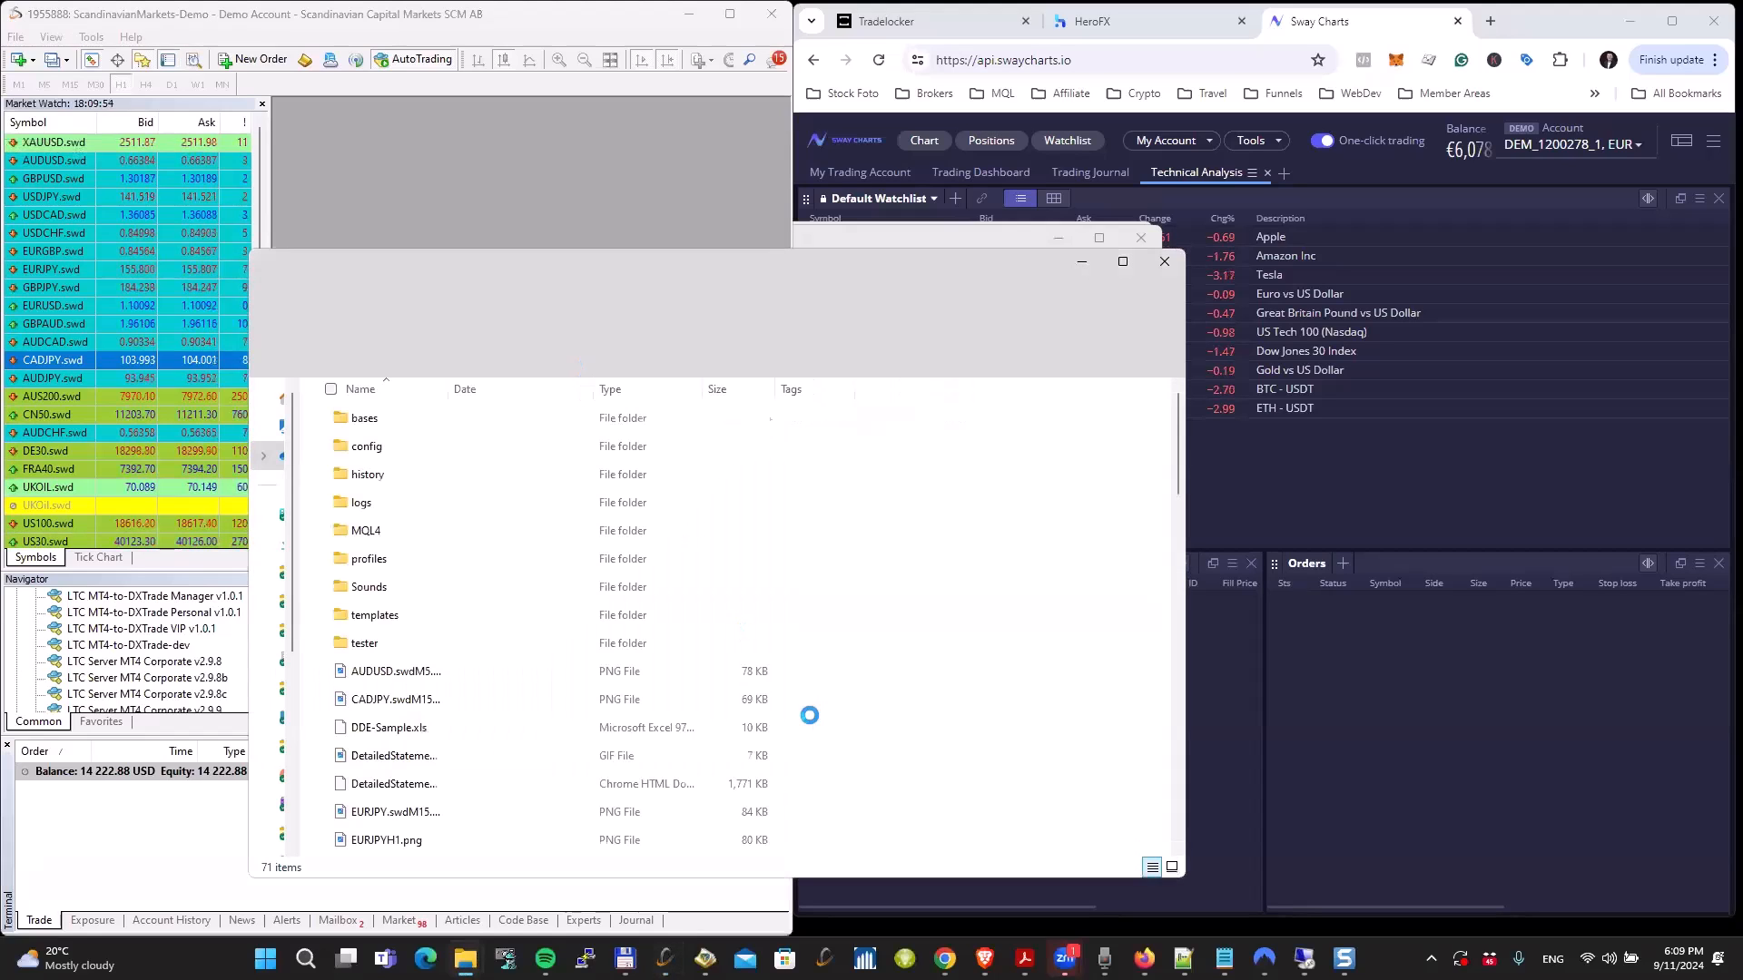
pyautogui.rightClick(942, 634)
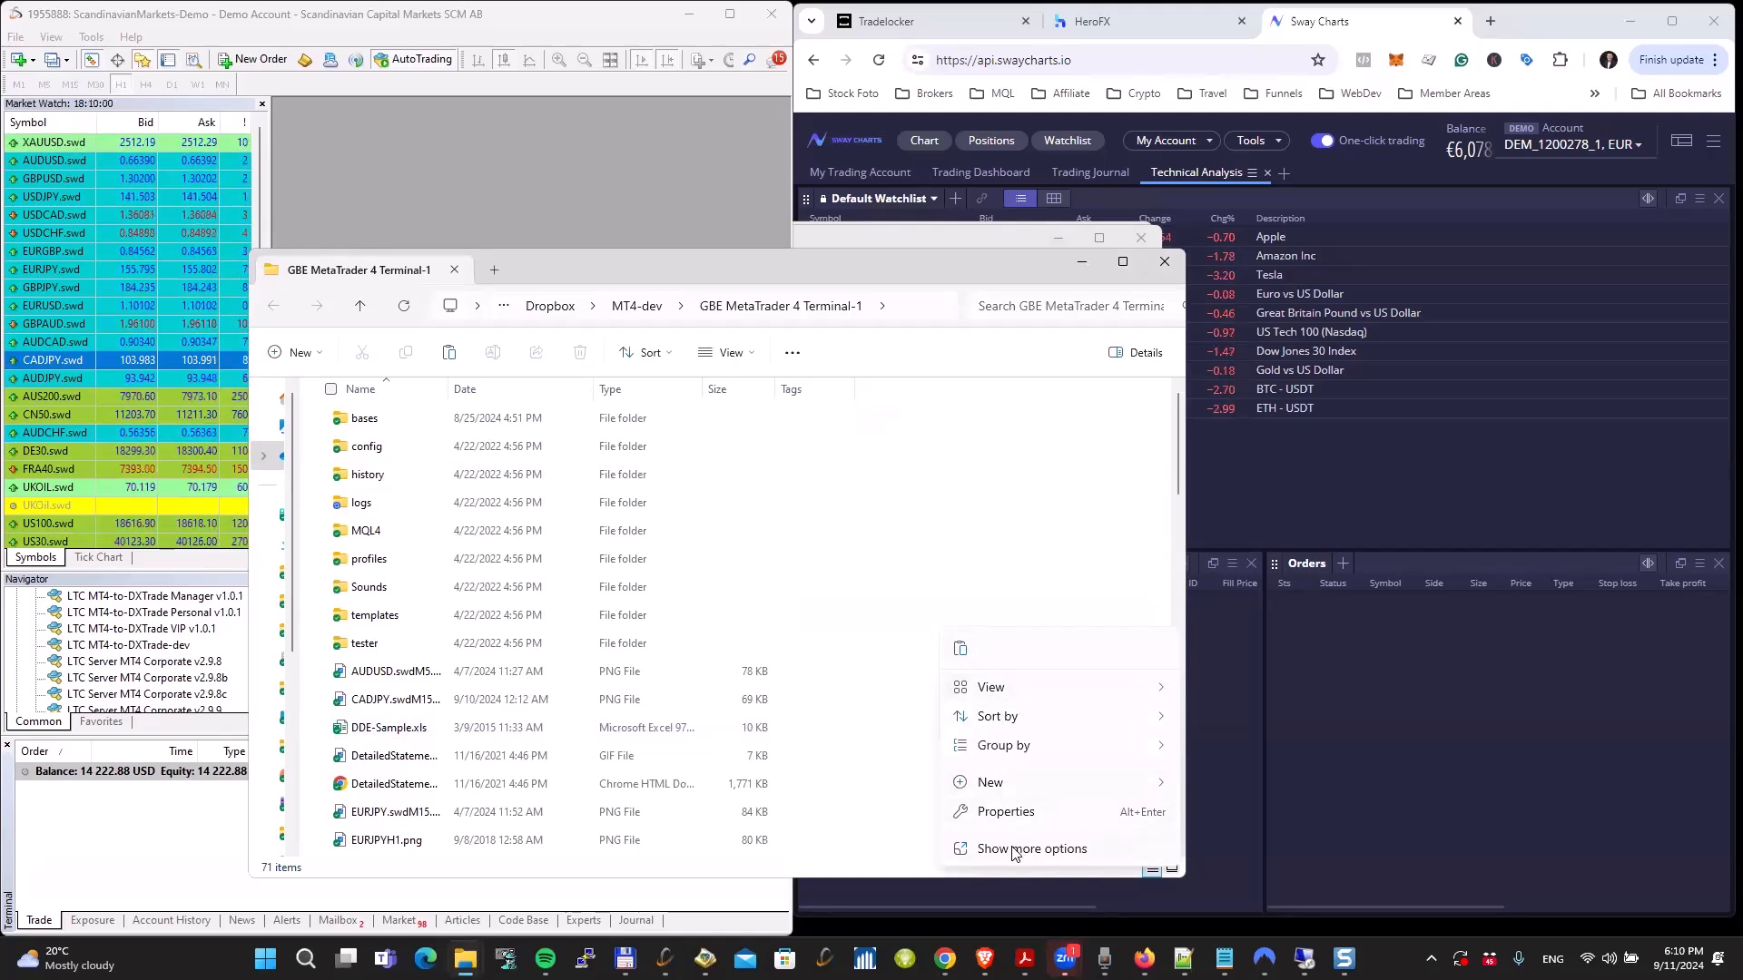
pyautogui.click(1016, 848)
pyautogui.rightClick(940, 635)
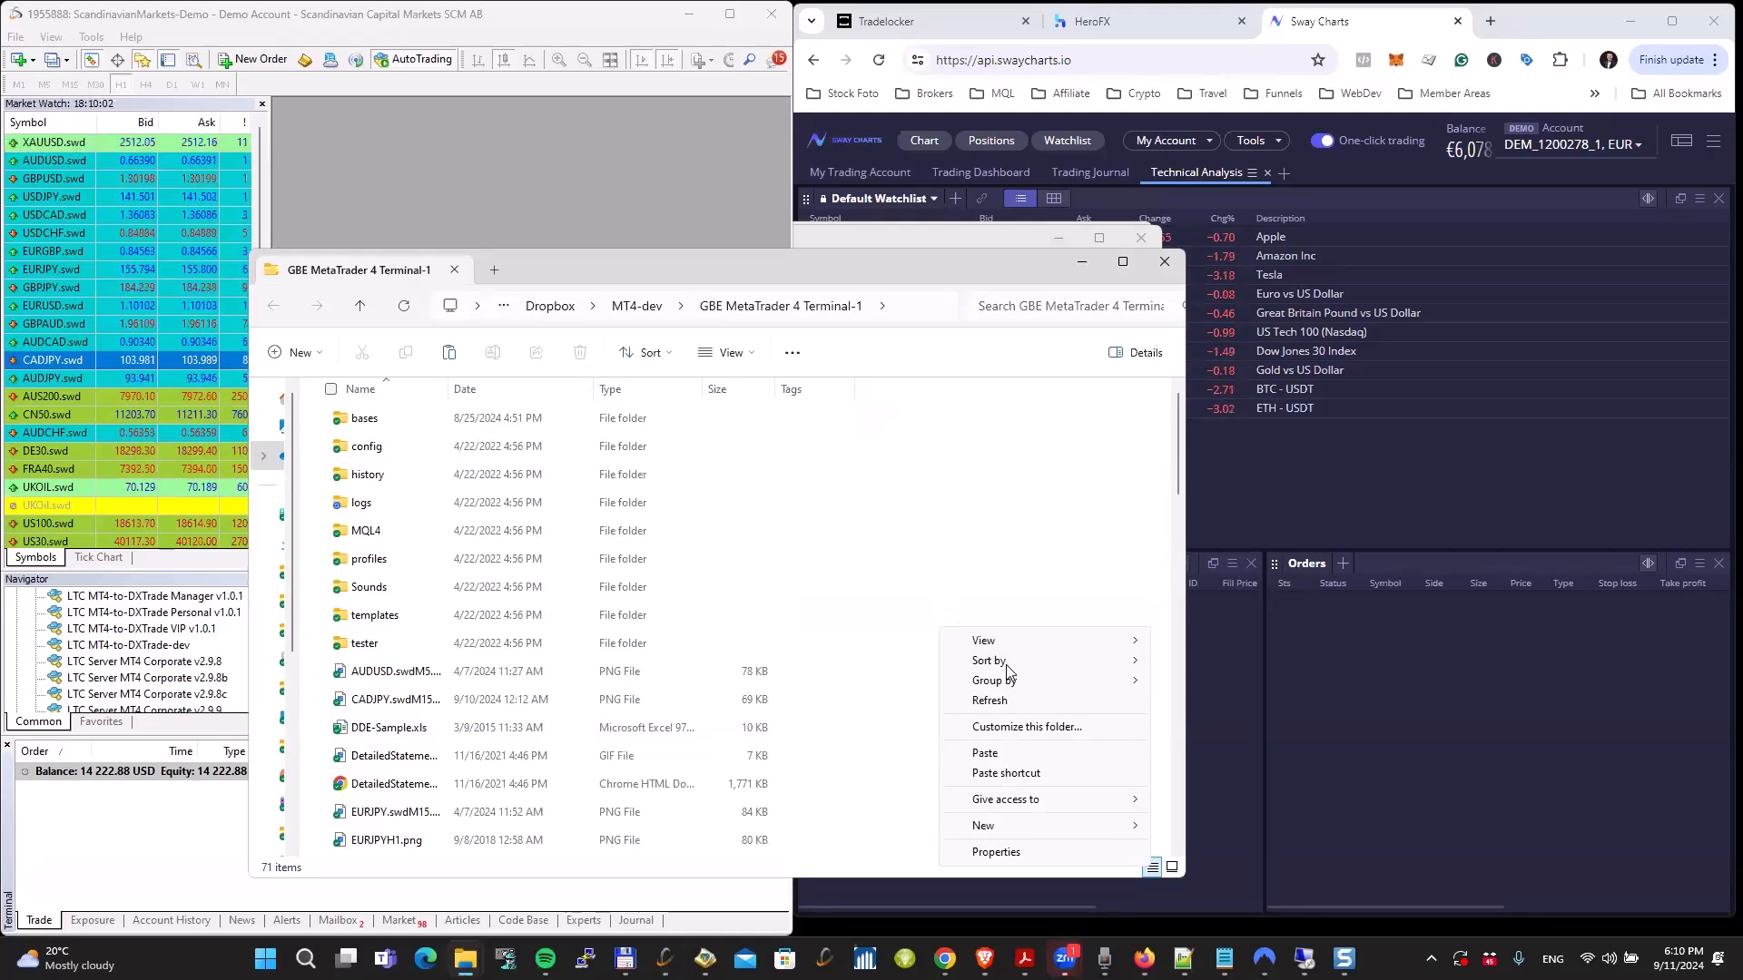
pyautogui.click(977, 759)
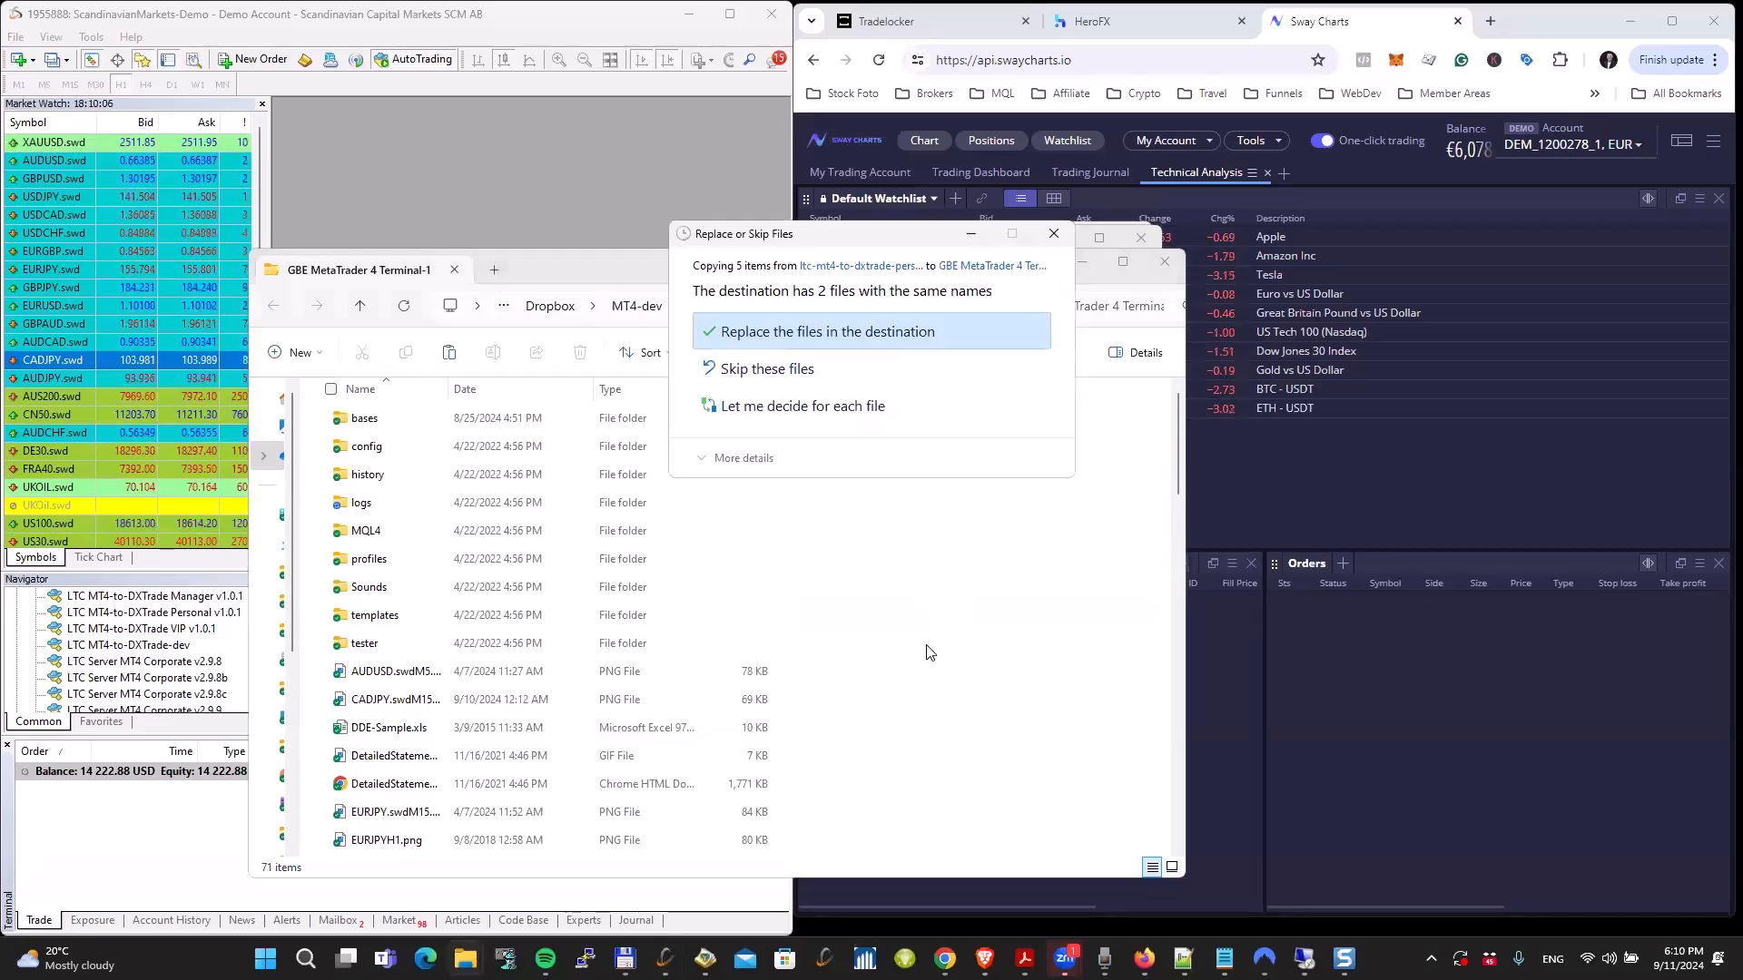
pyautogui.click(872, 328)
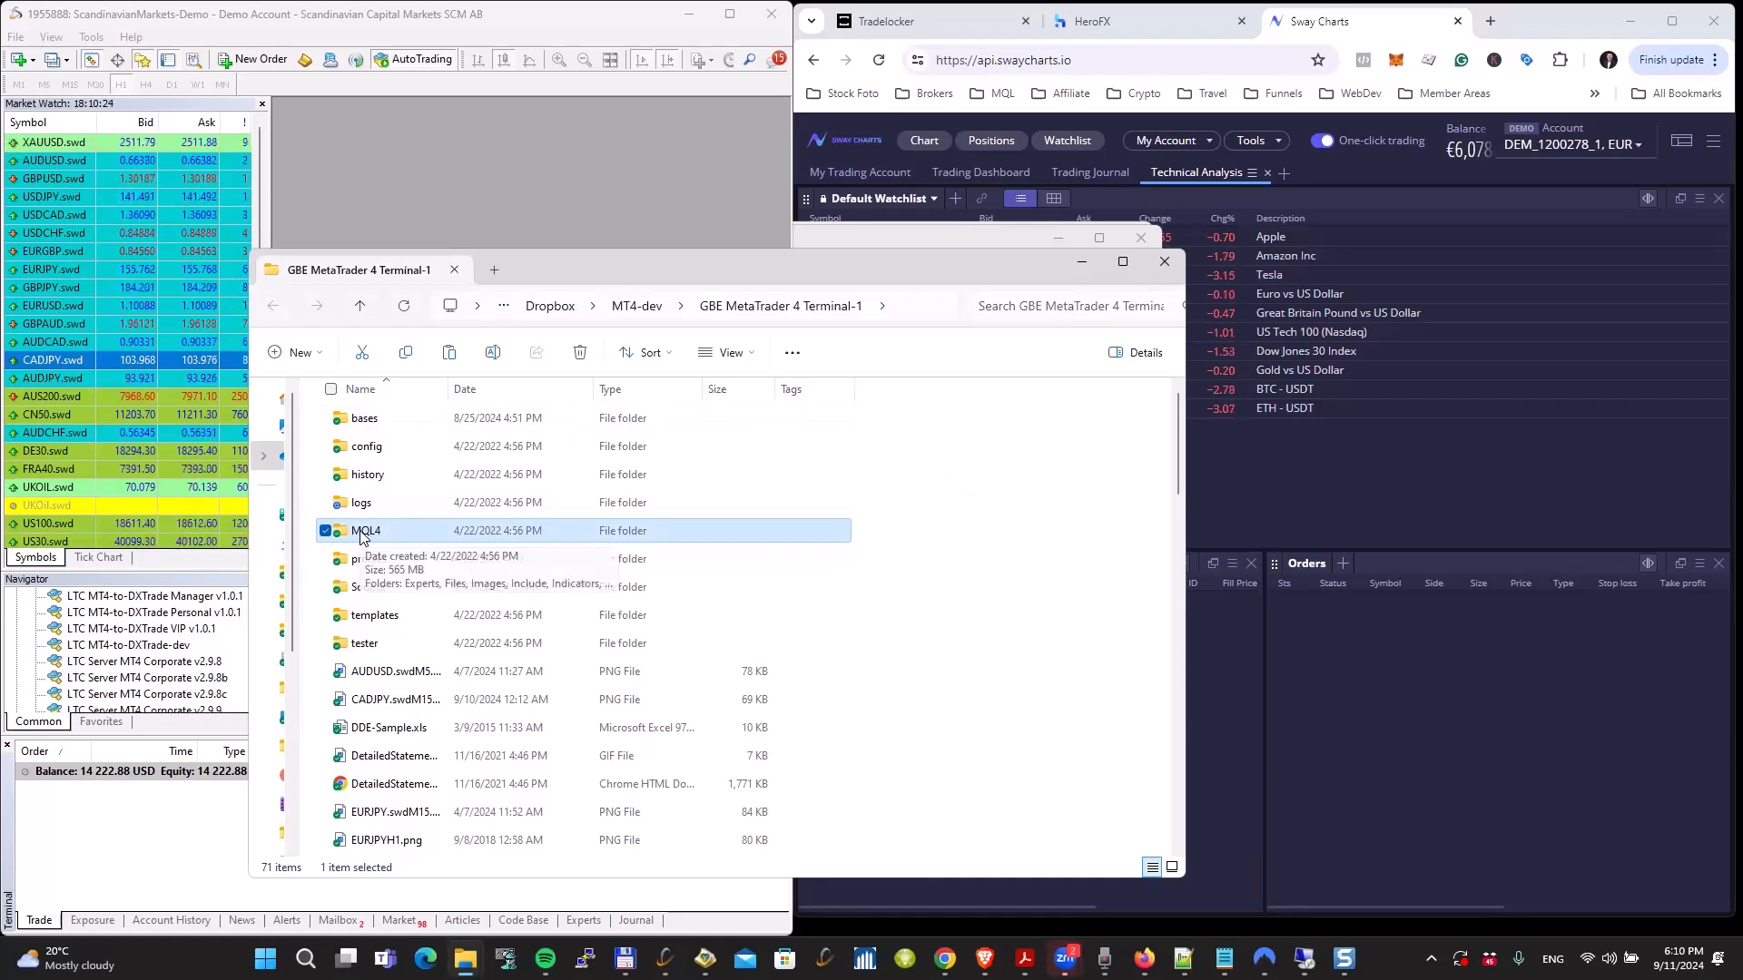
pyautogui.click(1166, 270)
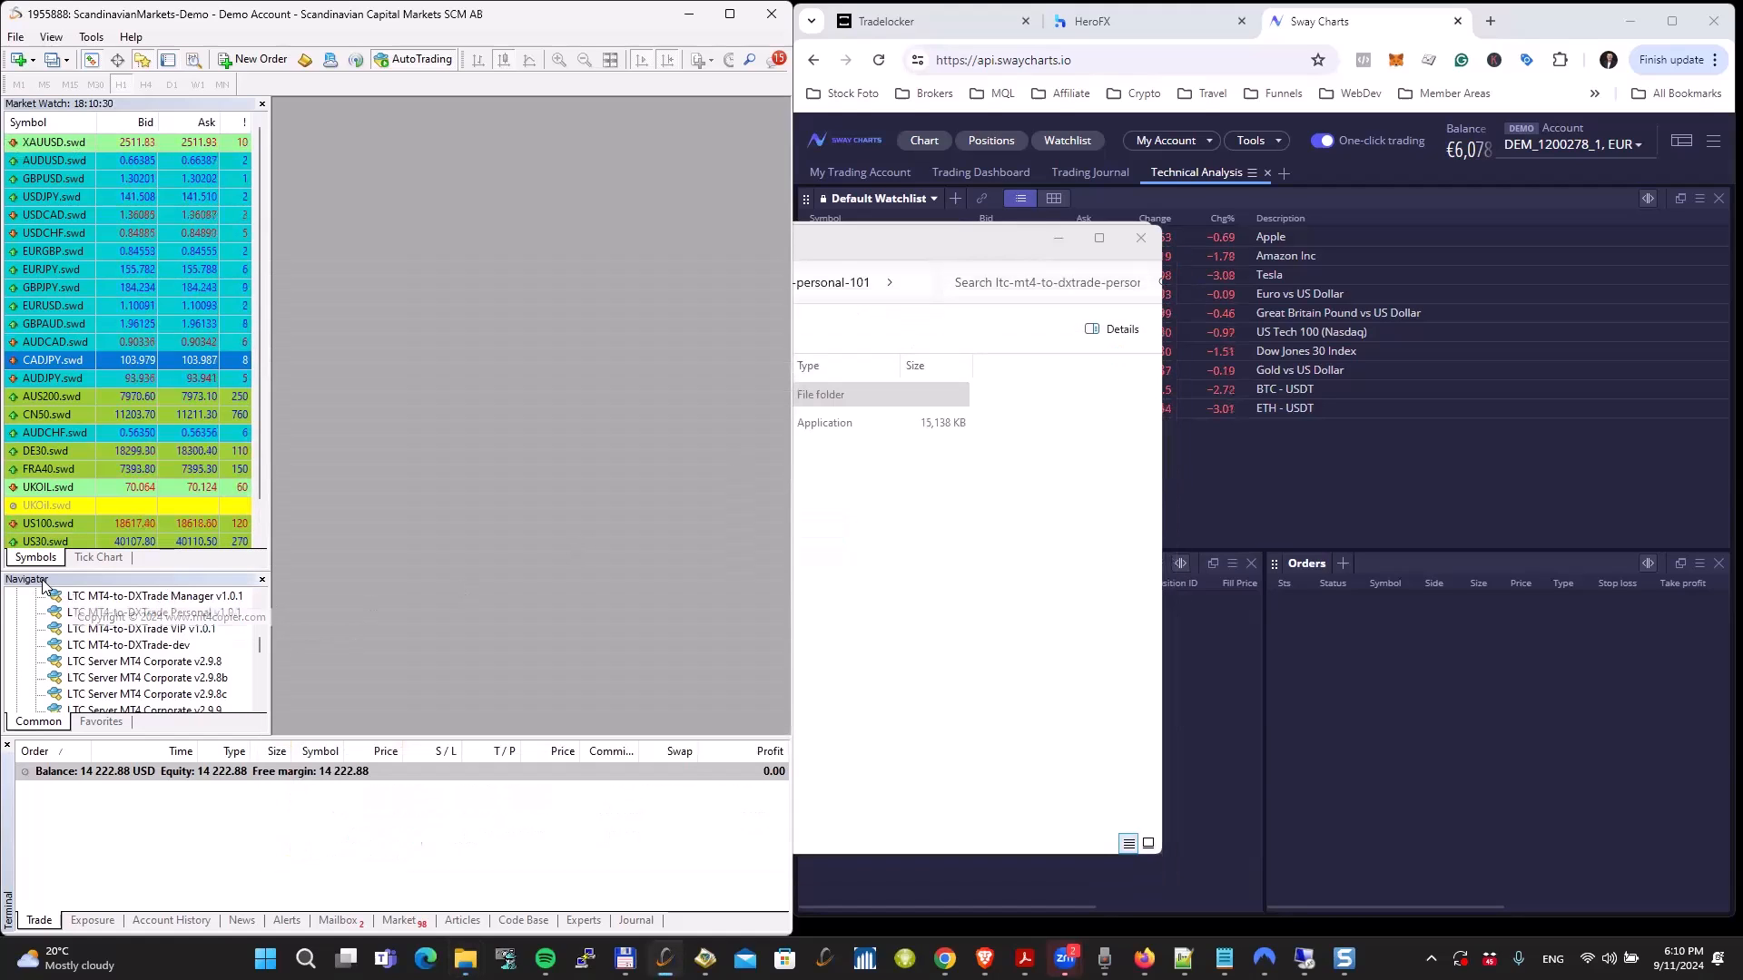
# Step: Refresh the MetaTrader expert advisor list and select LTC MT4-to-DXTrade Personal v1.0.1
pyautogui.rightClick(132, 663)
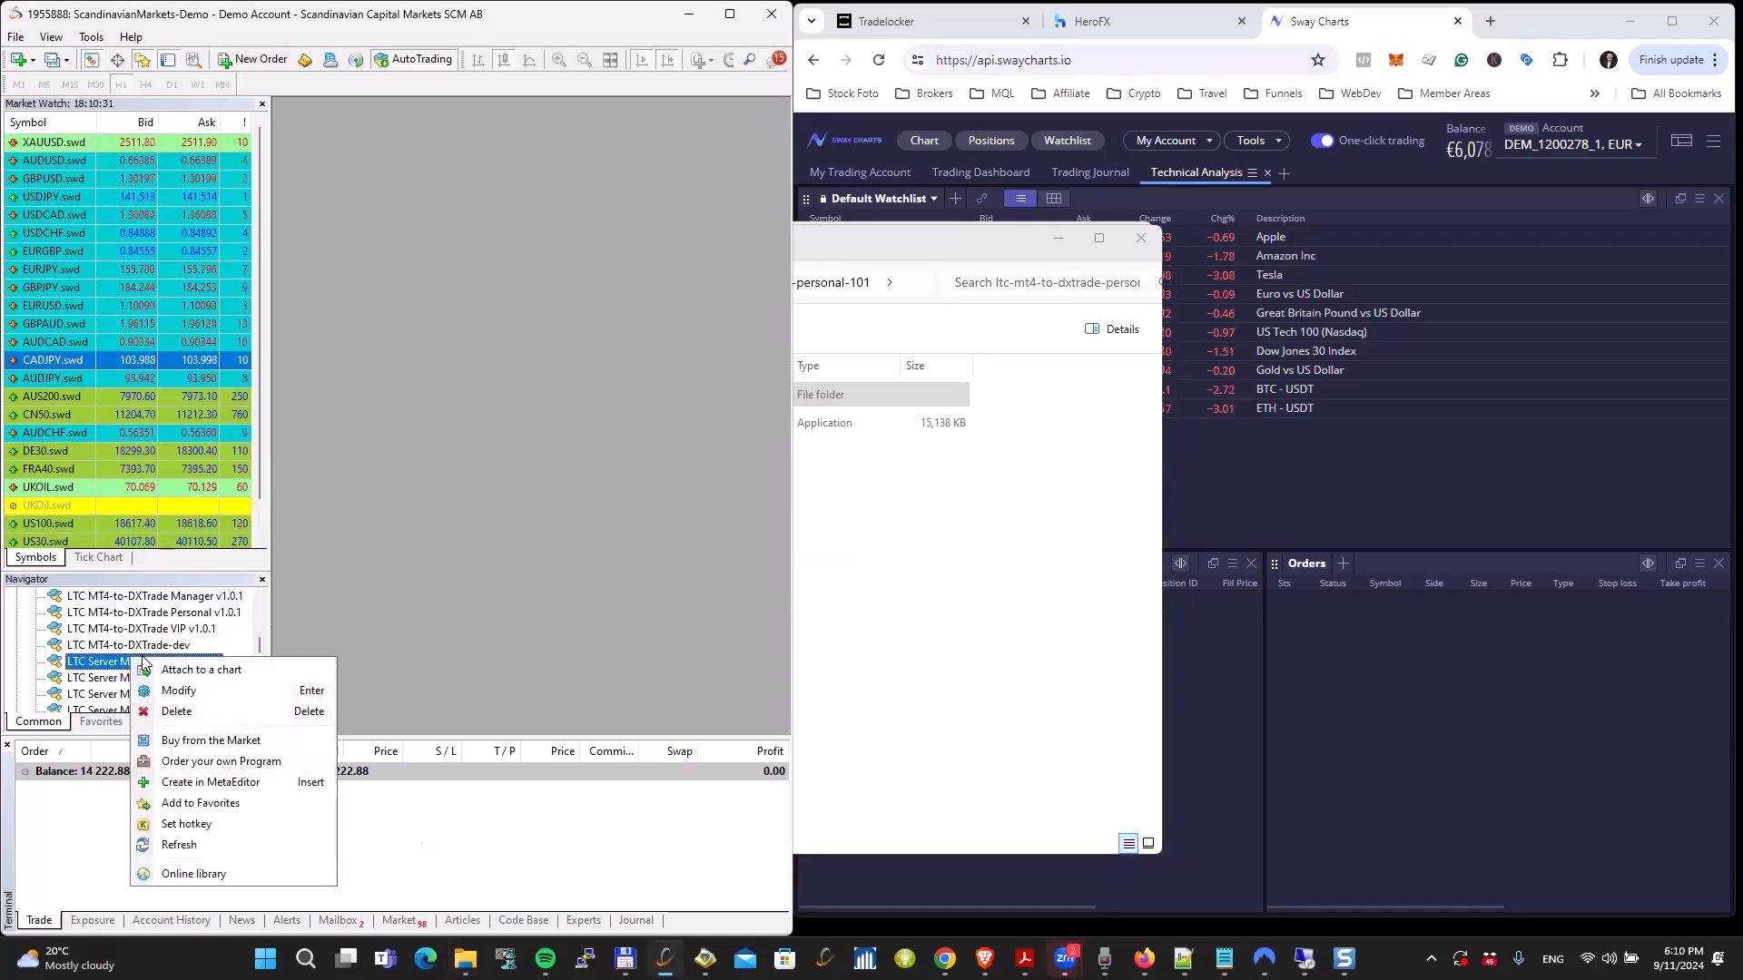
pyautogui.click(218, 842)
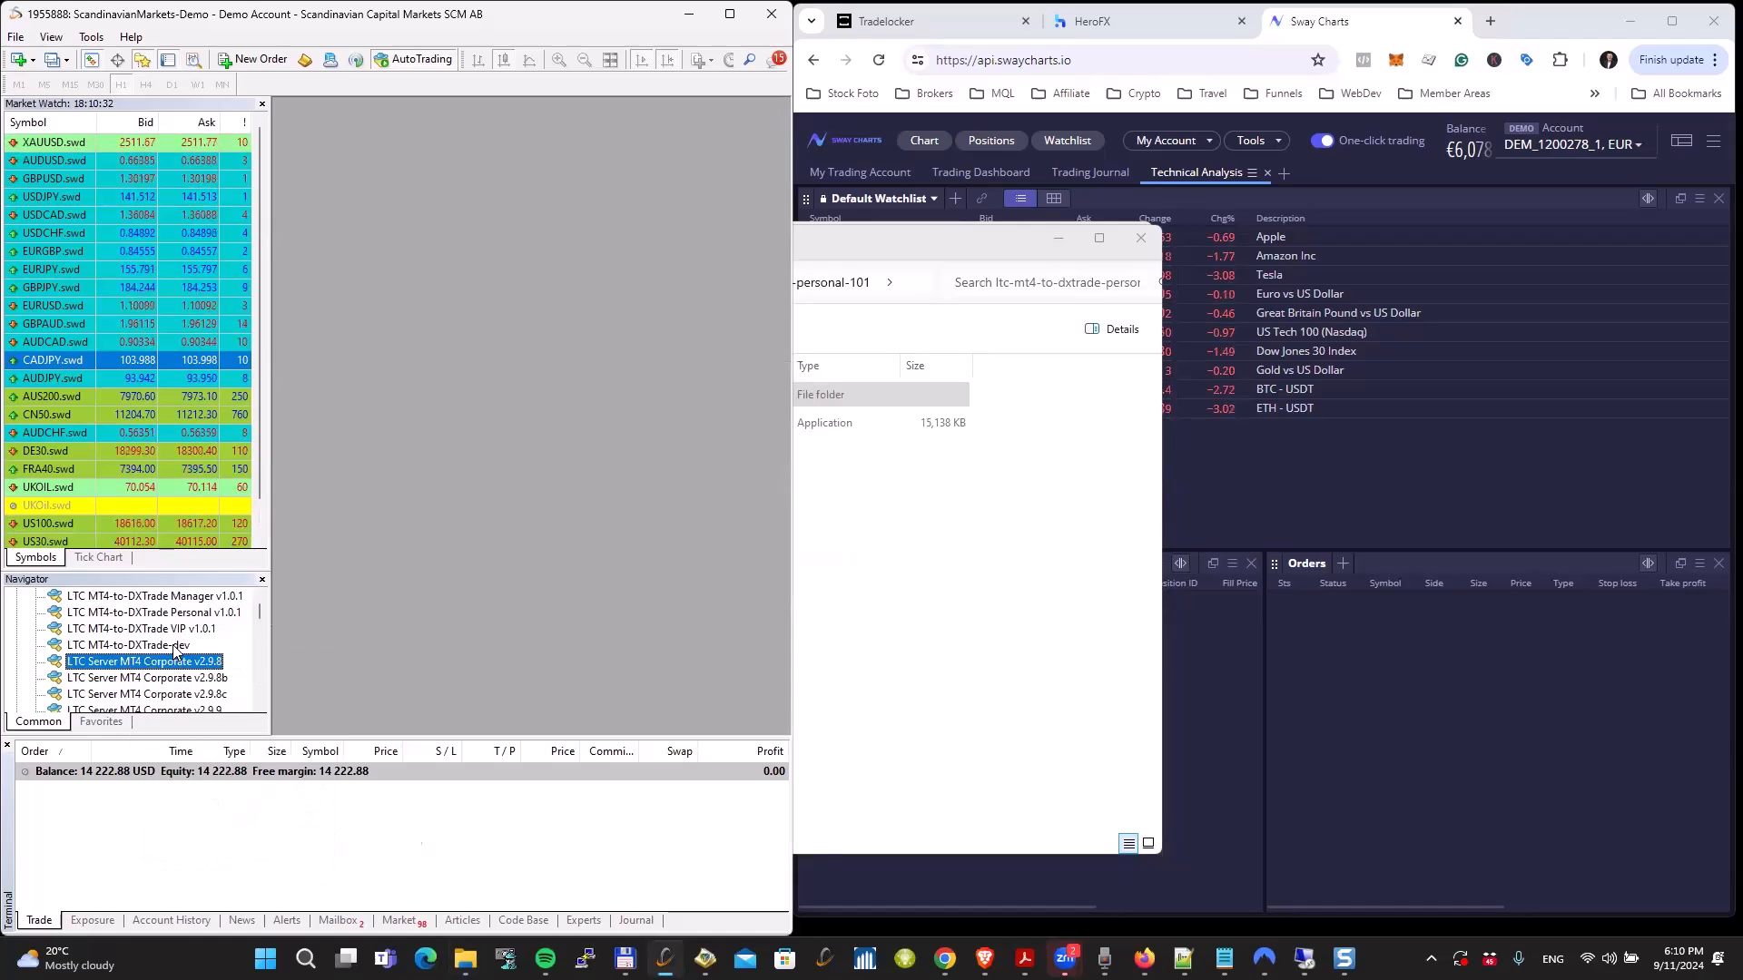
pyautogui.scroll(1, 176, 648)
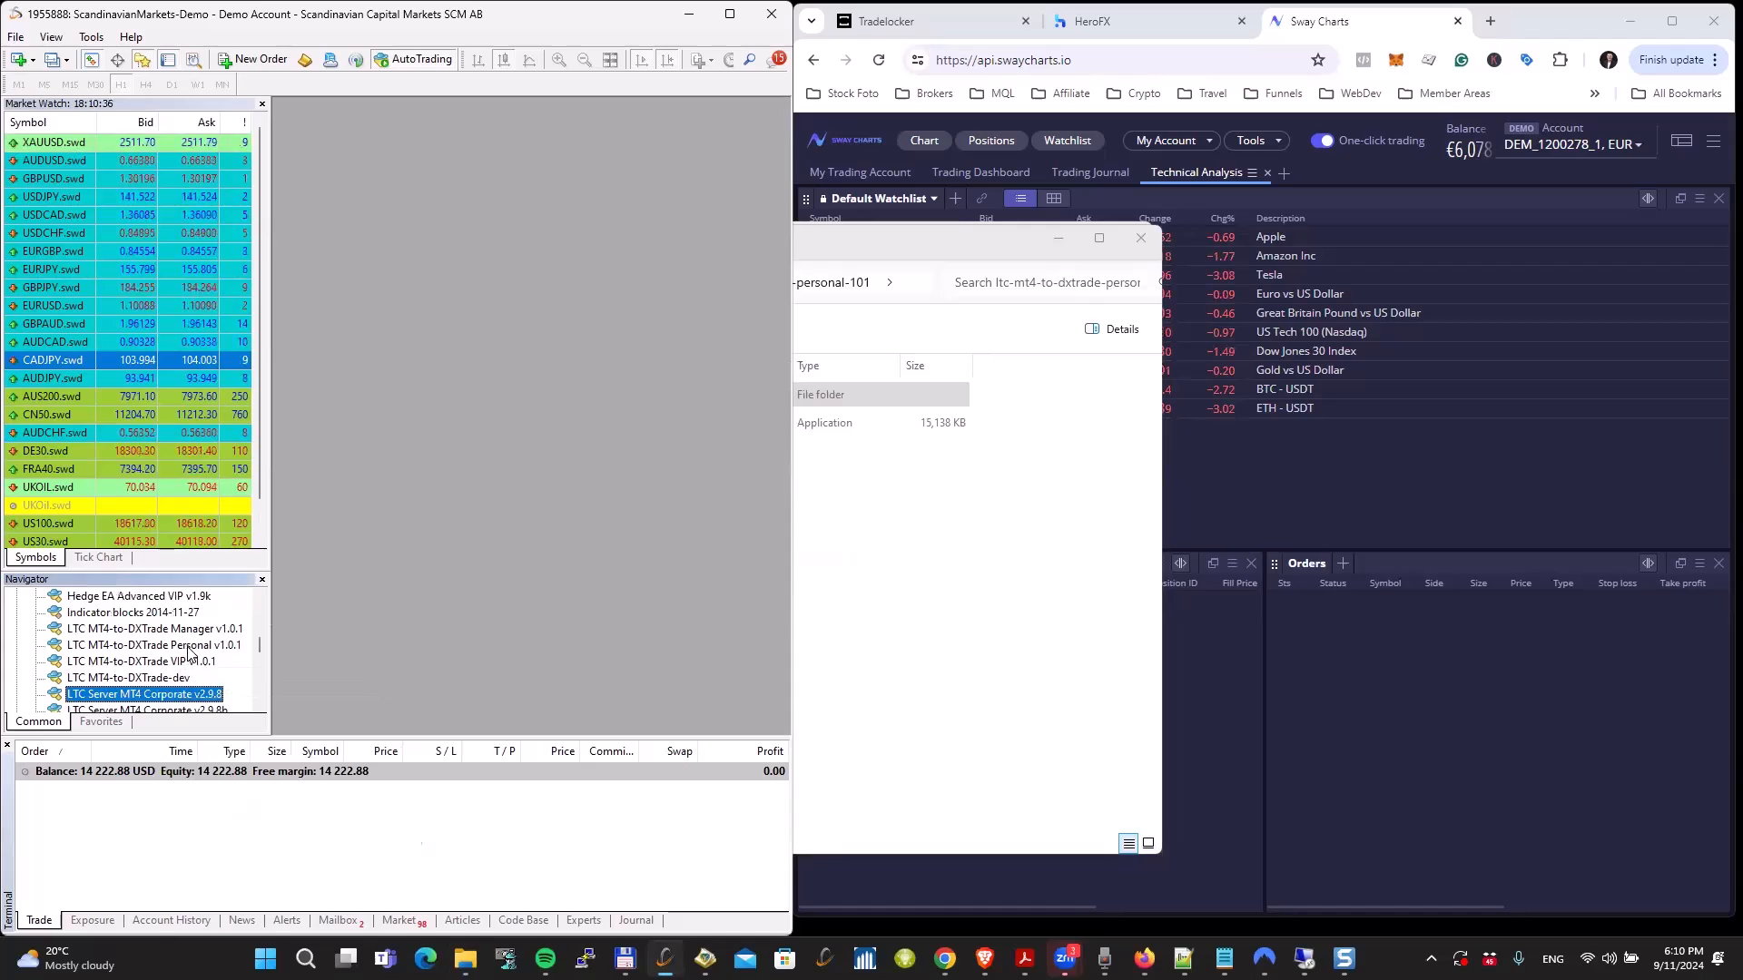
pyautogui.click(179, 646)
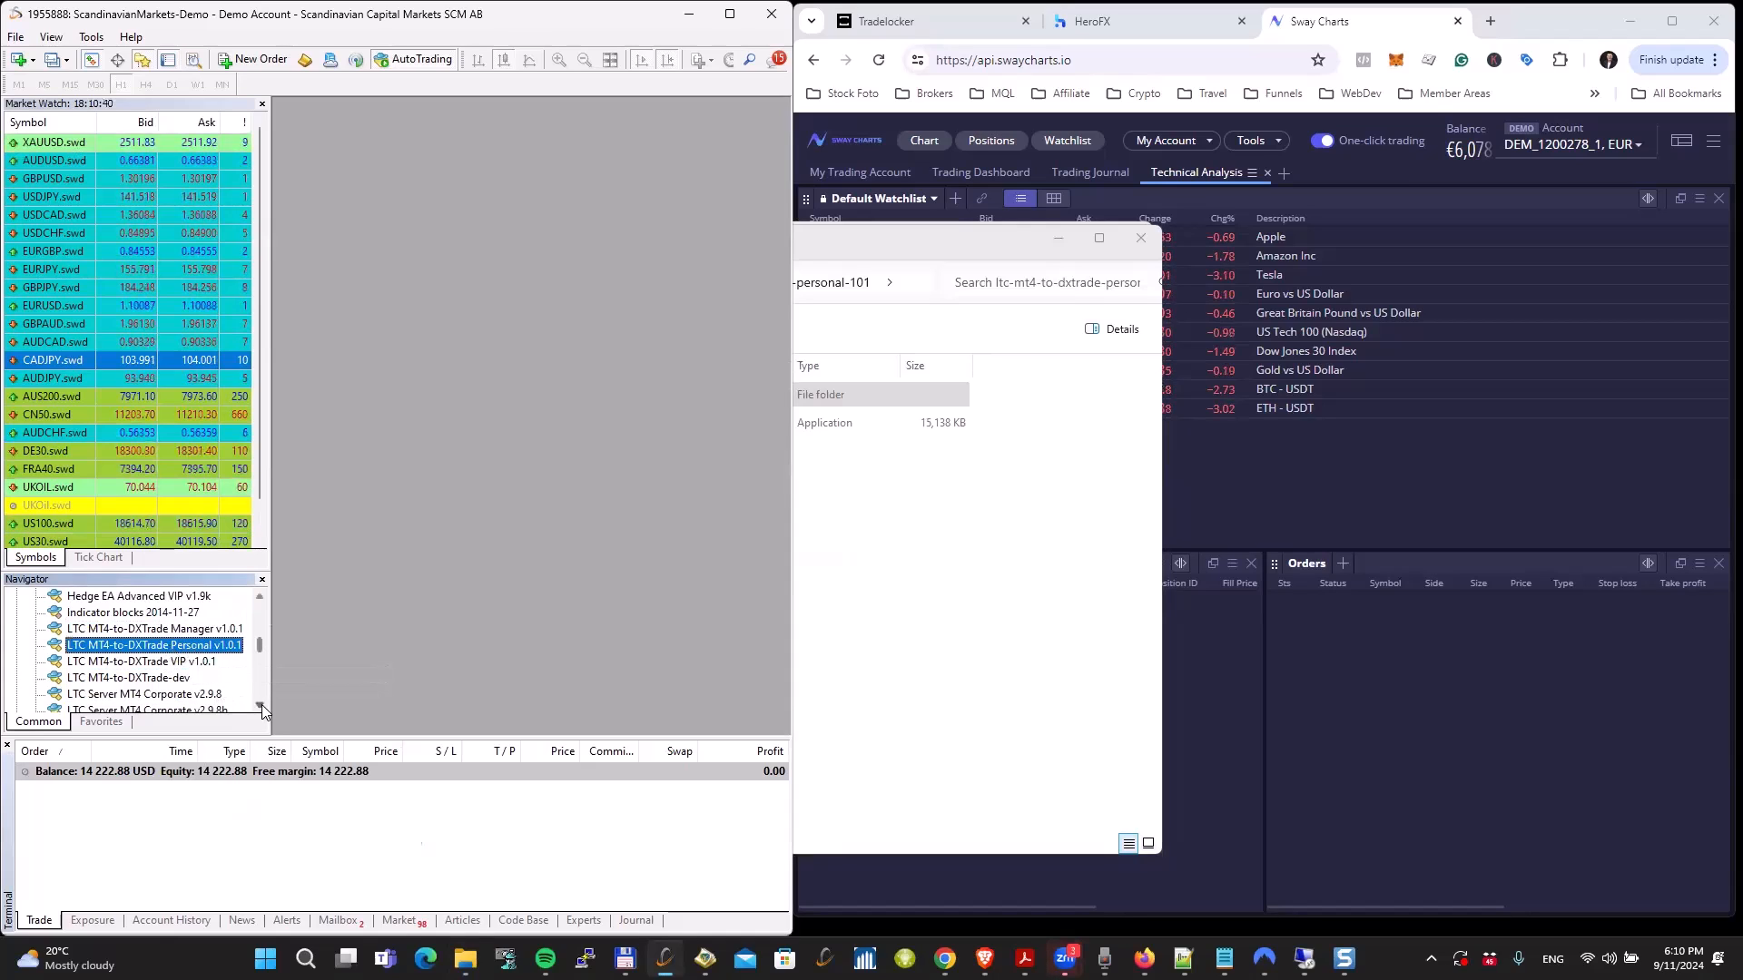
pyautogui.scroll(-3, 261, 710)
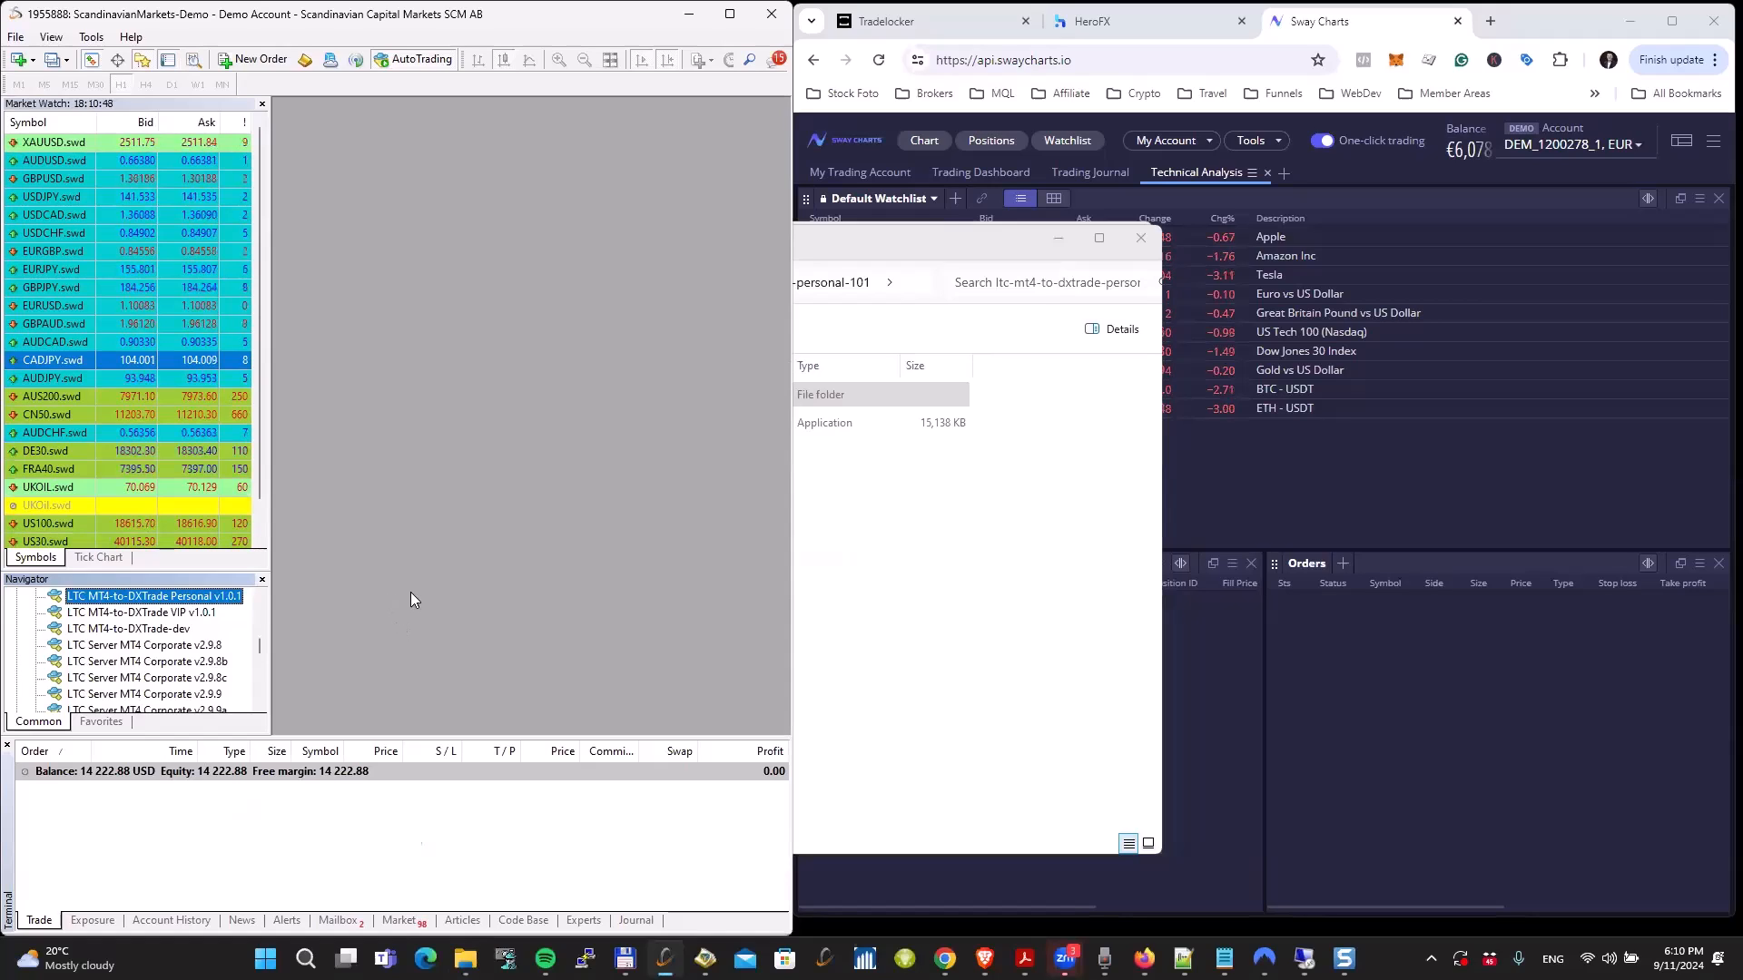
# Step: Run the LTC MT4-to-DXTrade Personal v1.0.1 auto-installer, accept the license agreement, and proceed to choosing the destination folder
pyautogui.click(903, 565)
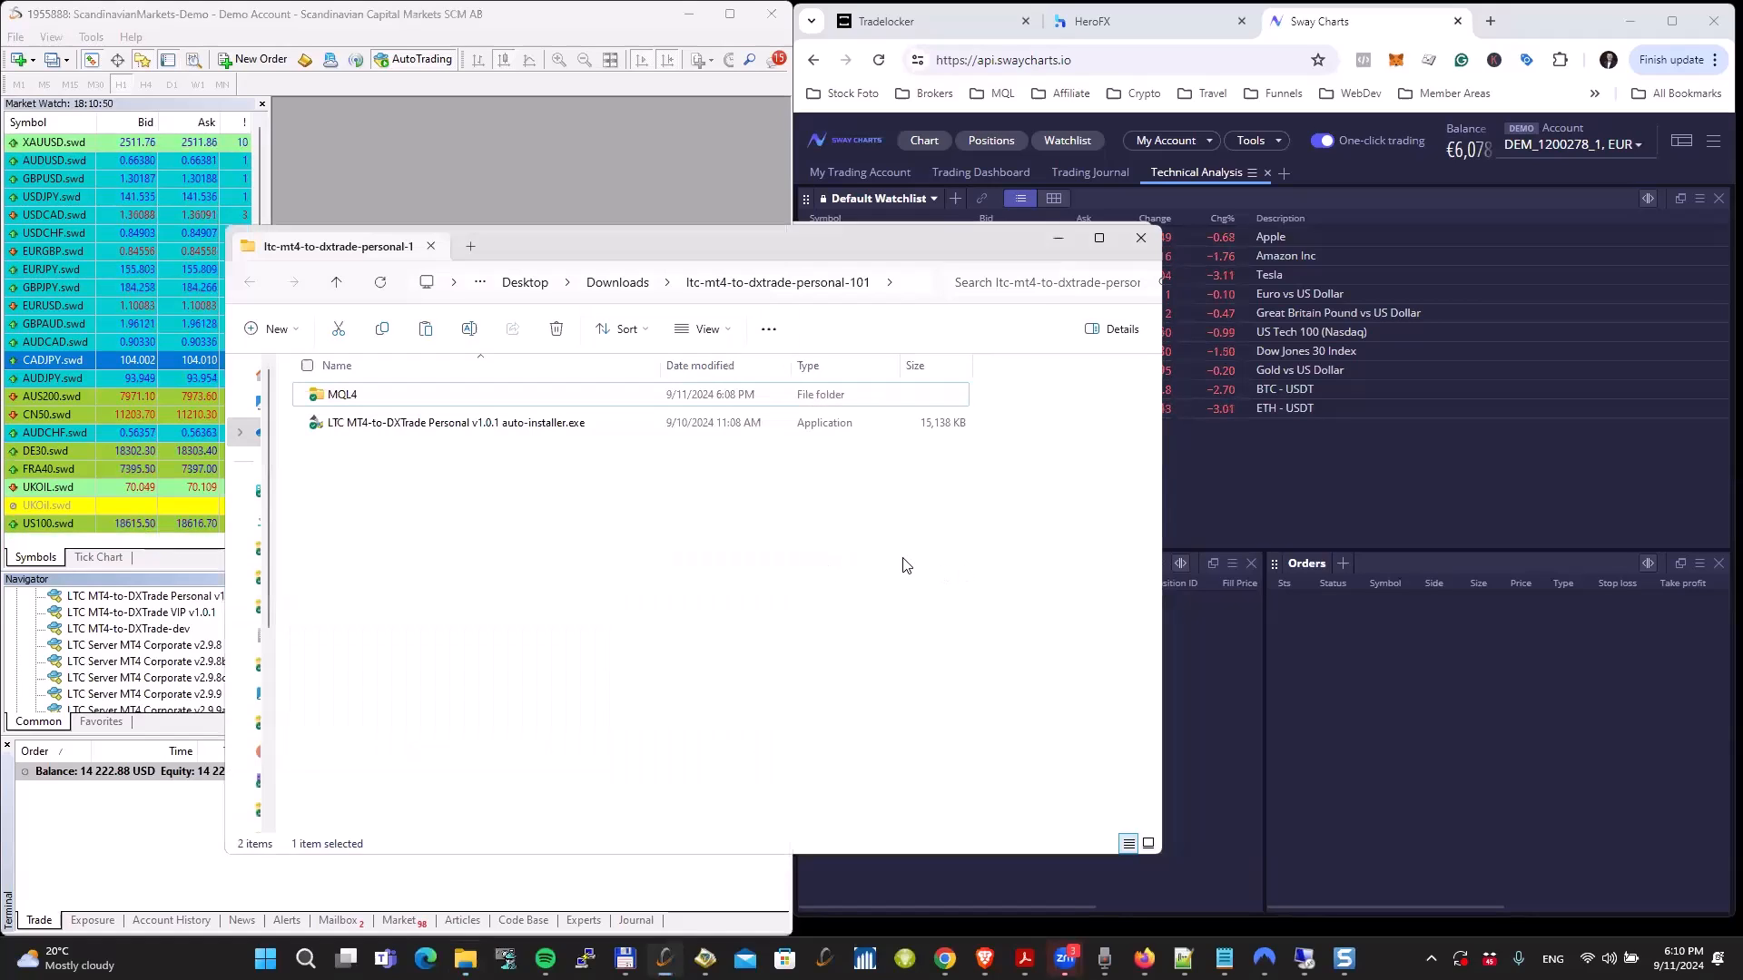
pyautogui.doubleClick(465, 427)
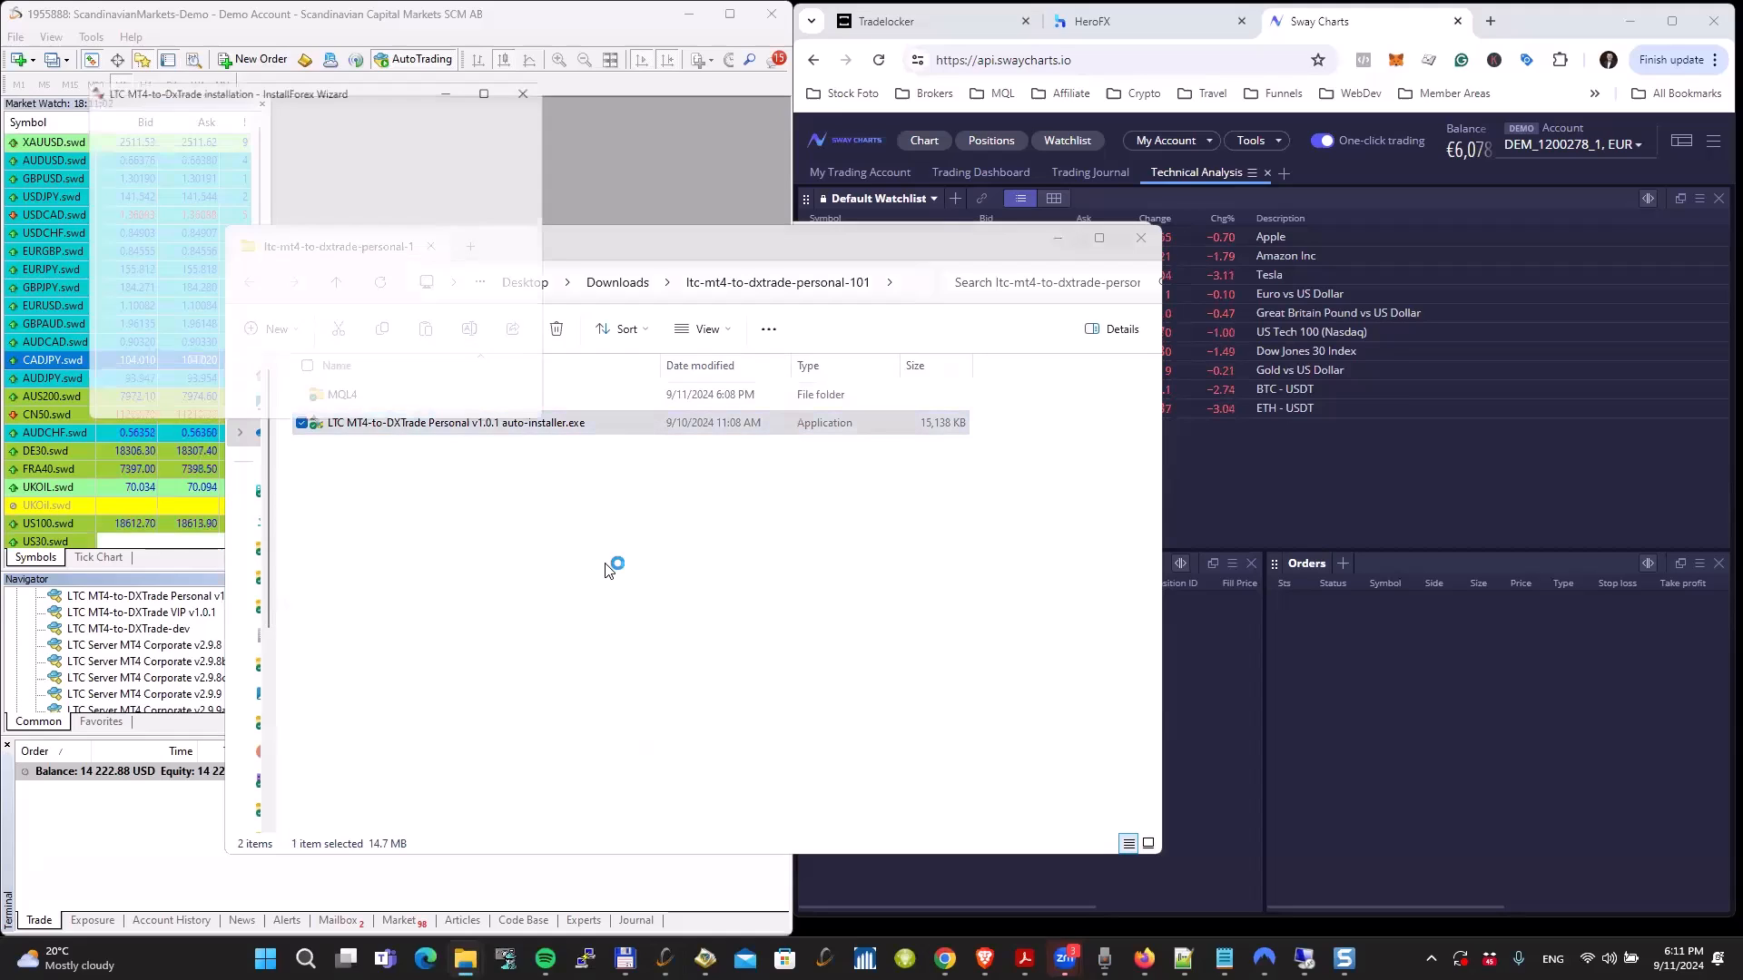
pyautogui.click(334, 353)
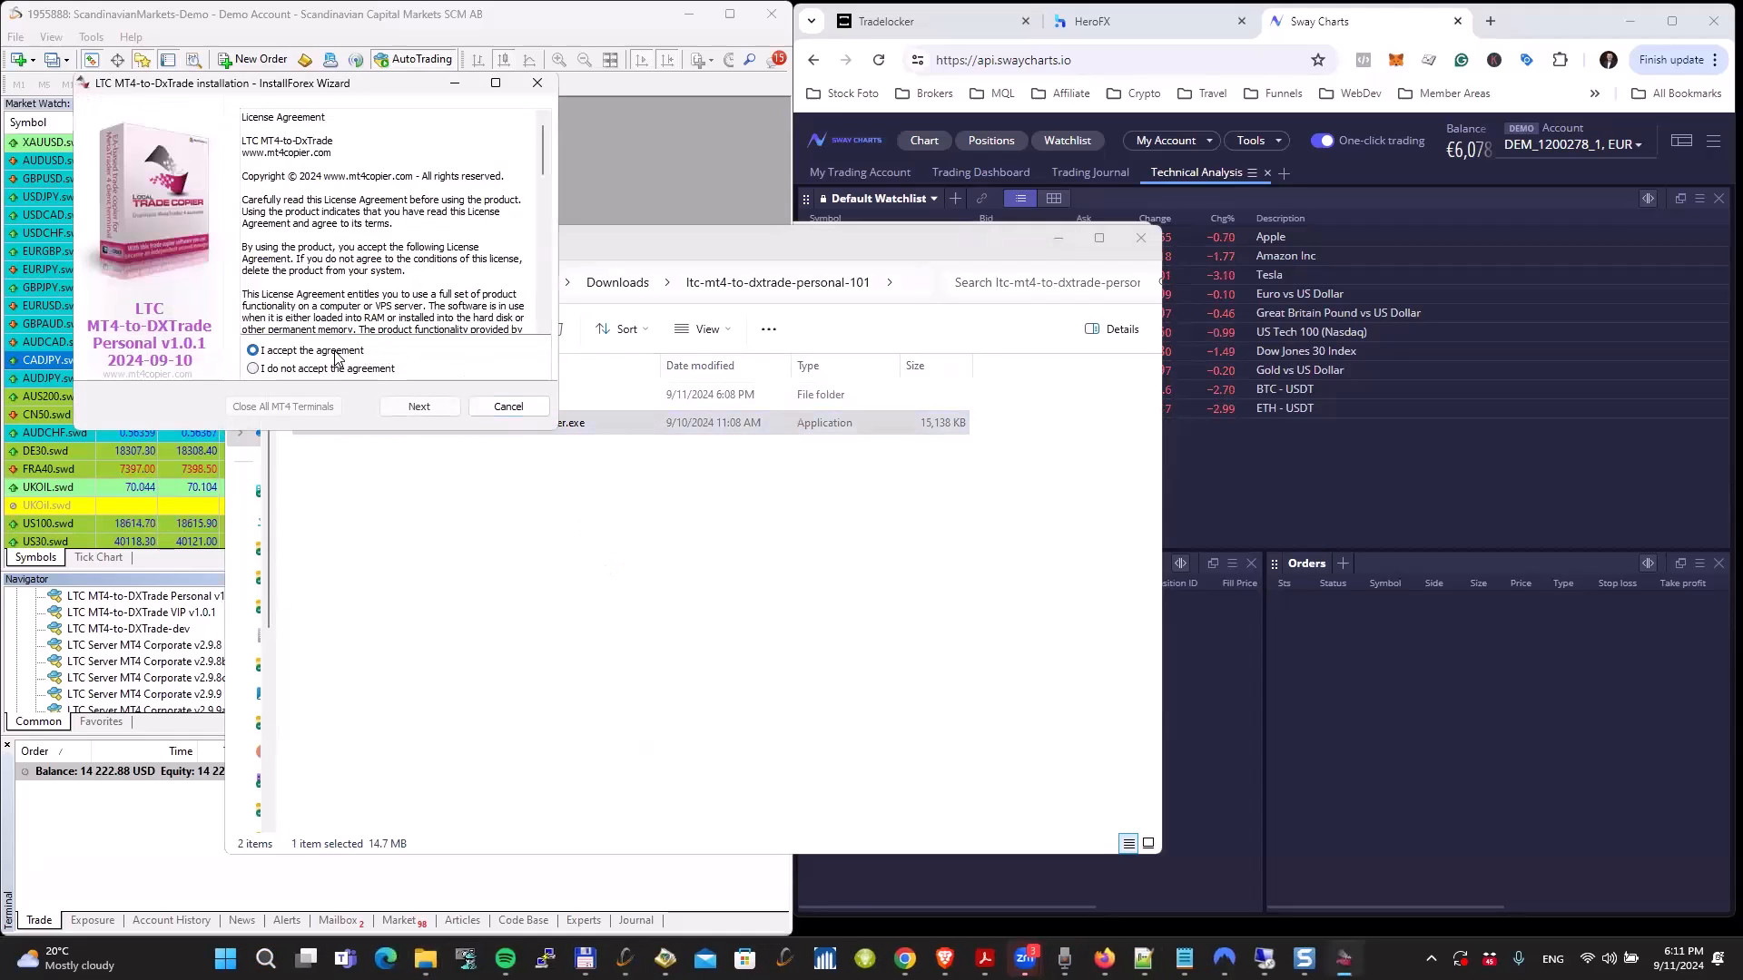
pyautogui.click(428, 415)
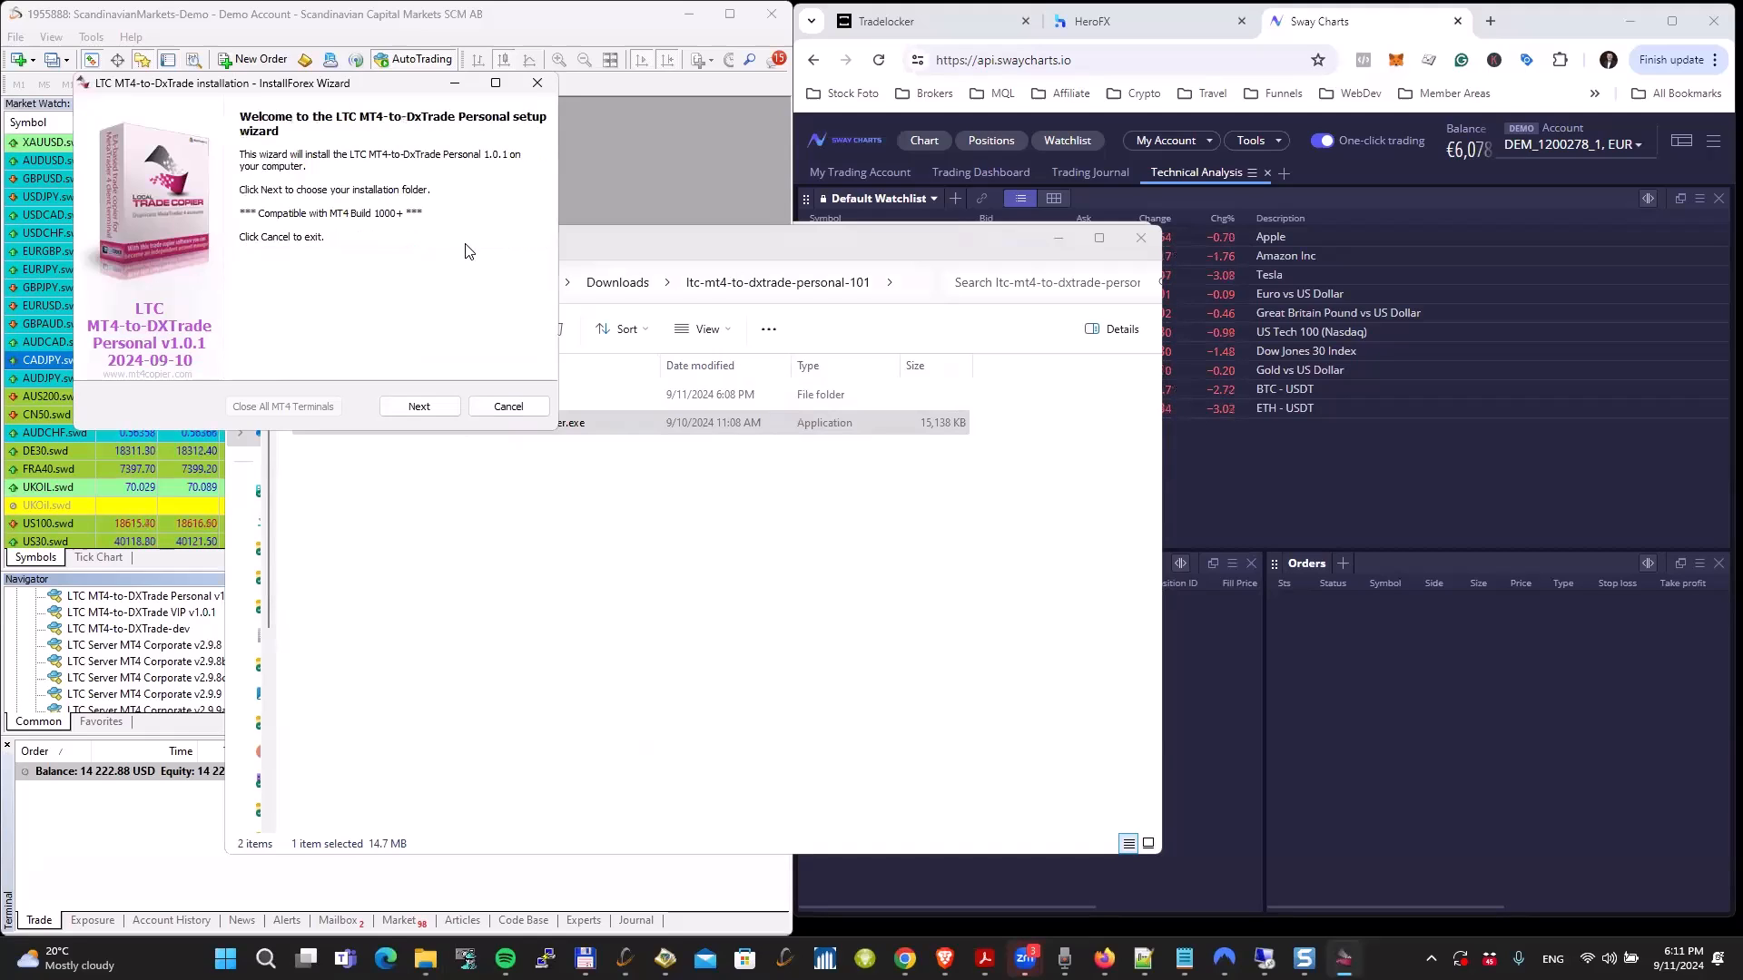
pyautogui.click(409, 405)
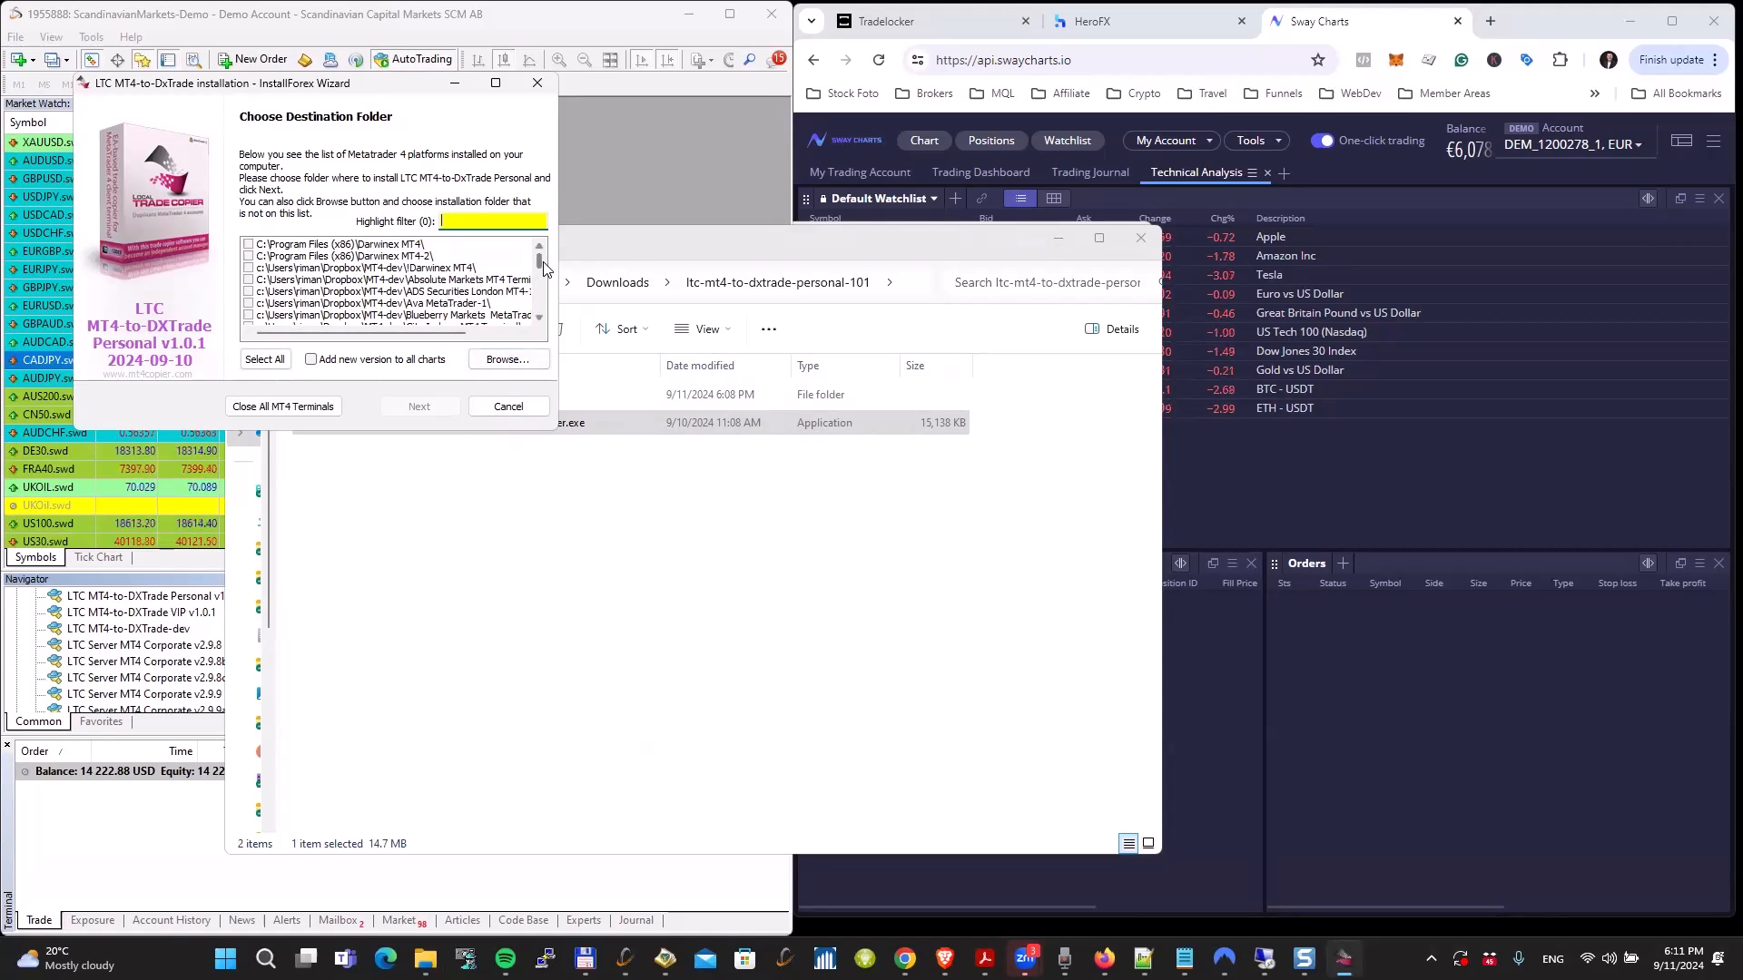
# Step: Highlight the destination folders matching "gbe" and select the first GBE MetaTrader 4 Terminal folder in the list
pyautogui.moveTo(541, 265)
pyautogui.mouseDown()
pyautogui.moveTo(542, 316)
pyautogui.moveTo(541, 259)
pyautogui.mouseUp()
pyautogui.scroll(-2, 541, 296)
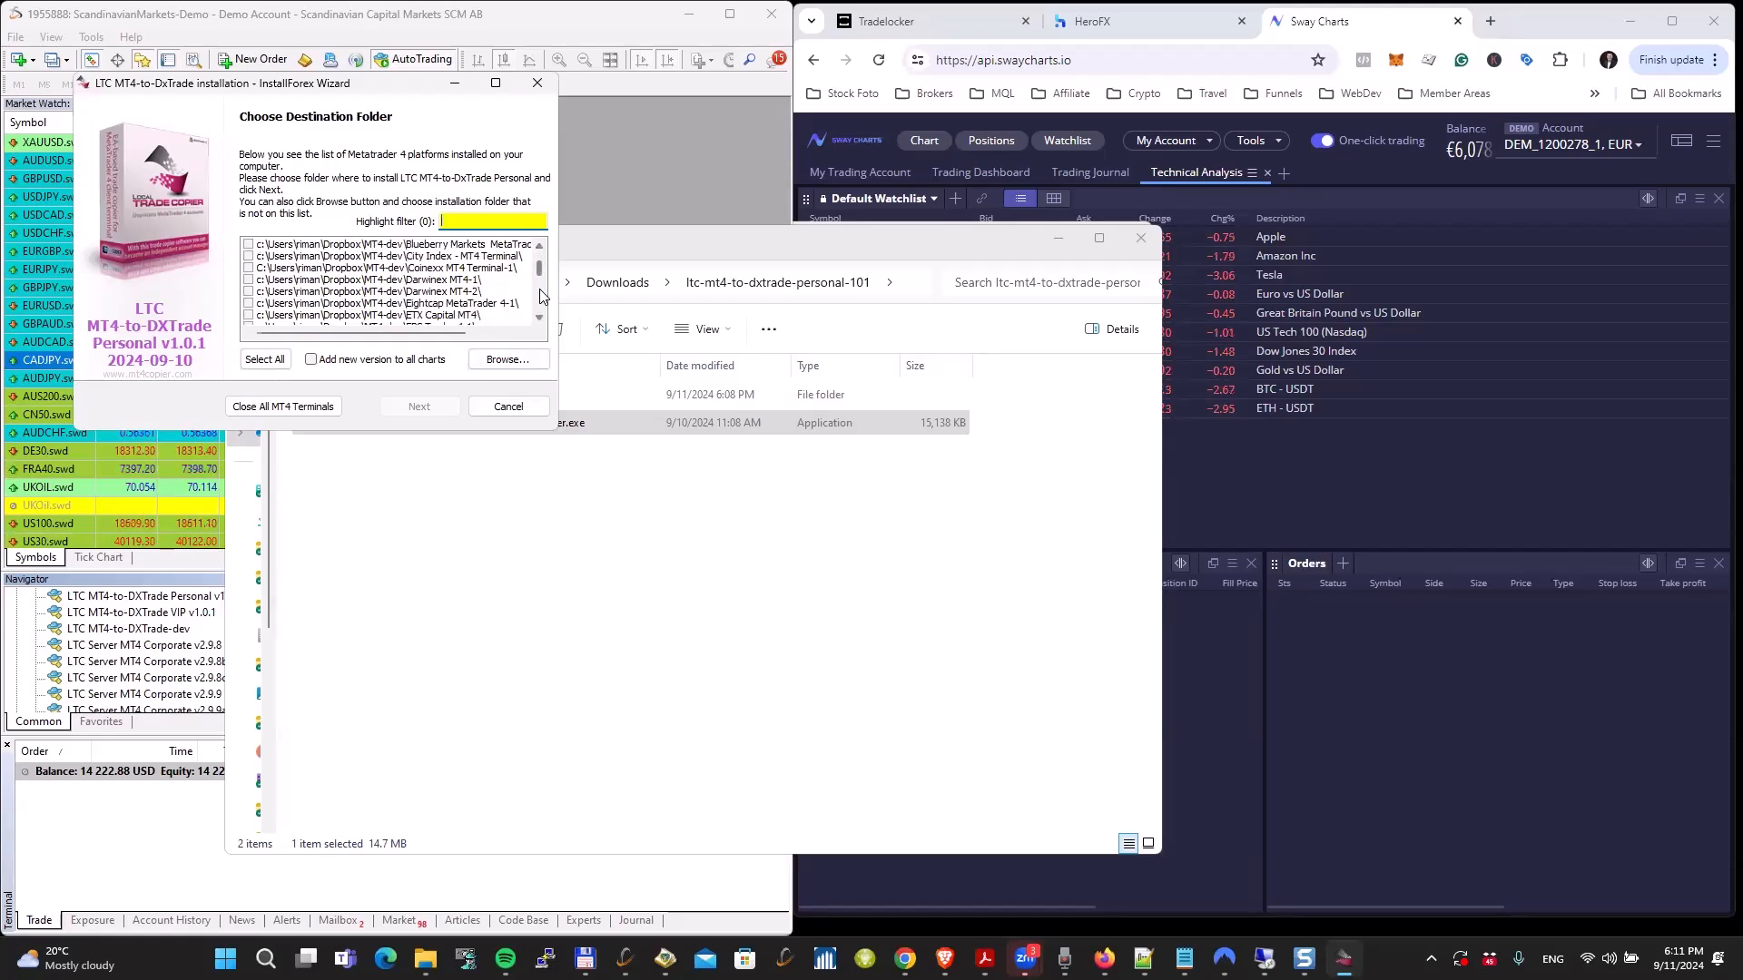
pyautogui.scroll(-2, 543, 302)
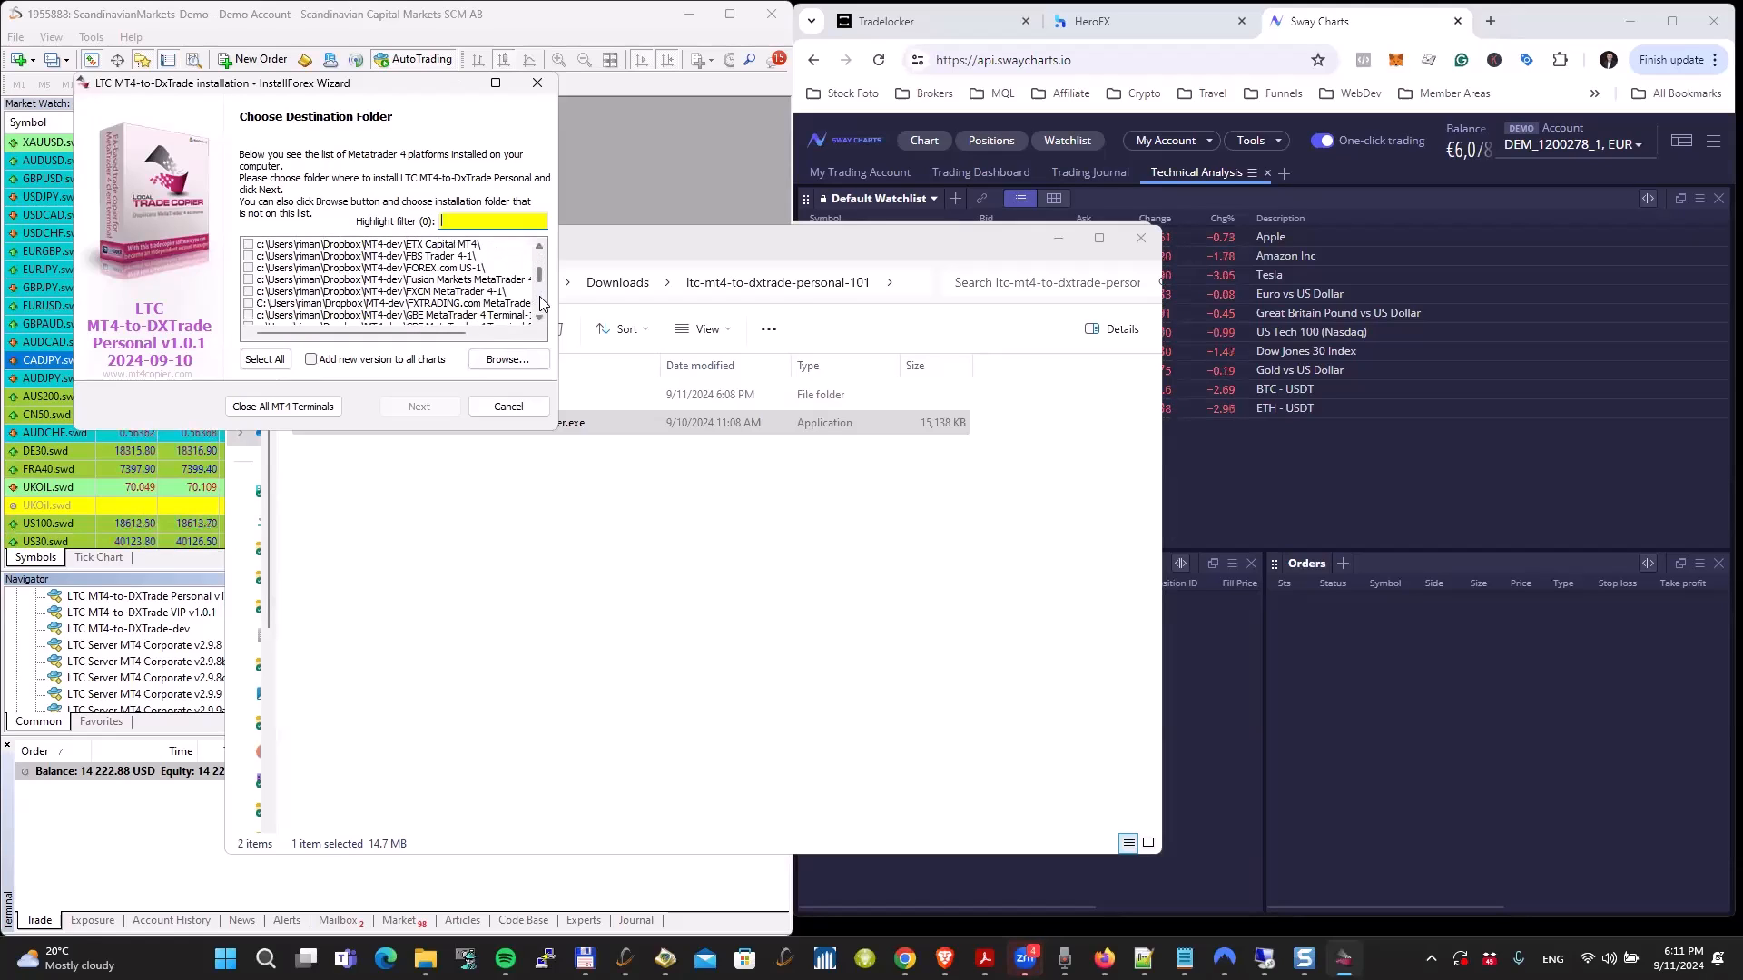
pyautogui.scroll(-3, 542, 296)
pyautogui.moveTo(542, 290); pyautogui.dragTo(541, 239)
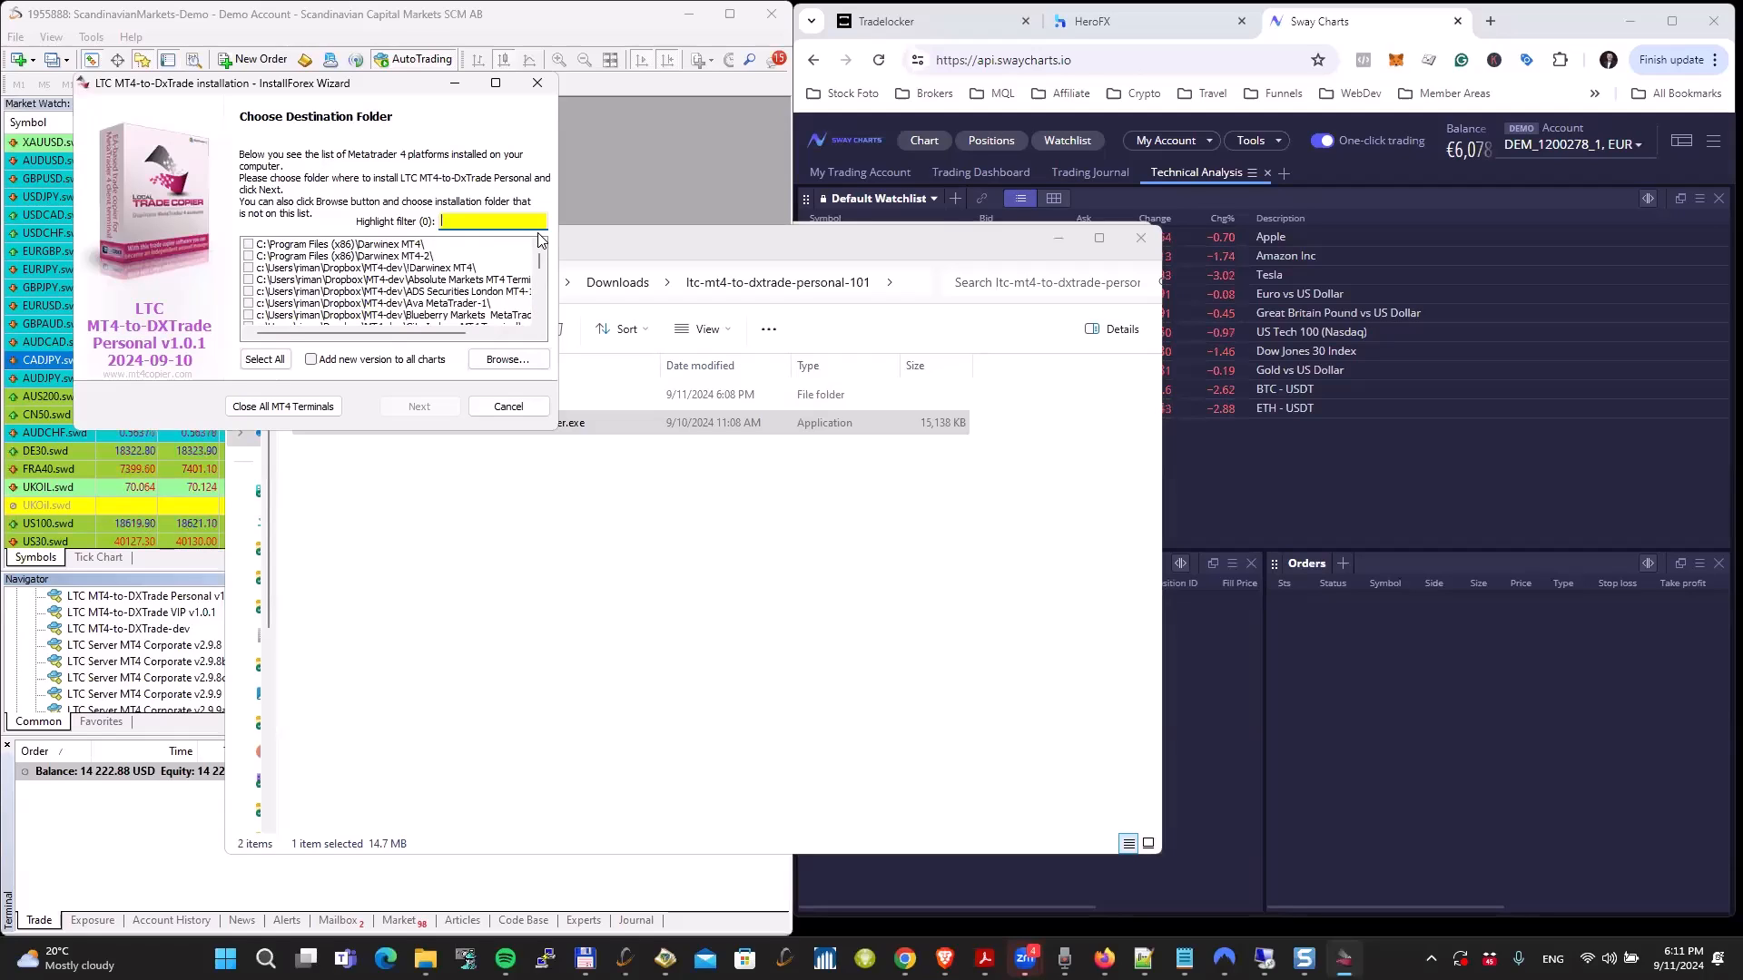
pyautogui.write('gbe')
pyautogui.scroll(-4, 540, 305)
pyautogui.click(538, 300)
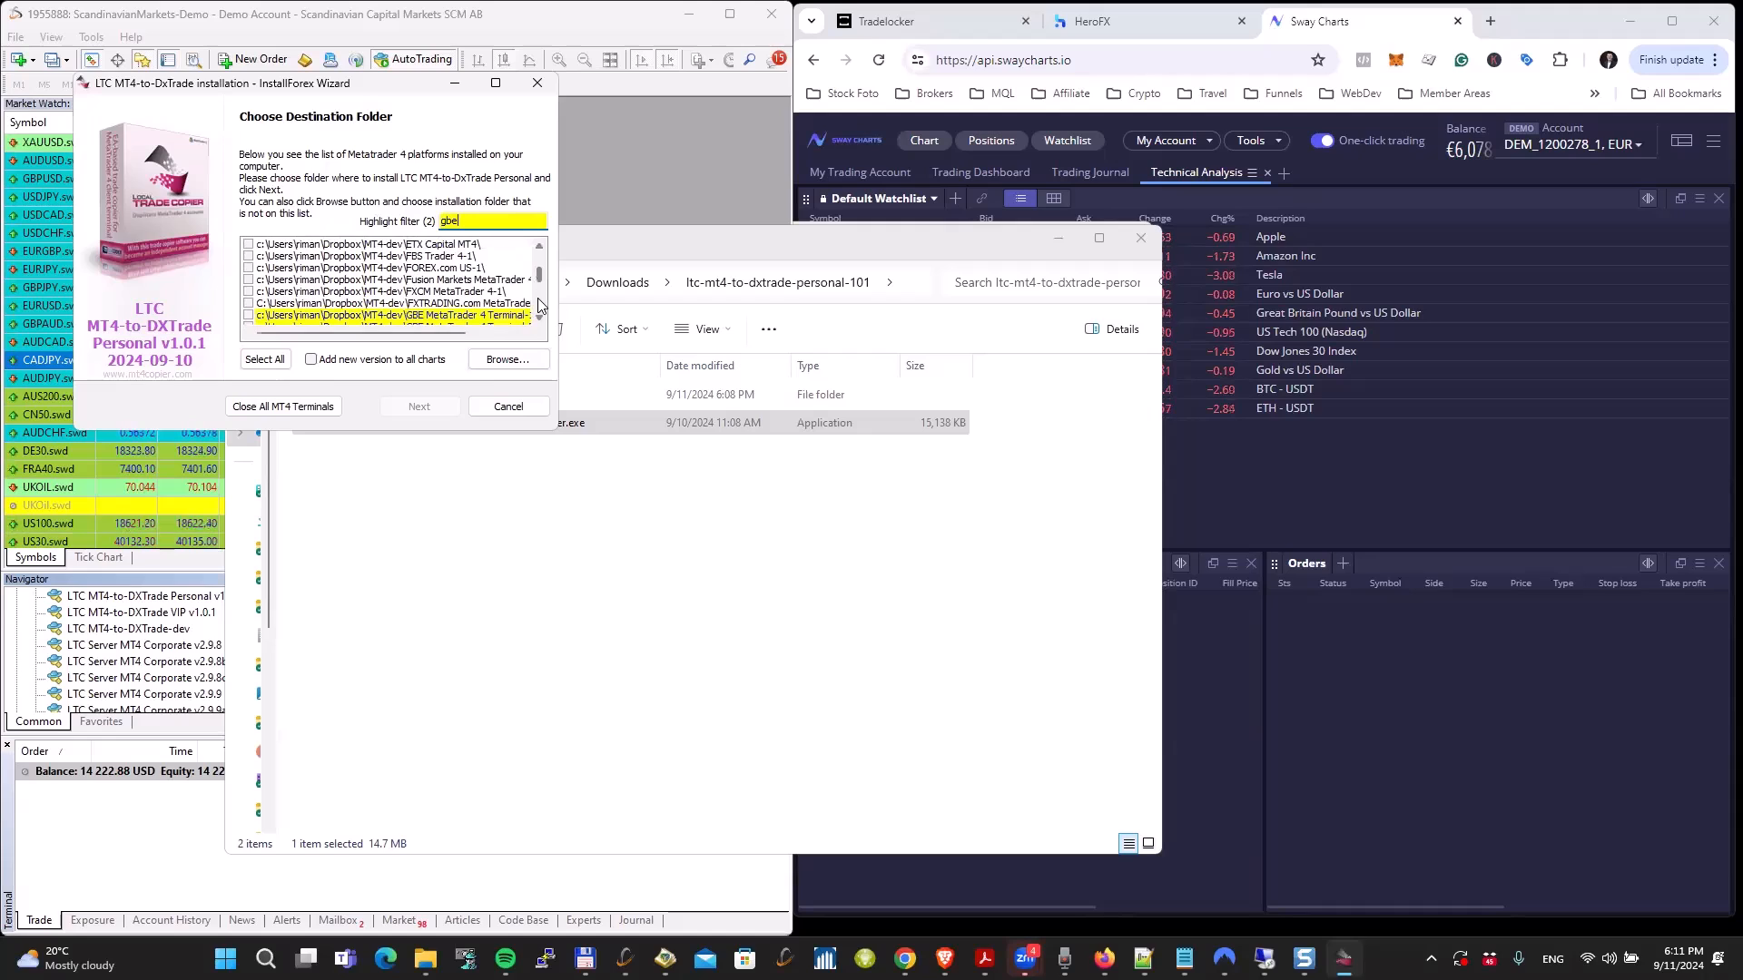
pyautogui.click(540, 317)
pyautogui.click(541, 317)
pyautogui.click(540, 318)
pyautogui.click(541, 319)
pyautogui.click(541, 318)
pyautogui.click(433, 272)
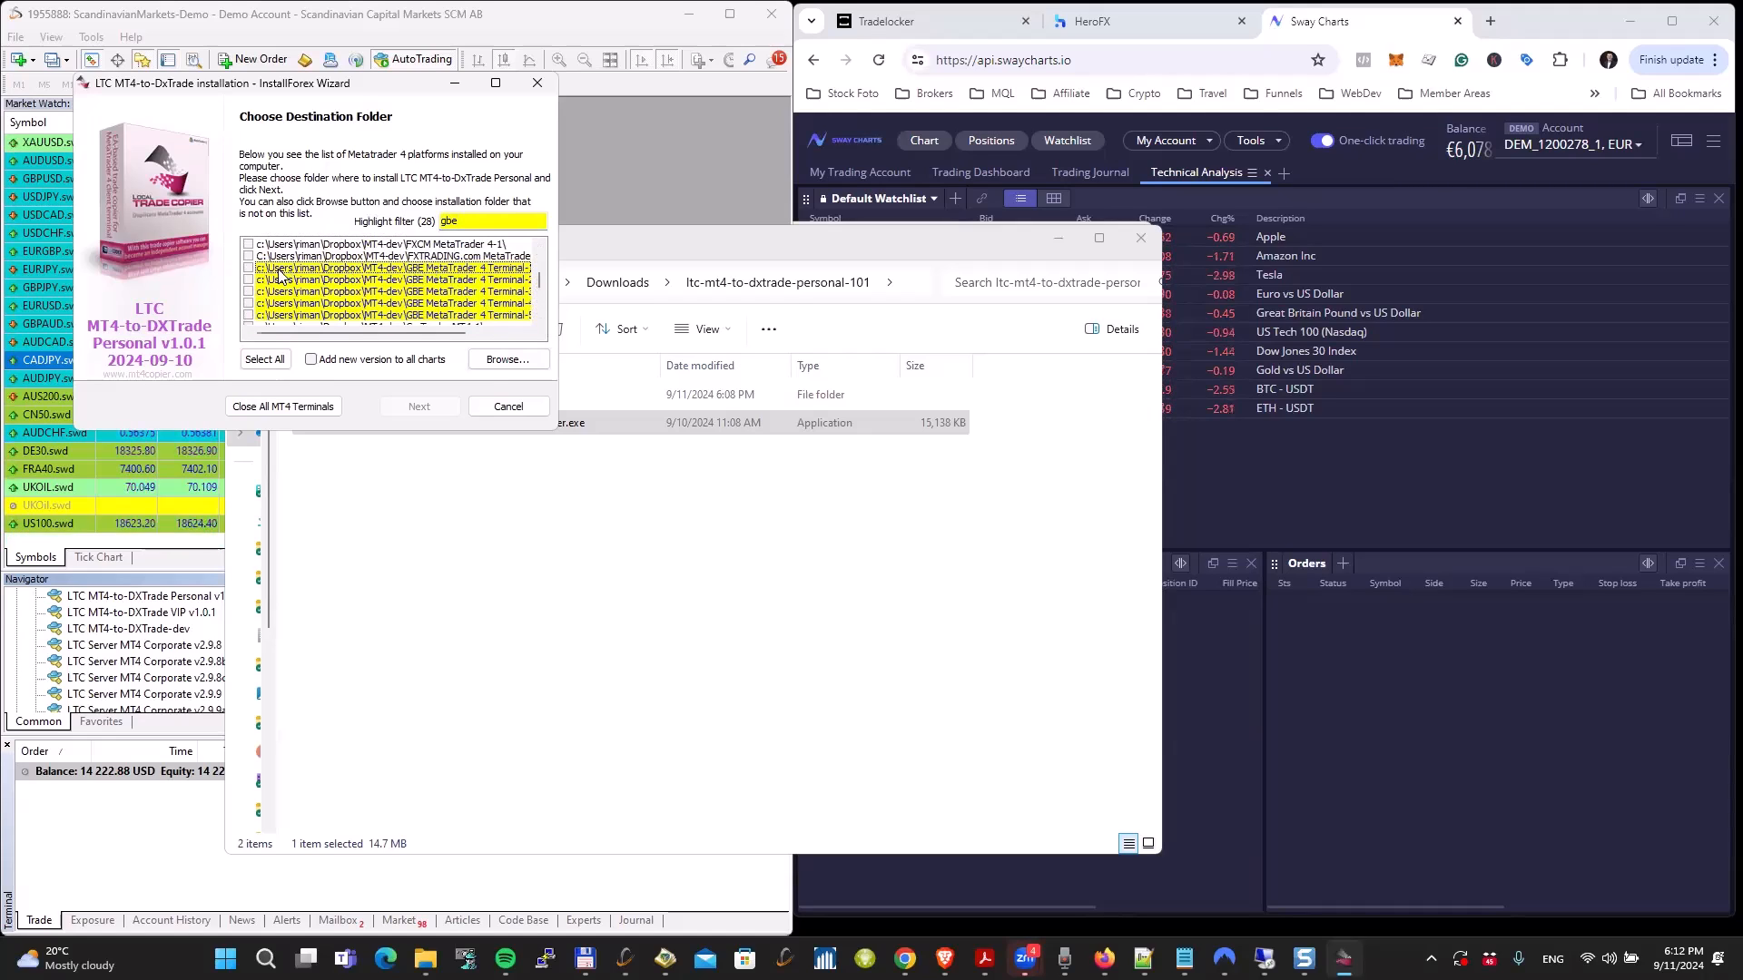
pyautogui.click(246, 273)
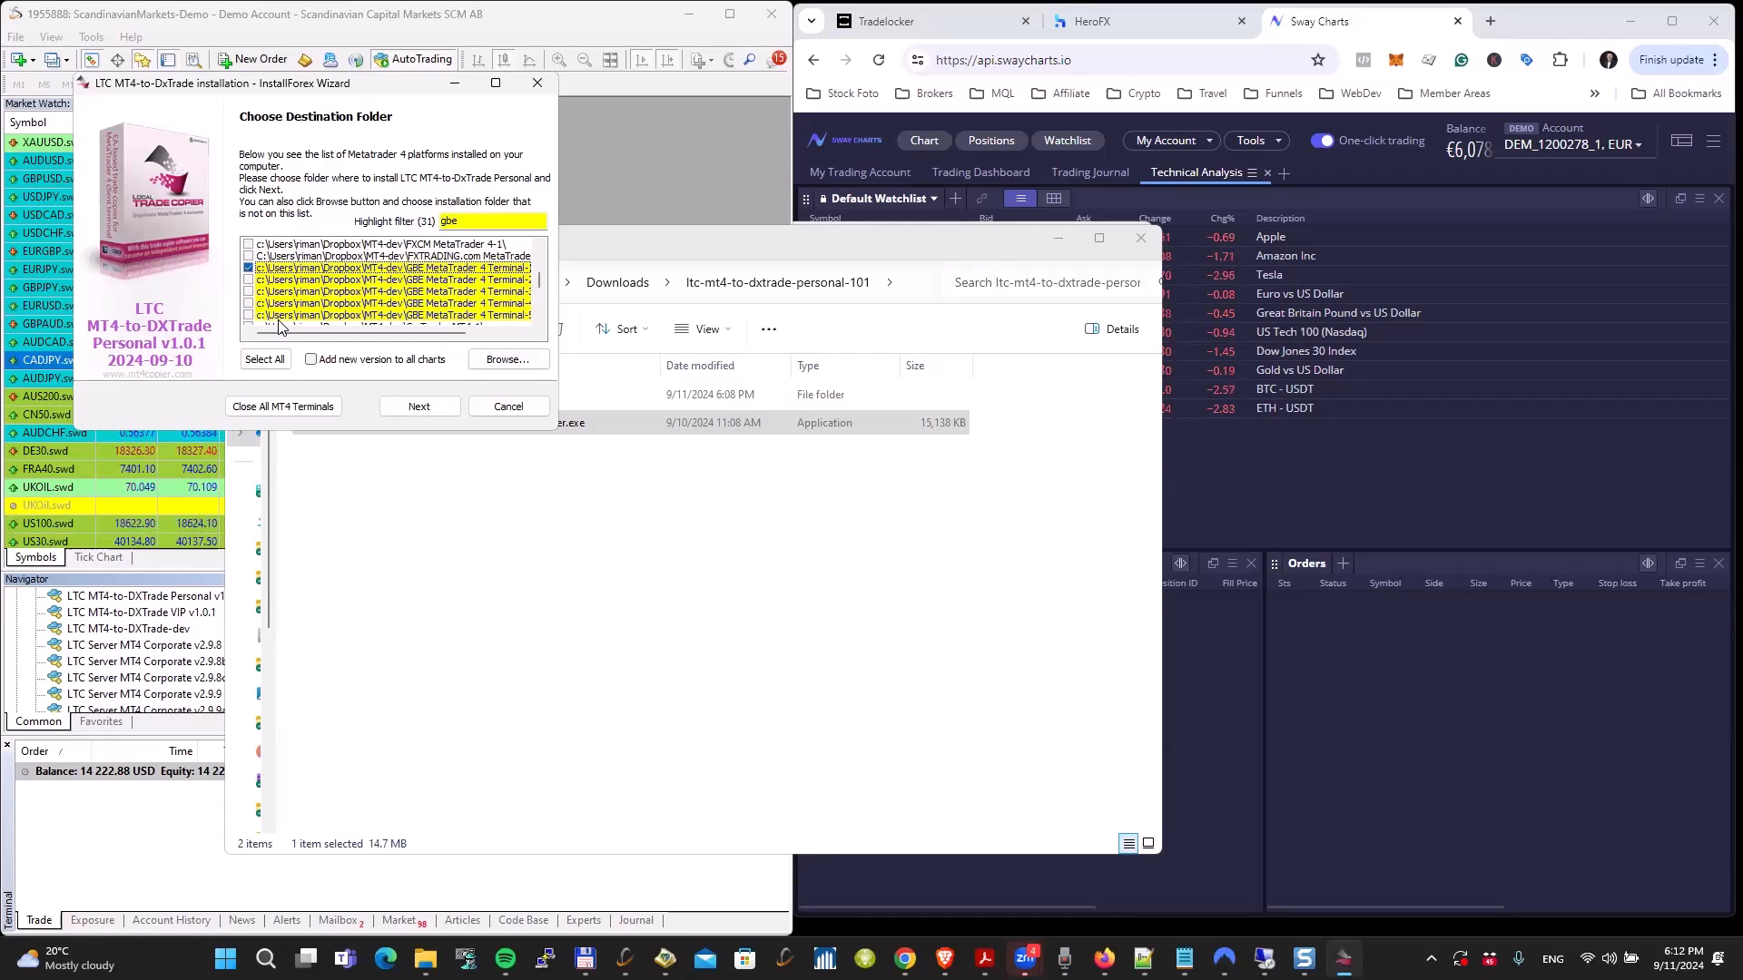
# Step: Add the four remaining highlighted GBE MetaTrader 4 Terminal folders to the installation destinations
pyautogui.moveTo(364, 334)
pyautogui.mouseDown()
pyautogui.moveTo(415, 338)
pyautogui.moveTo(341, 337)
pyautogui.mouseUp()
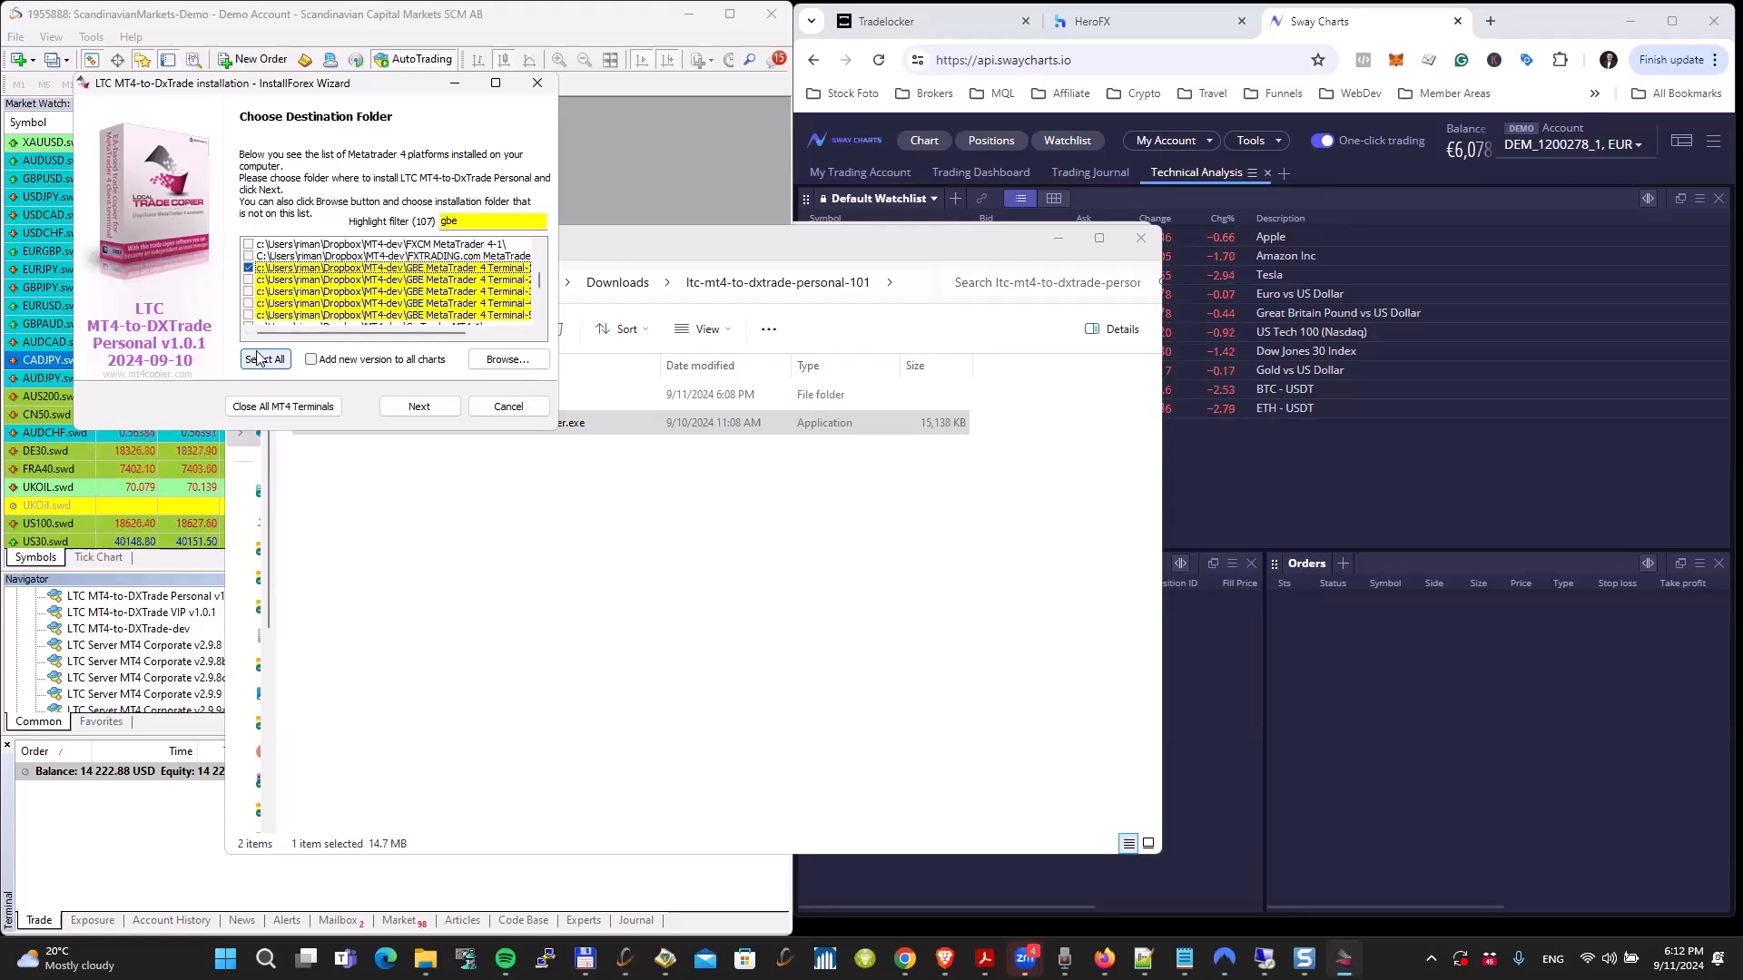
pyautogui.scroll(-1, 262, 271)
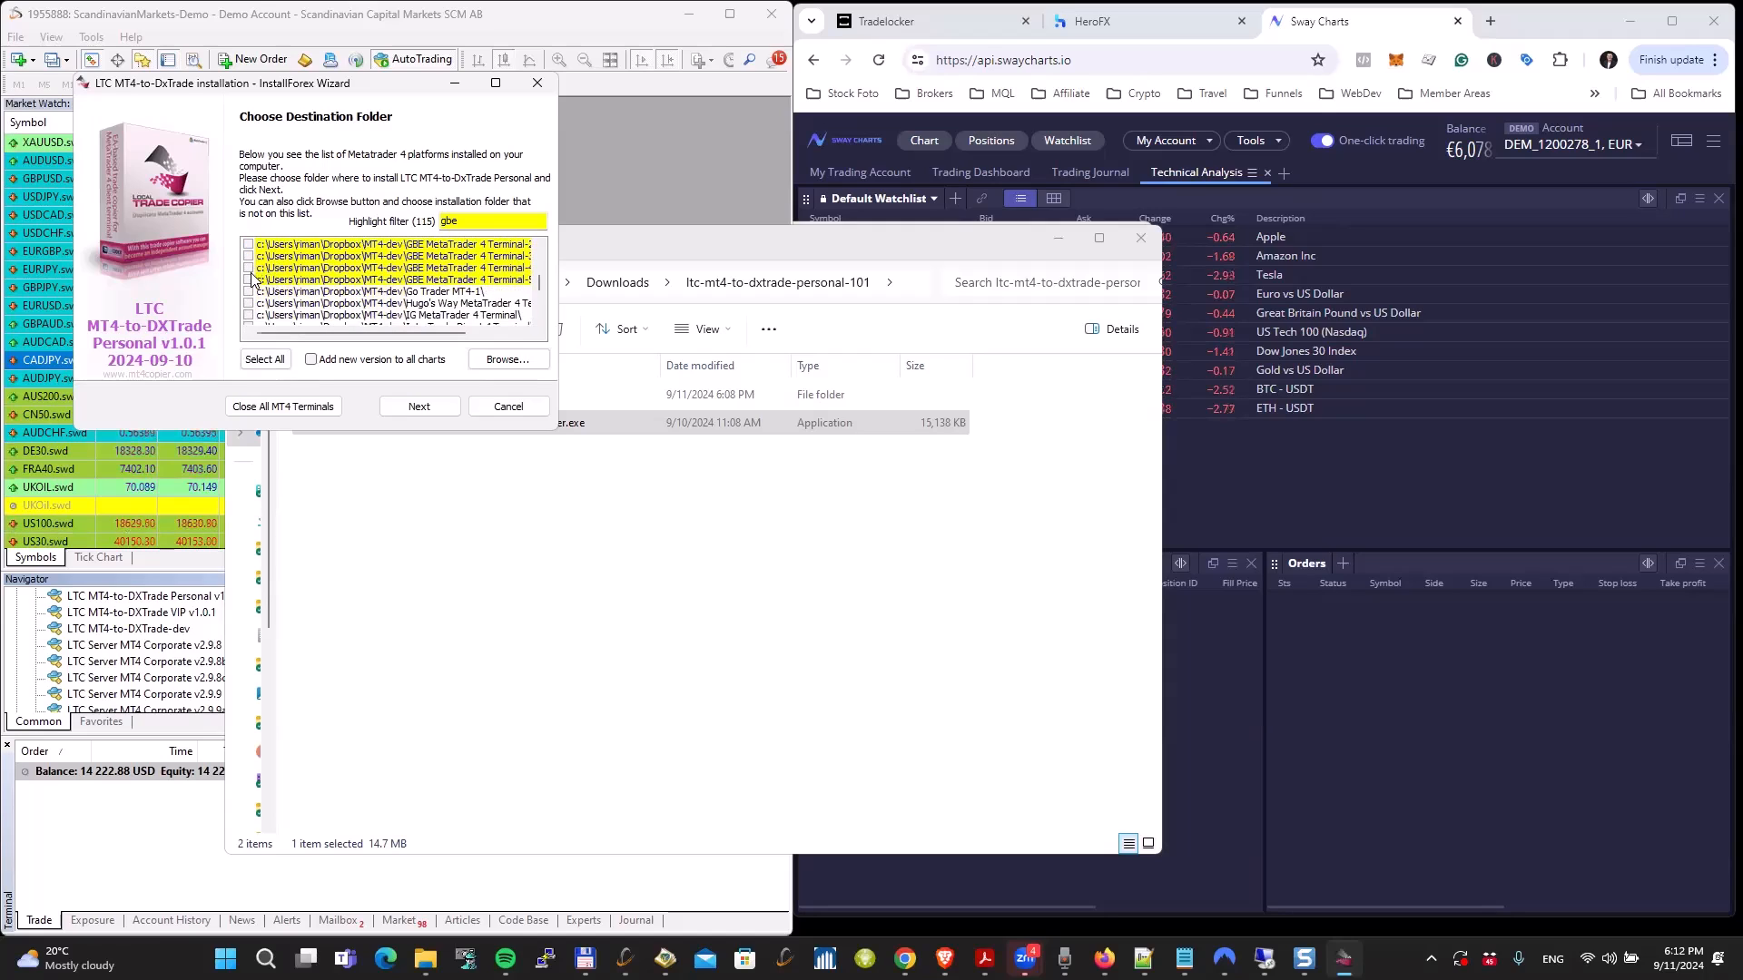
pyautogui.click(249, 280)
pyautogui.click(249, 267)
pyautogui.click(250, 256)
pyautogui.click(249, 244)
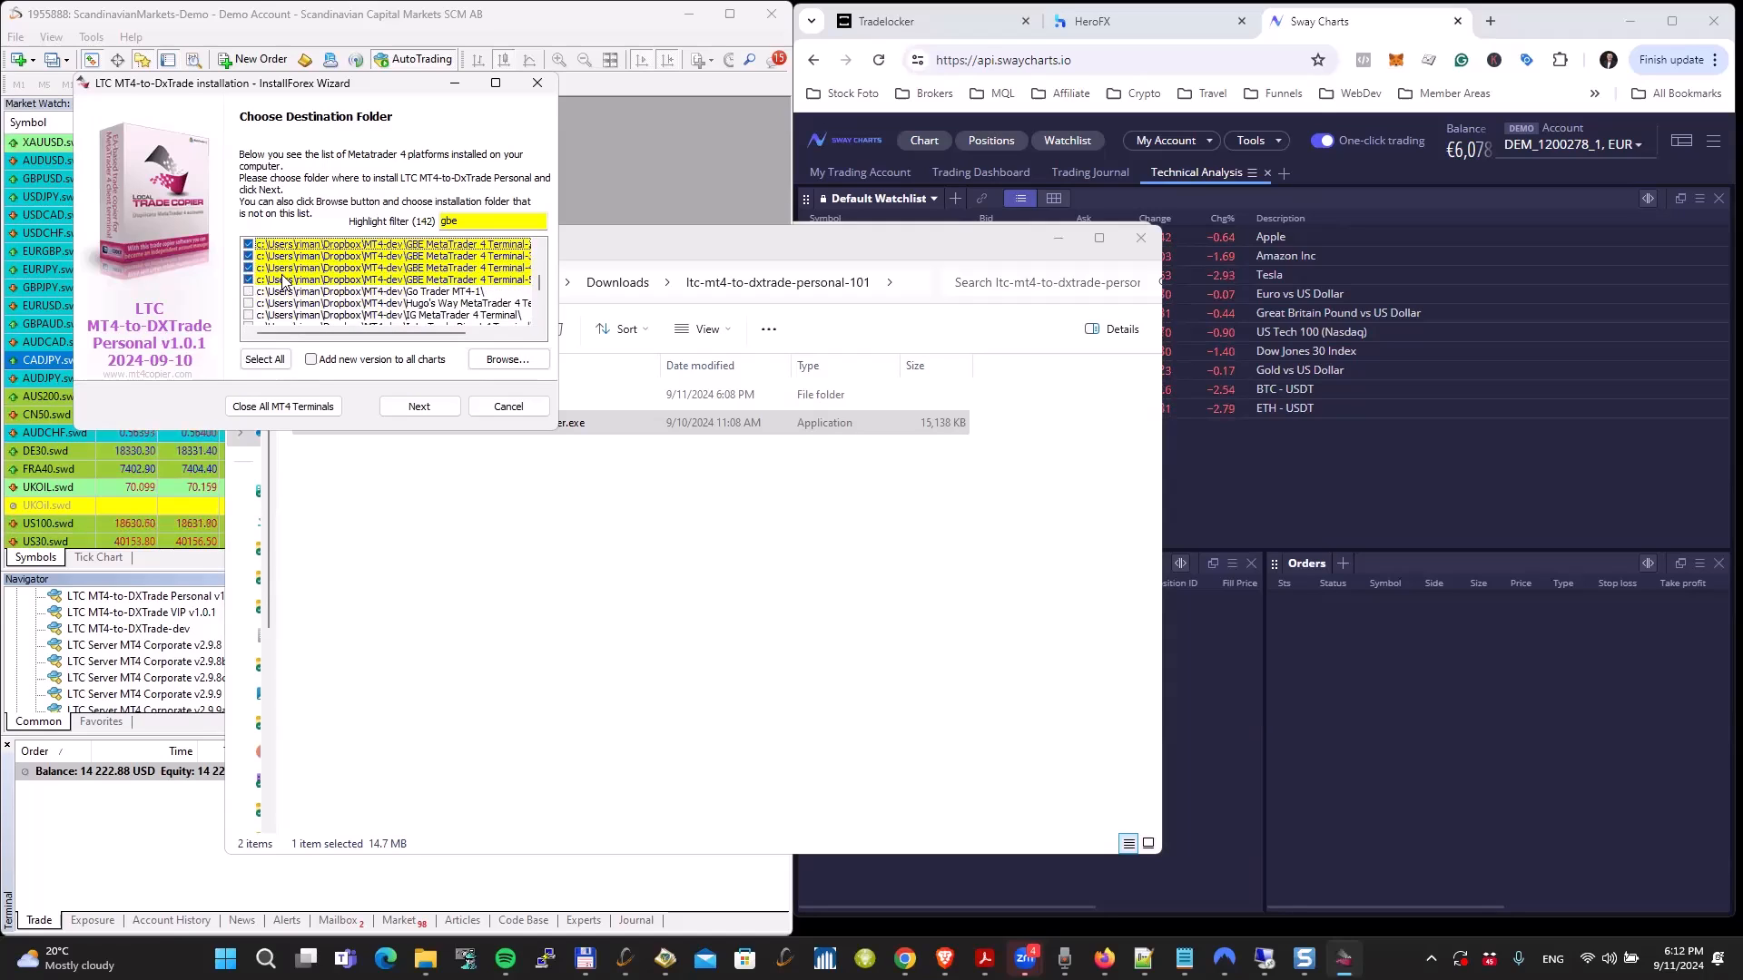
pyautogui.scroll(-1, 283, 283)
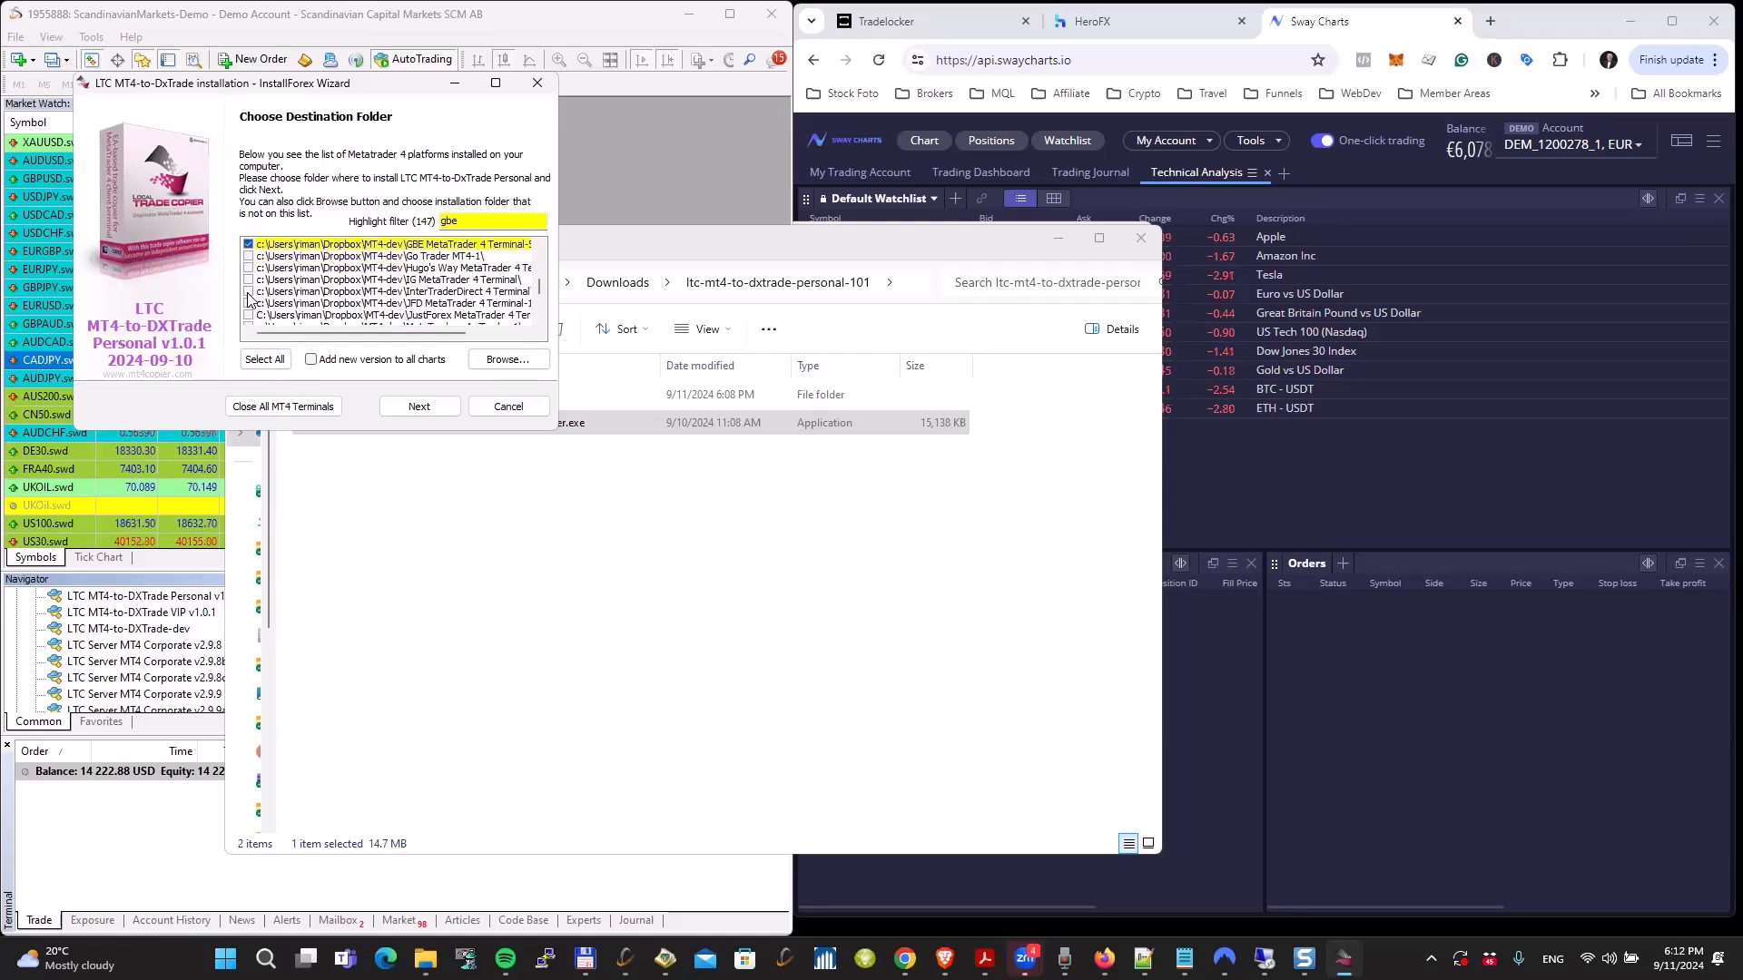
# Step: Install the copier files into the selected GBE terminals, review the extraction log, and finish the installer
pyautogui.click(417, 406)
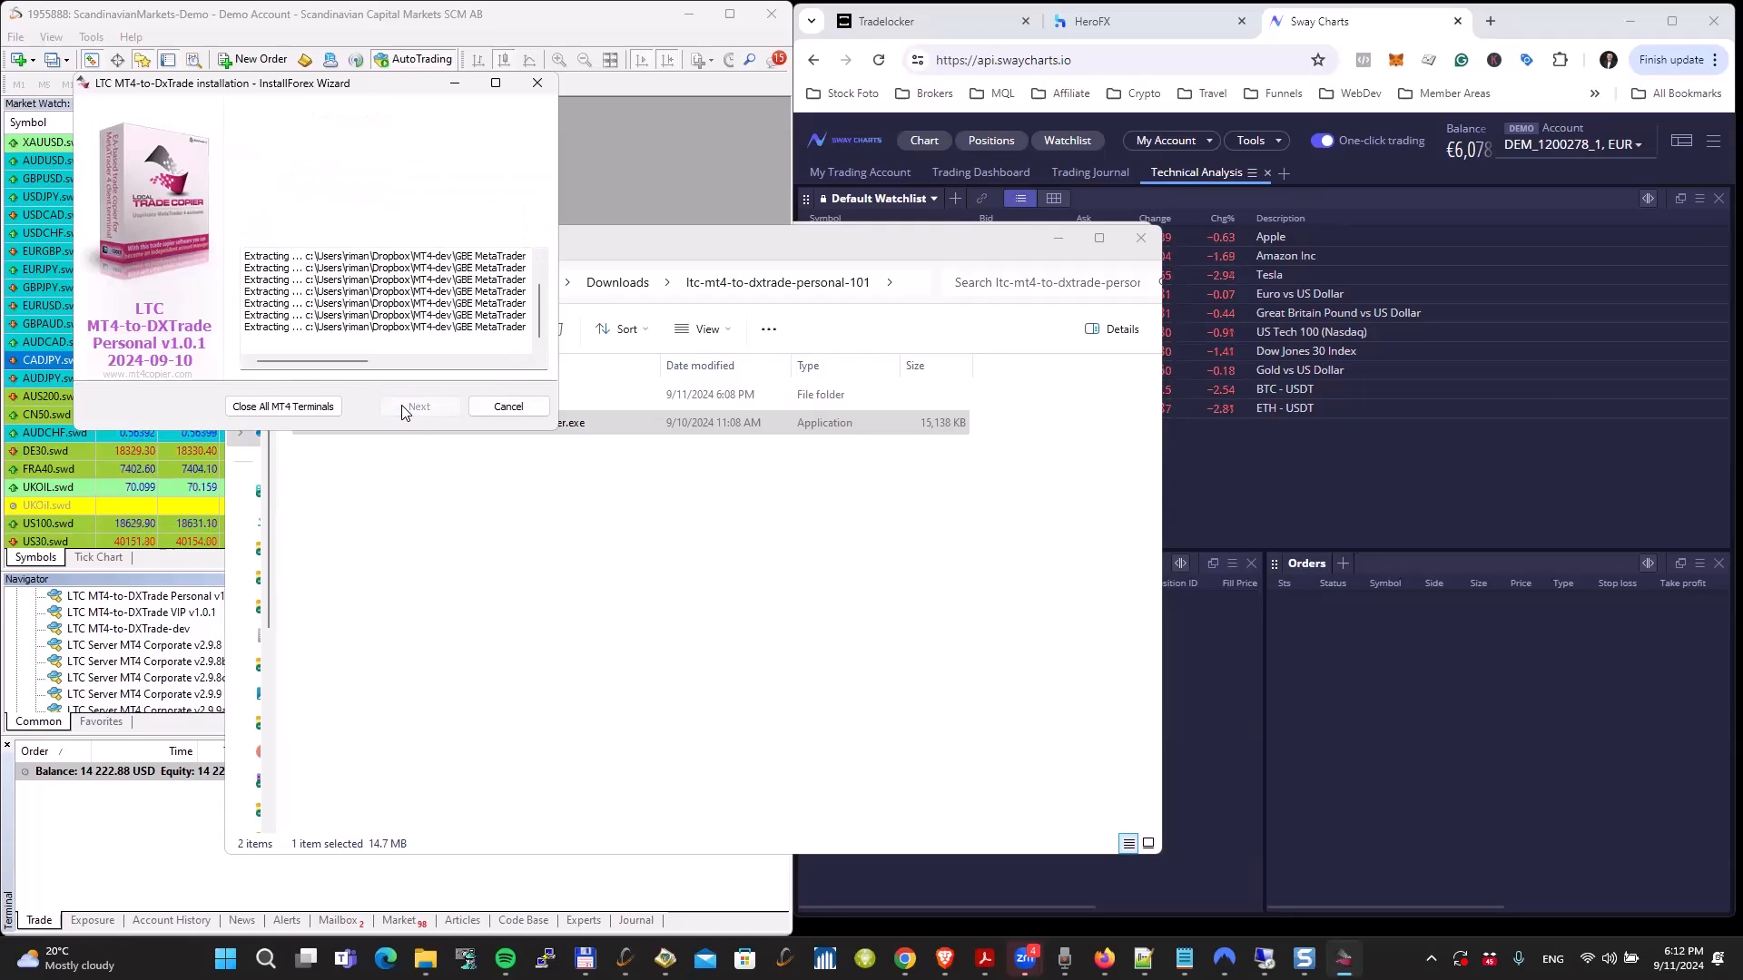
pyautogui.scroll(1, 540, 313)
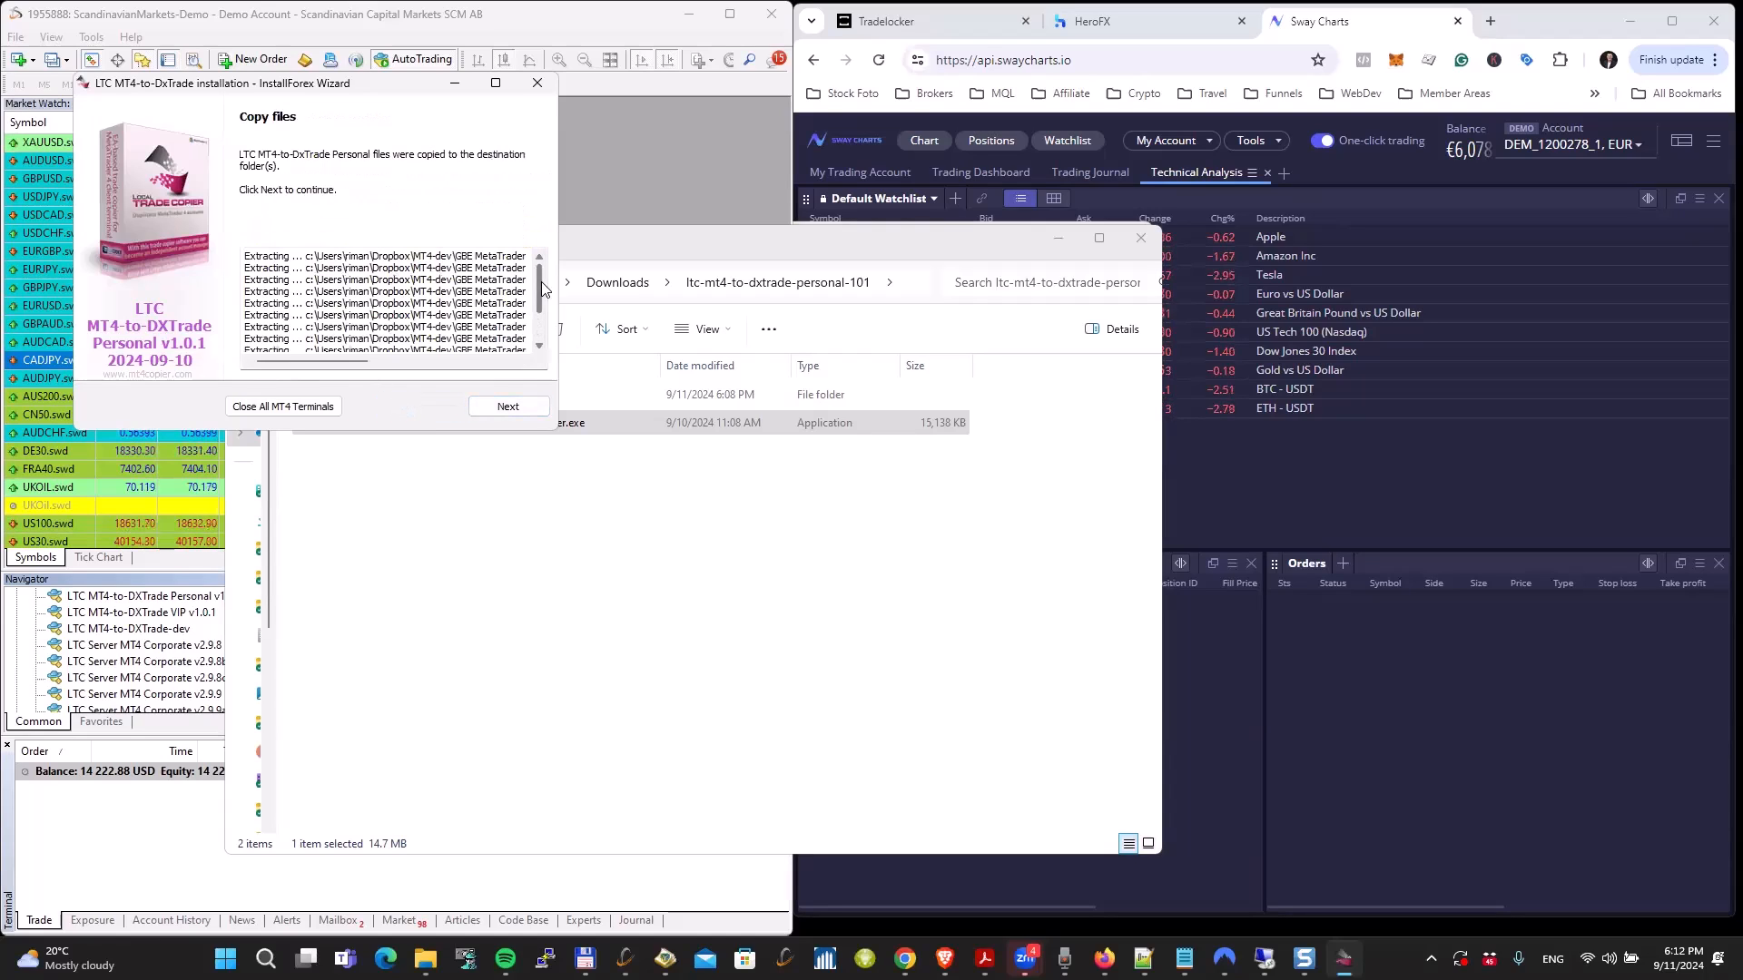
pyautogui.moveTo(405, 363); pyautogui.dragTo(498, 363)
pyautogui.click(497, 422)
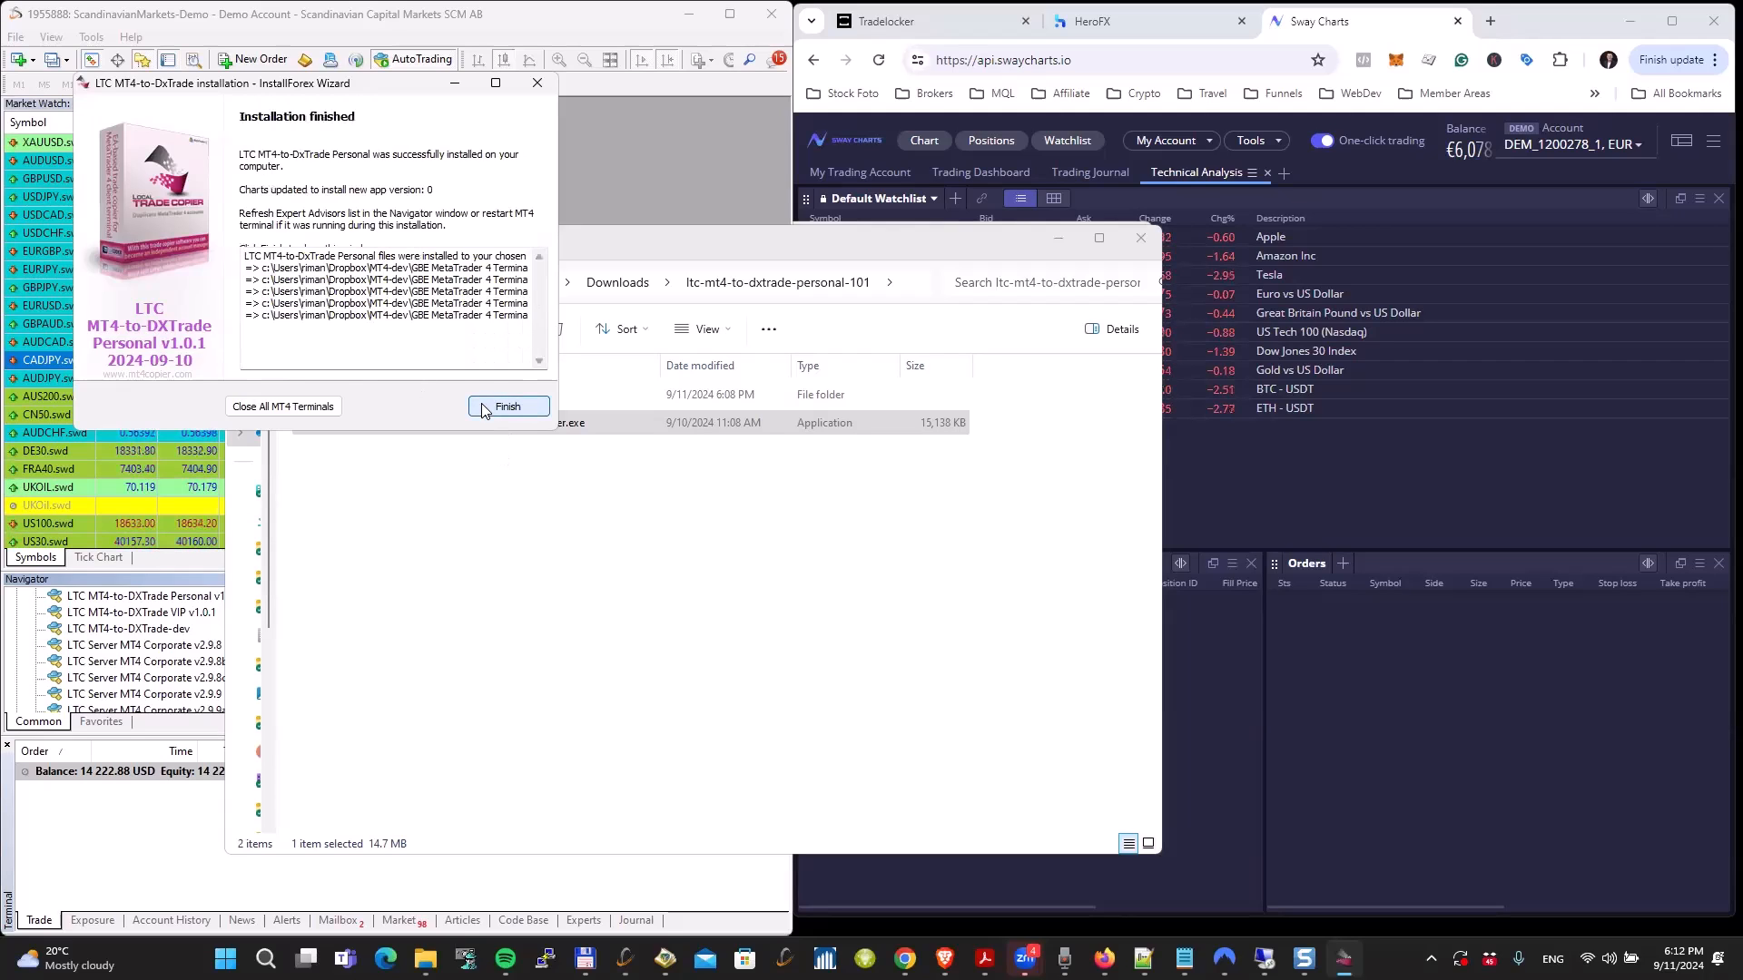
pyautogui.click(498, 406)
# Step: Close the package folder and check the Refresh command for LTC MT4-to-DXTrade Personal v1.0.1 in MetaTrader's expert advisor list
pyautogui.click(556, 563)
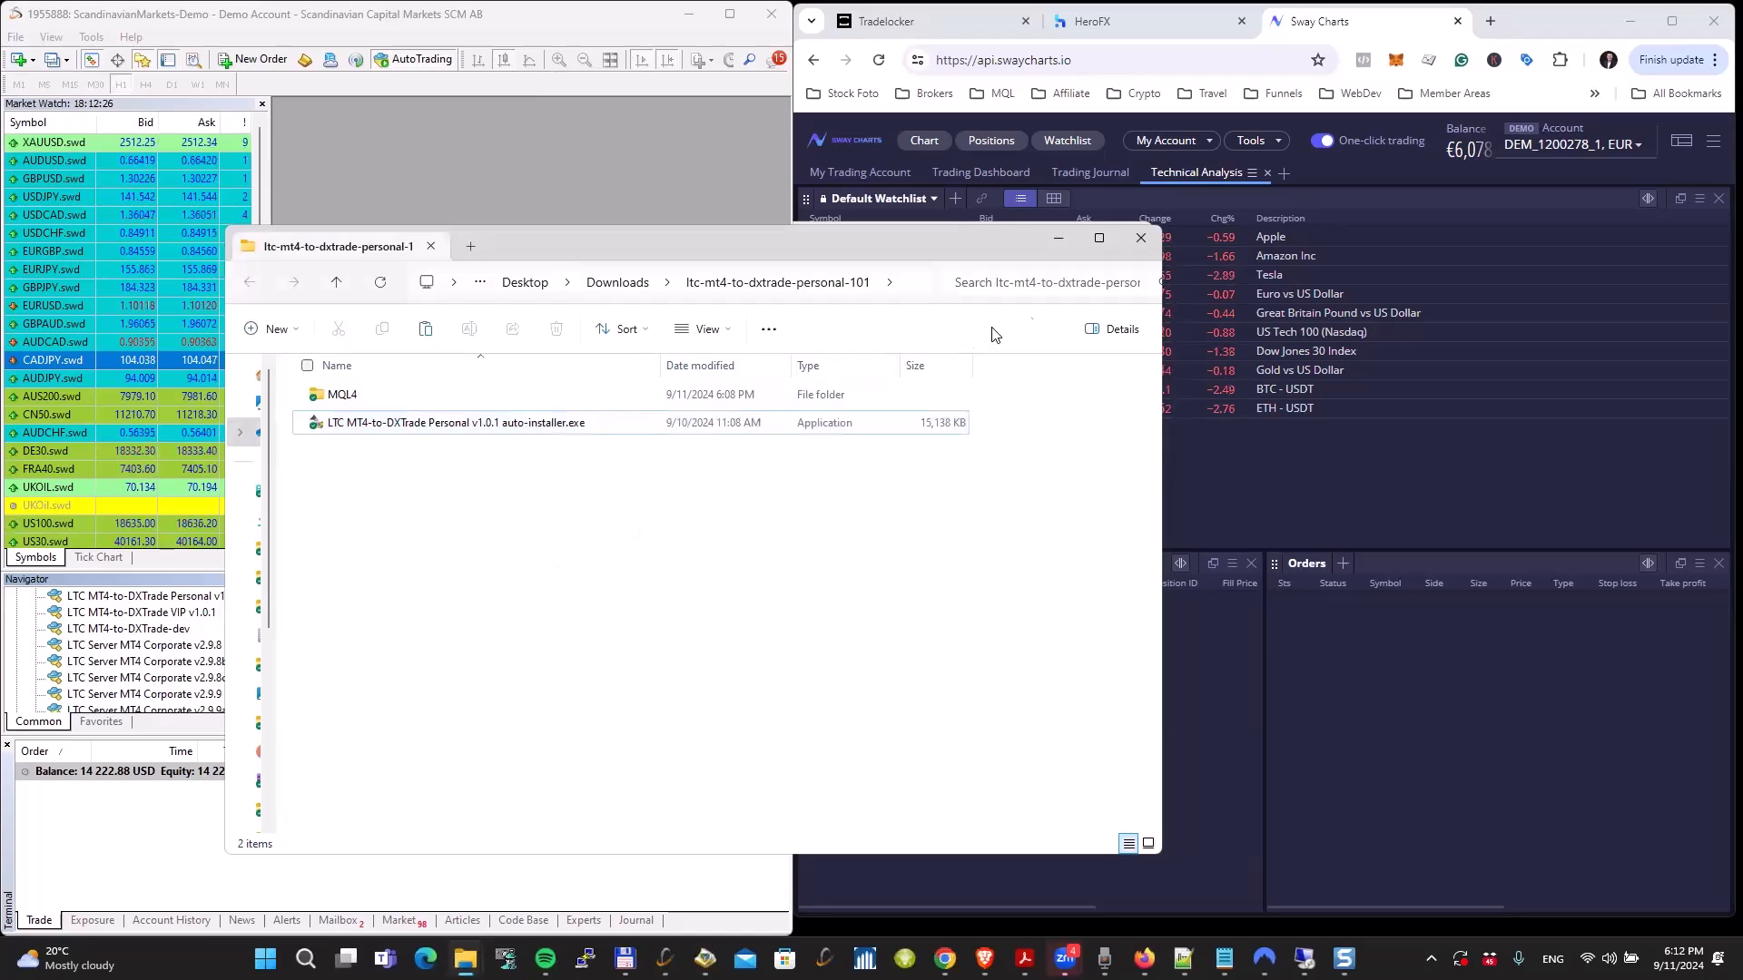
pyautogui.click(1141, 237)
pyautogui.click(154, 596)
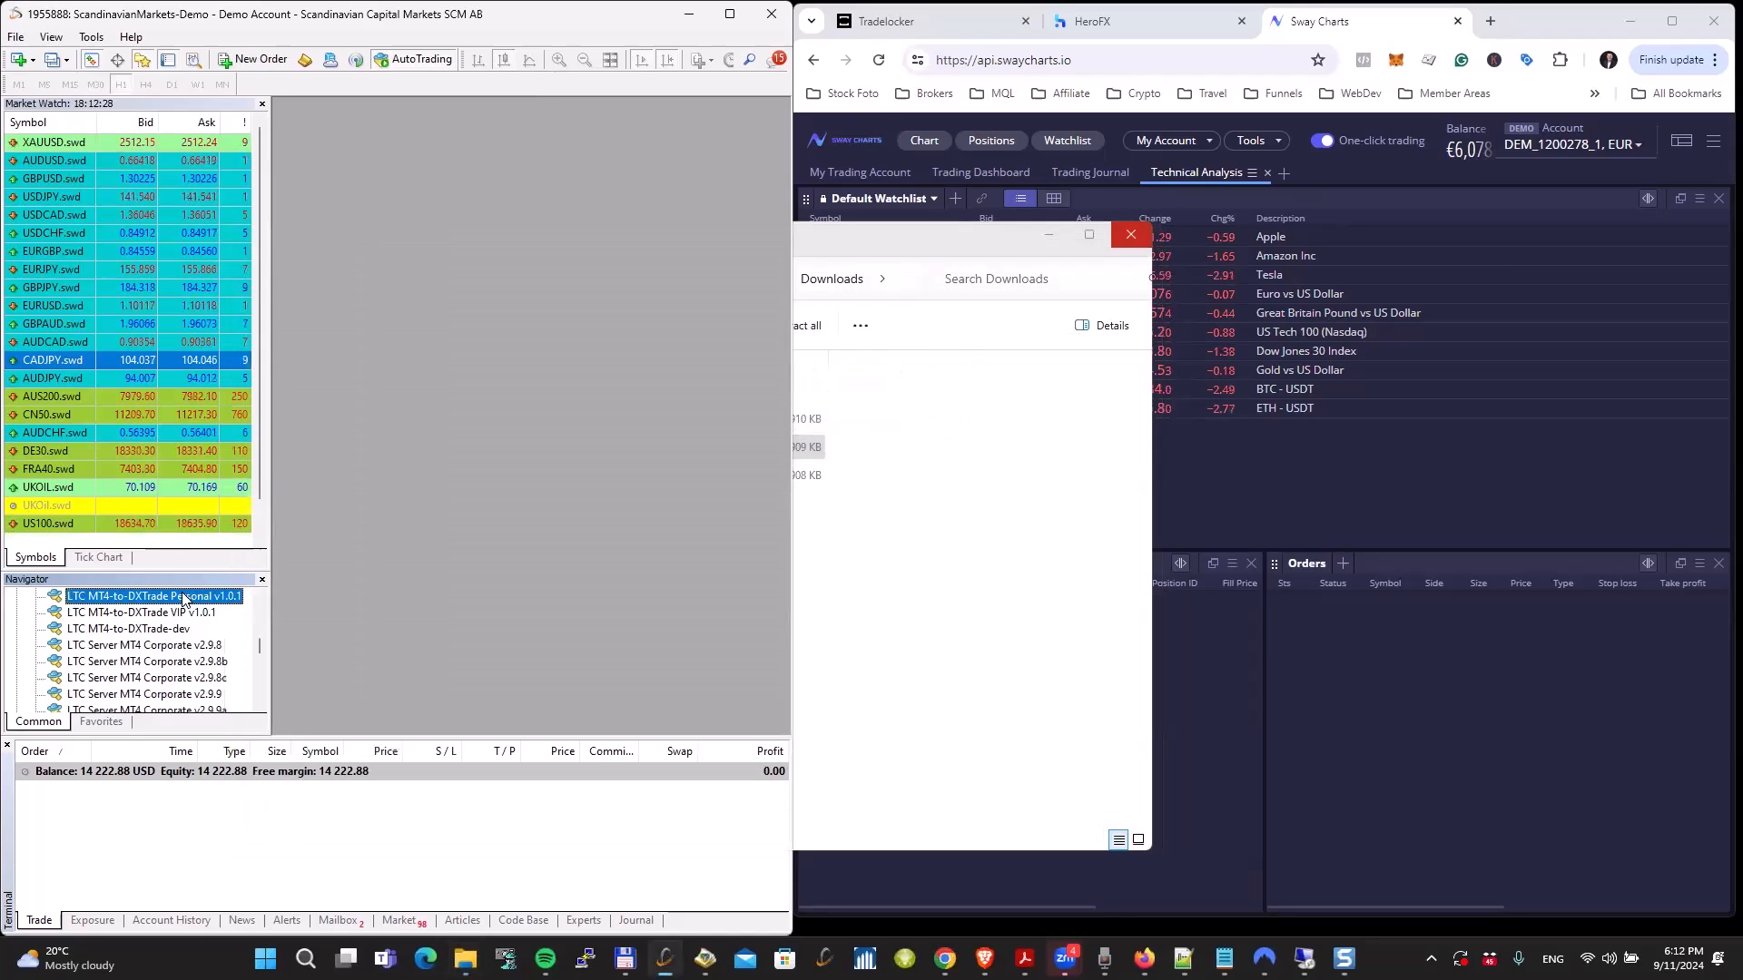
pyautogui.rightClick(159, 596)
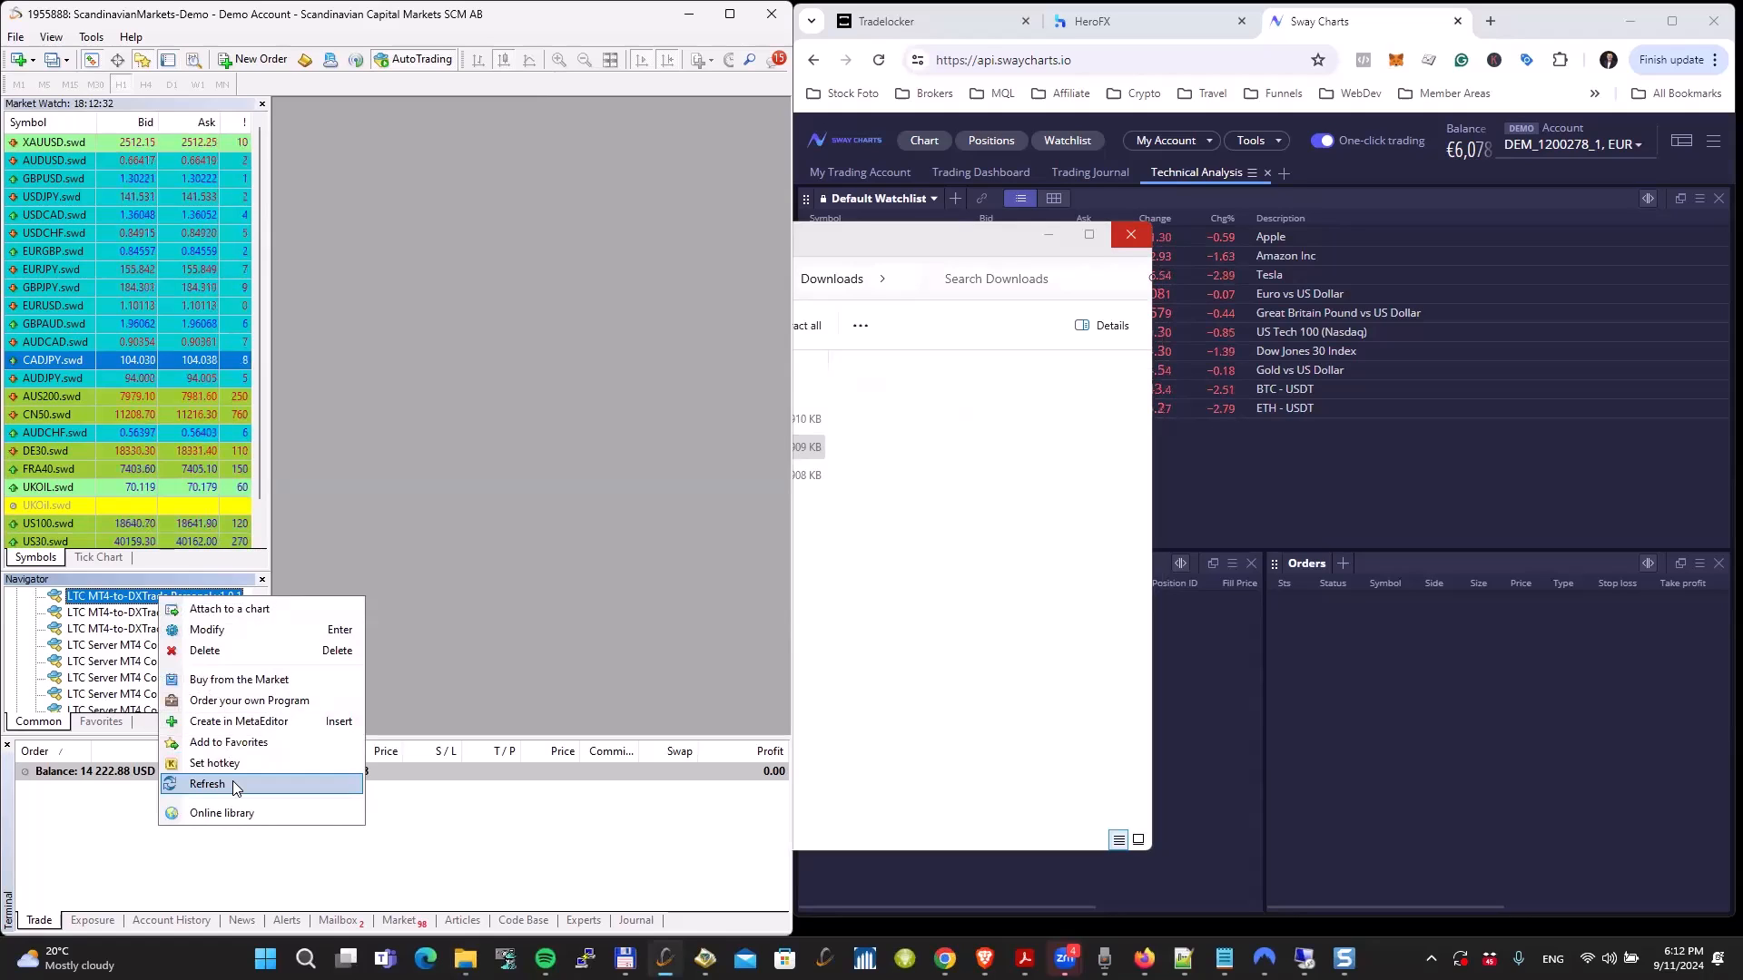
pyautogui.click(138, 601)
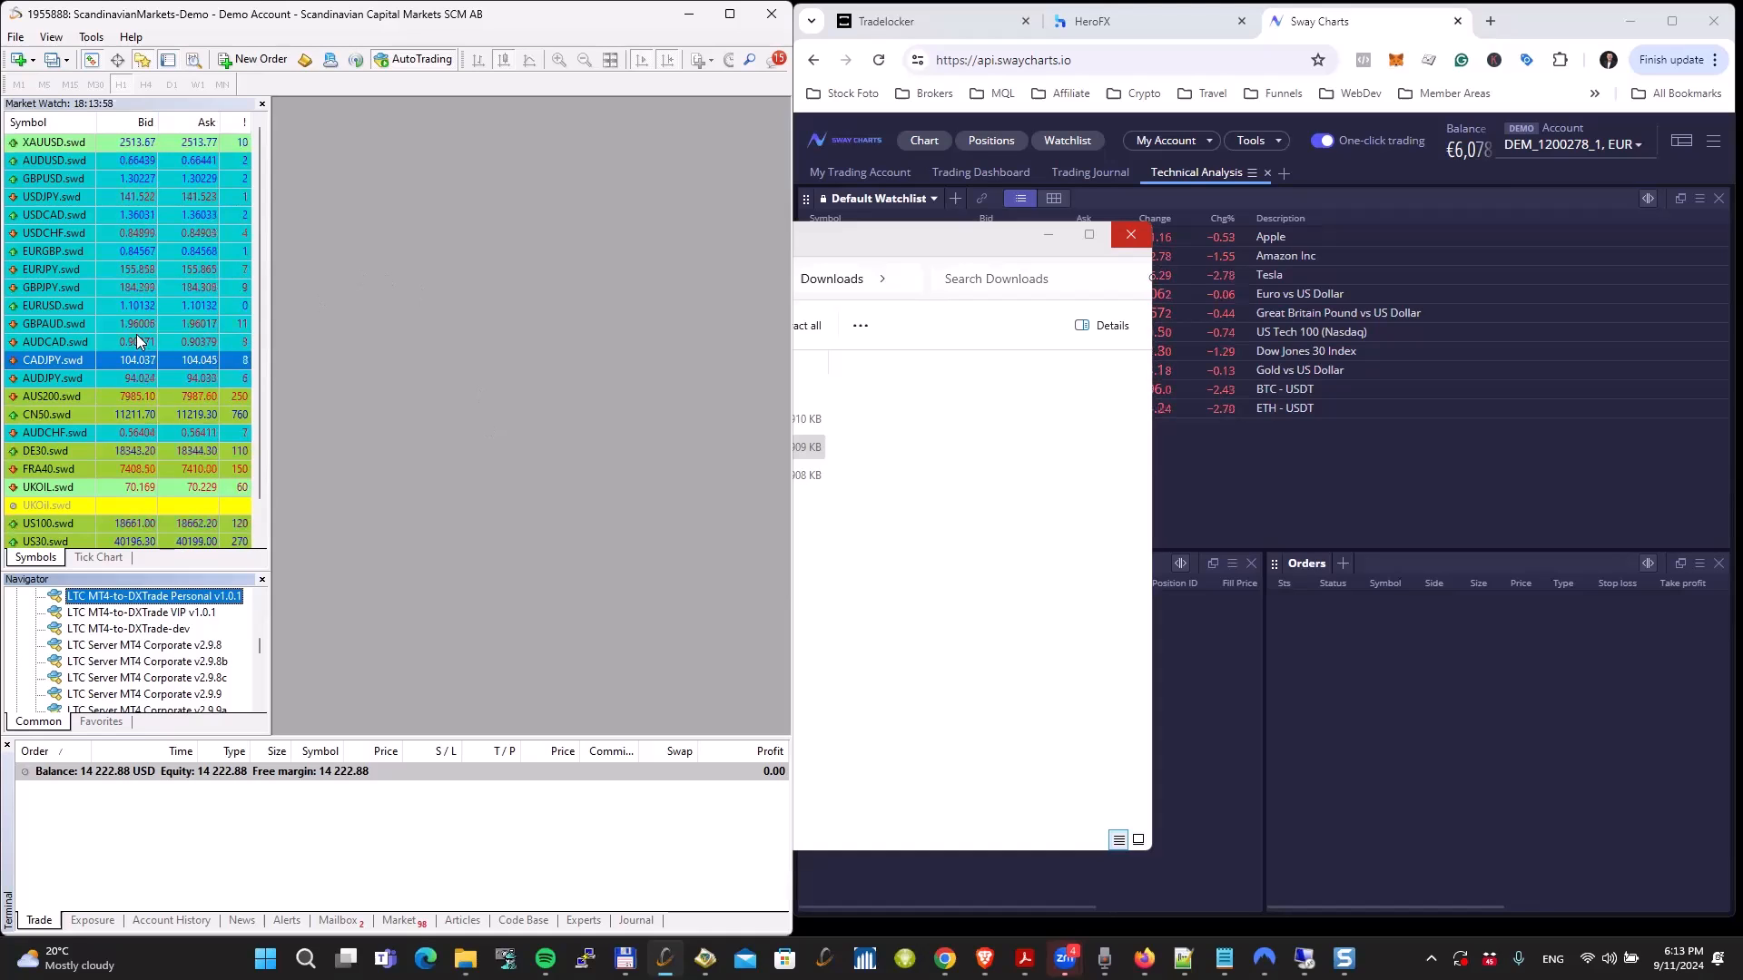
# Step: Open a new chart window for CADJPY.swd
pyautogui.rightClick(106, 361)
pyautogui.click(142, 397)
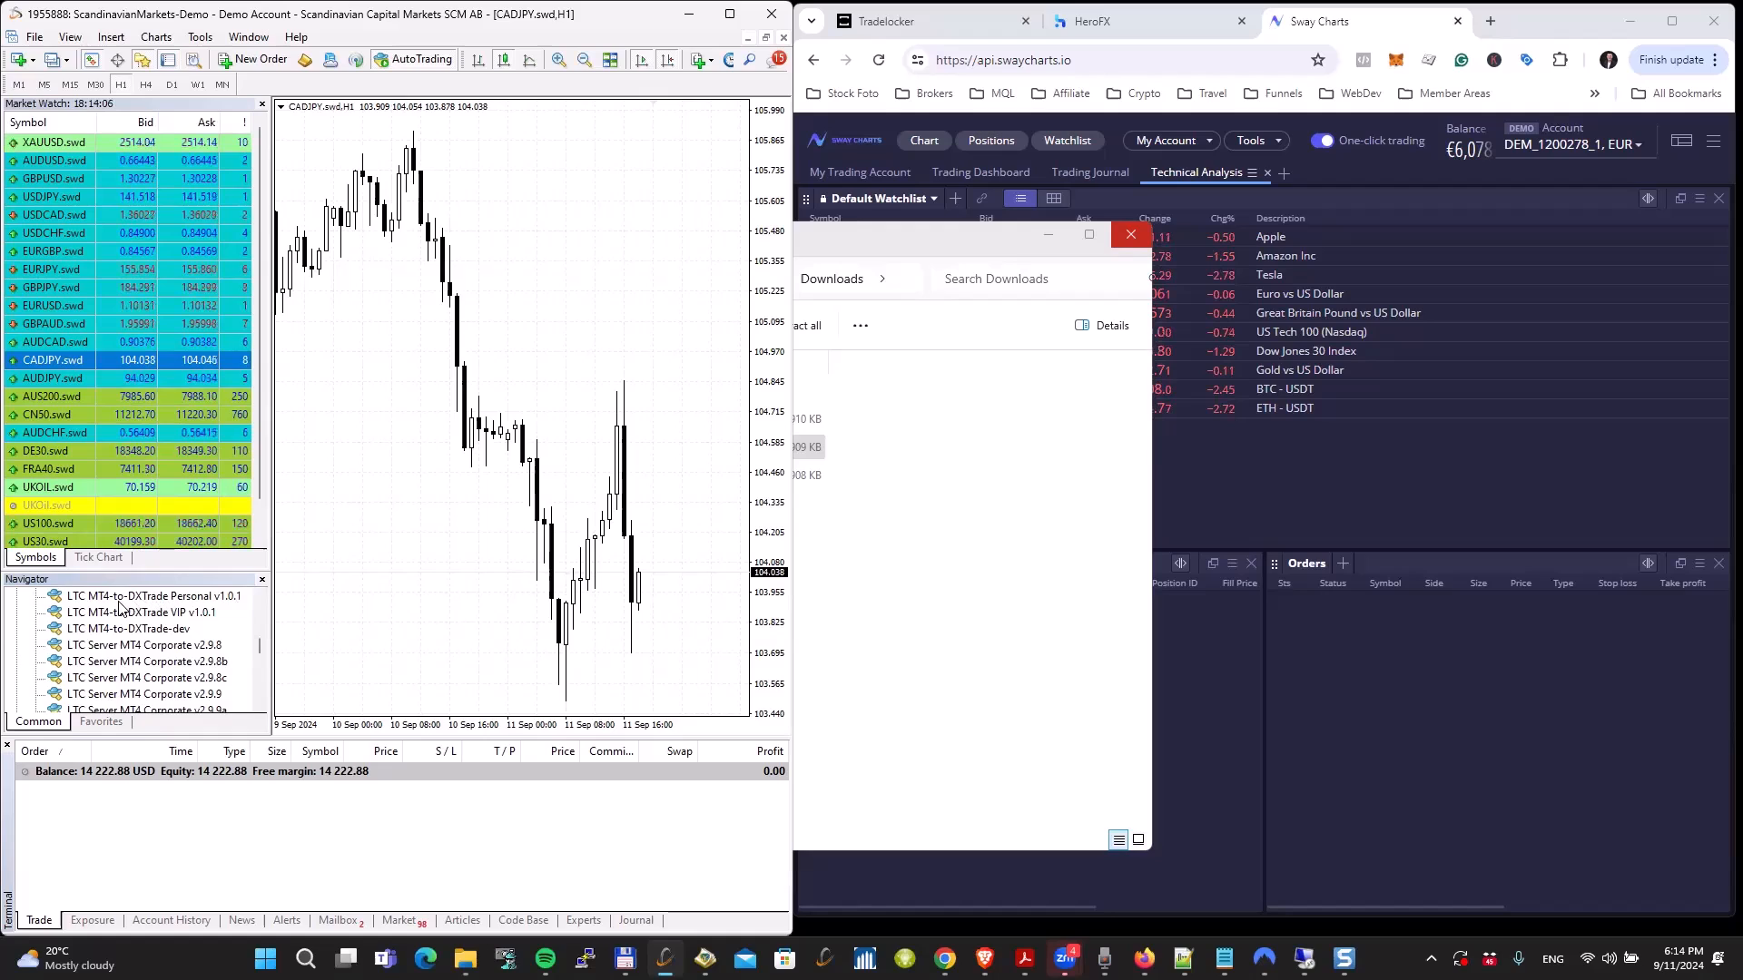
pyautogui.moveTo(121, 604); pyautogui.dragTo(456, 481)
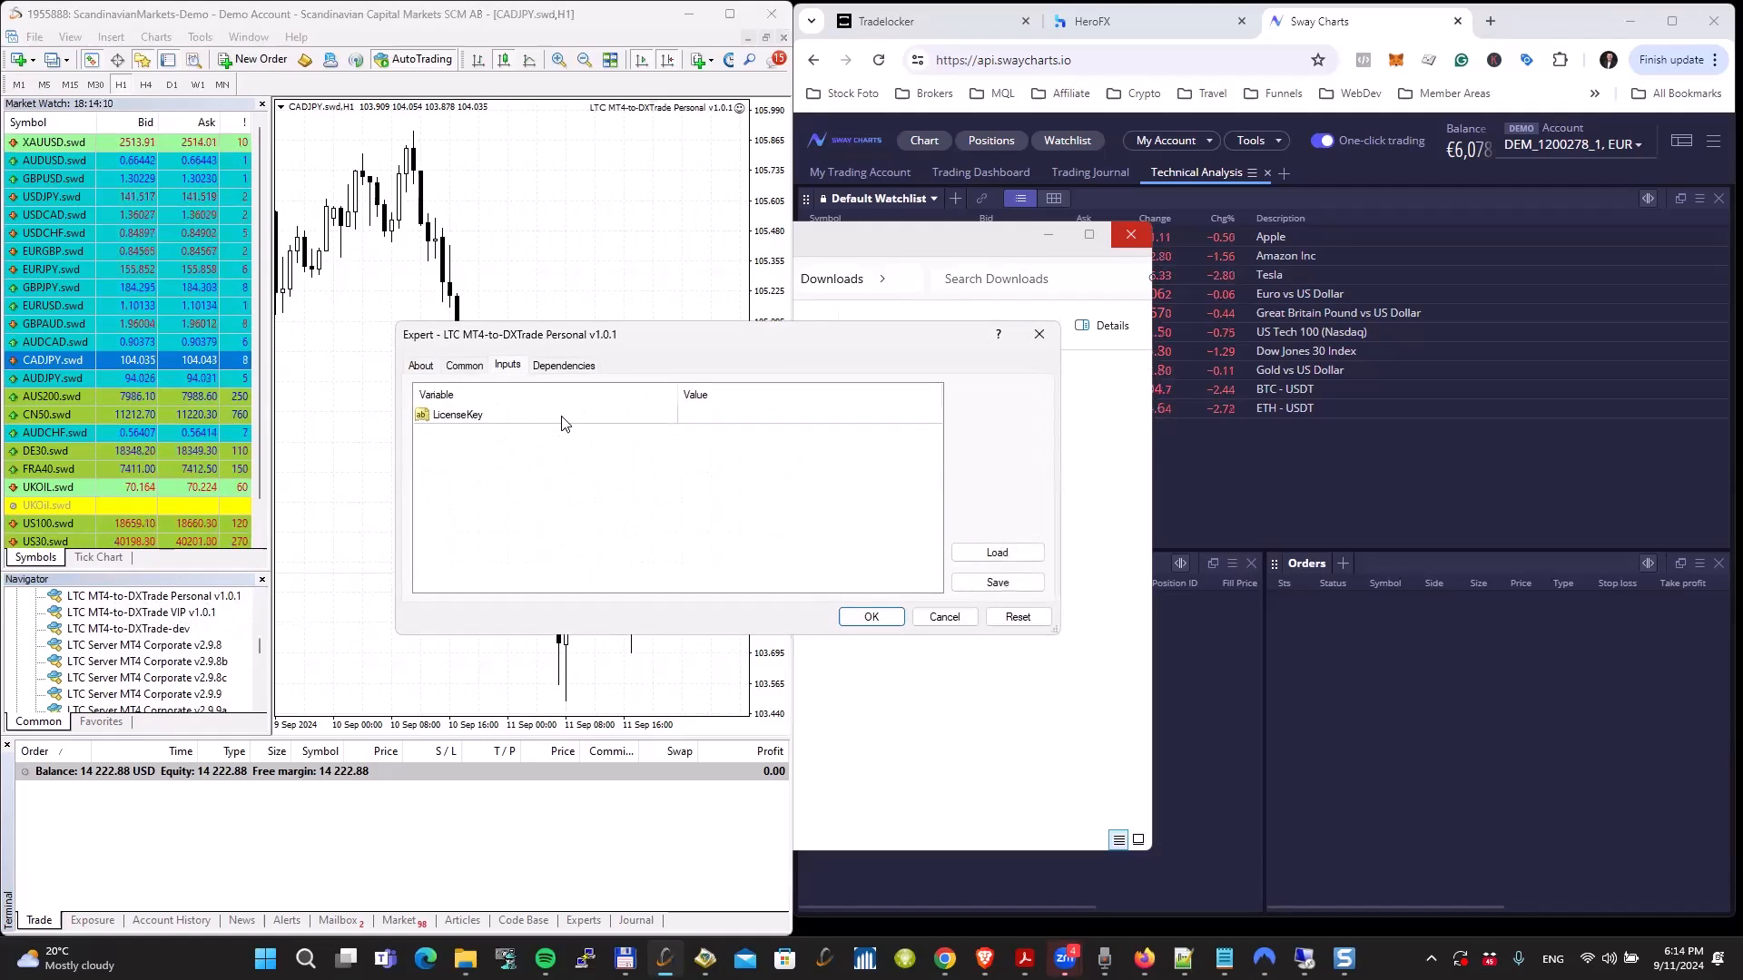
pyautogui.click(463, 365)
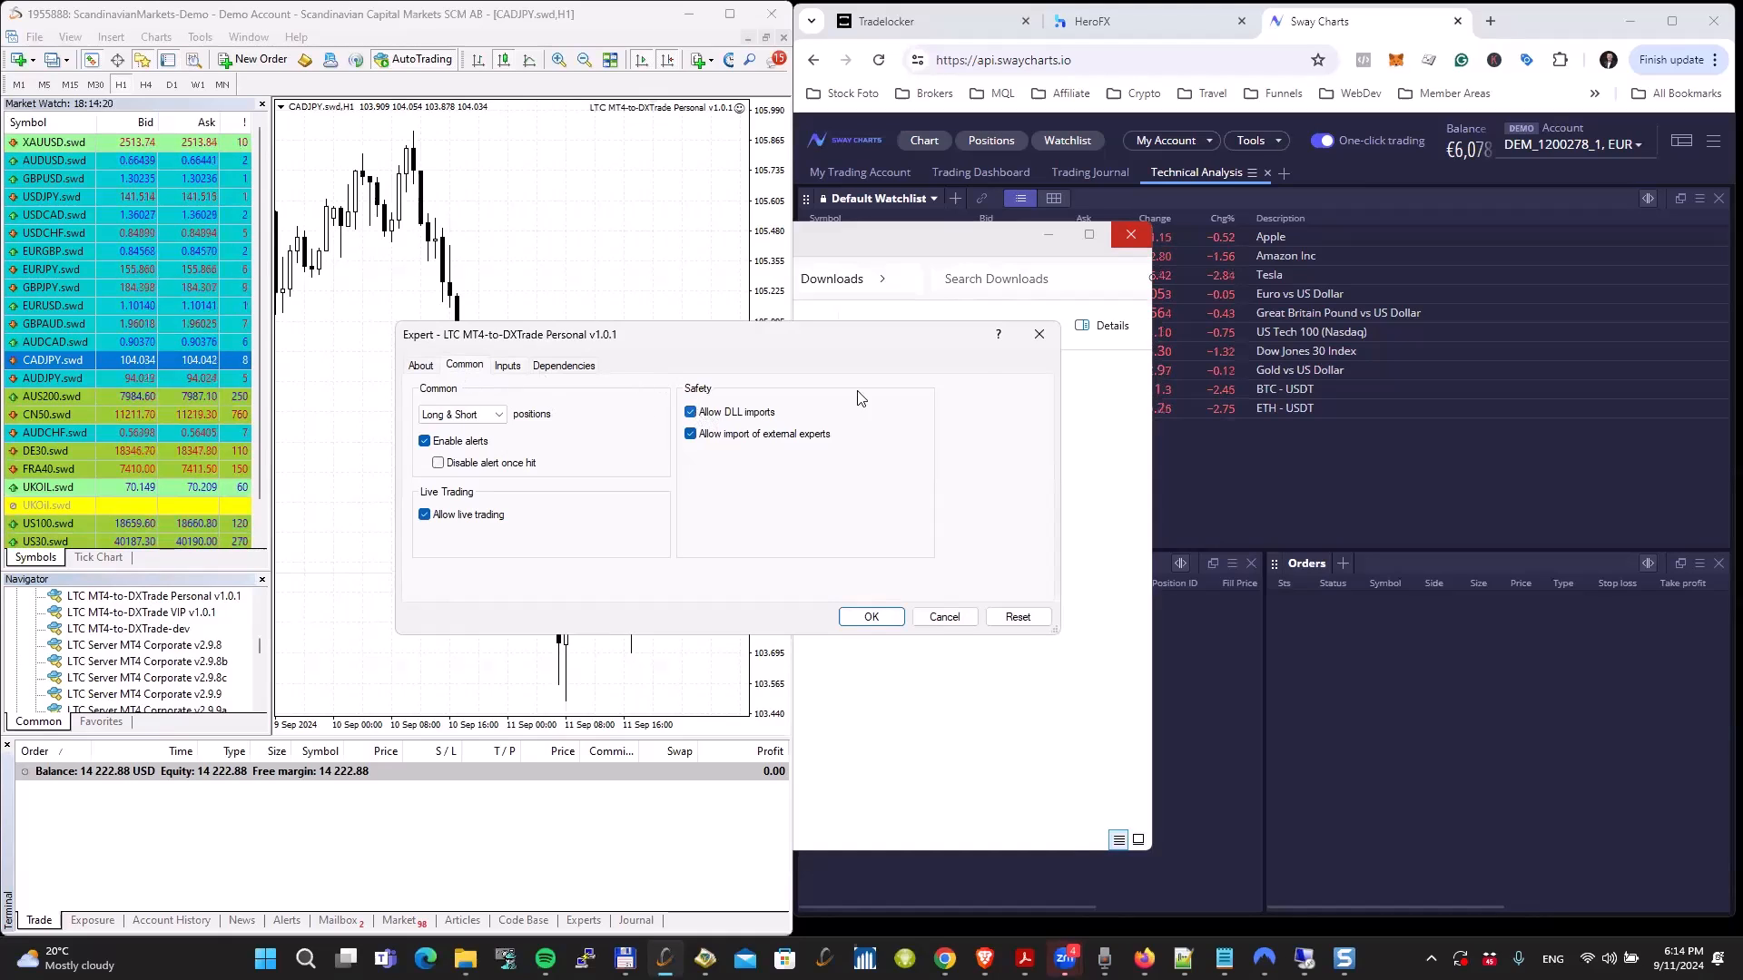
pyautogui.click(1037, 337)
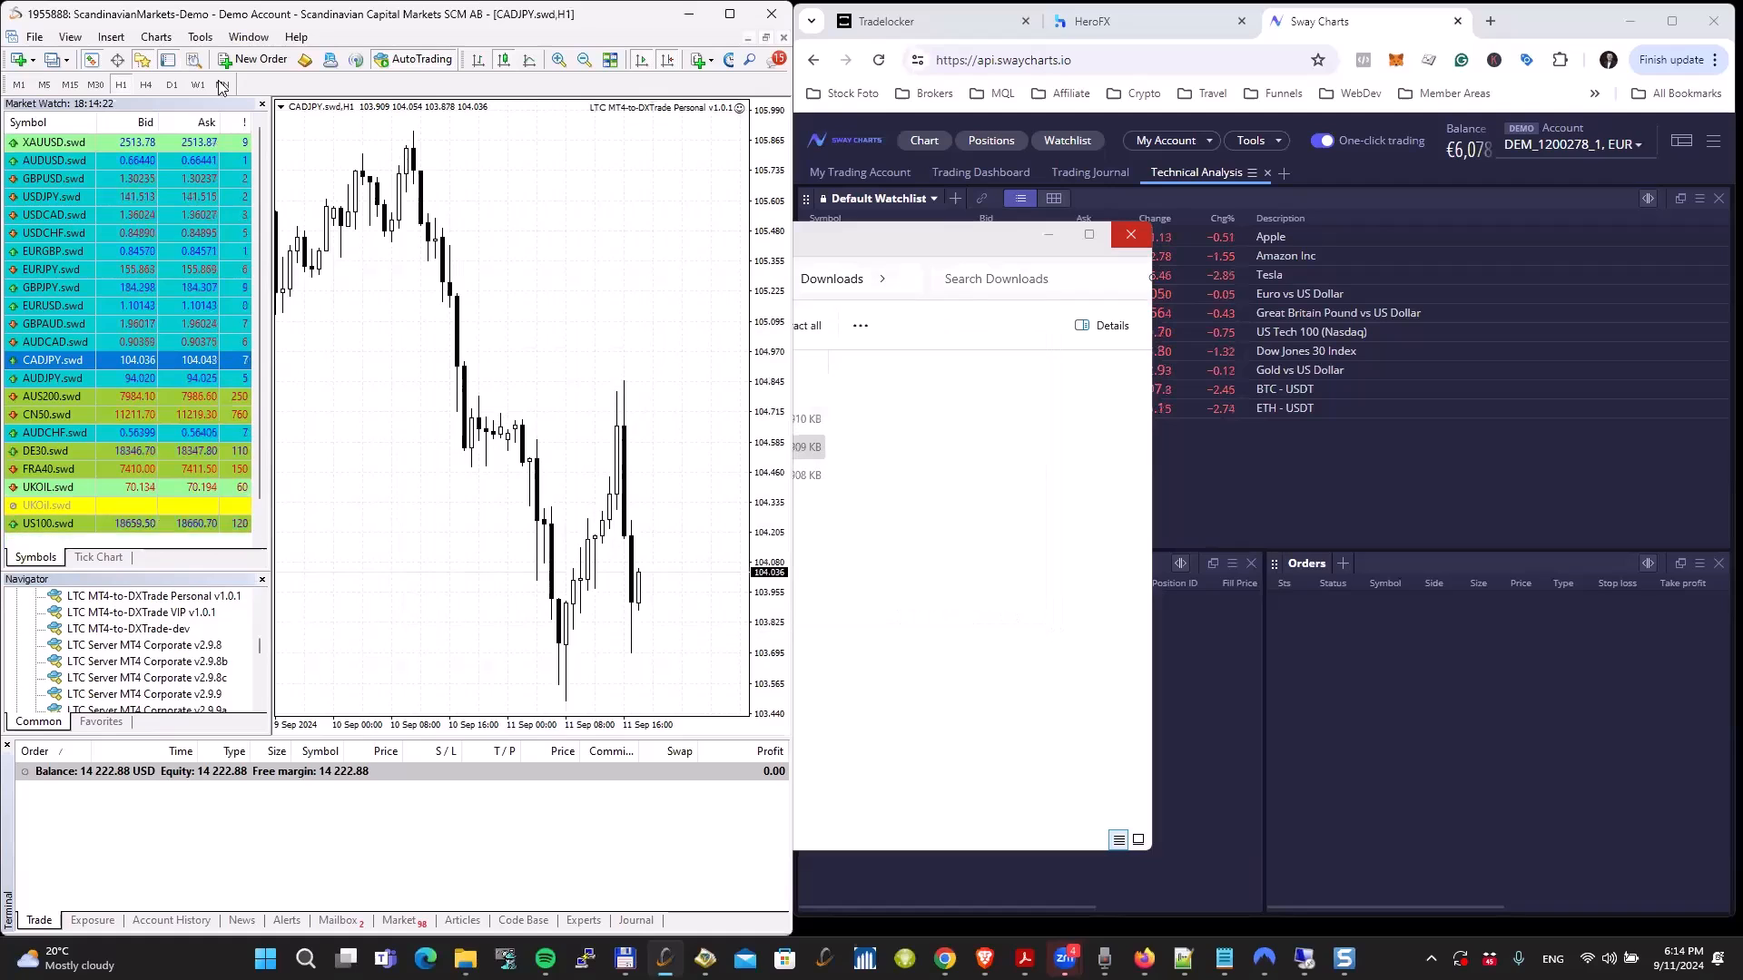
# Step: Check the expert advisor options, comparing the allowed WebRequest URLs for Sway Charts and HeroFX with their addresses in the browser
pyautogui.click(201, 37)
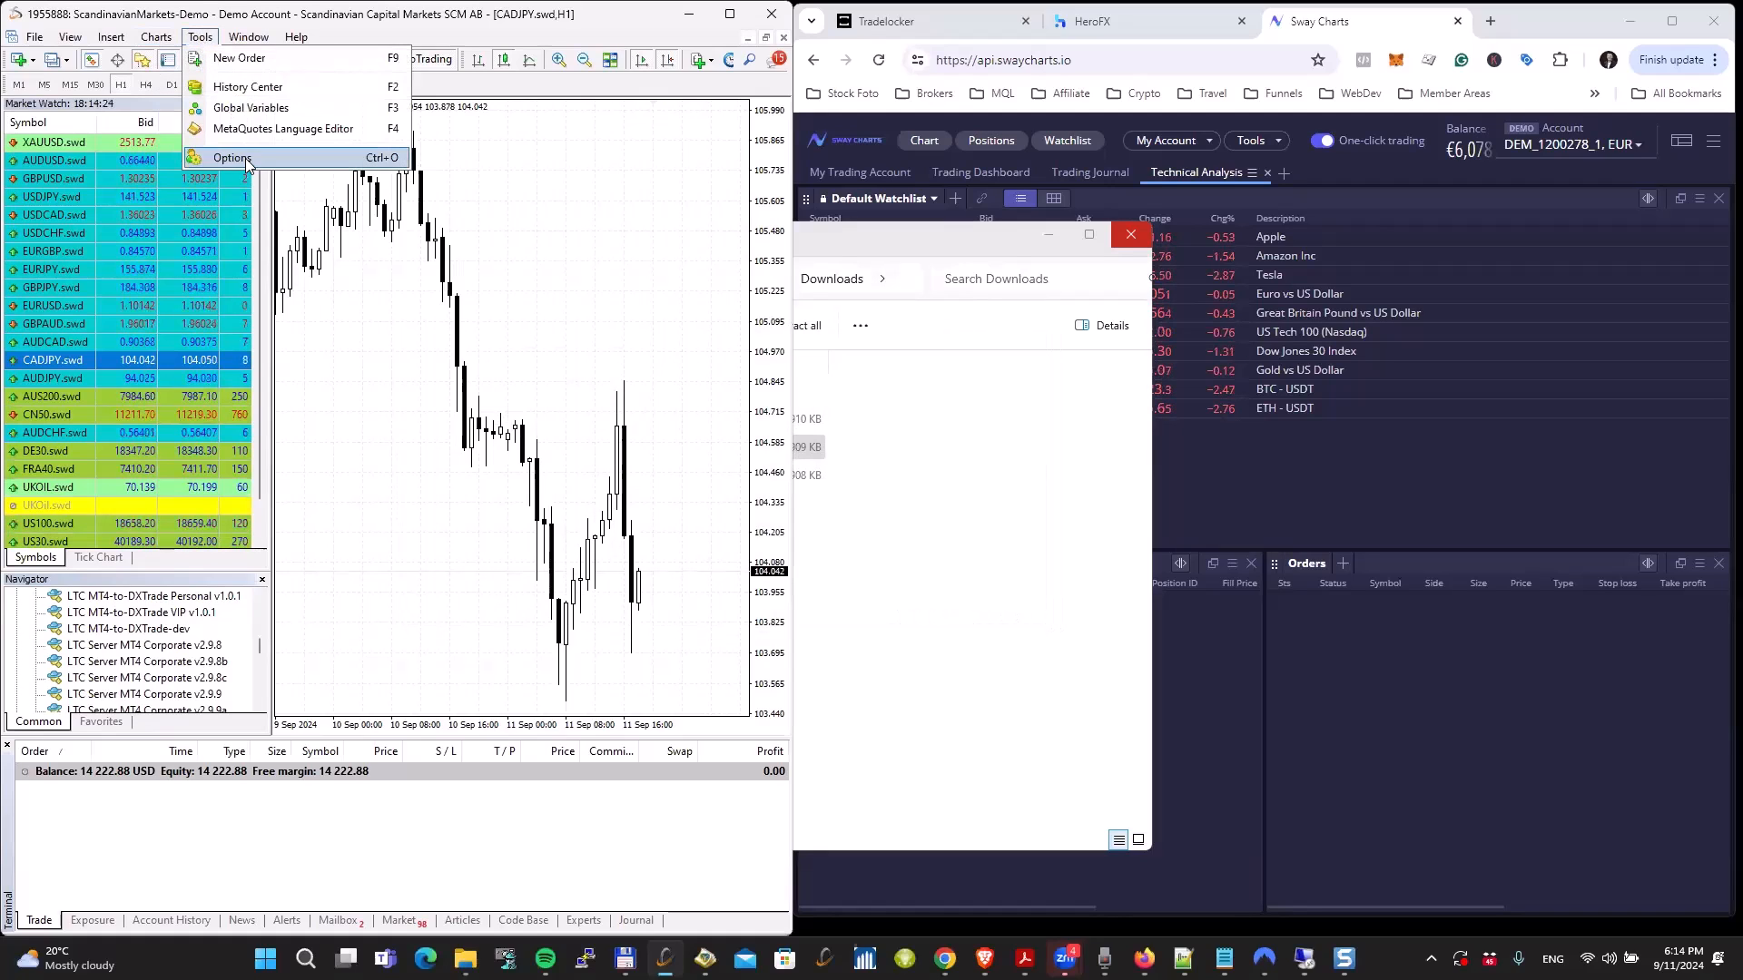
pyautogui.click(218, 158)
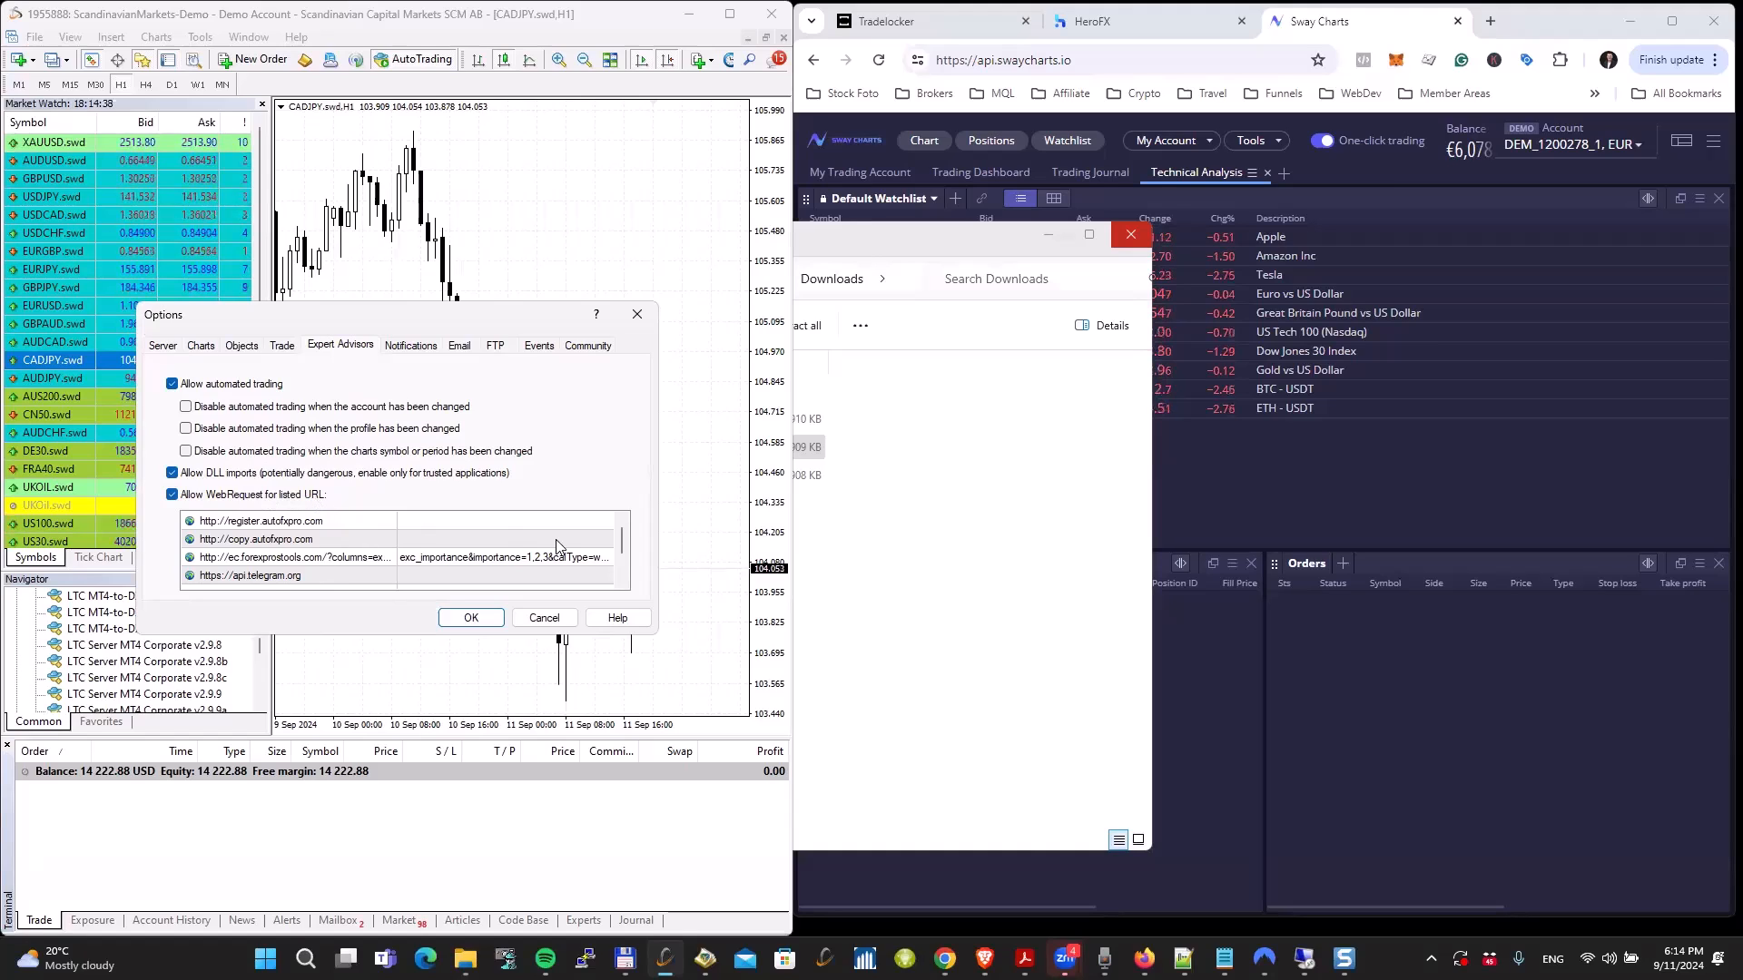
pyautogui.moveTo(621, 541); pyautogui.dragTo(621, 566)
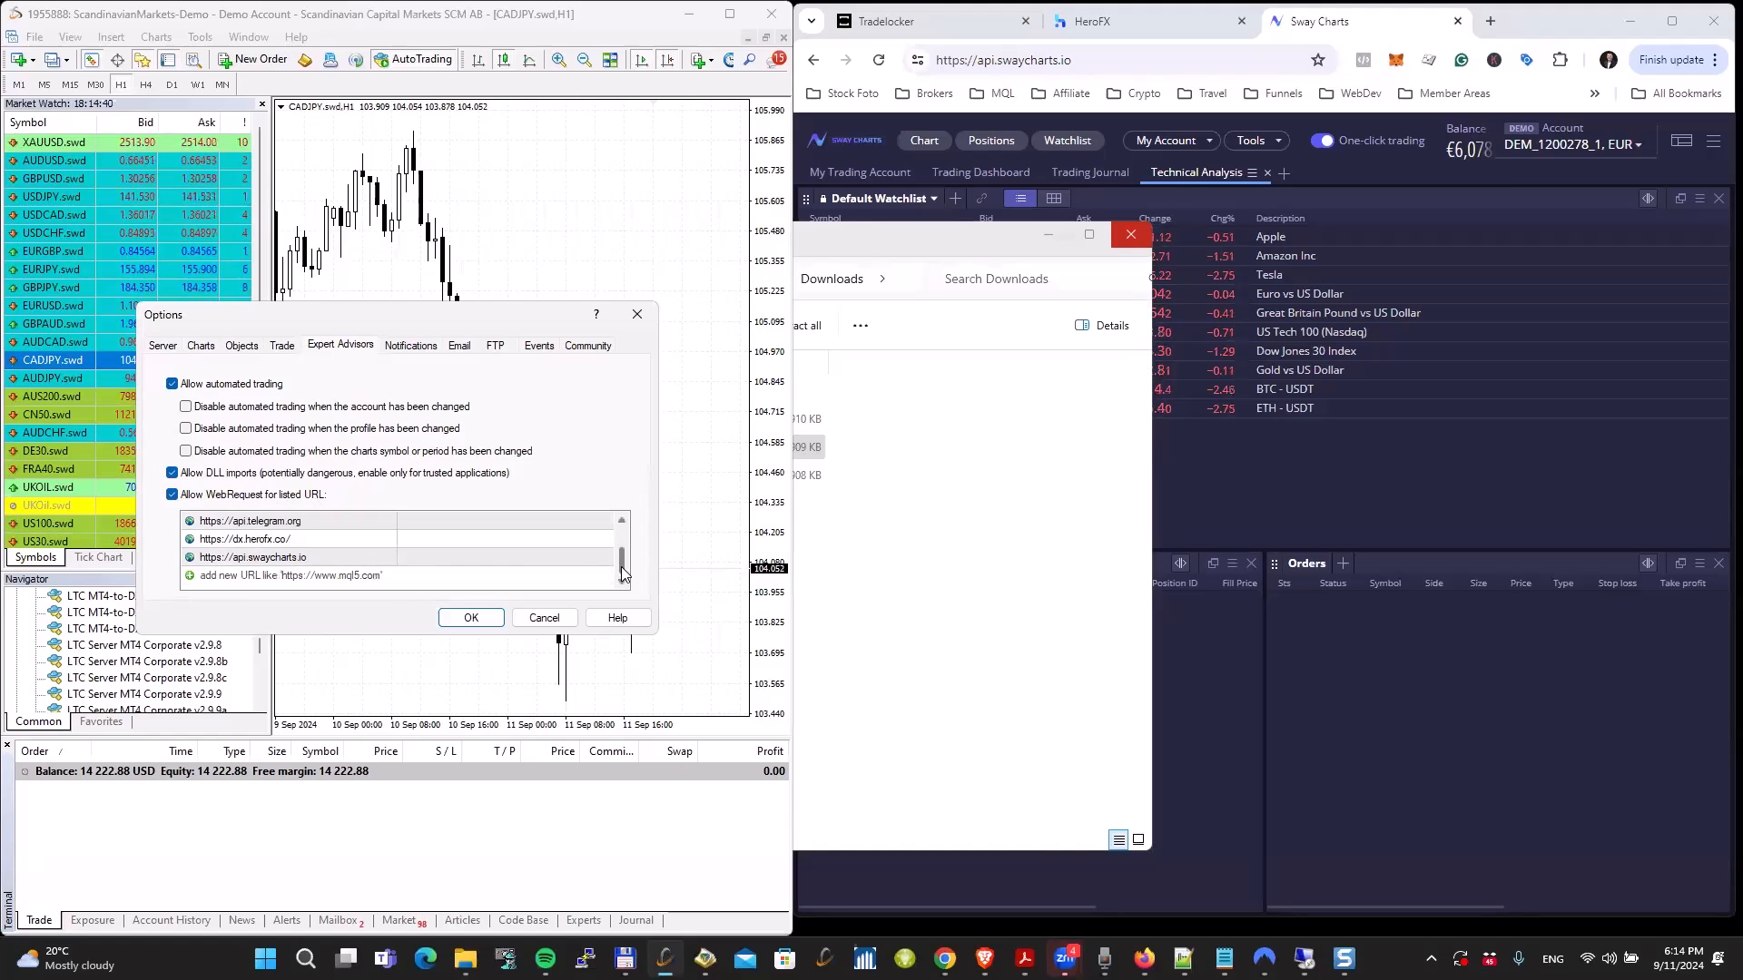
pyautogui.click(337, 557)
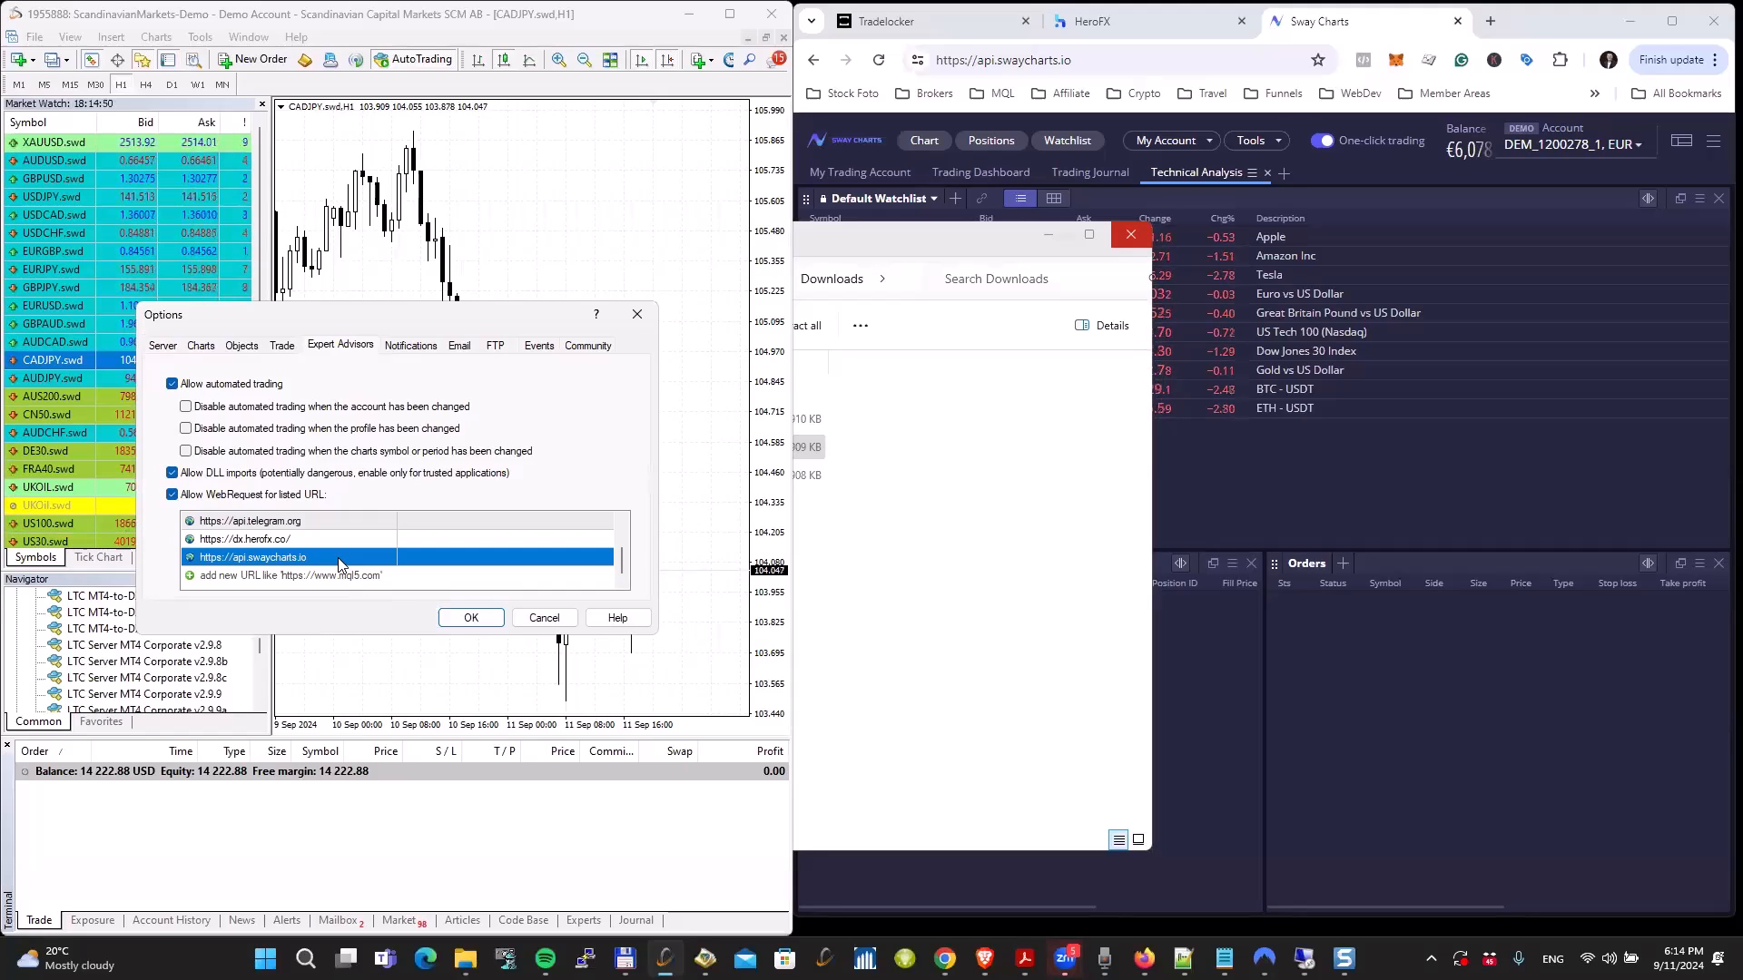
pyautogui.click(1384, 24)
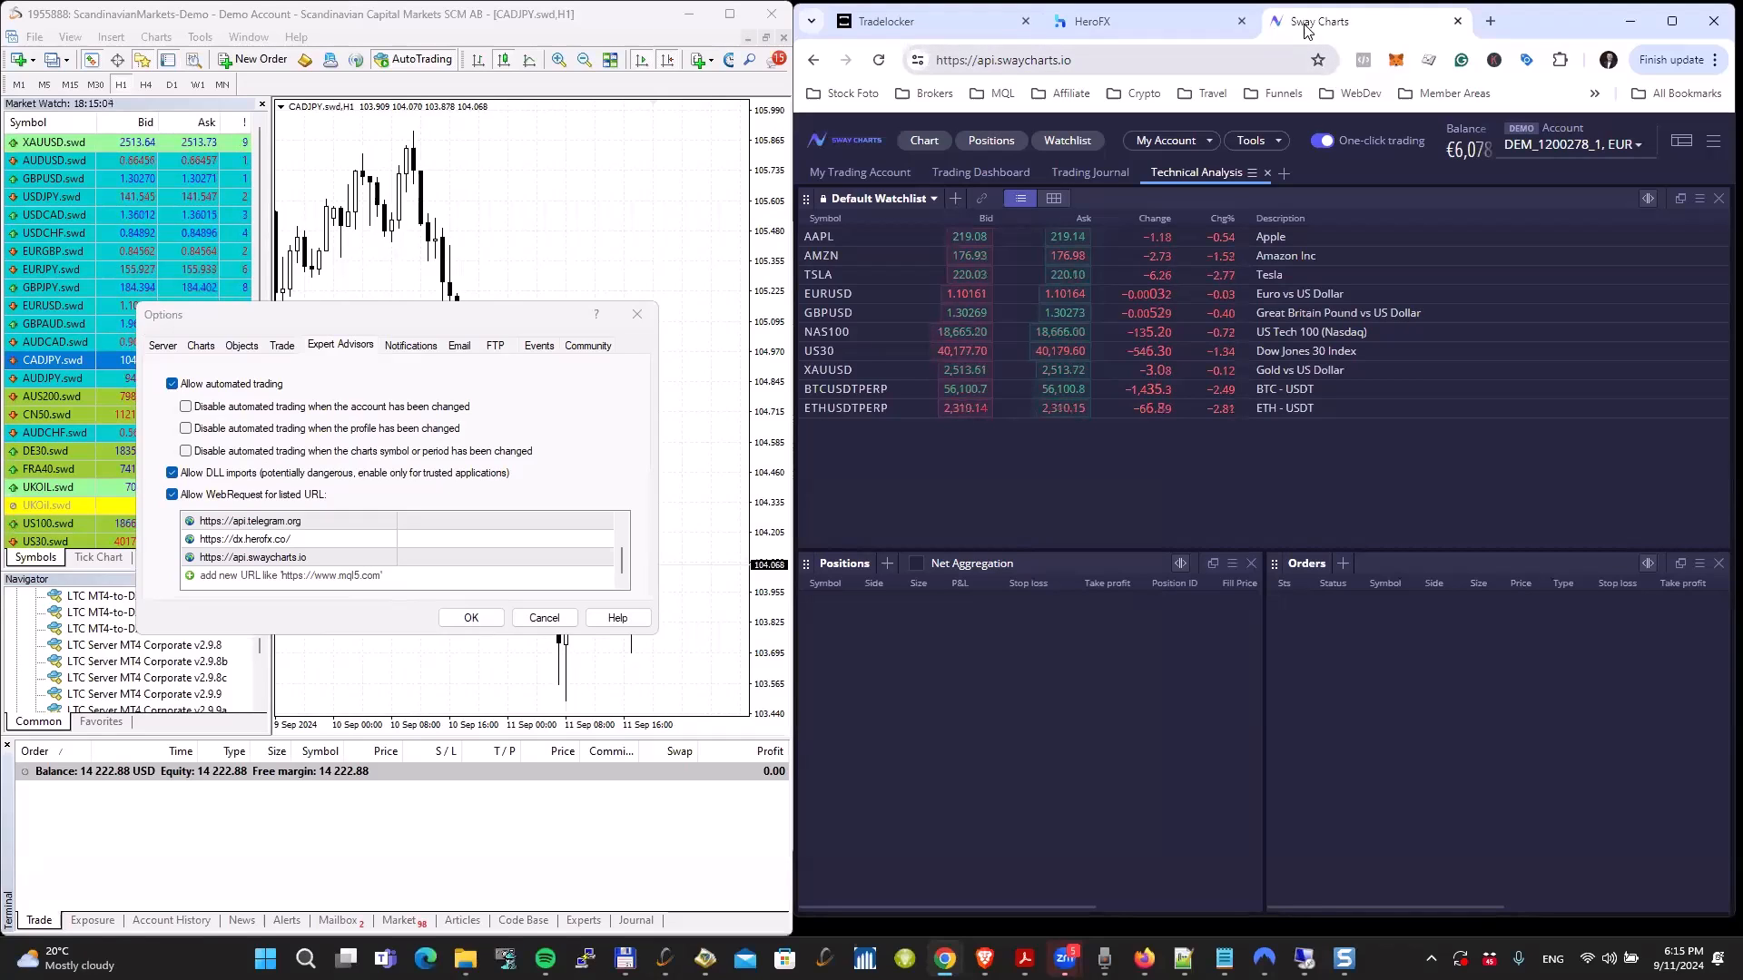
pyautogui.hotkey('ctrl', 'shift', 'Tab')
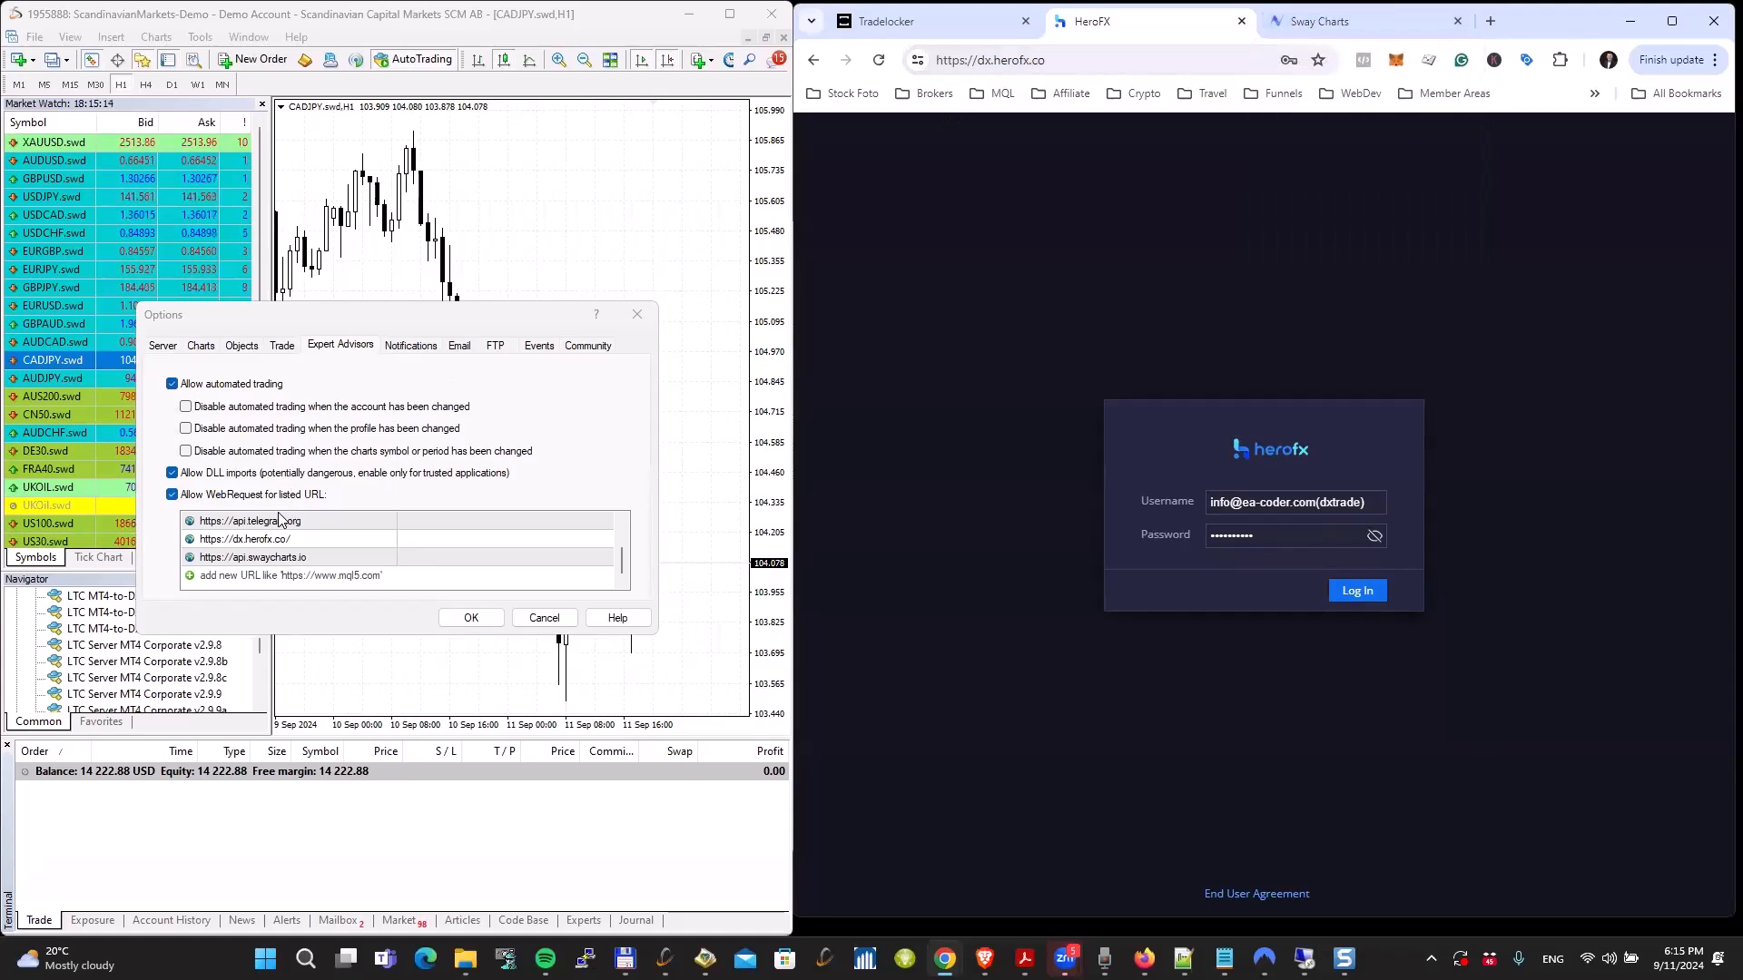
pyautogui.click(272, 544)
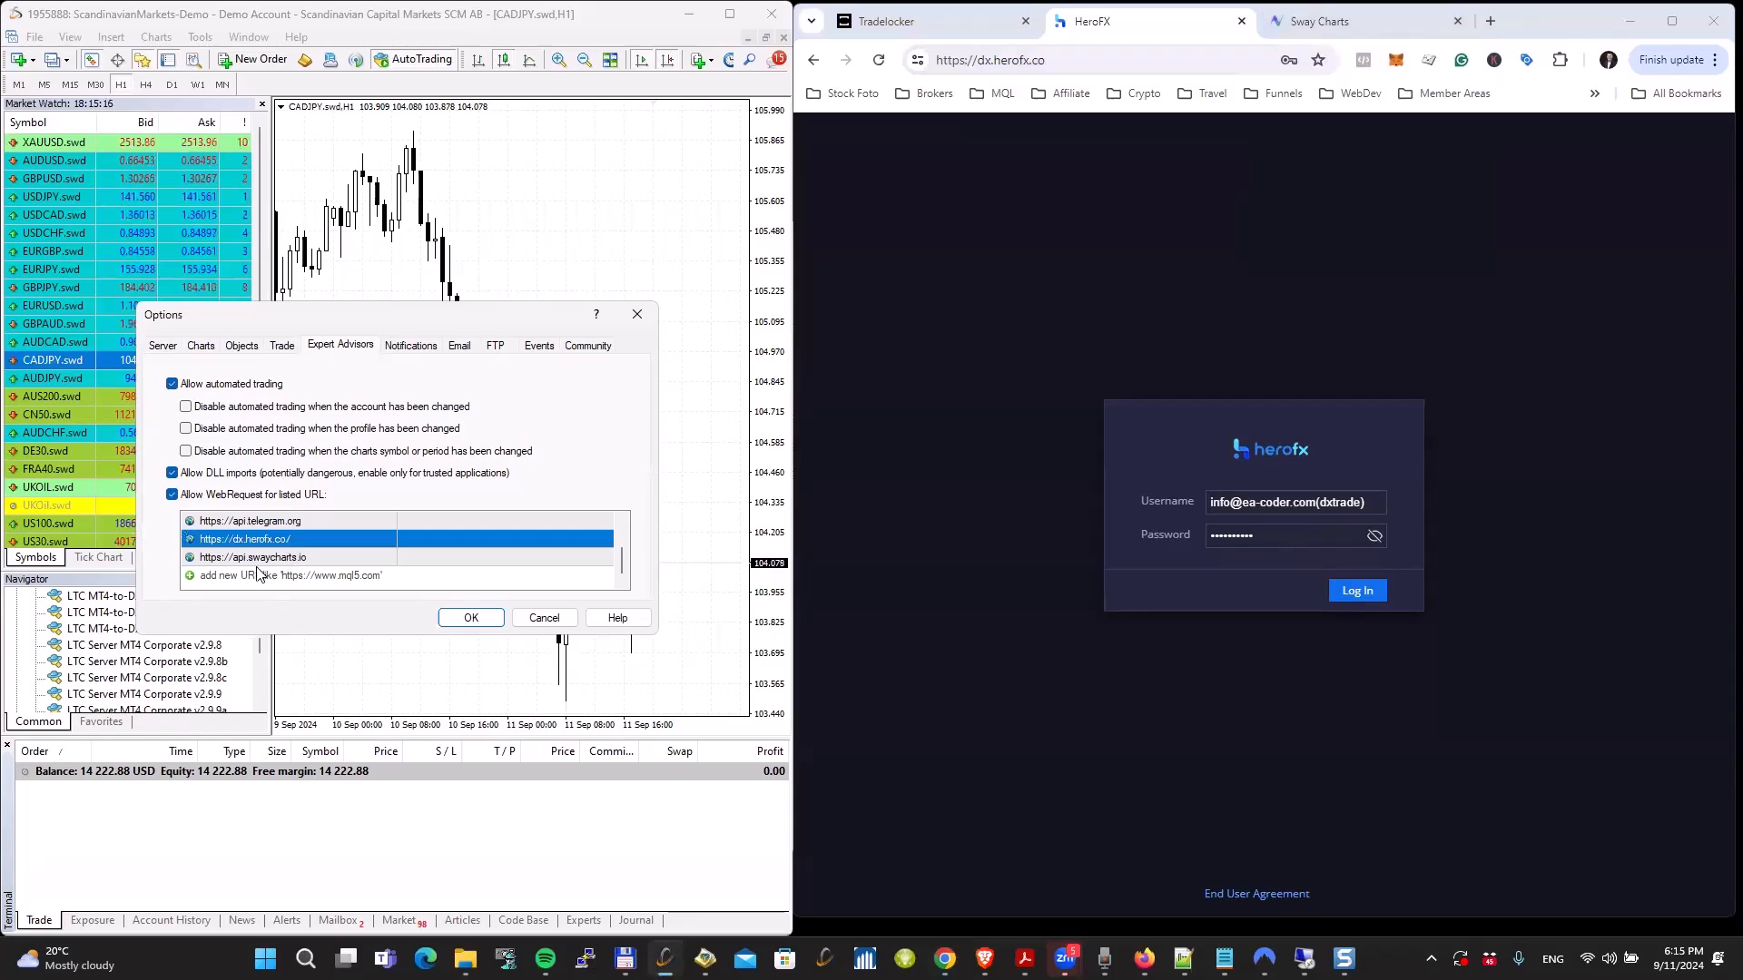
pyautogui.click(298, 559)
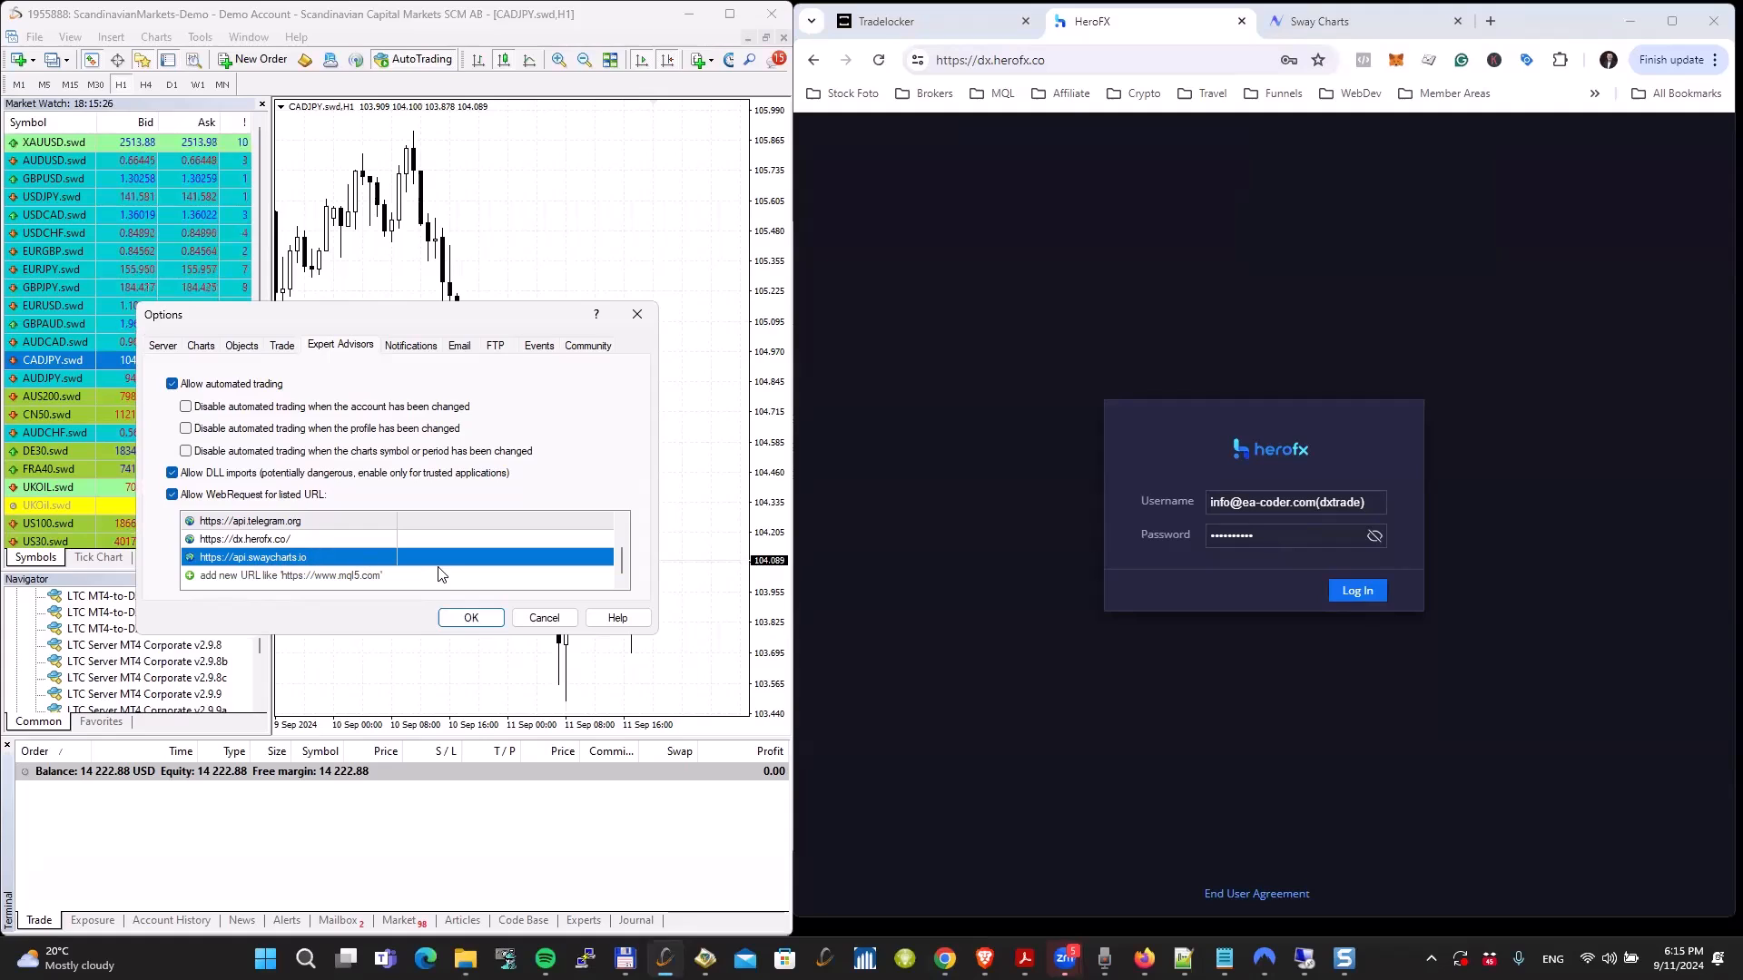
pyautogui.click(470, 620)
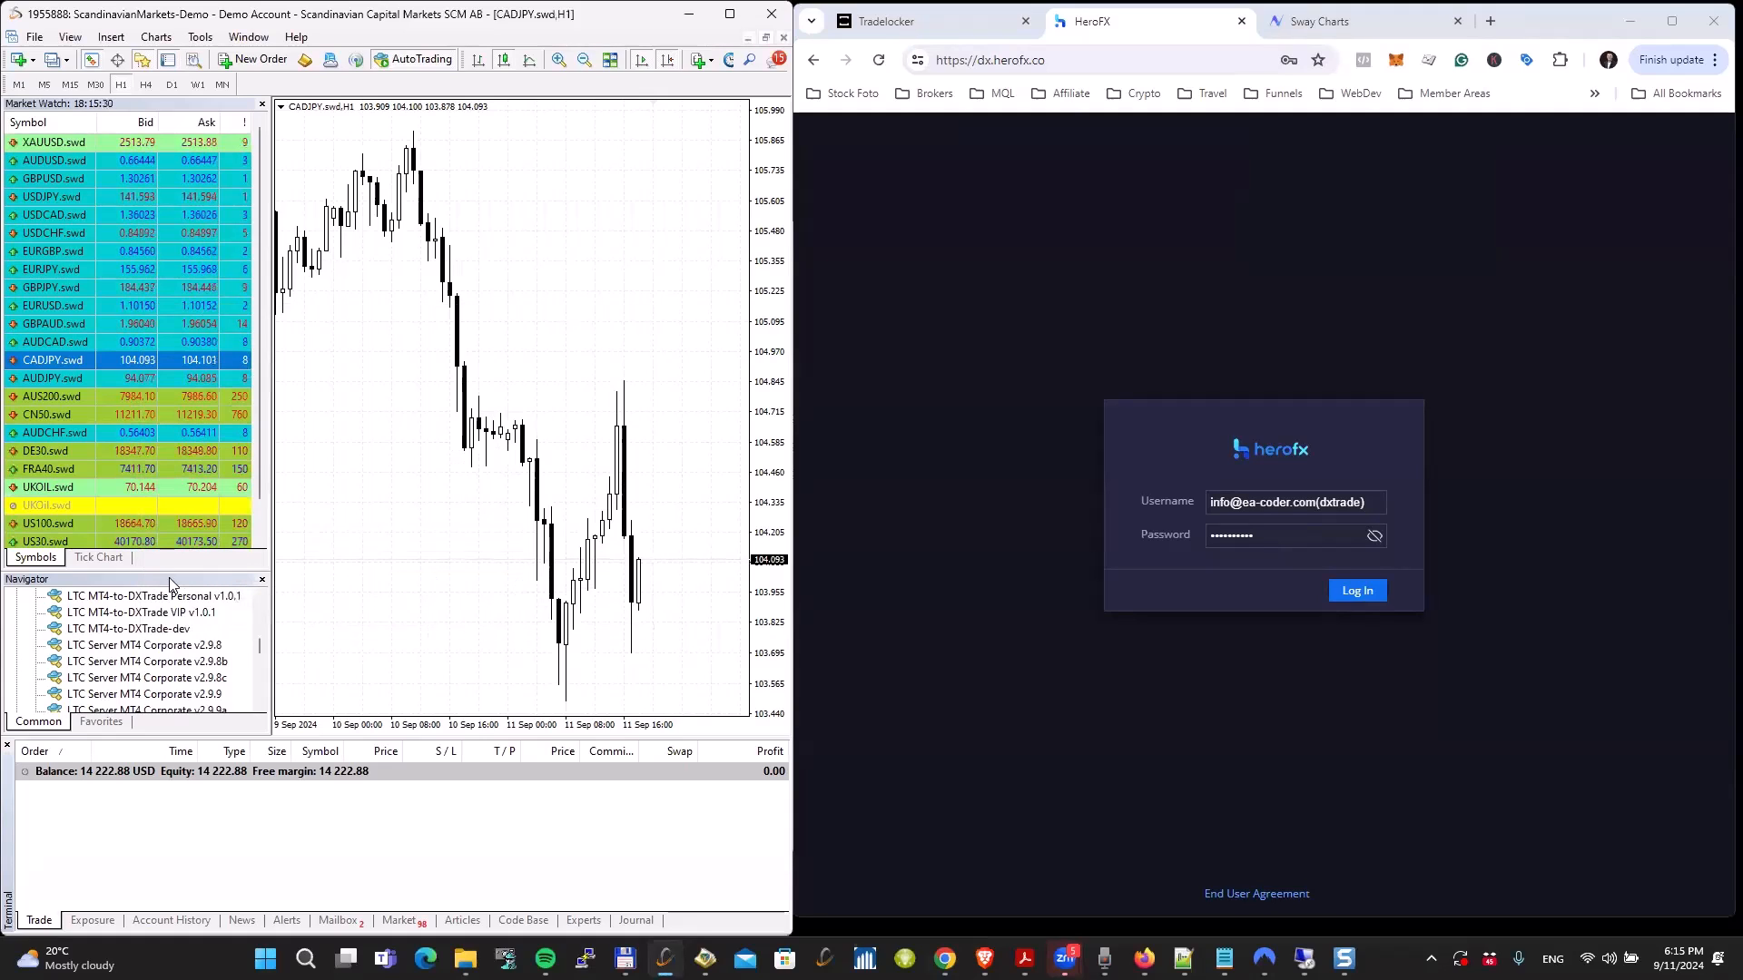
# Step: Attach LTC MT4-to-DXTrade Personal v1.0.1 to the CADJPY chart with its license key entered in the LicenseKey input
pyautogui.moveTo(156, 599); pyautogui.dragTo(548, 430)
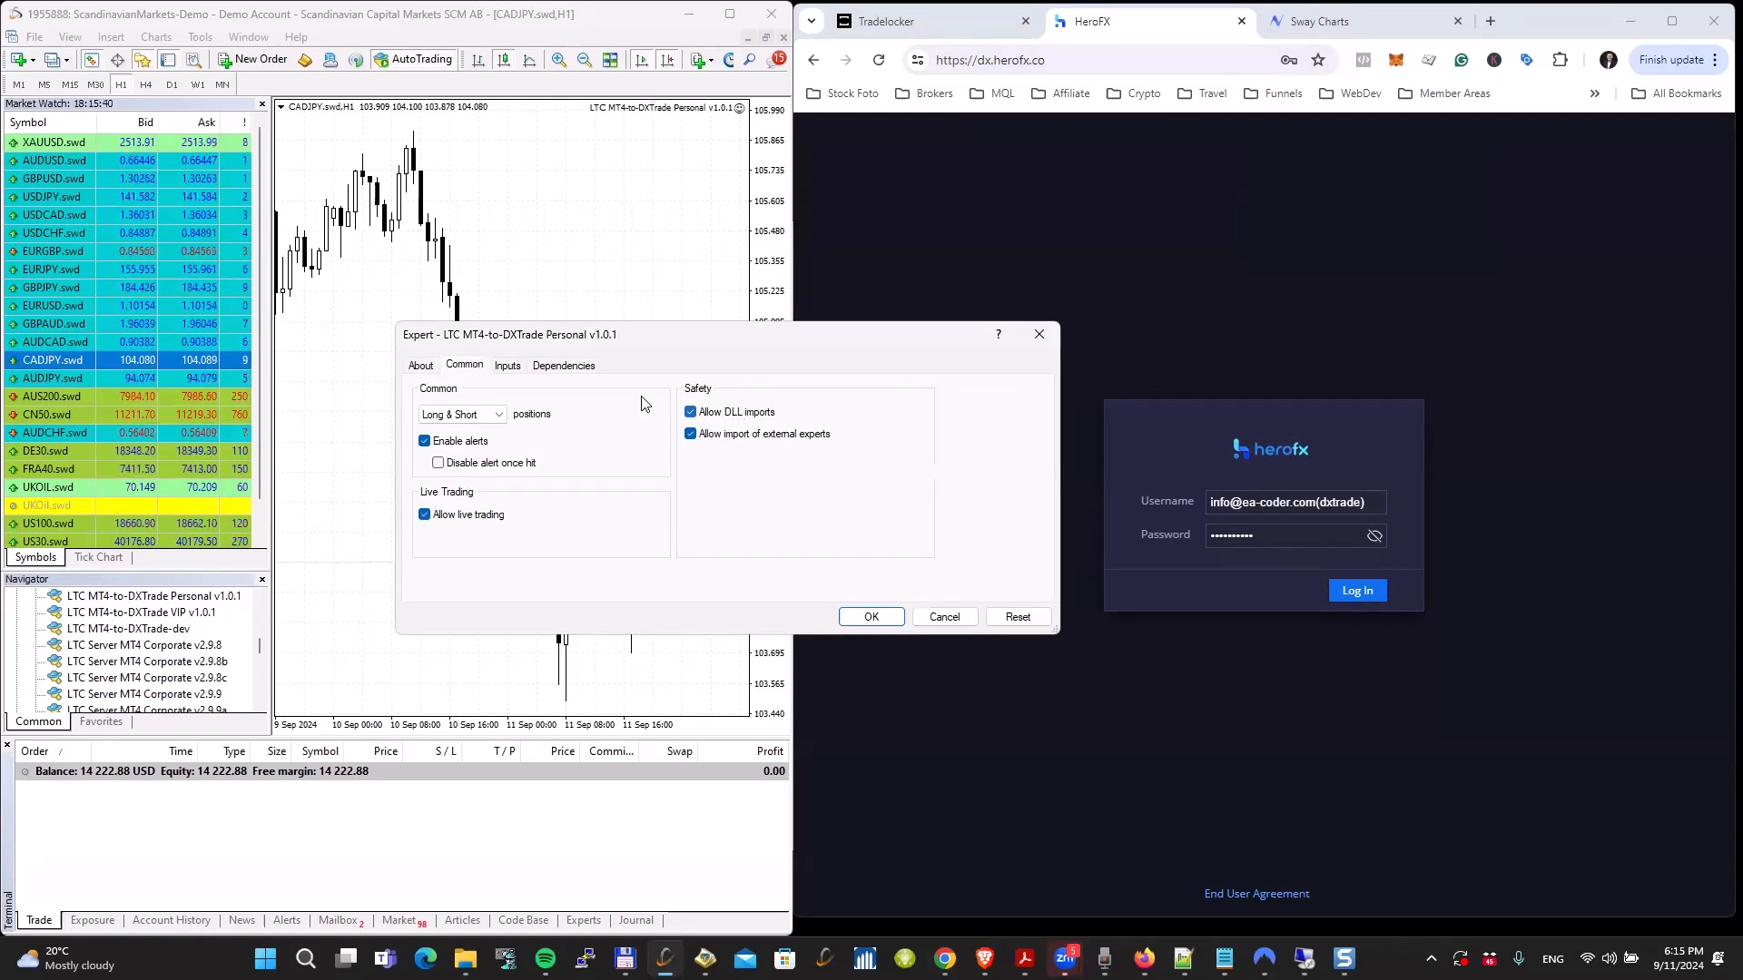
pyautogui.click(507, 367)
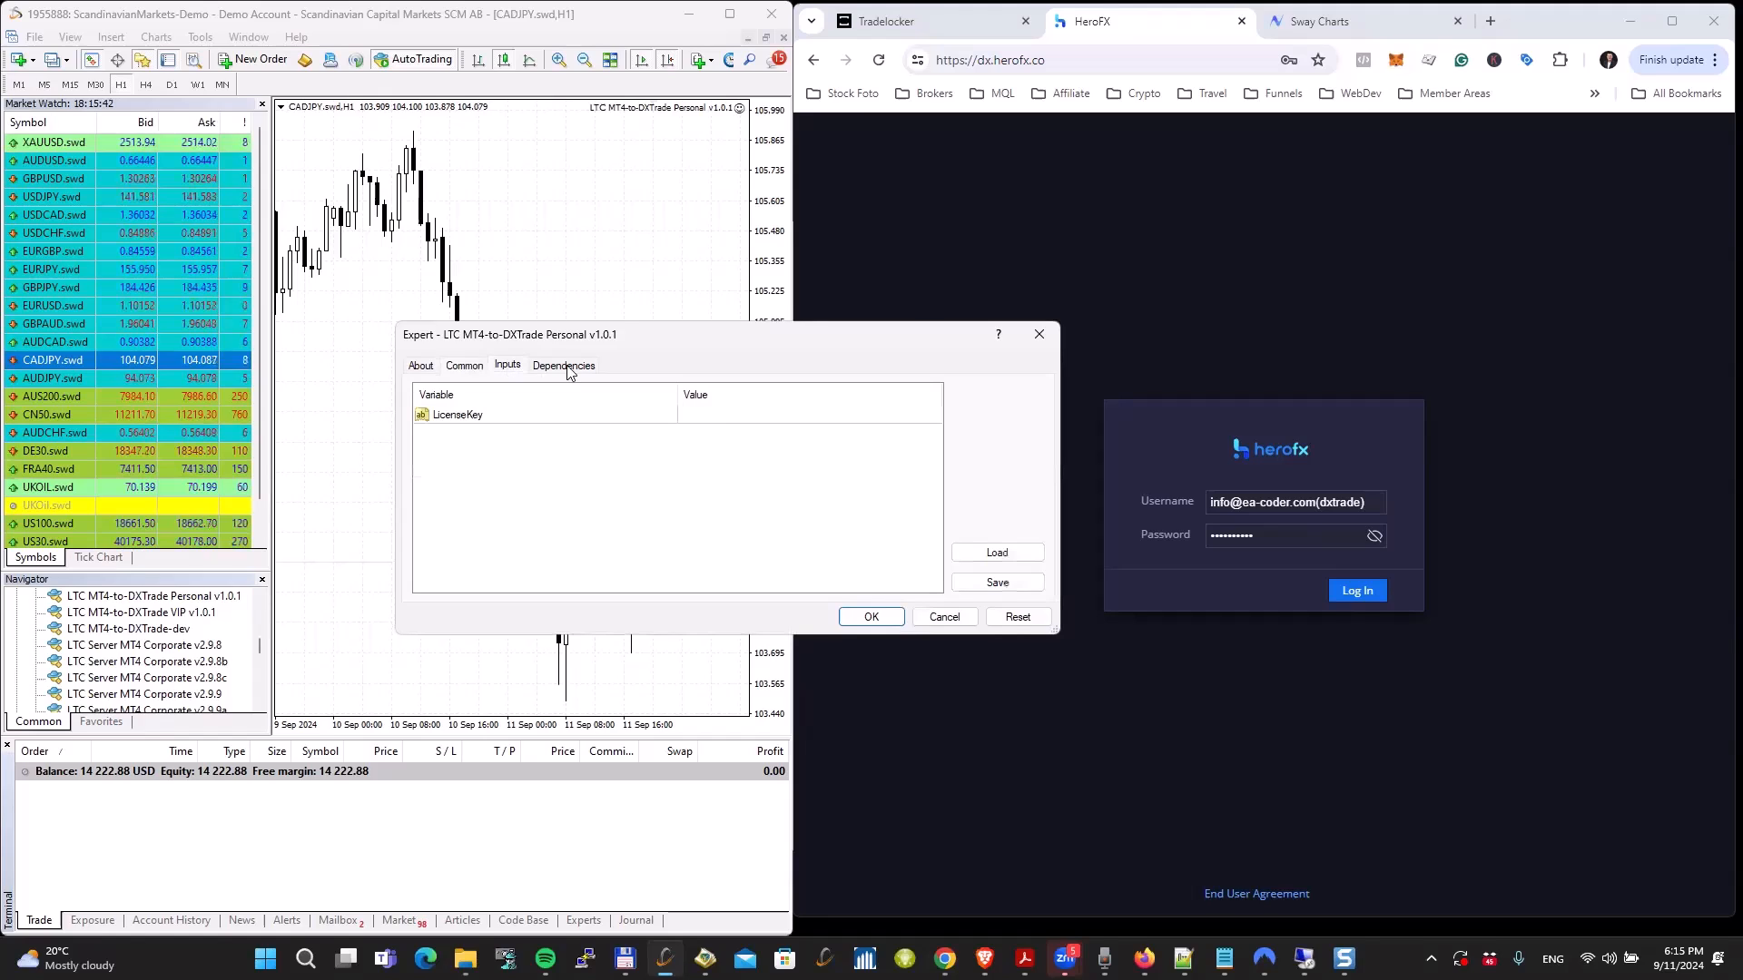
pyautogui.doubleClick(730, 415)
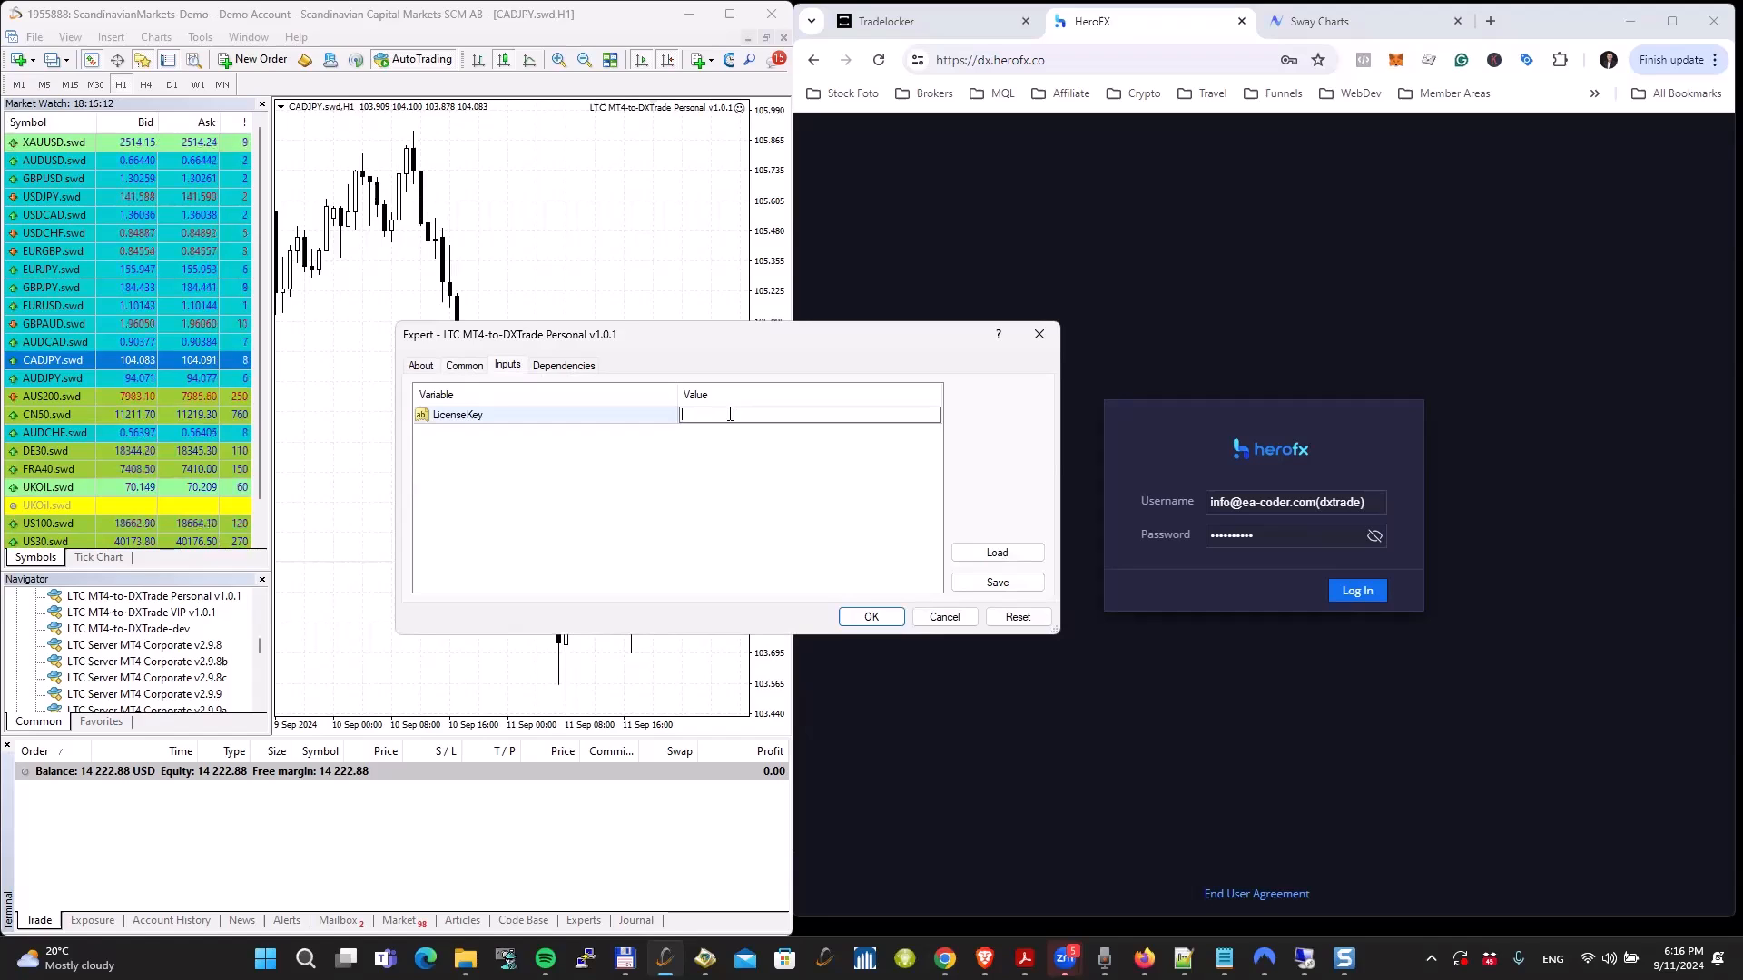
pyautogui.write('TEST')
pyautogui.press('Return')
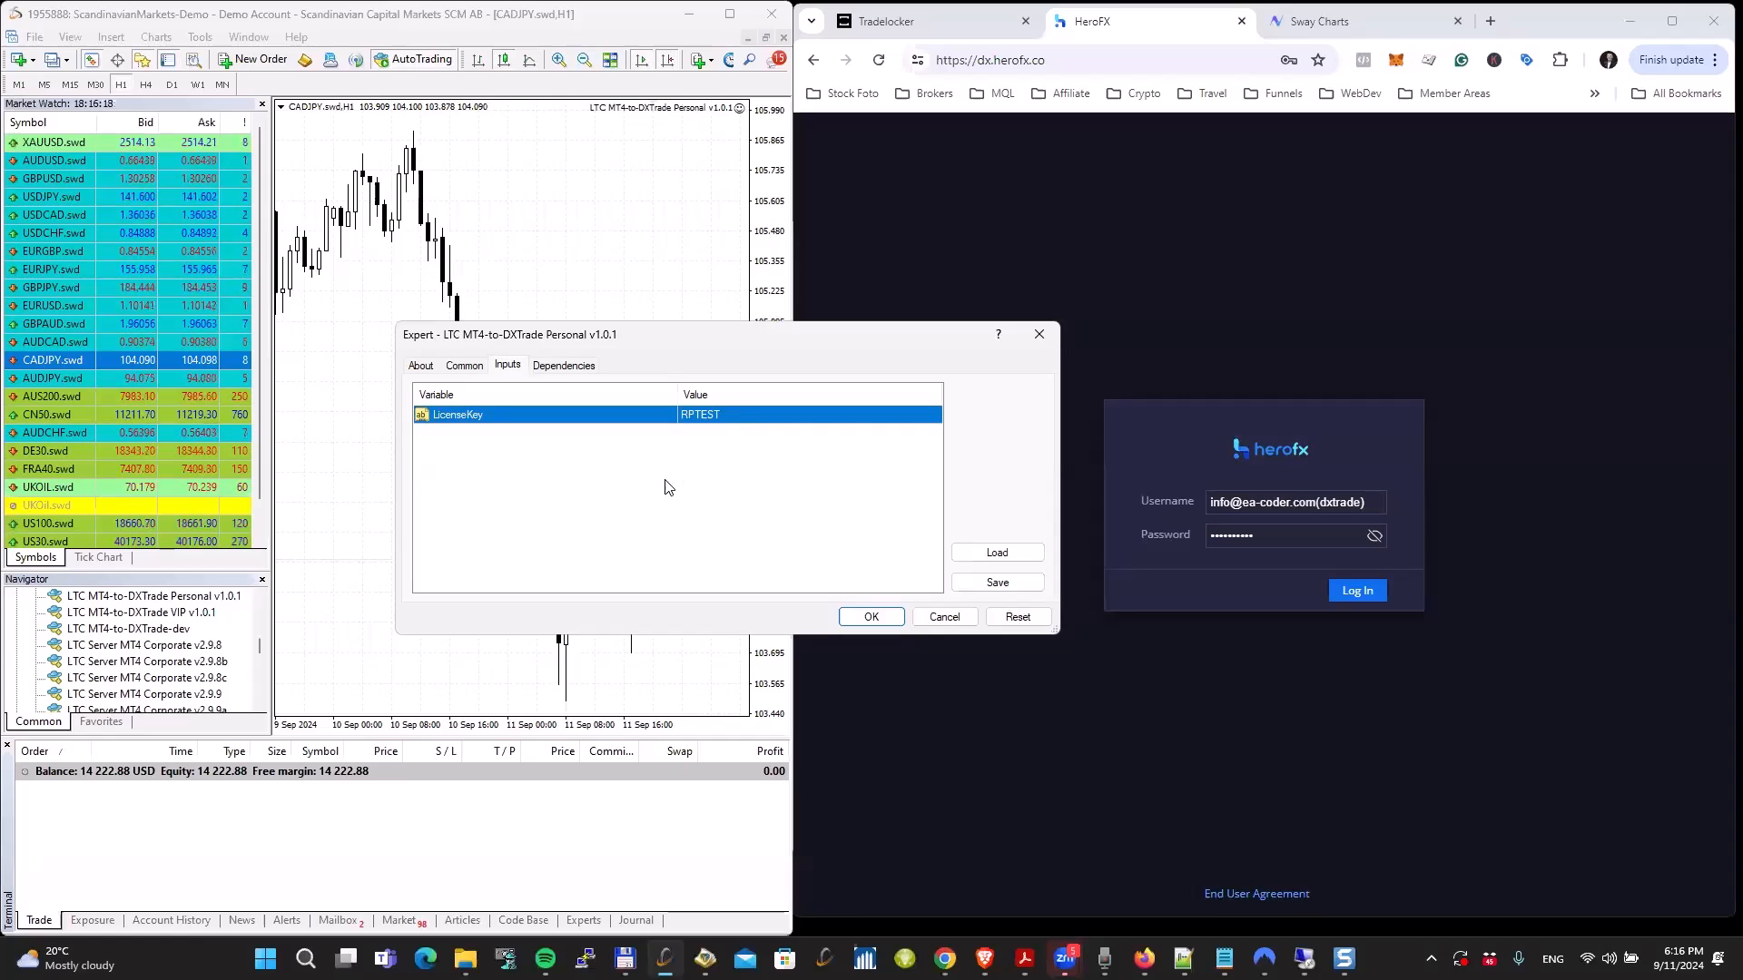
pyautogui.click(855, 622)
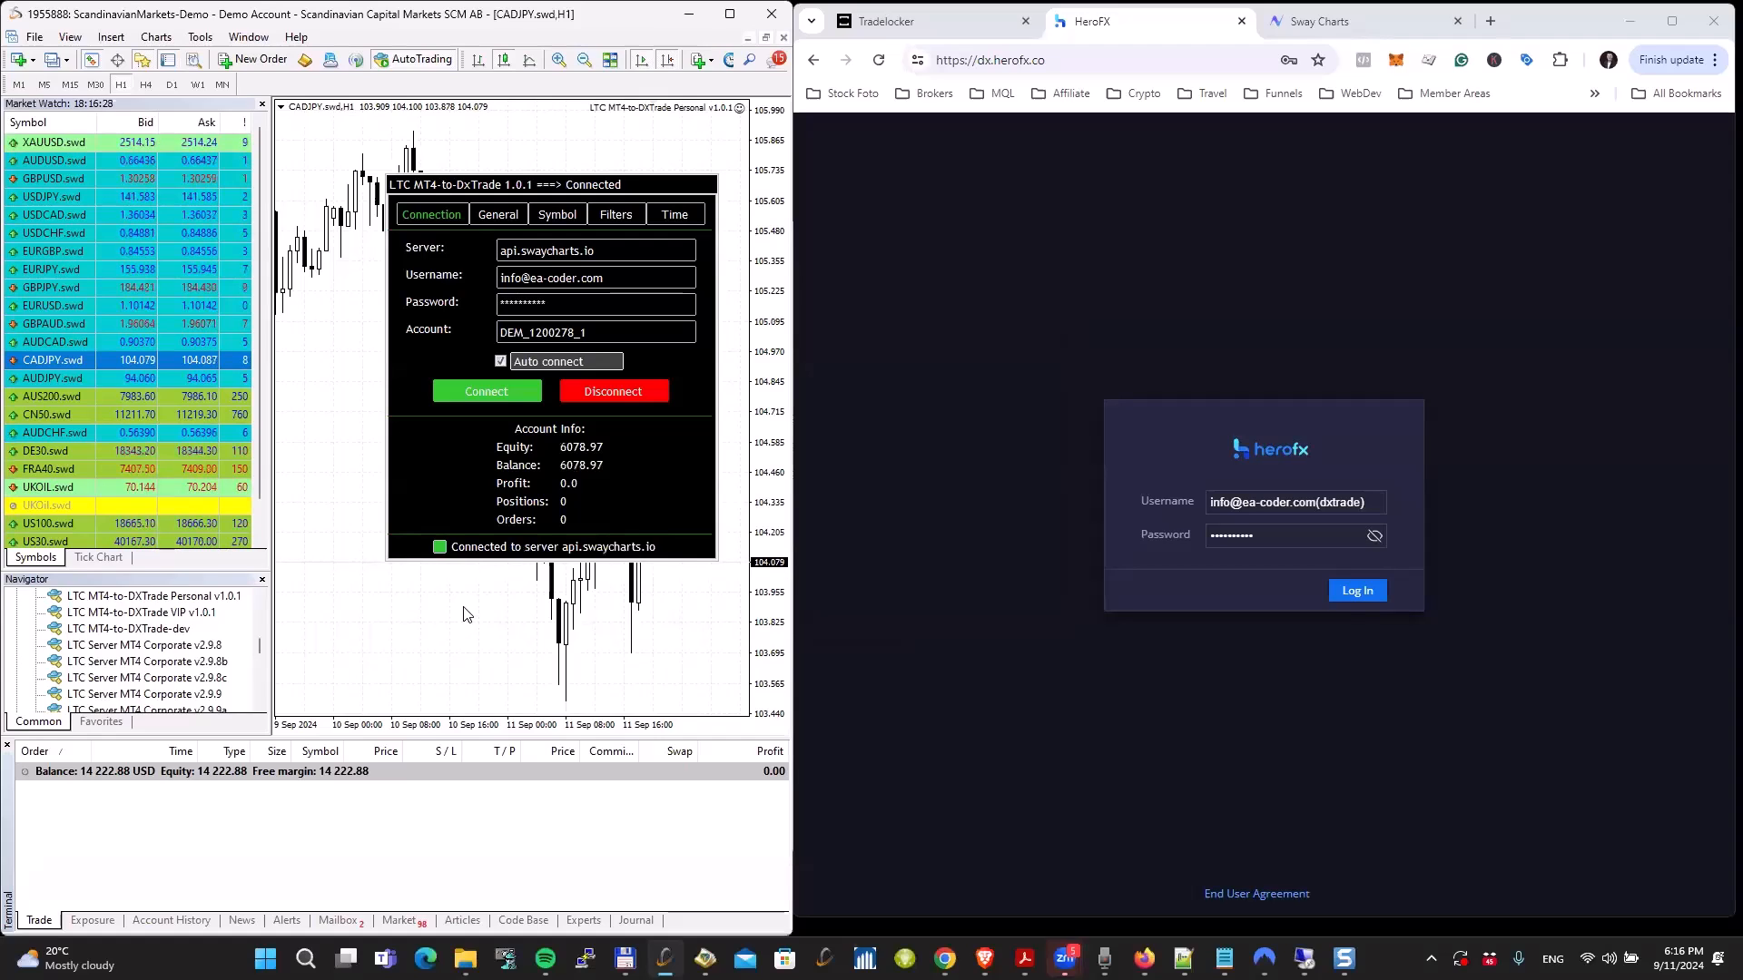
# Step: Clear the Server, Username, Password and Account fields in the copier's Connection settings
pyautogui.click(626, 252)
pyautogui.press('BackSpace')
pyautogui.click(605, 280)
pyautogui.press('BackSpace')
pyautogui.click(610, 306)
pyautogui.press('BackSpace')
pyautogui.click(611, 332)
pyautogui.press('BackSpace')
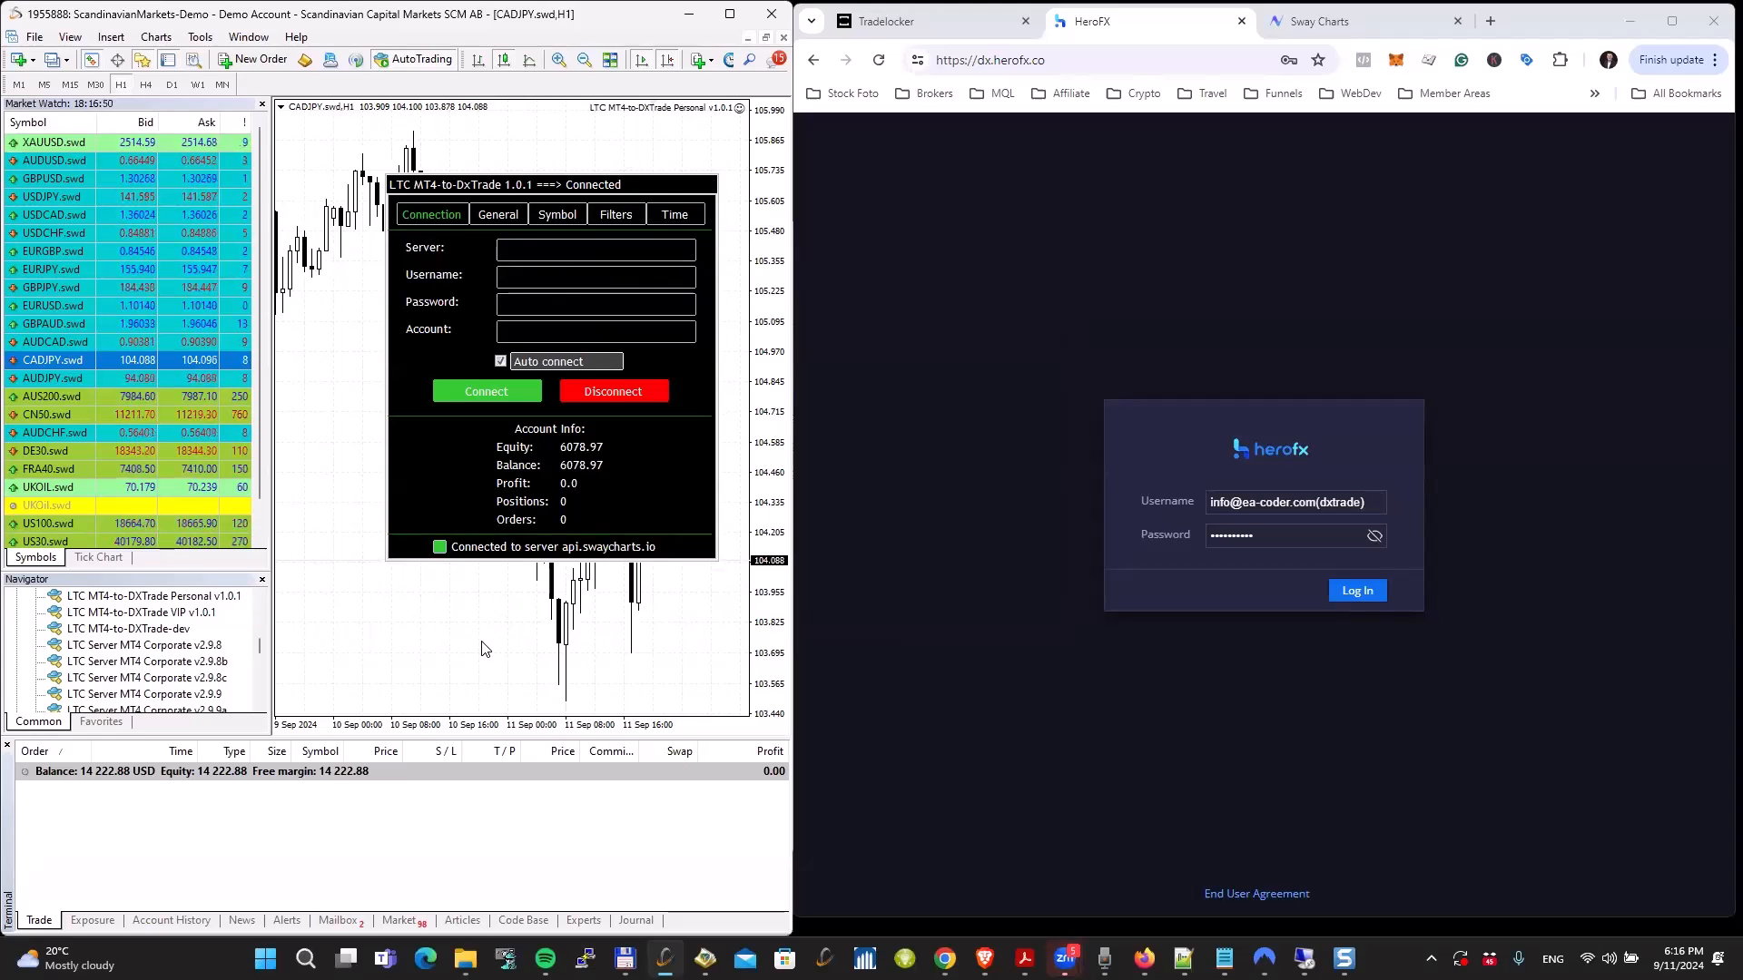
# Step: Remove and re-attach LTC MT4-to-DXTrade Personal v1.0.1 on the CADJPY chart with its license key, and connect it to api.swaycharts.io
pyautogui.rightClick(354, 272)
pyautogui.moveTo(454, 390)
pyautogui.click(554, 416)
pyautogui.moveTo(186, 594); pyautogui.dragTo(570, 415)
pyautogui.doubleClick(697, 414)
pyautogui.write('RTEST')
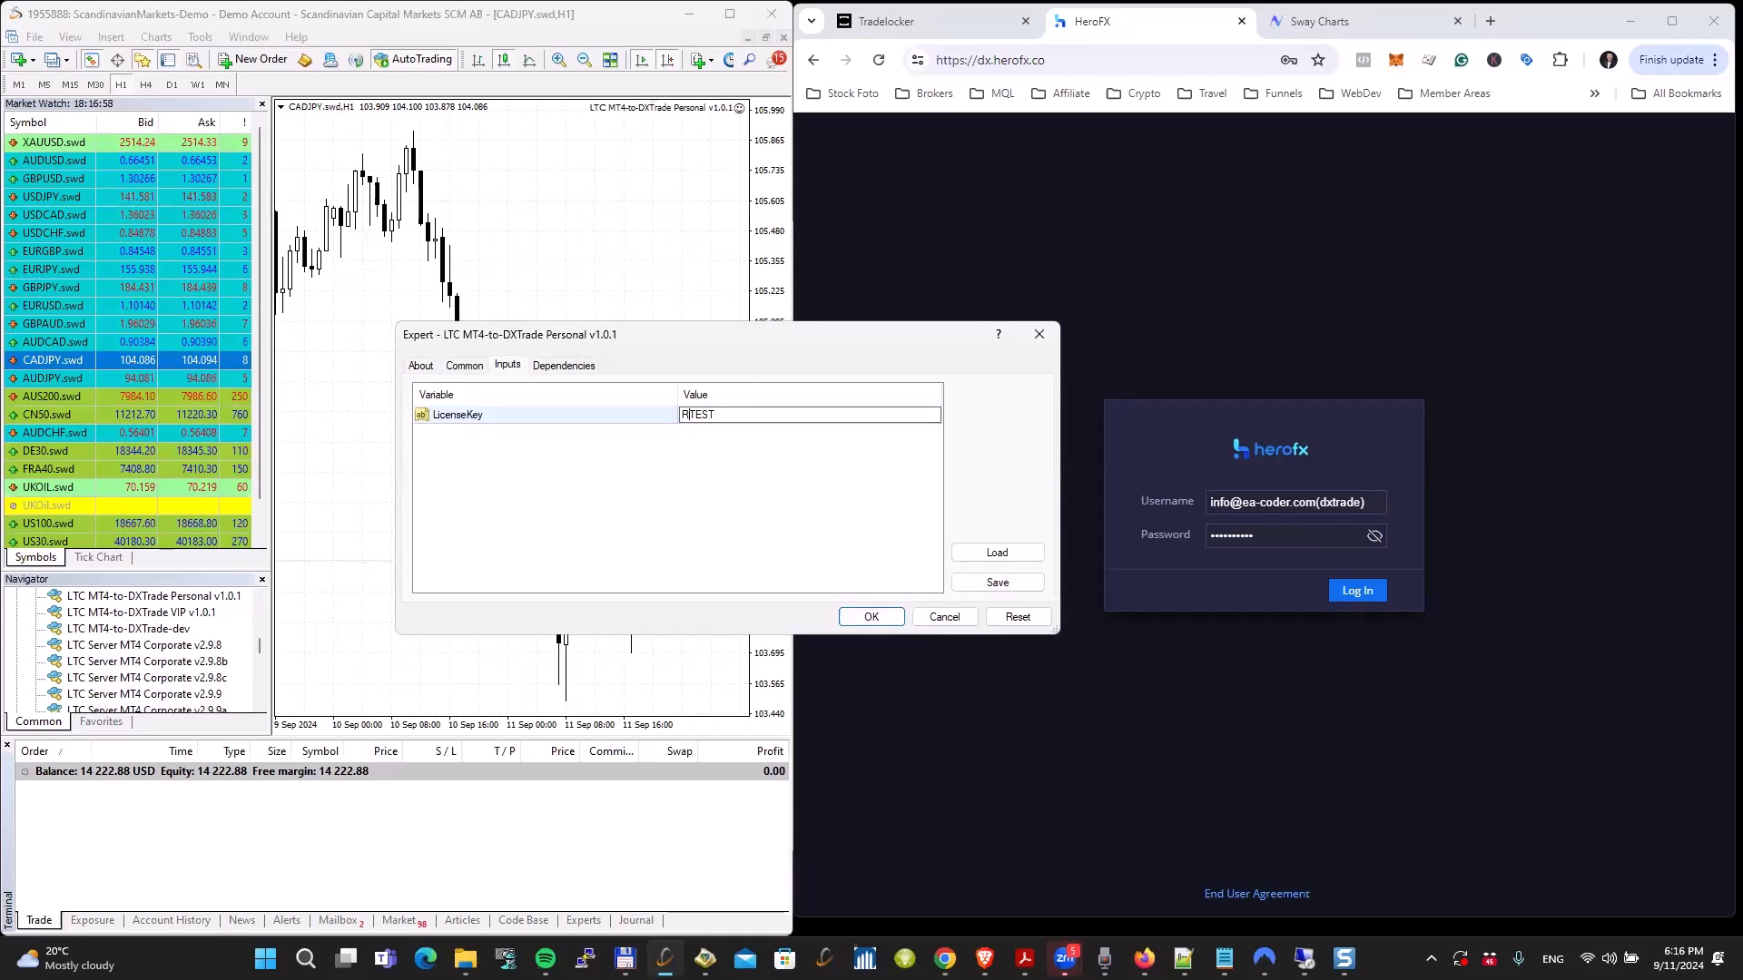
pyautogui.write('P')
pyautogui.press('Return')
pyautogui.click(871, 616)
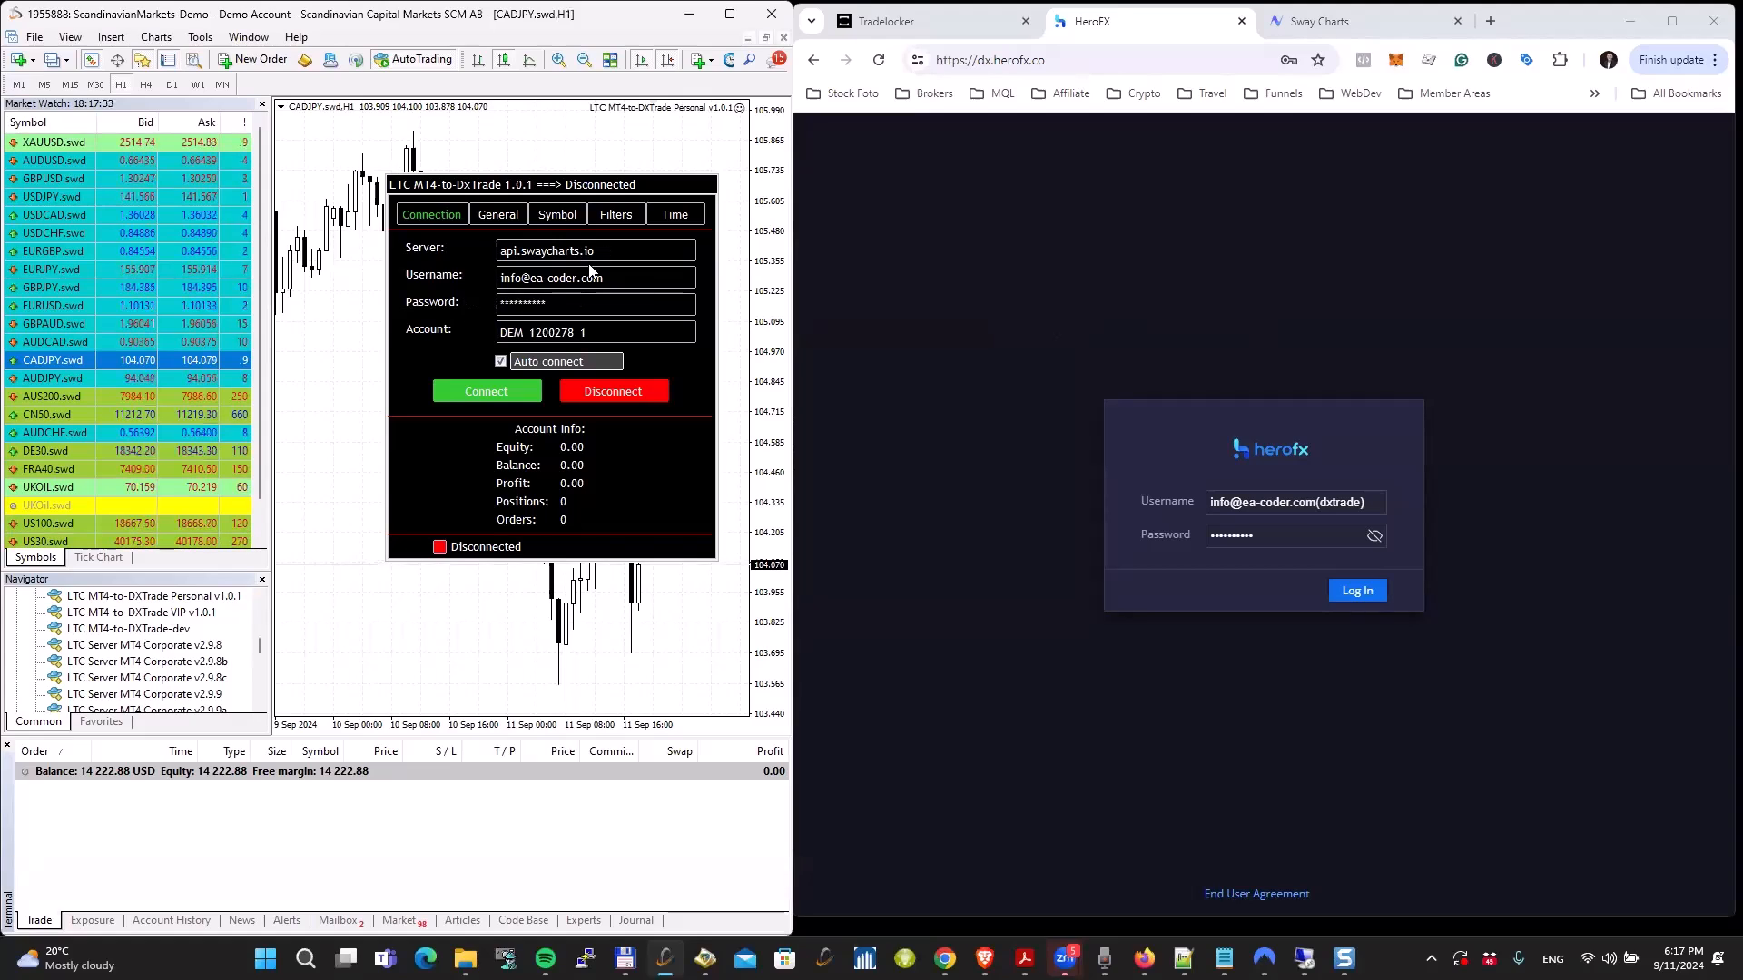
pyautogui.click(504, 388)
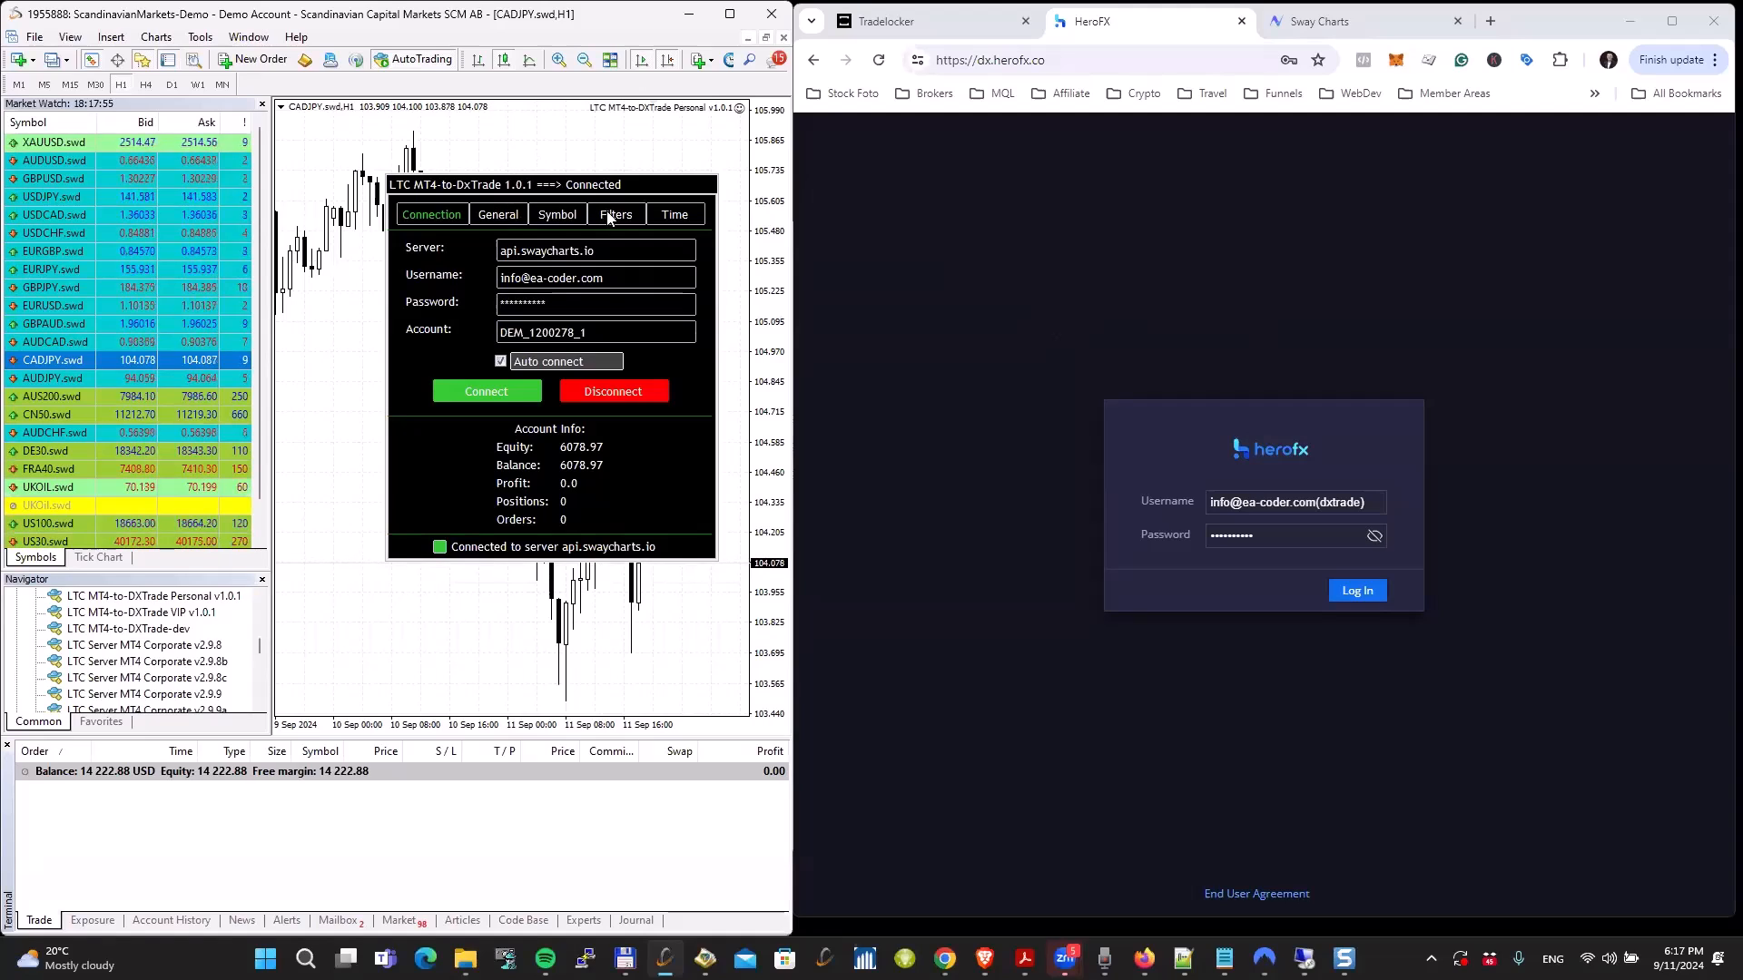
# Step: Check the trading account identifier in the Sway Charts account list in the browser
pyautogui.click(1323, 22)
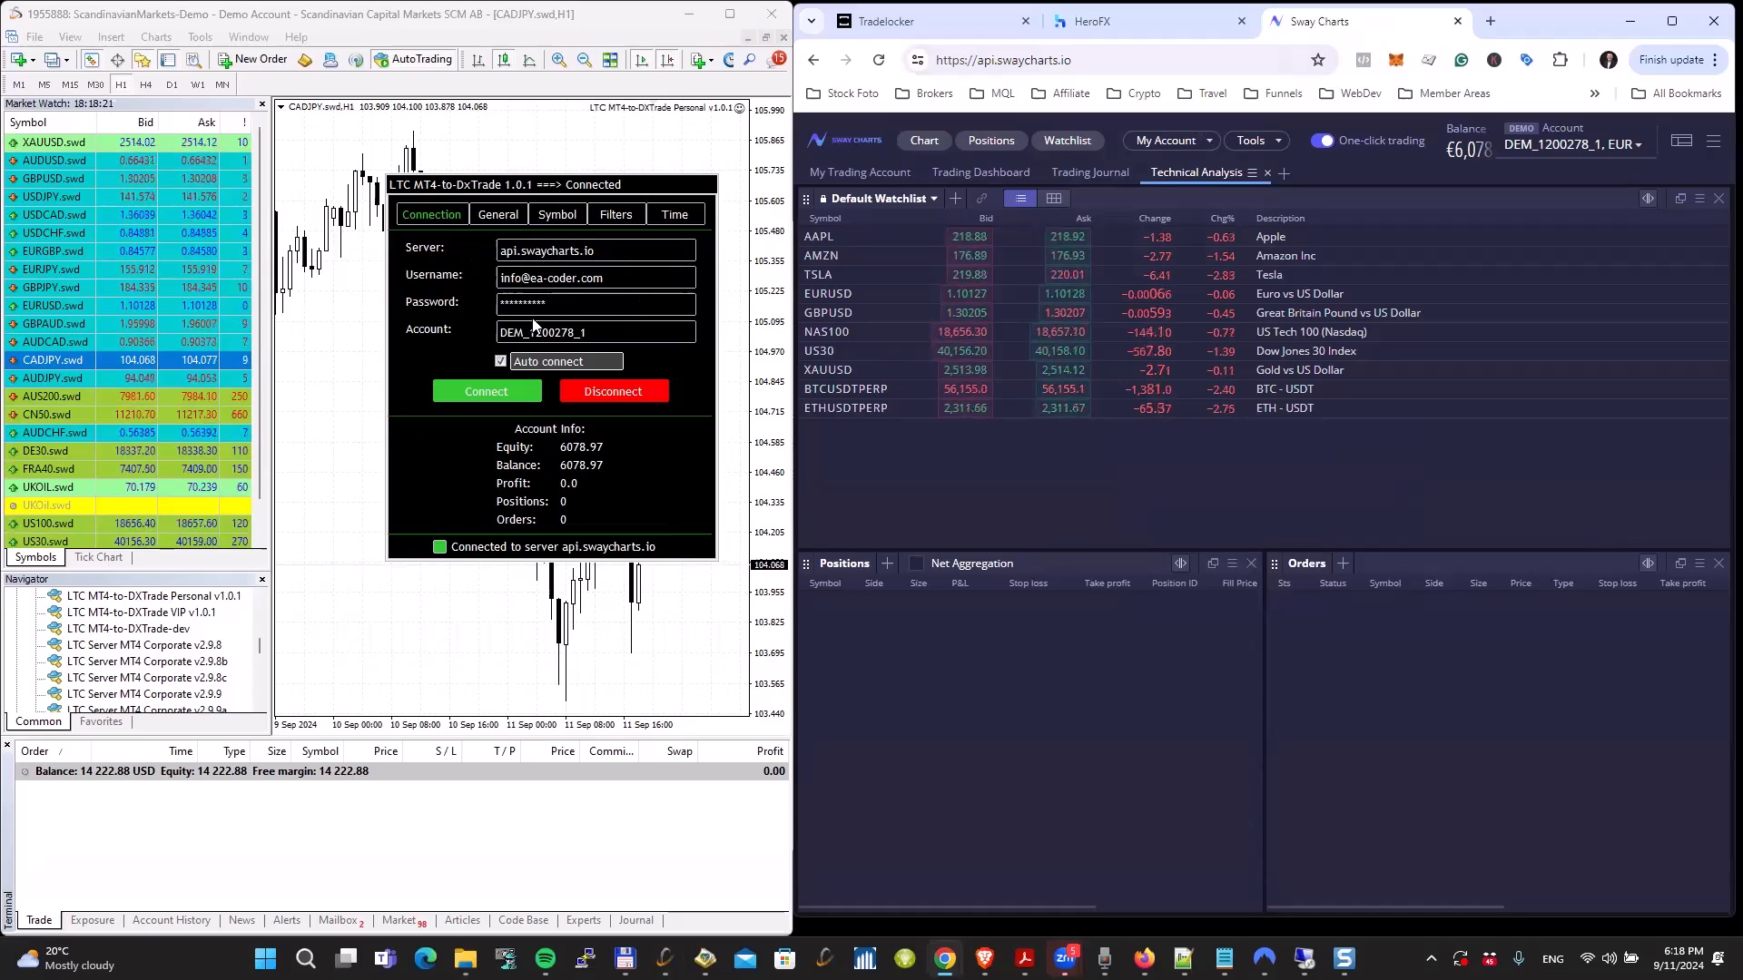
pyautogui.click(1568, 147)
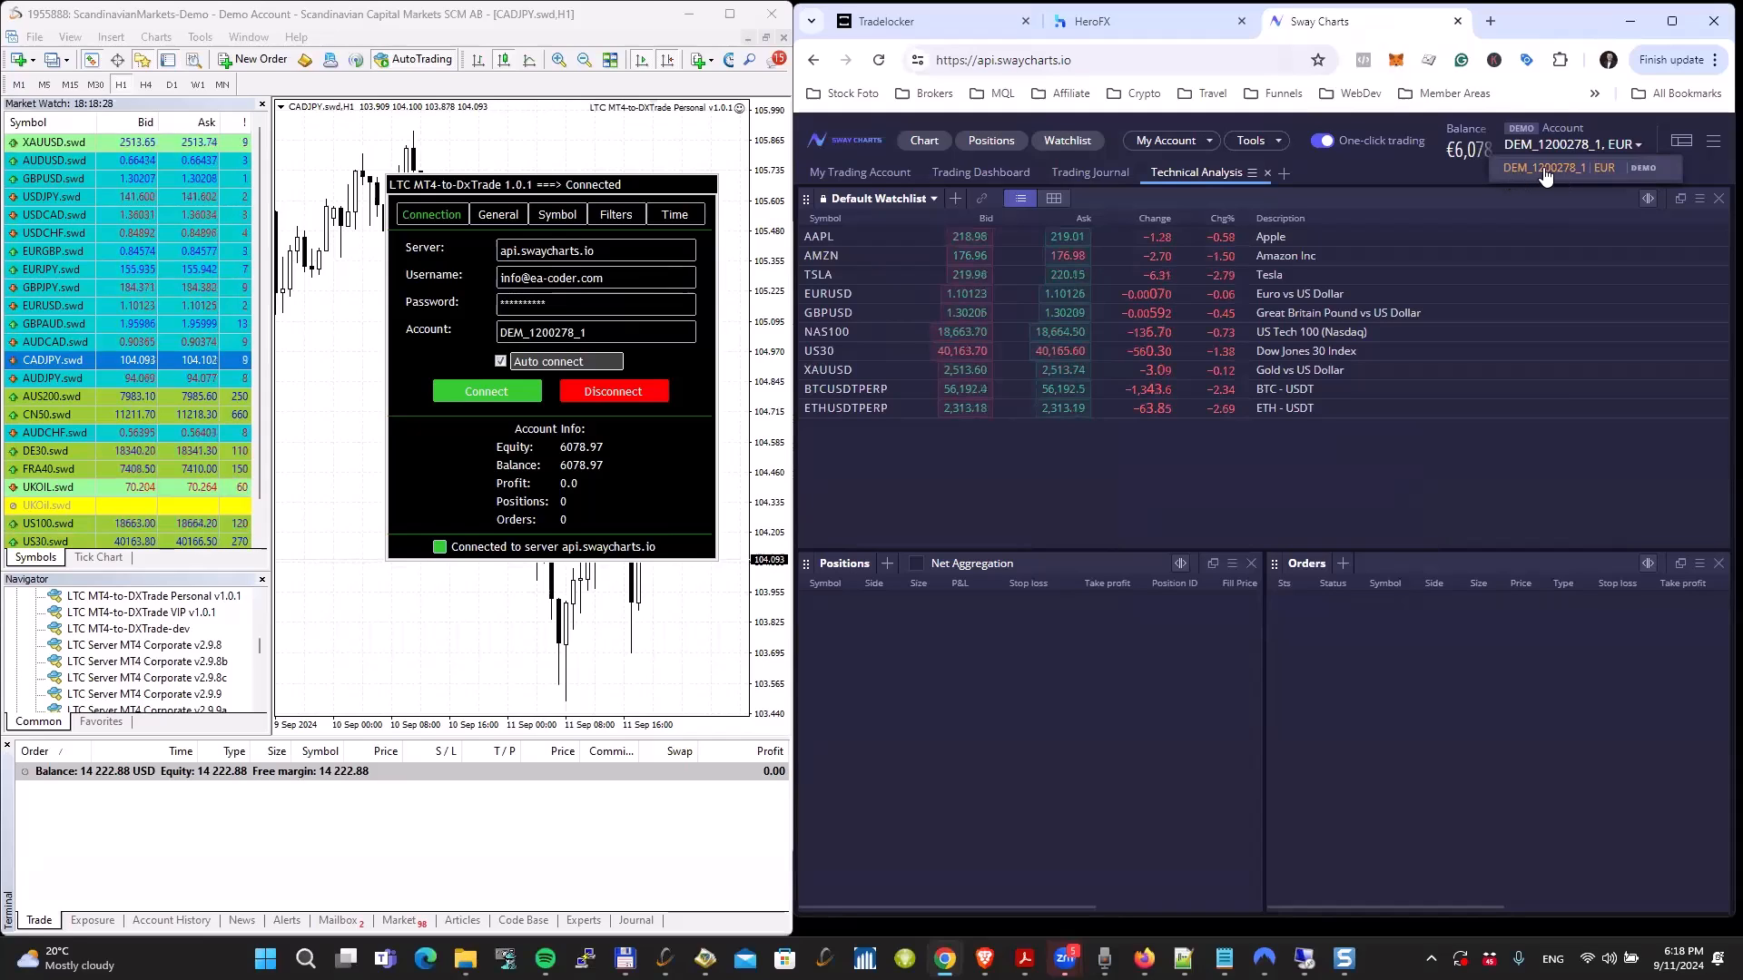
pyautogui.click(1470, 173)
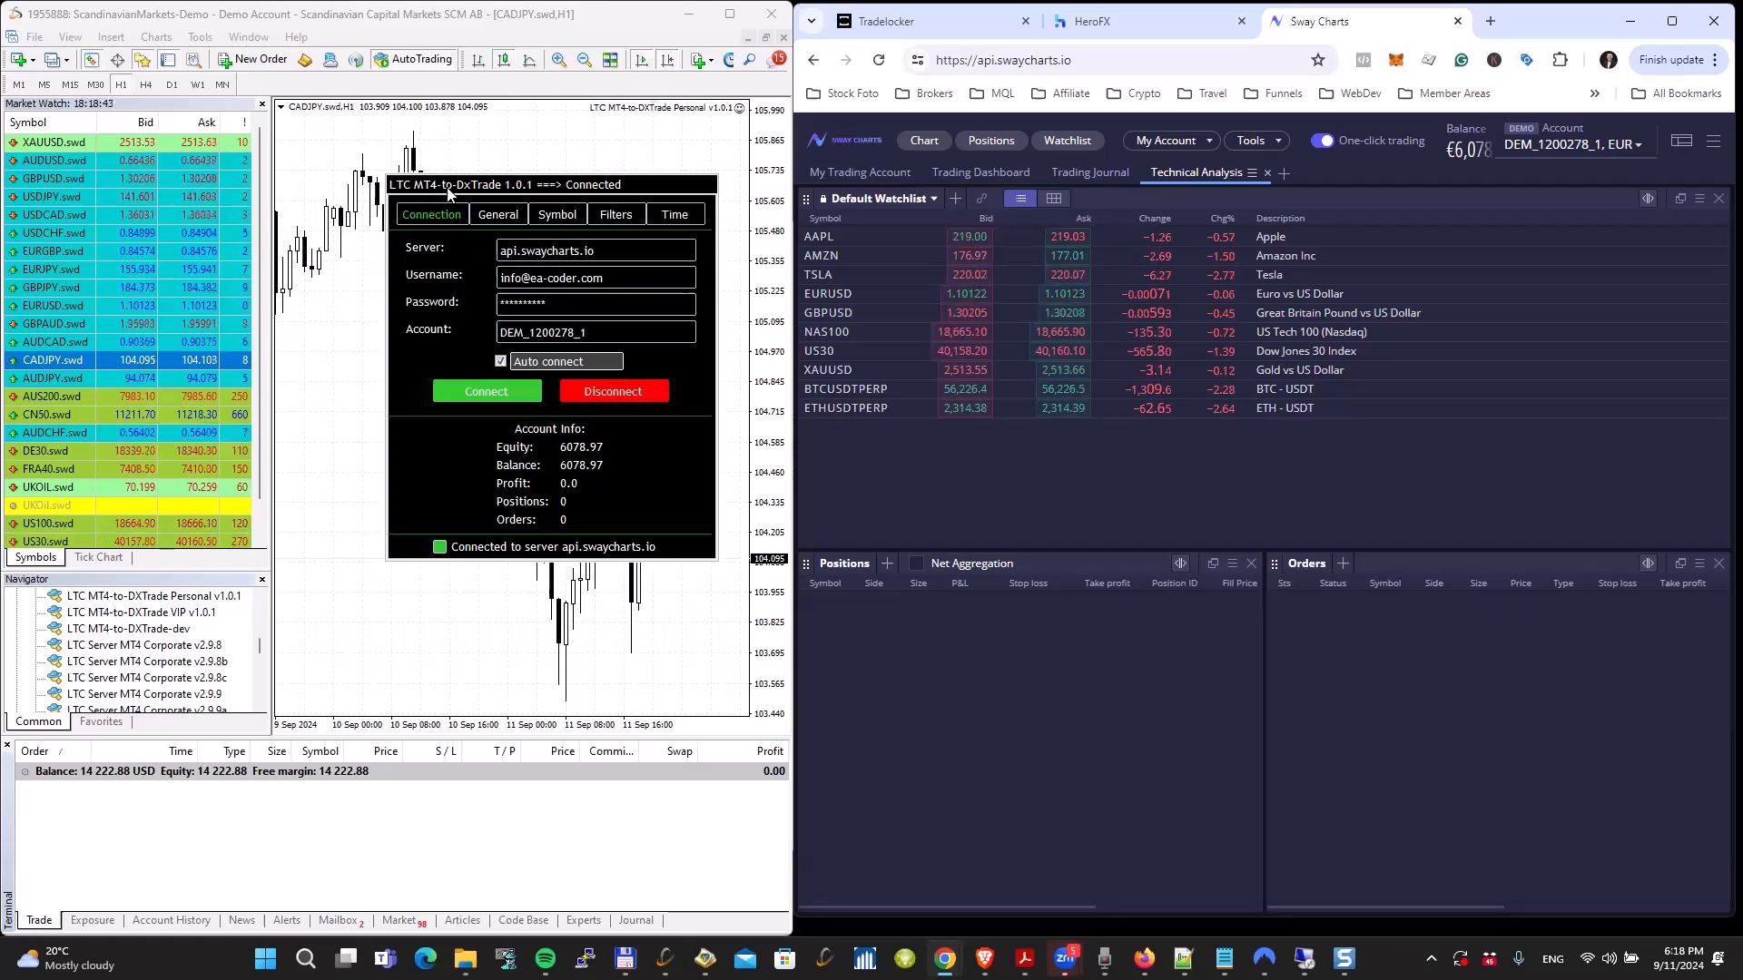
# Step: Display one-click trading on the MetaTrader CADJPY chart, clear of the copier panel, and buy 0.20 lots
pyautogui.moveTo(448, 193); pyautogui.dragTo(421, 324)
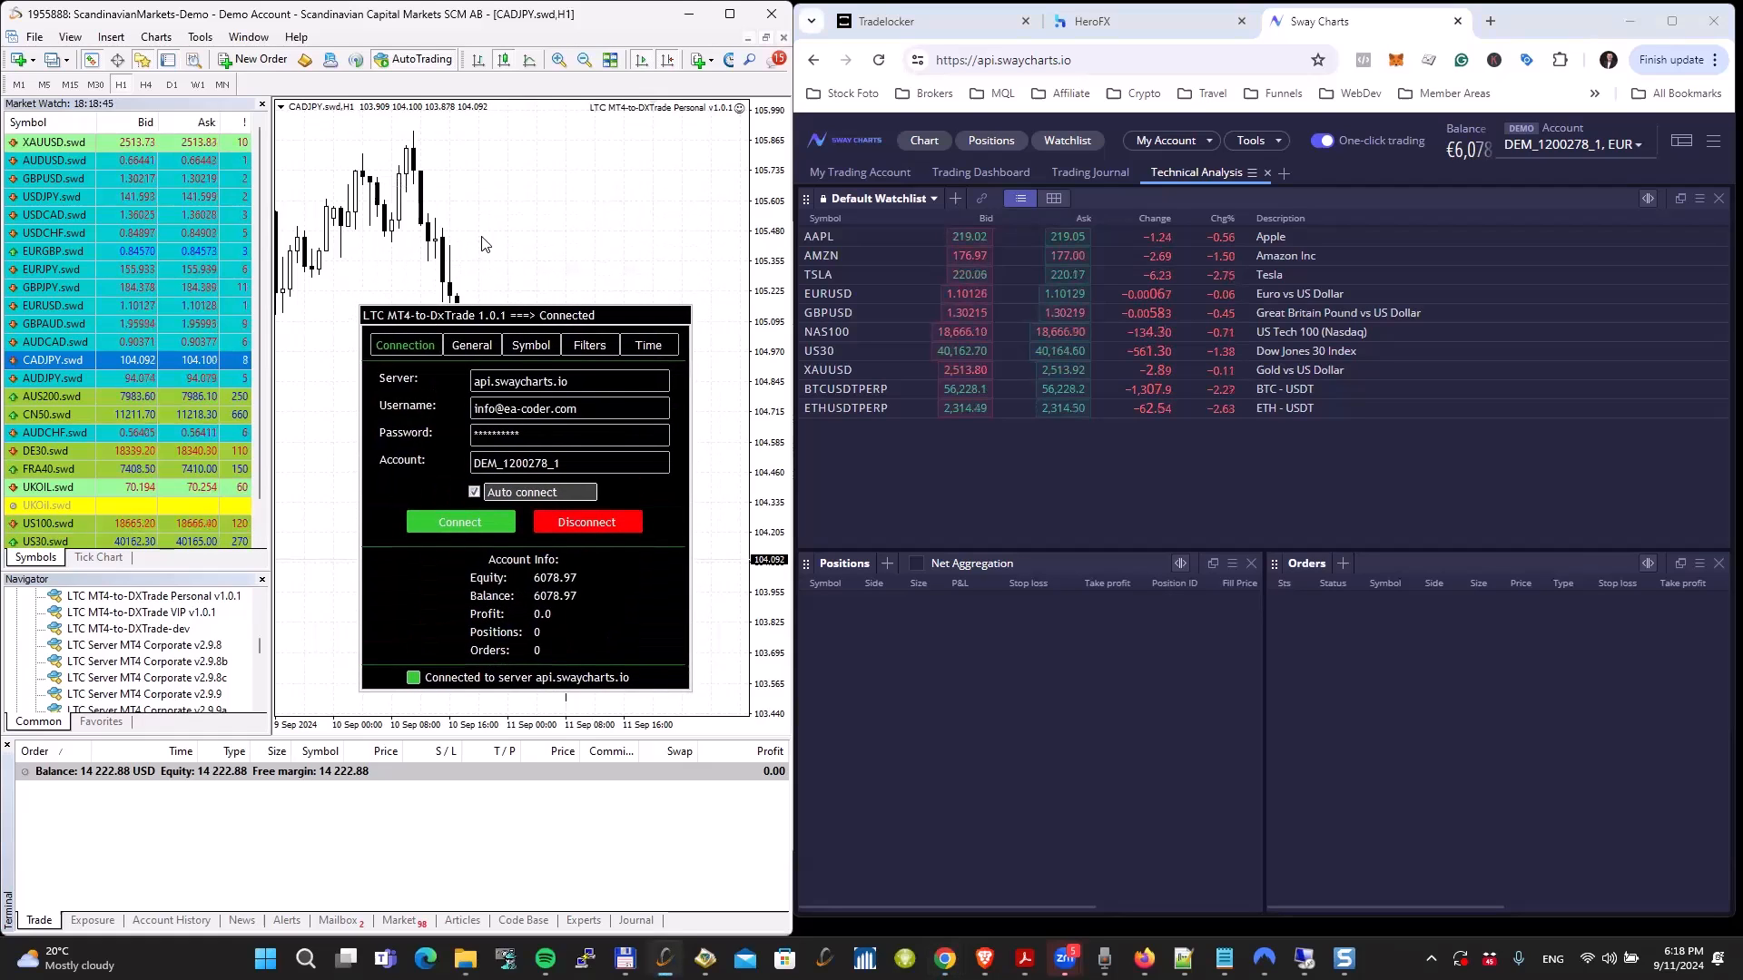
pyautogui.hotkey('alt', 't')
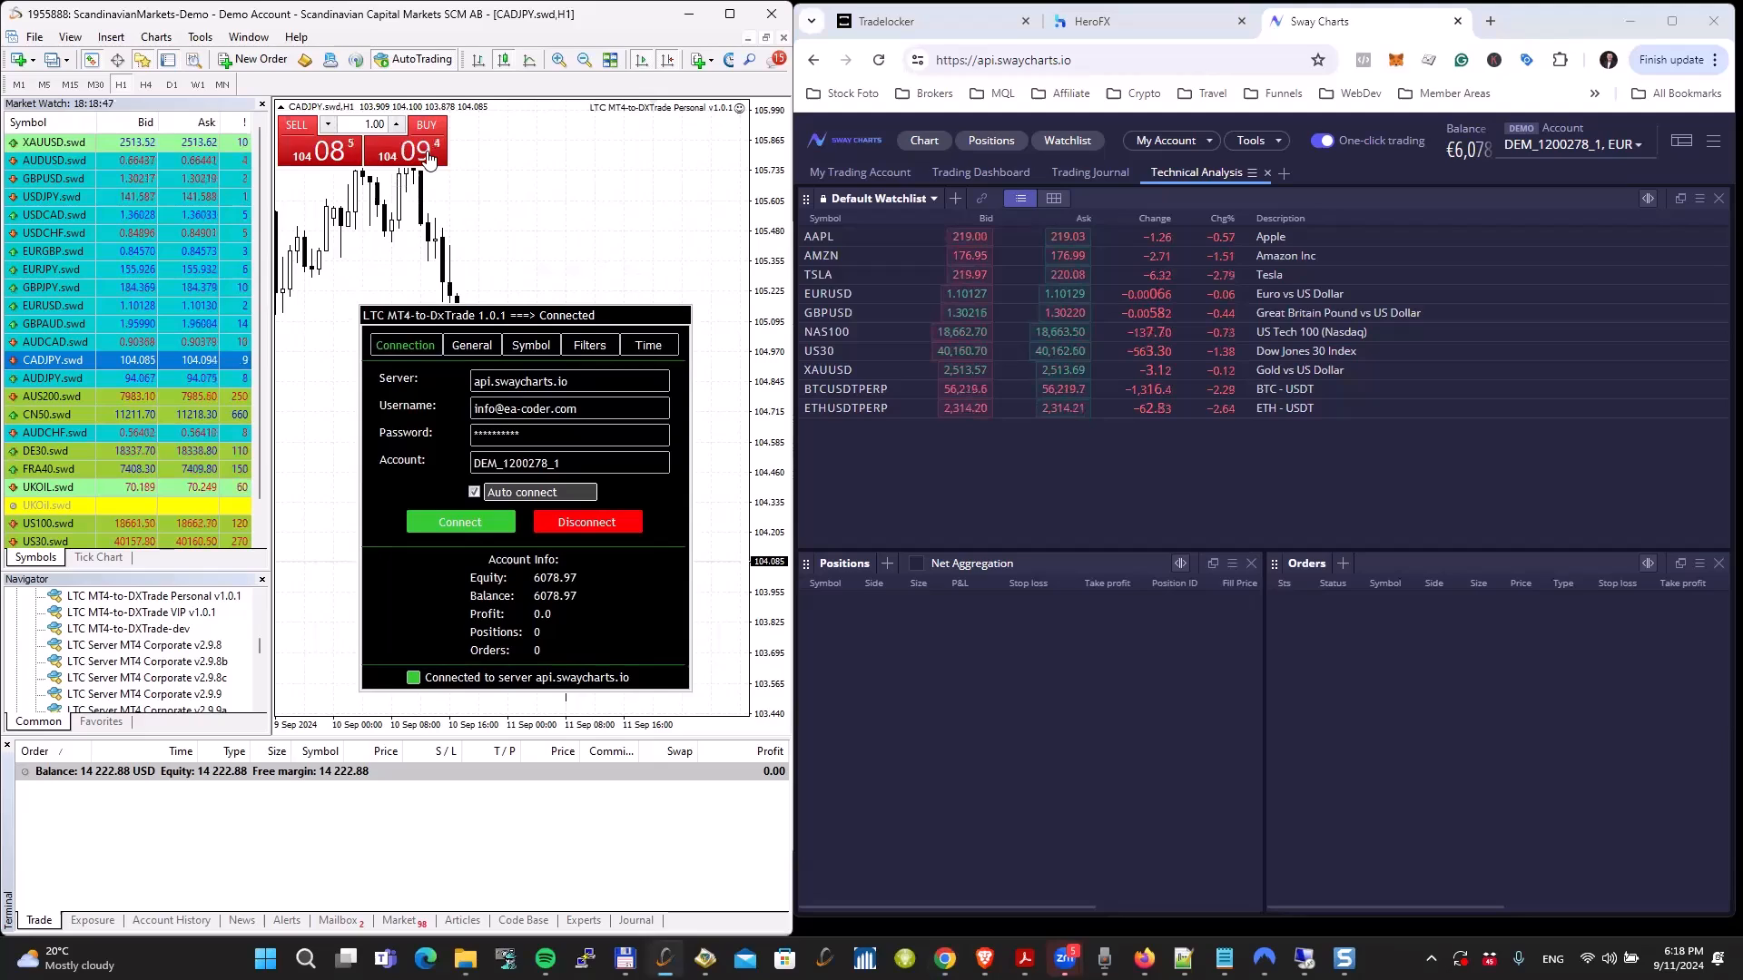
pyautogui.write('0.')
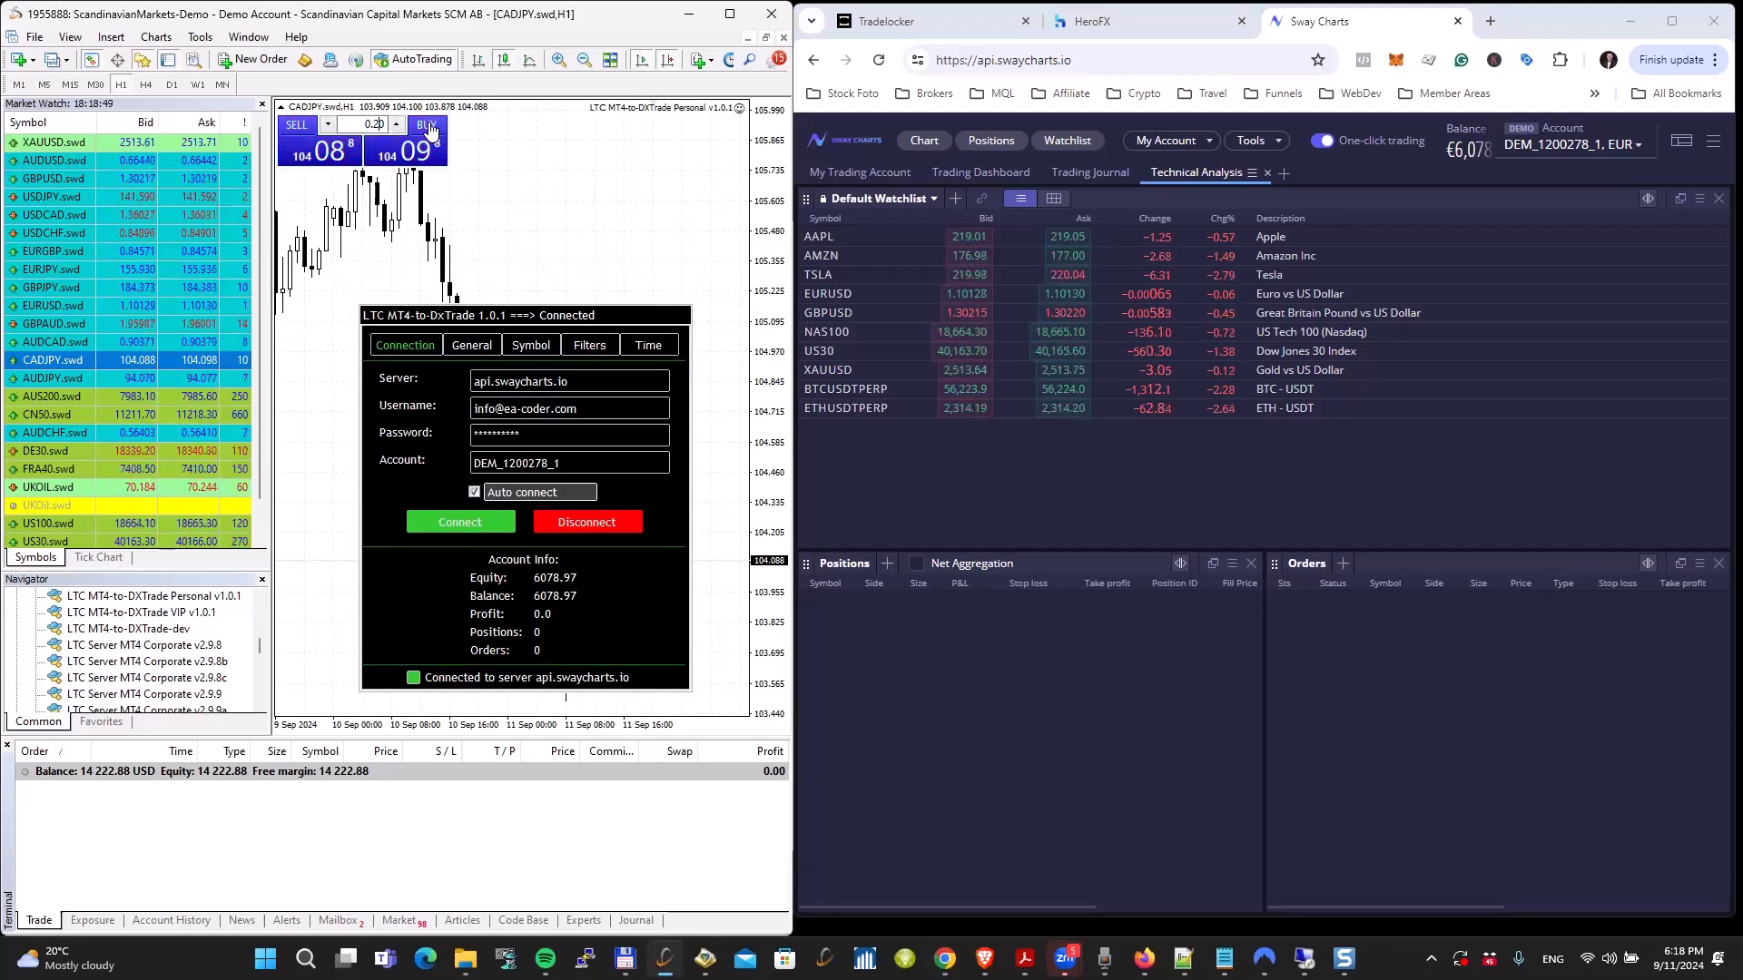
pyautogui.write('2')
pyautogui.press('Return')
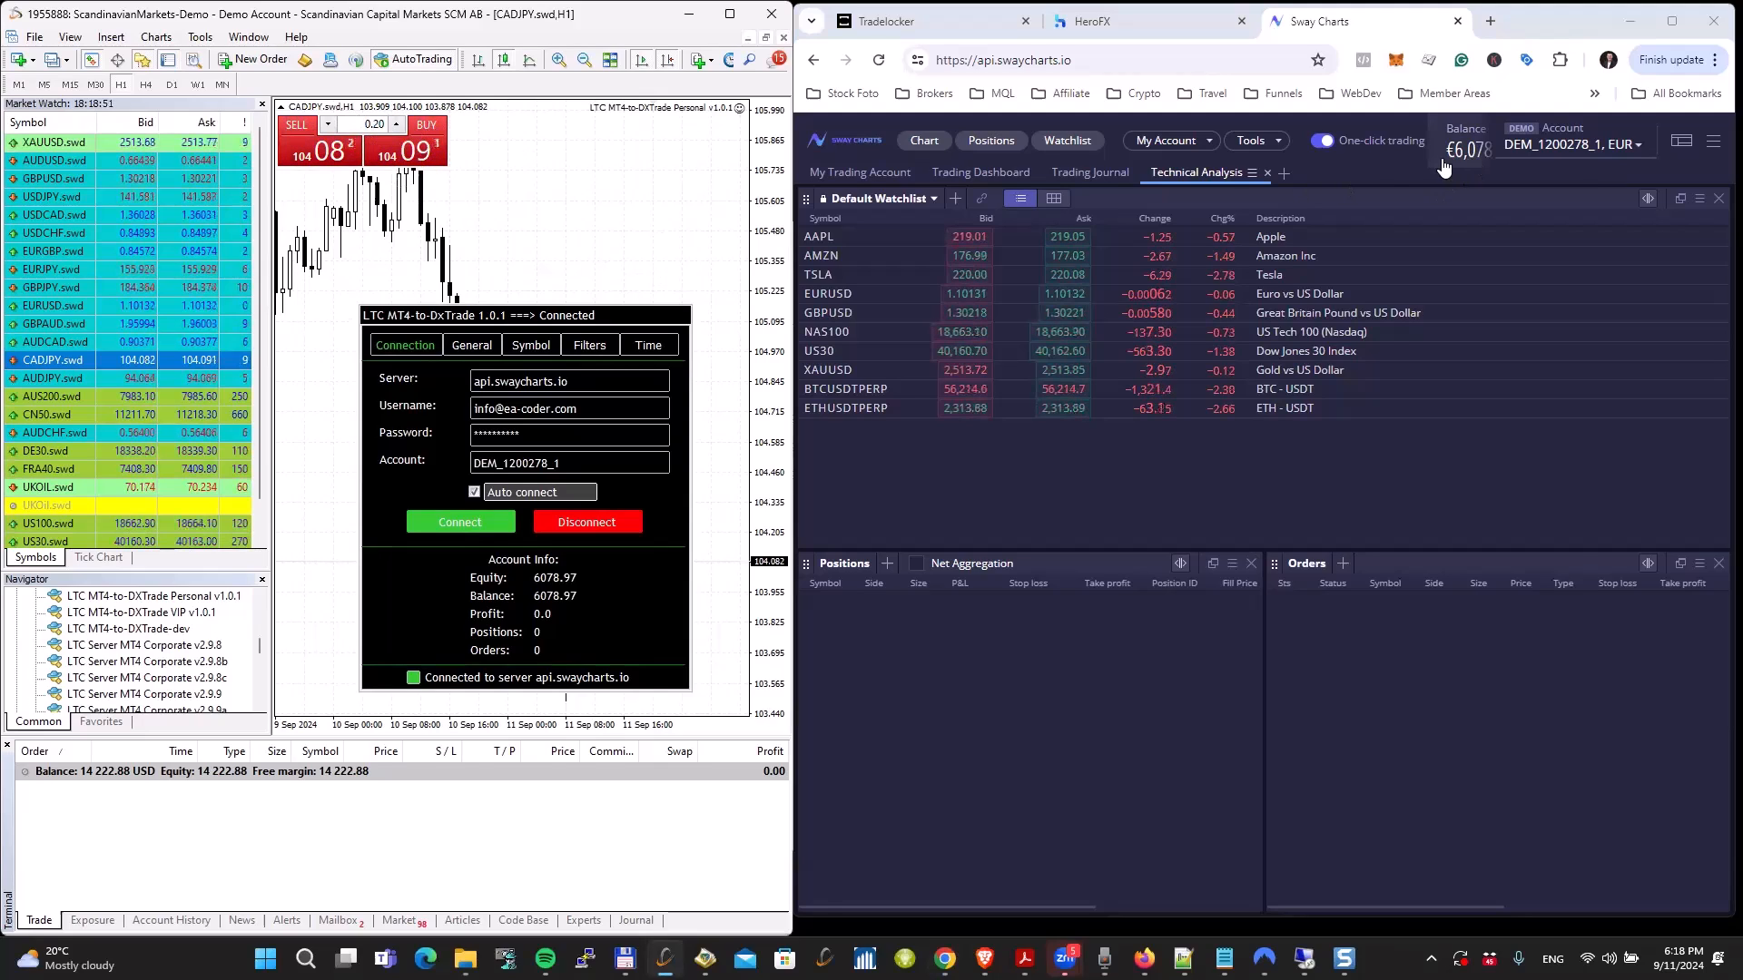
pyautogui.click(423, 156)
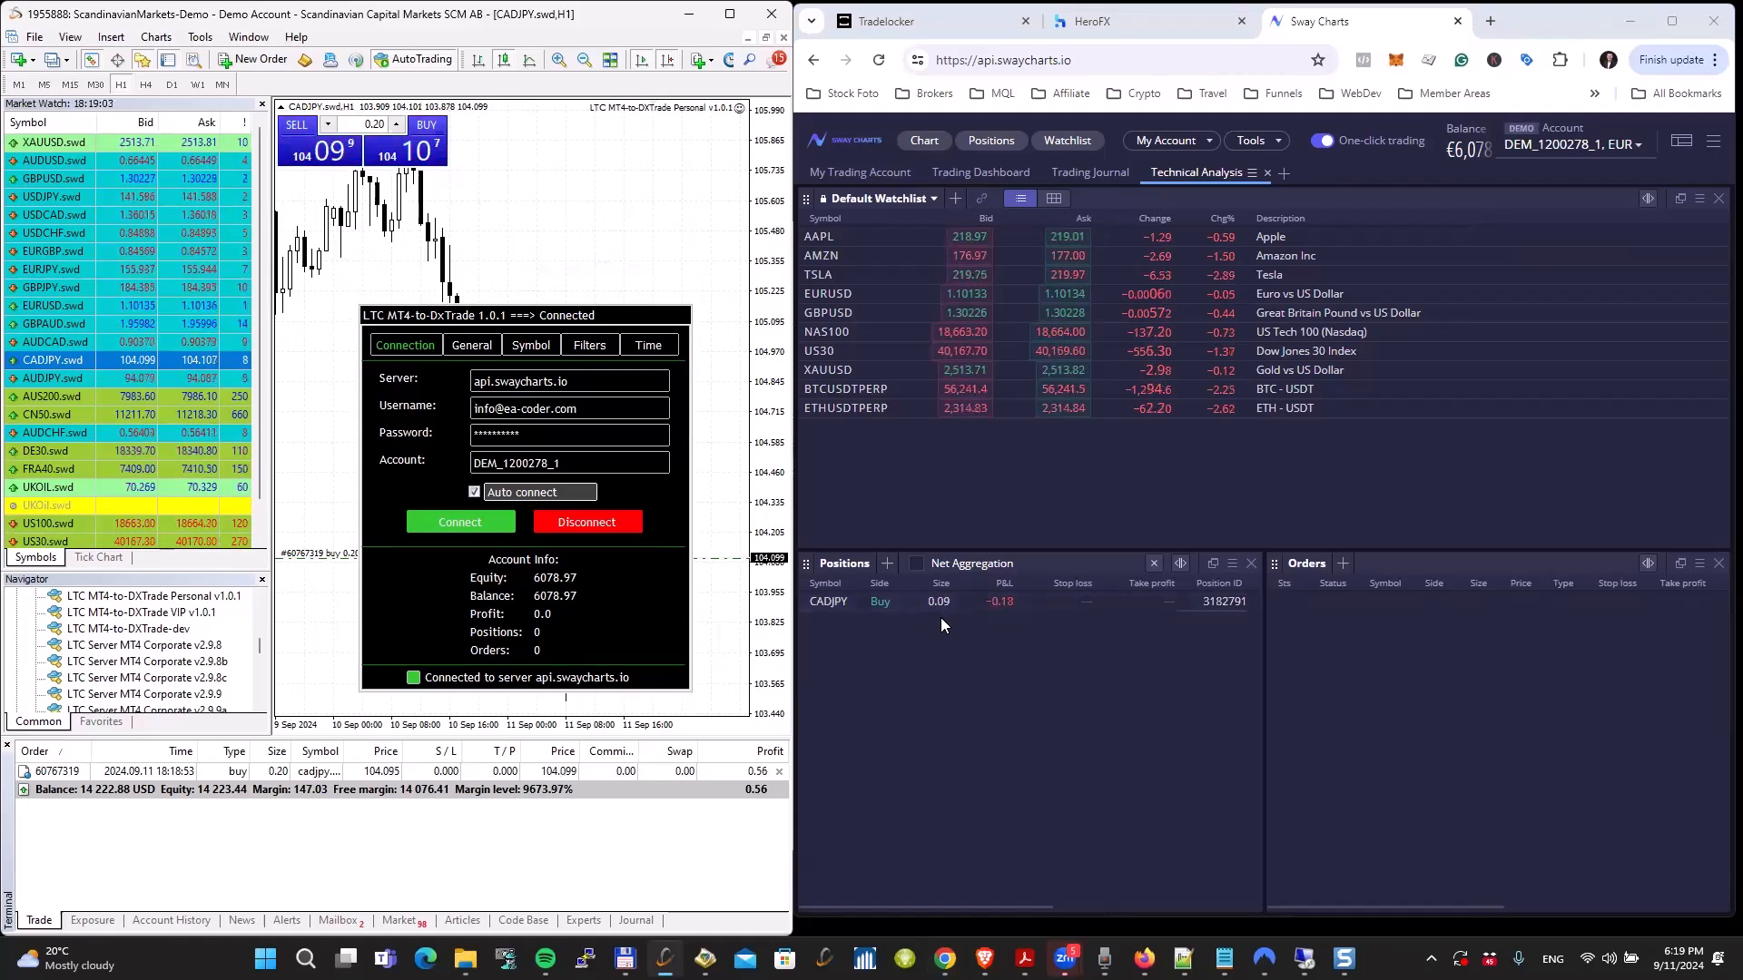
# Step: Compare the CADJPY order and account balance in MetaTrader with the copied position and account in Sway Charts
pyautogui.click(275, 777)
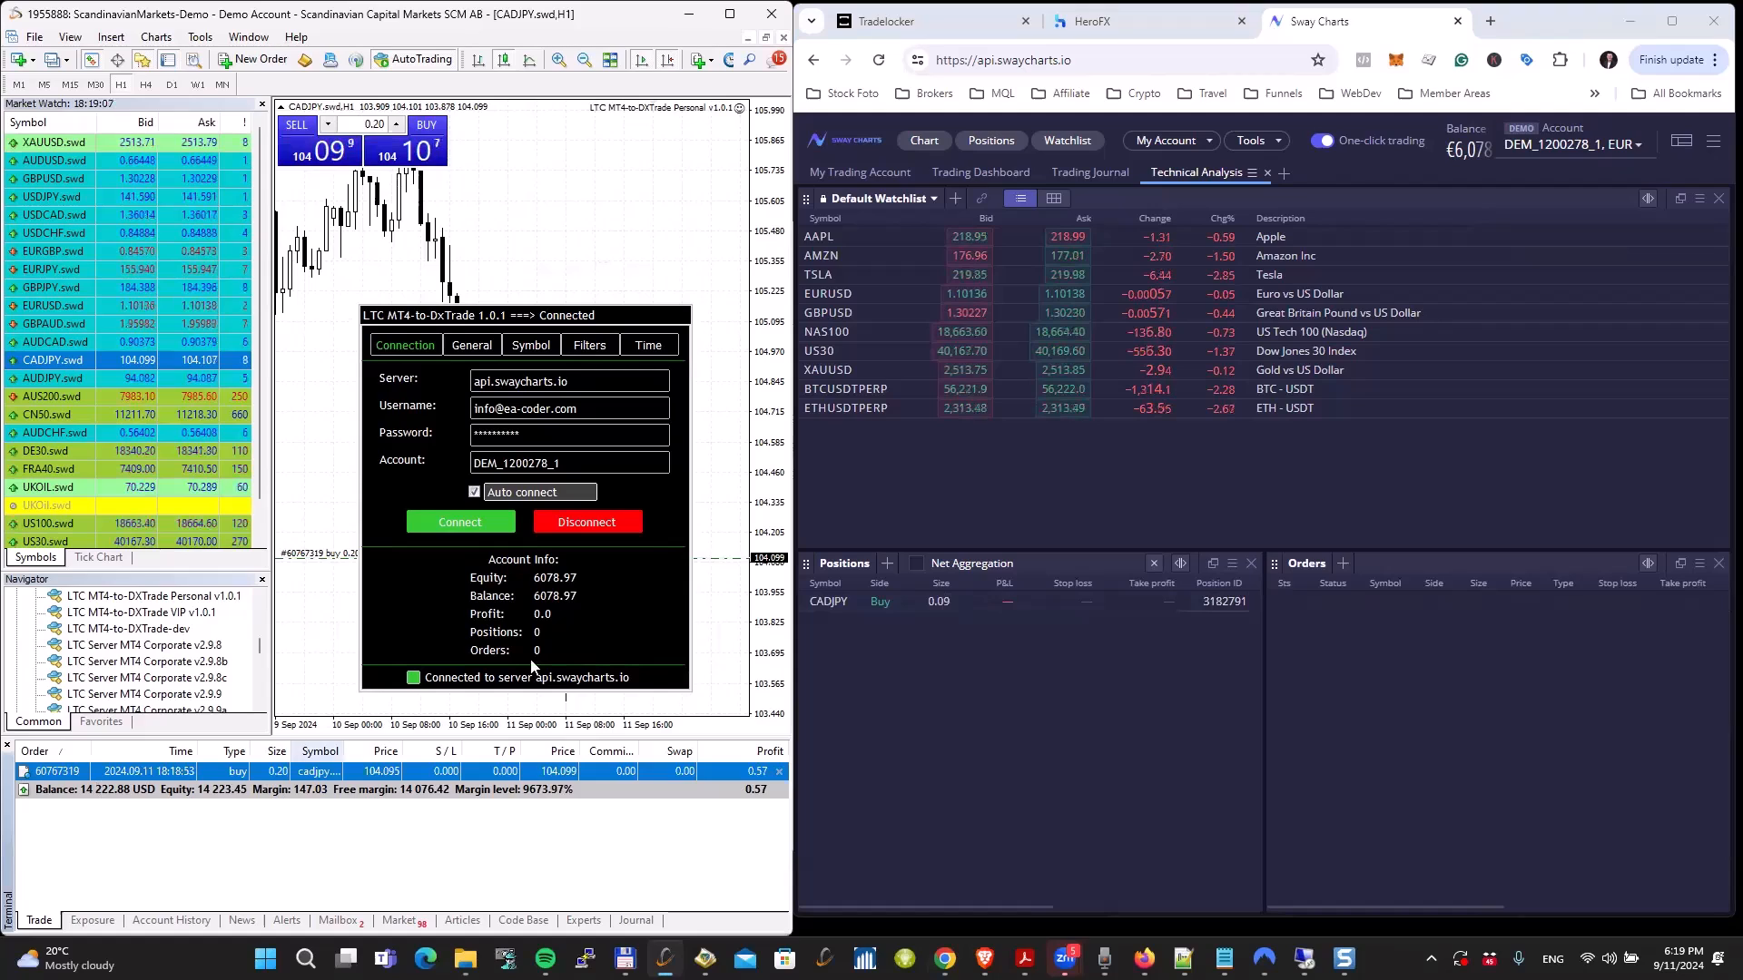
pyautogui.click(1399, 180)
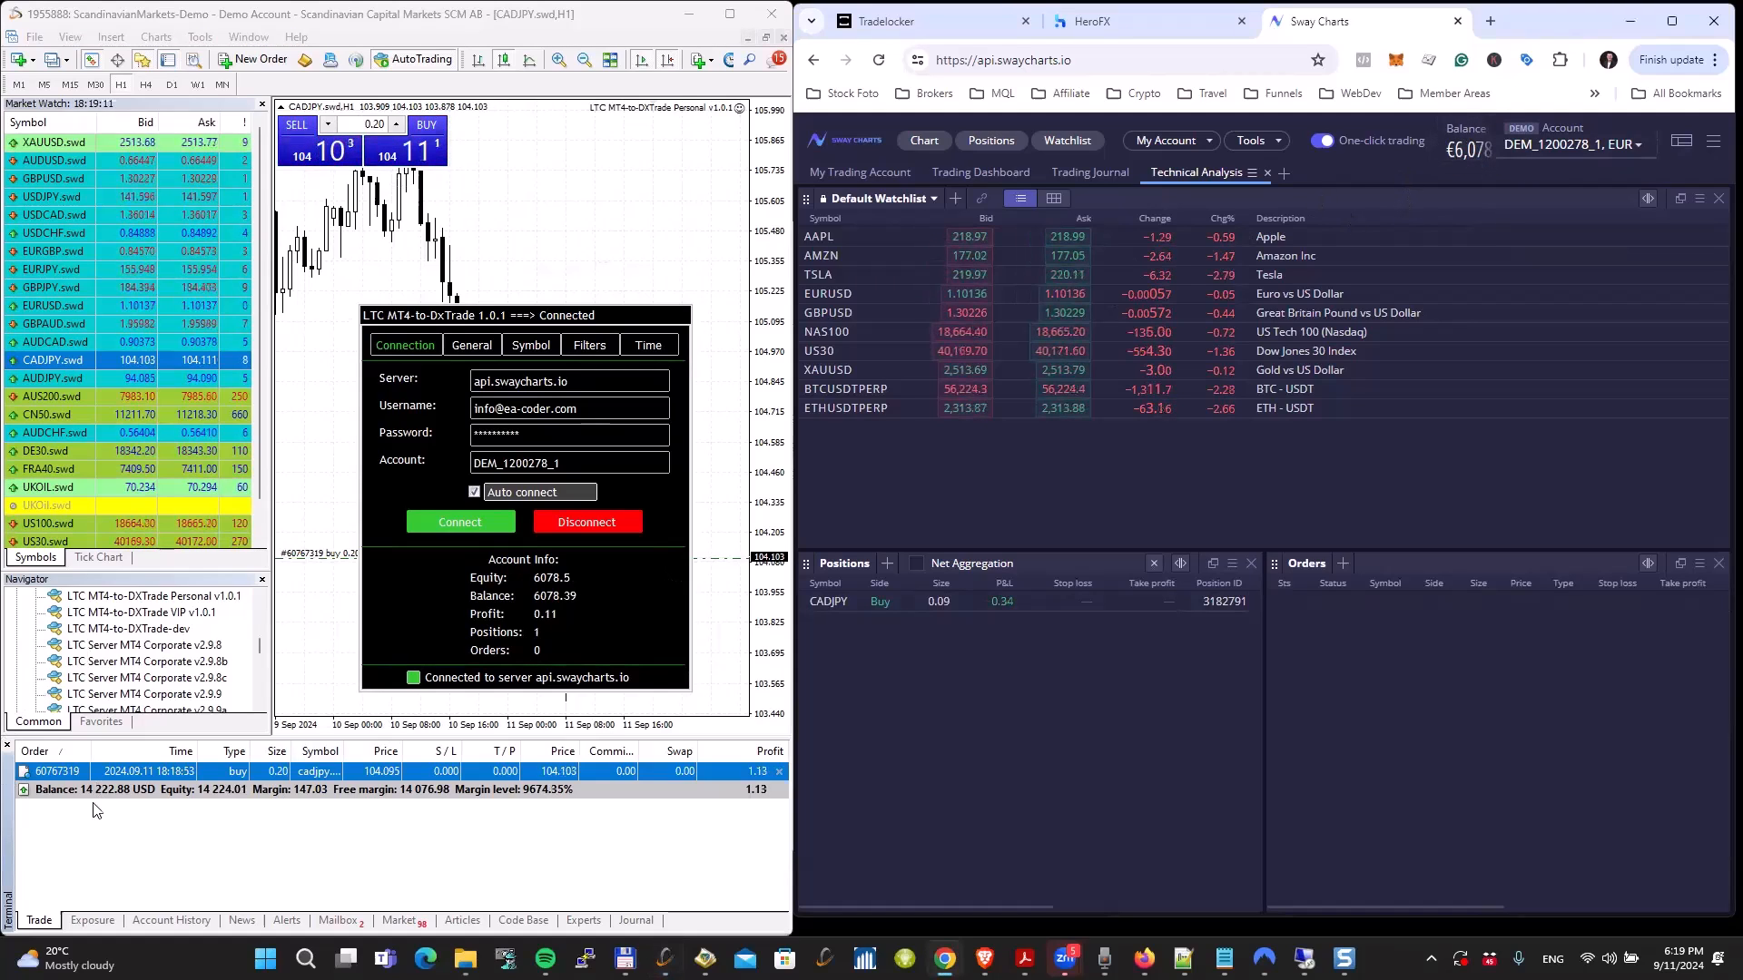
pyautogui.click(104, 797)
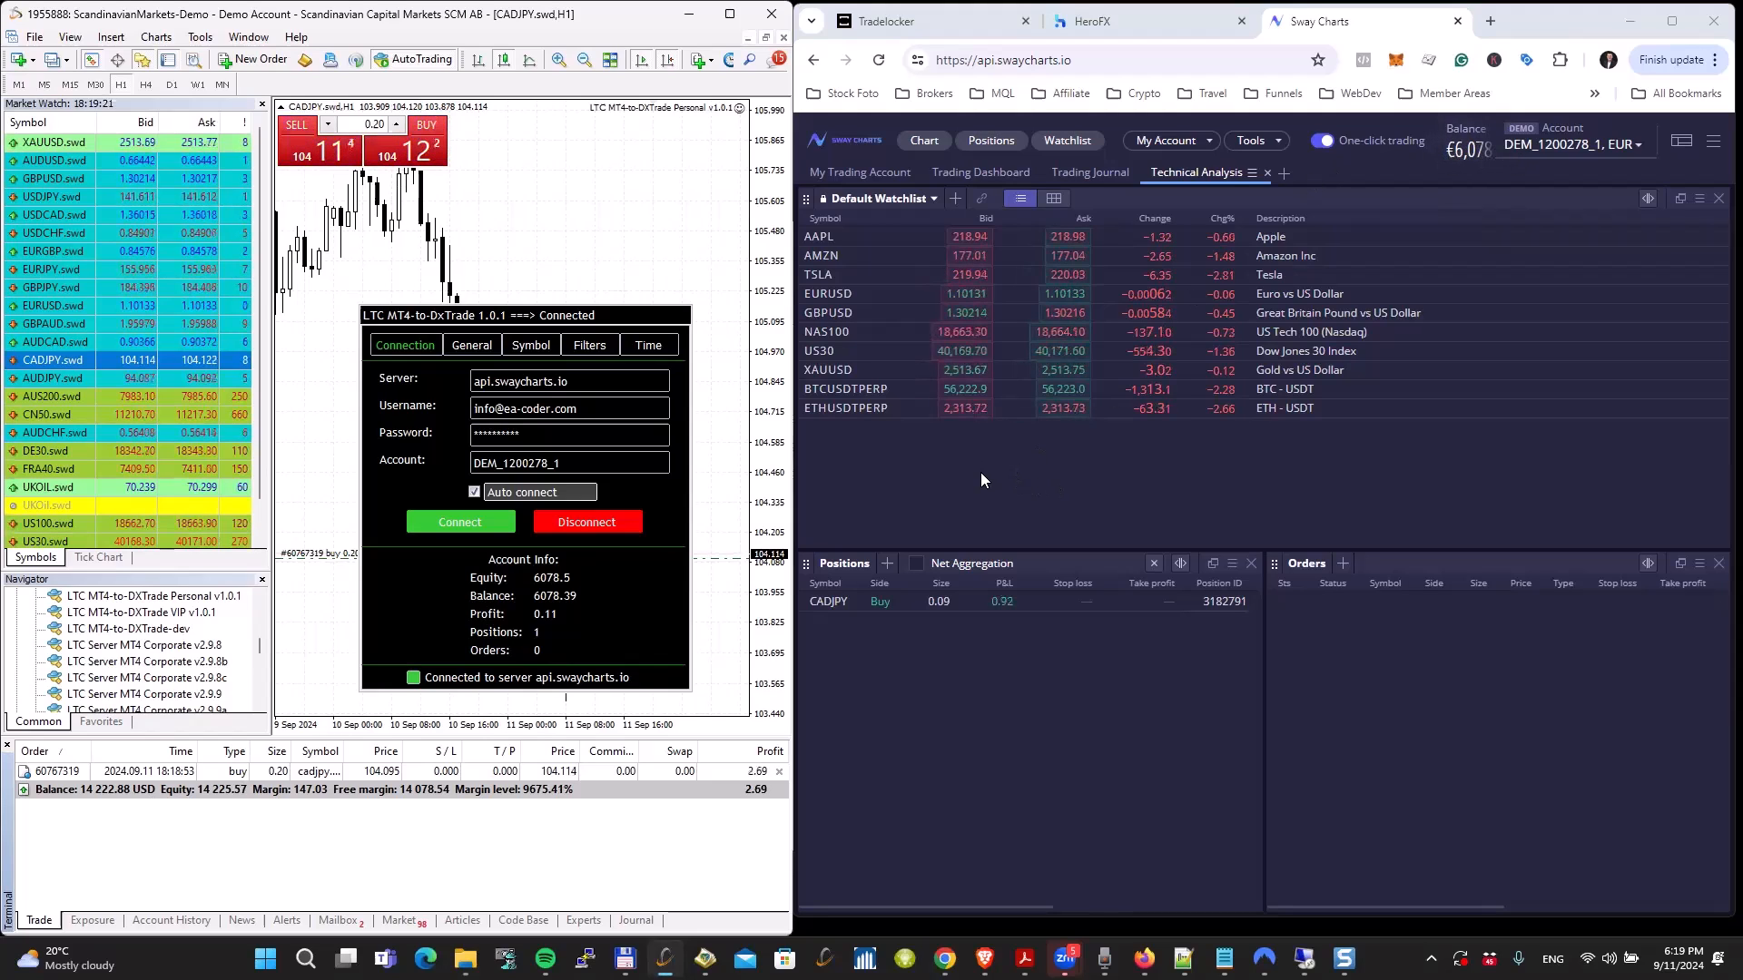
# Step: Set the copier's Lot AAM (Auto Adjust and Multiply by X) value to 3 and buy another 0.20 lots of CADJPY
pyautogui.click(499, 348)
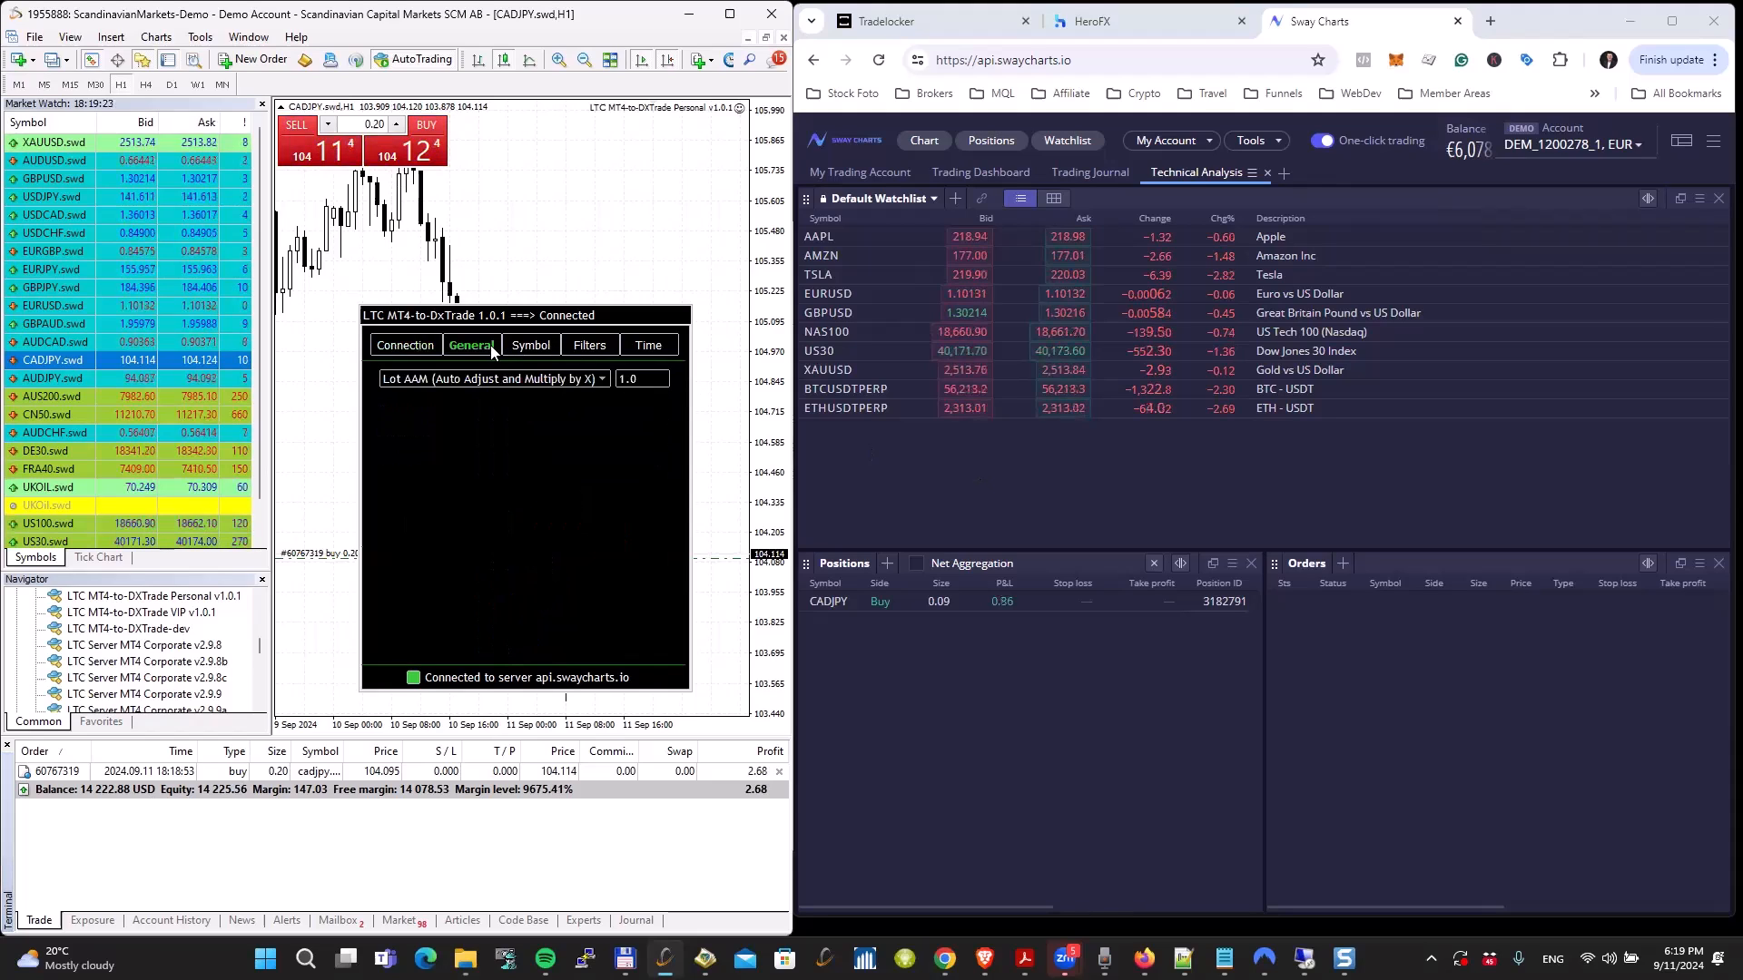
pyautogui.click(391, 381)
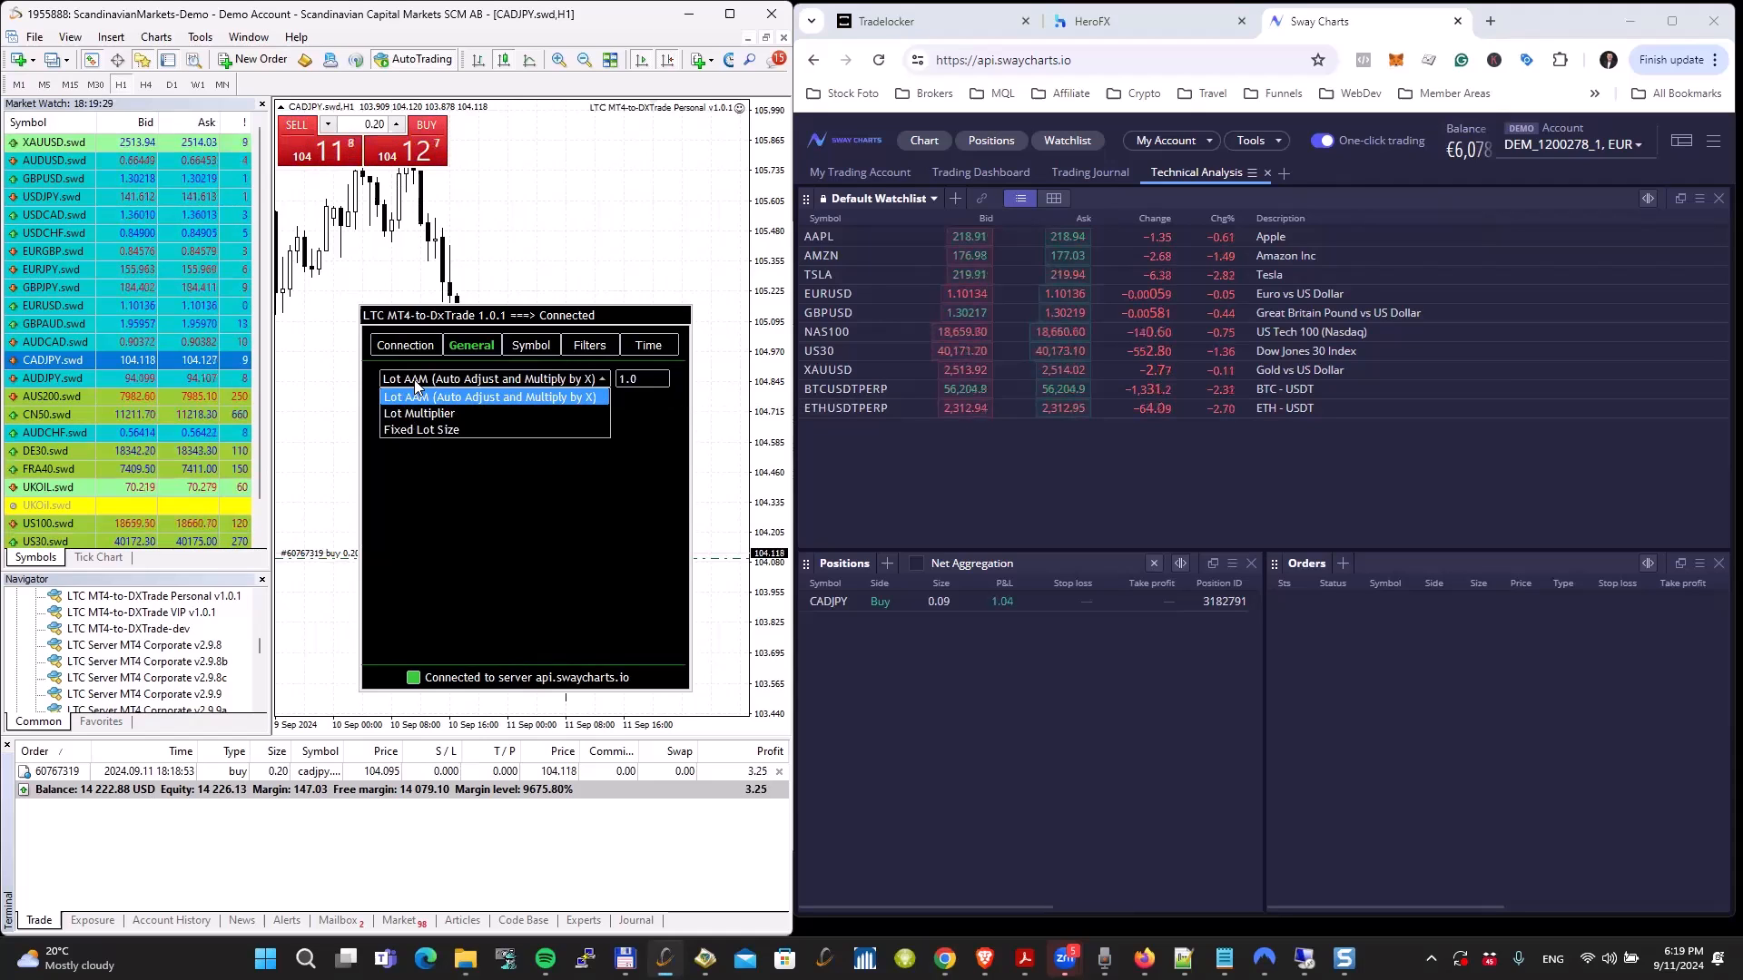
pyautogui.click(402, 397)
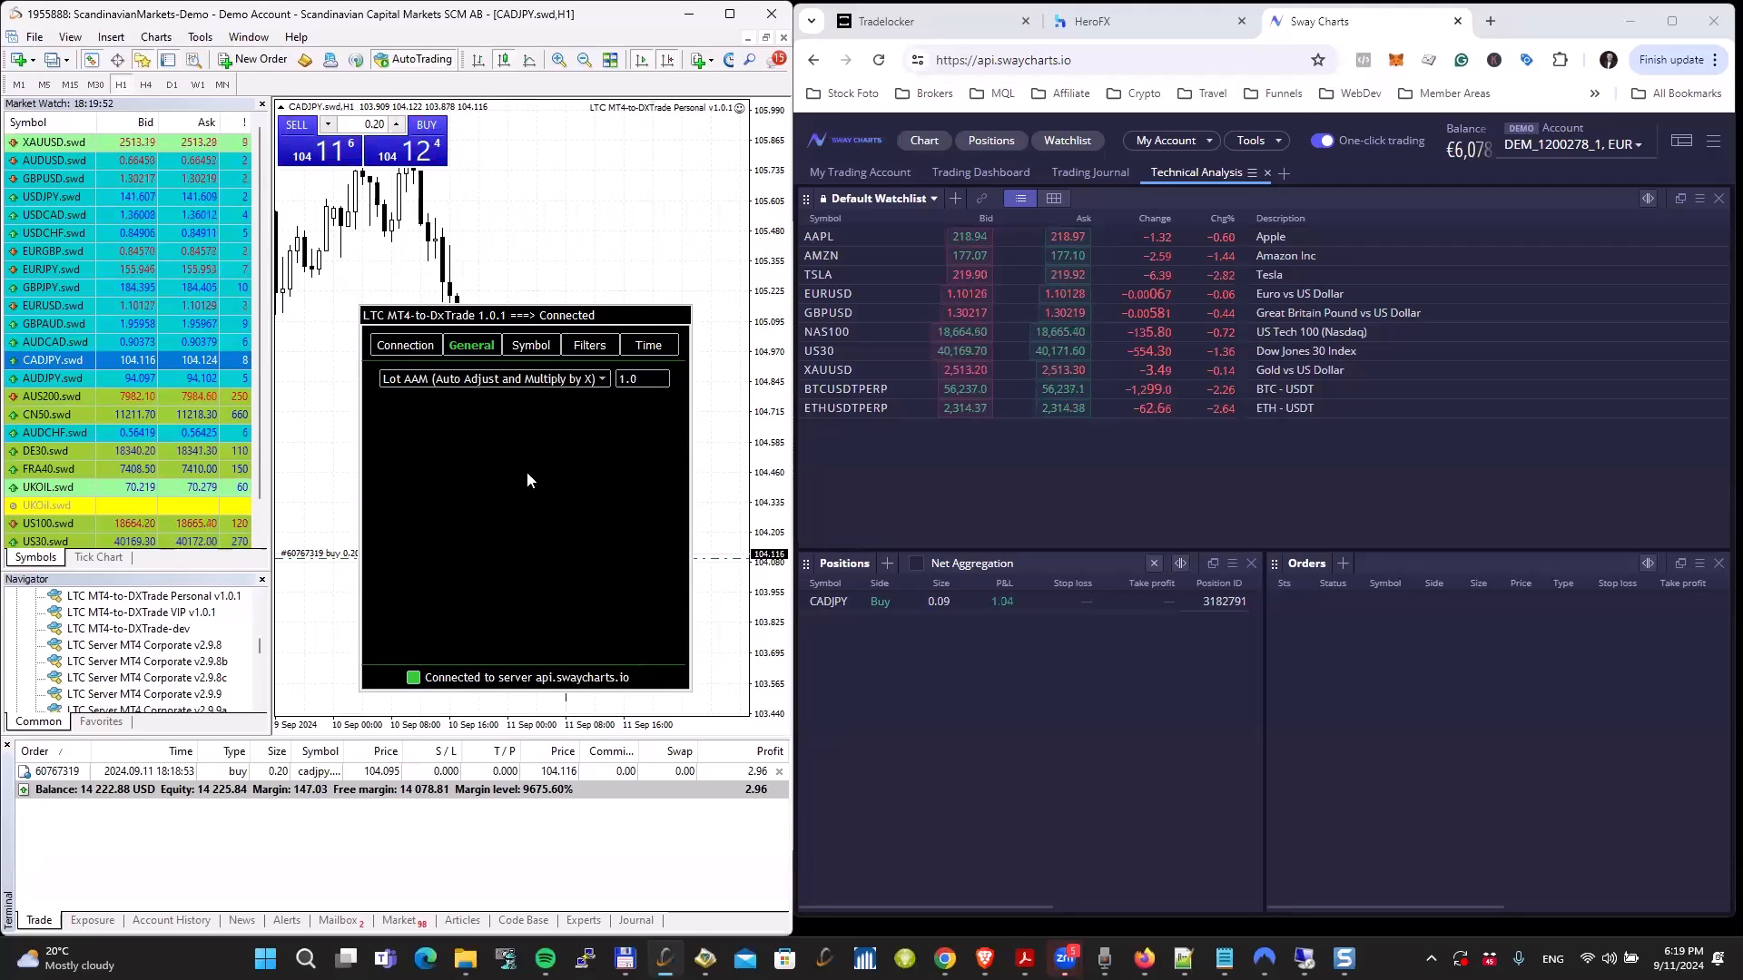
pyautogui.click(642, 380)
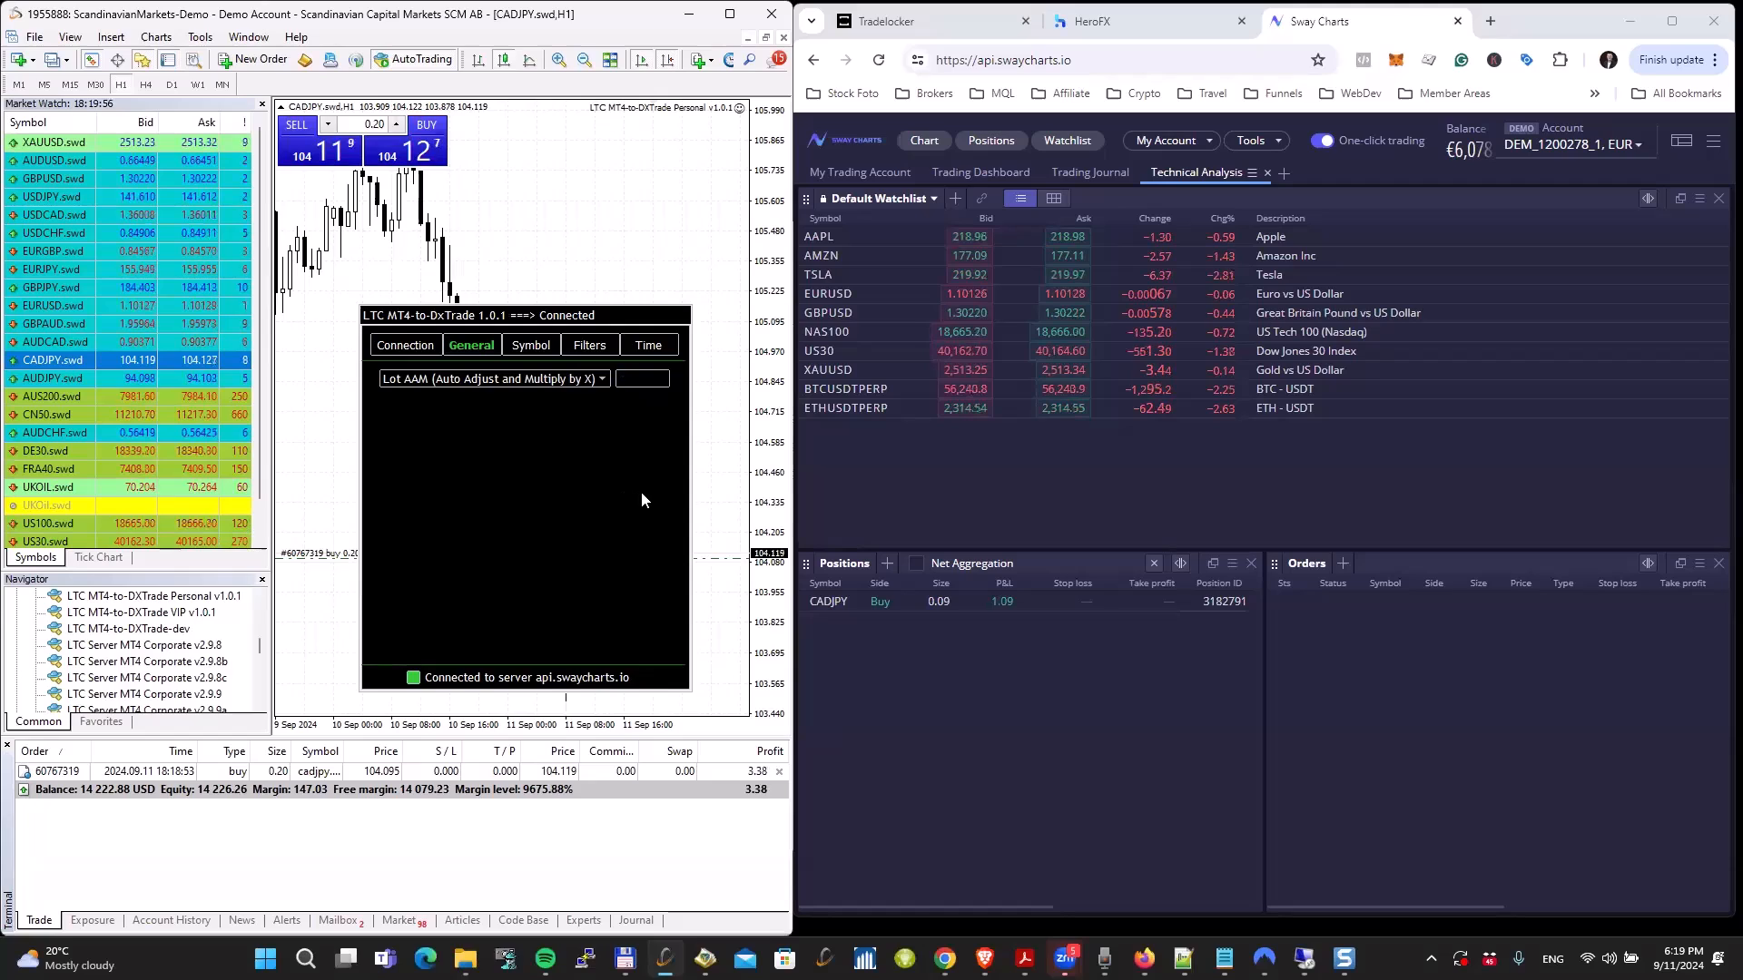
pyautogui.write('2')
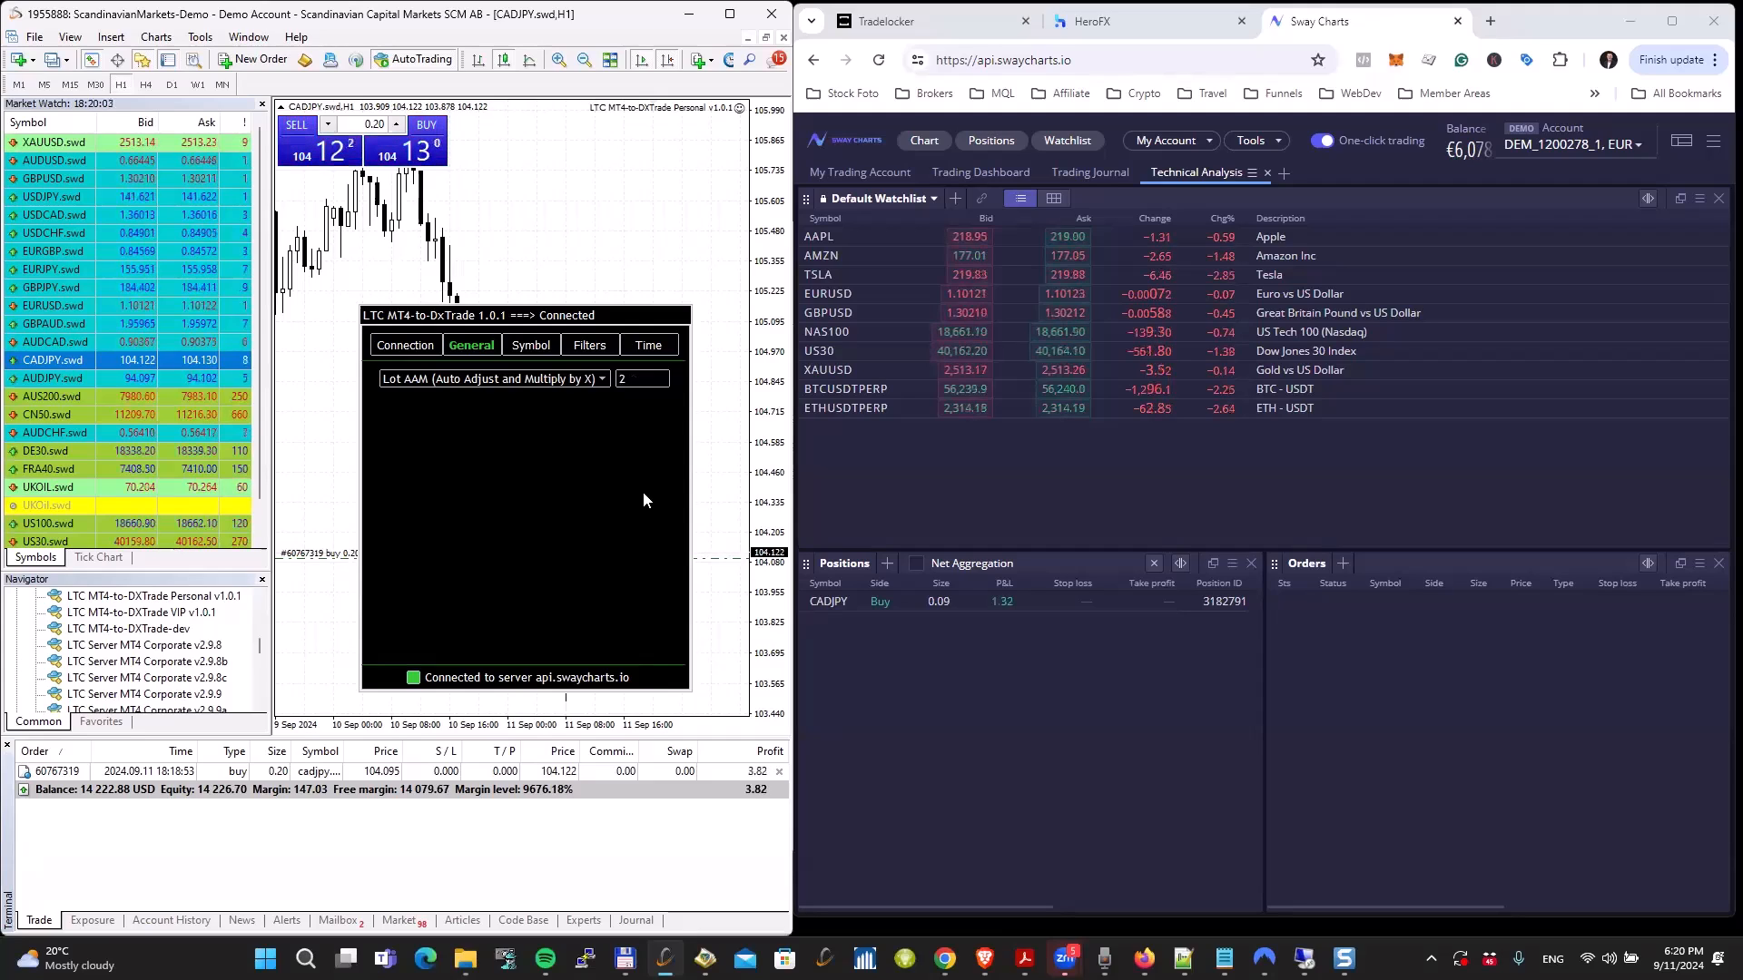
pyautogui.press('BackSpace')
pyautogui.write('3')
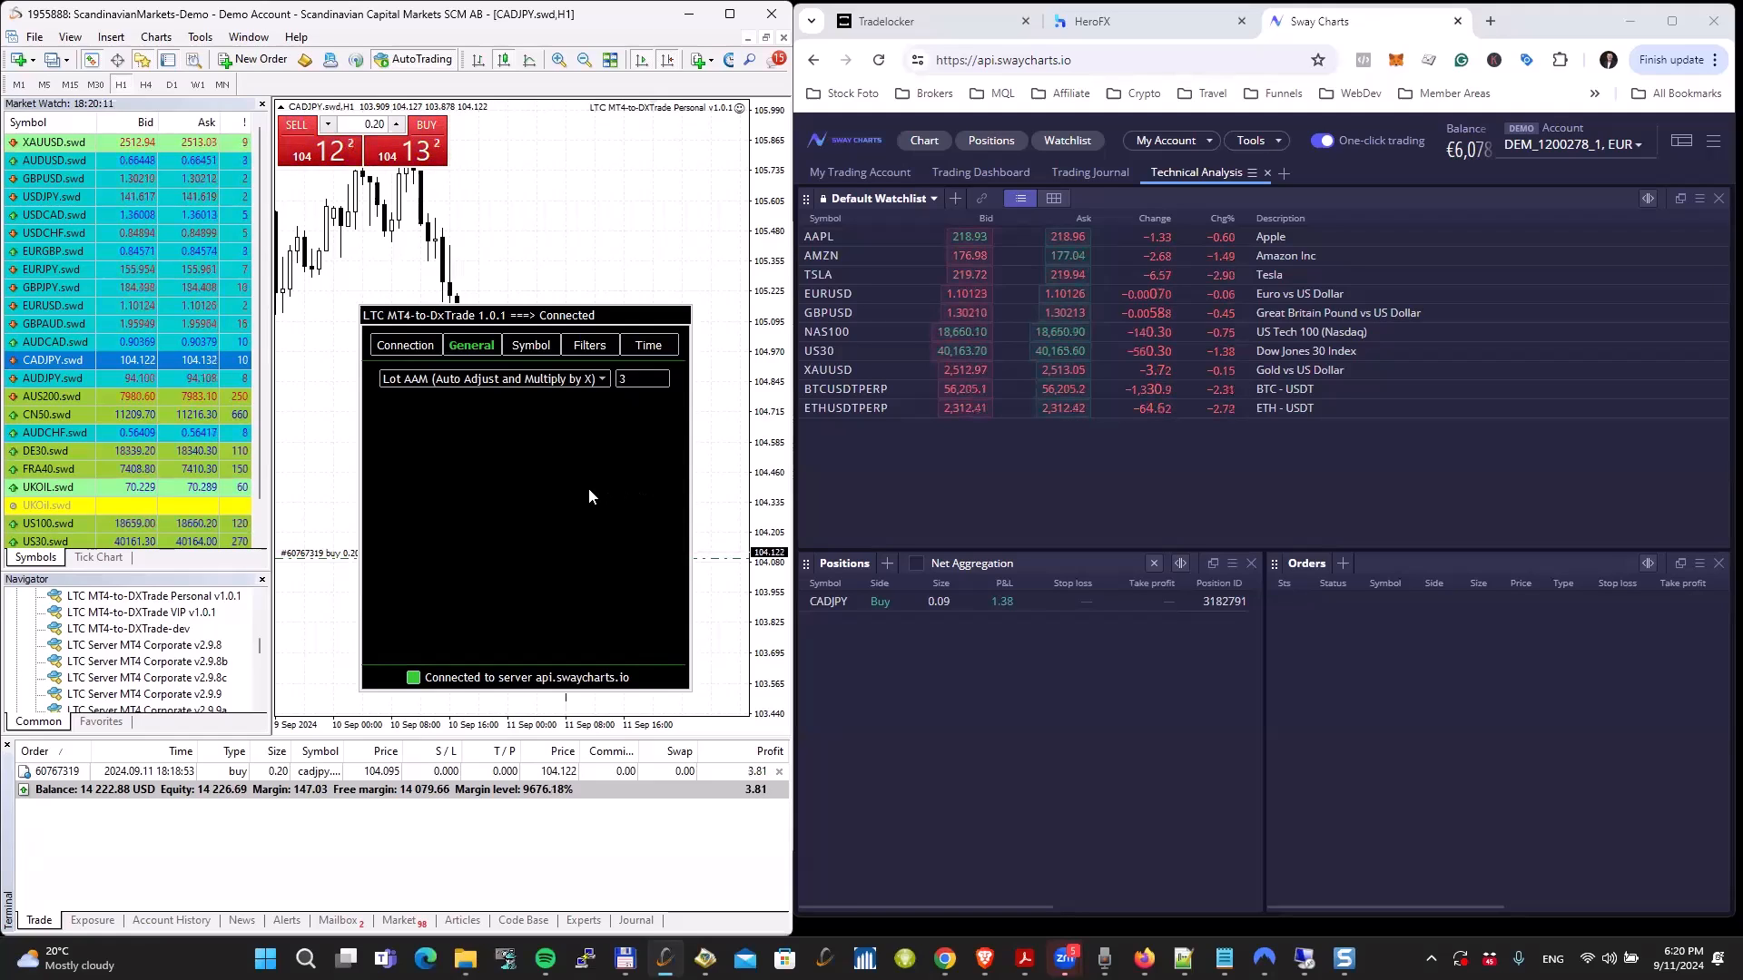
pyautogui.click(425, 158)
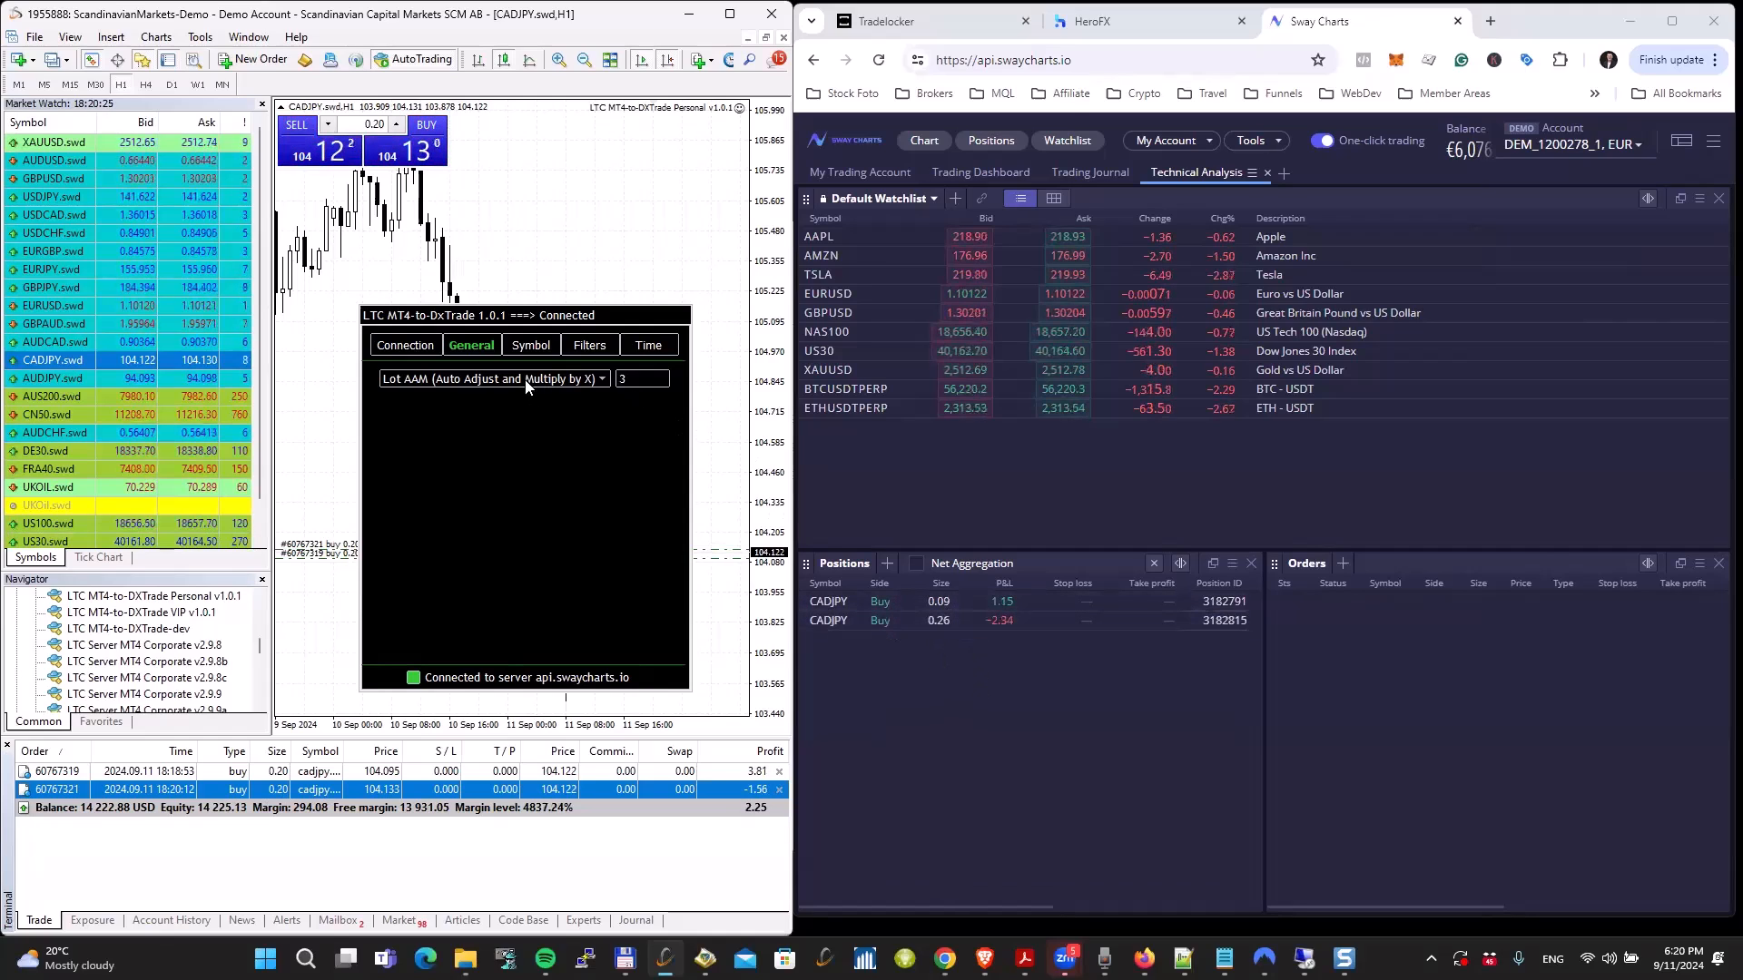
# Step: Copy another 0.20-lot CADJPY buy using Fixed Lot Size at 0.01, and return the money management method to Lot AAM
pyautogui.click(436, 378)
pyautogui.click(421, 413)
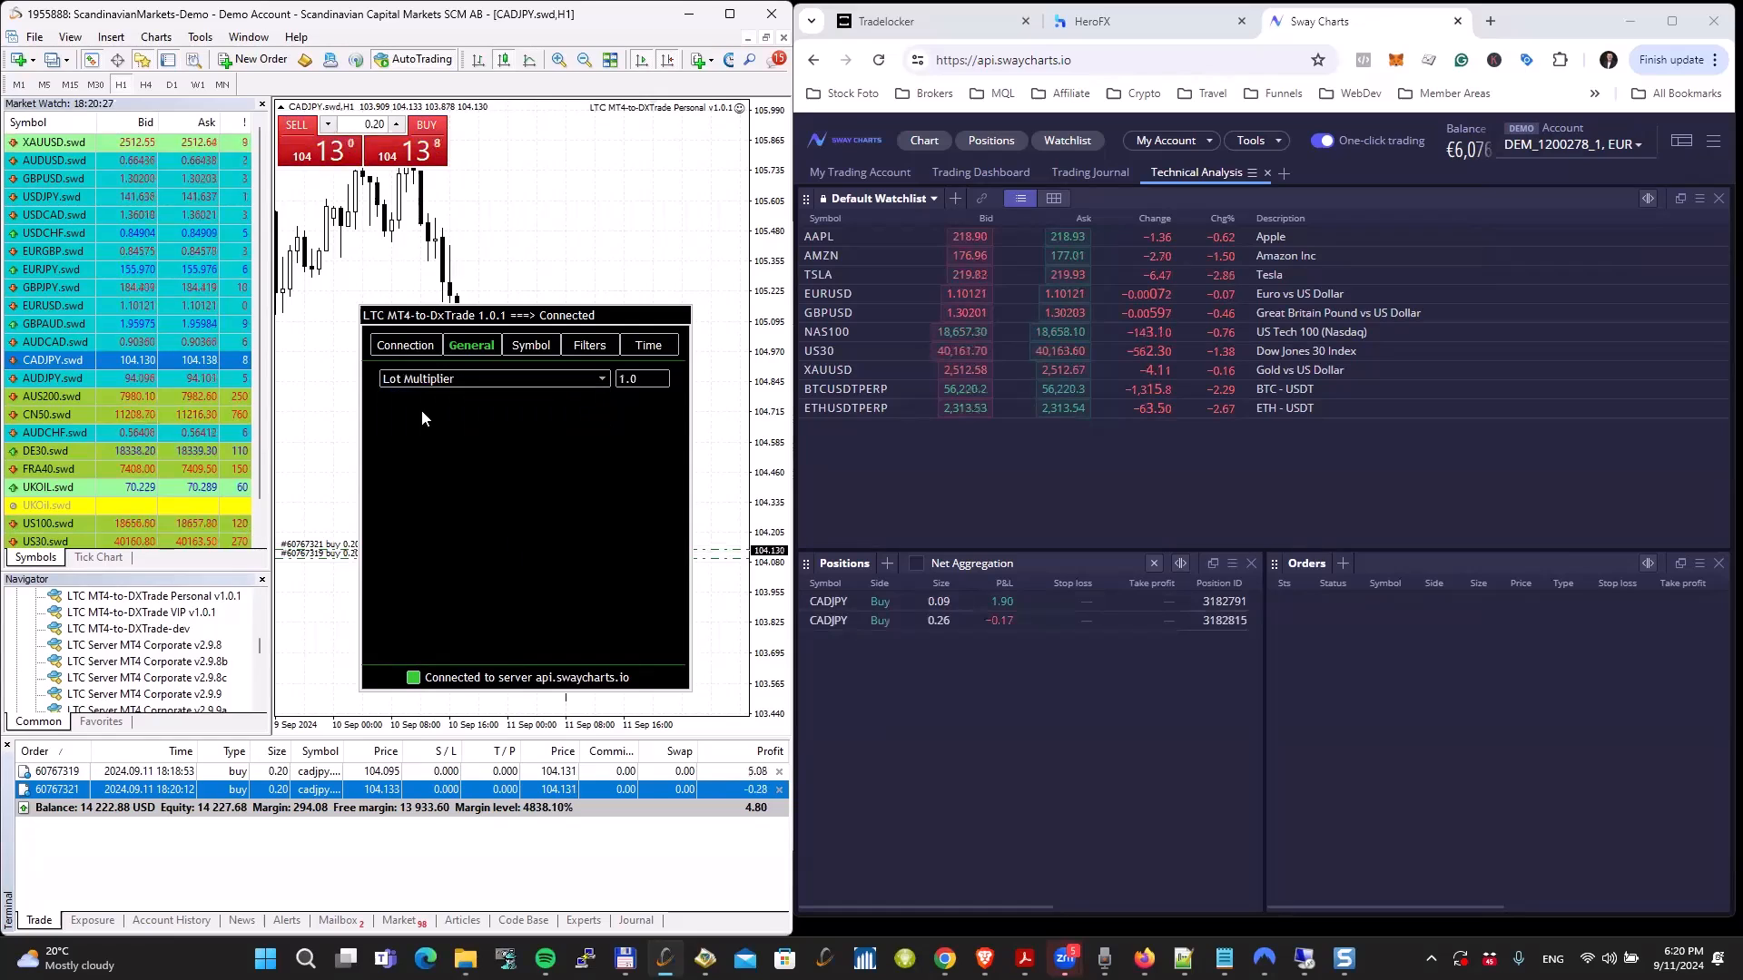
pyautogui.click(449, 380)
pyautogui.click(420, 427)
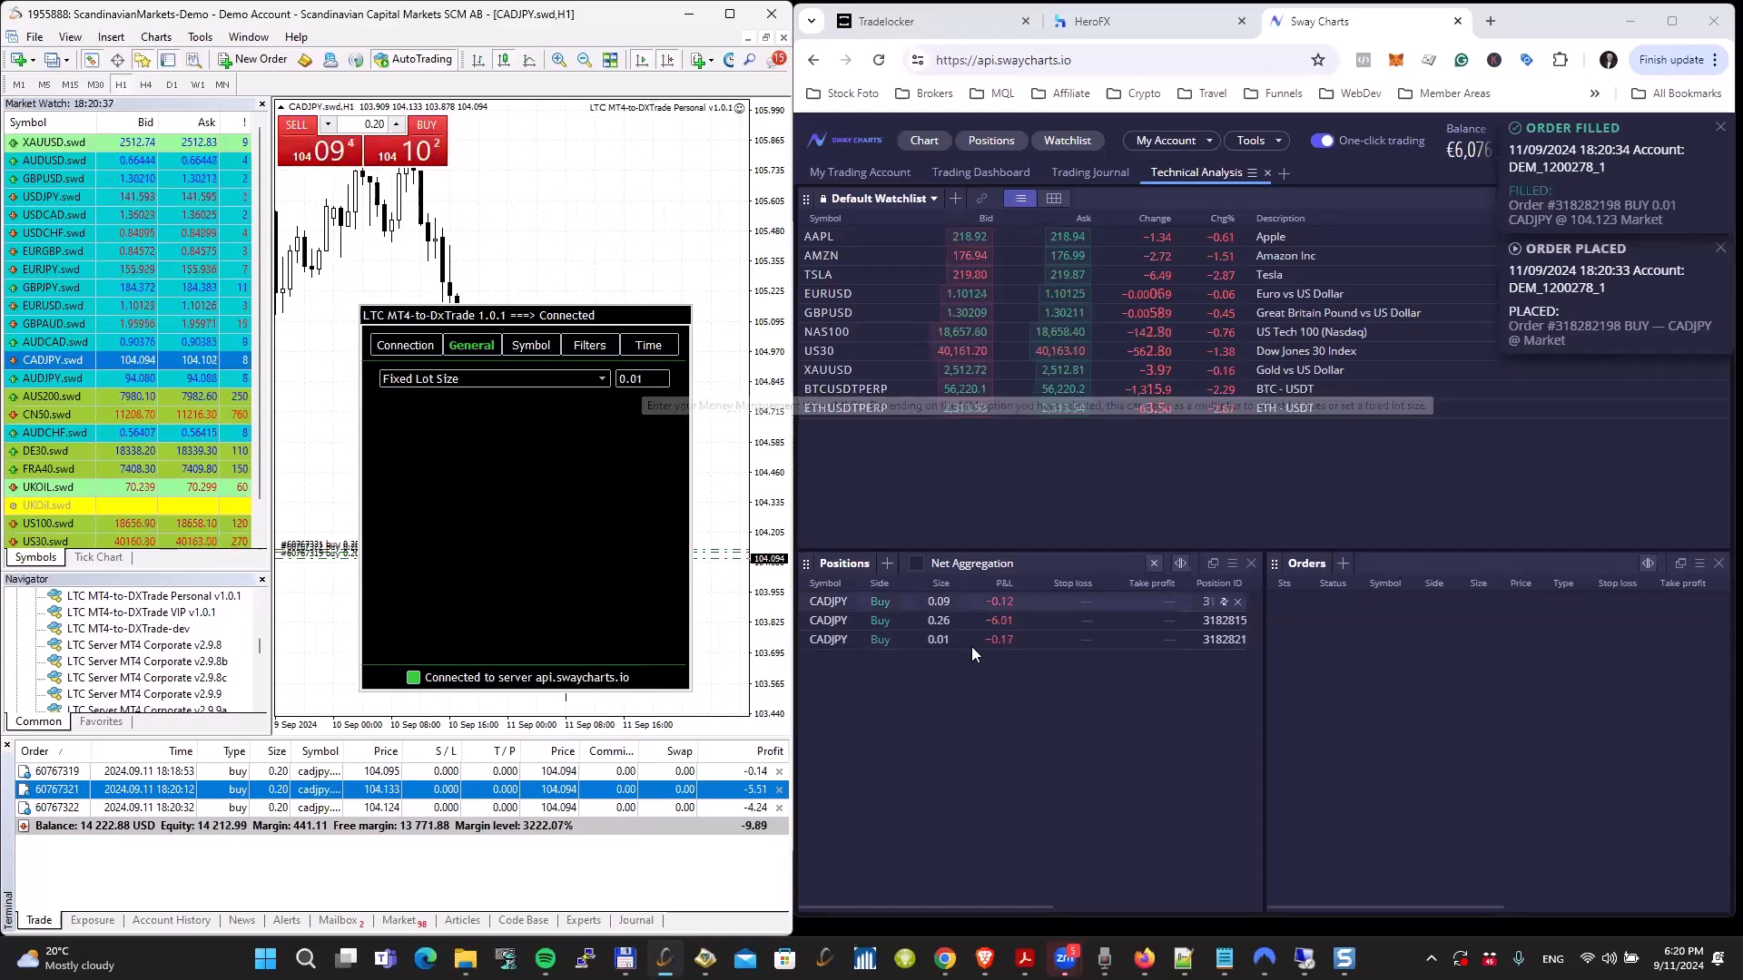
pyautogui.click(475, 381)
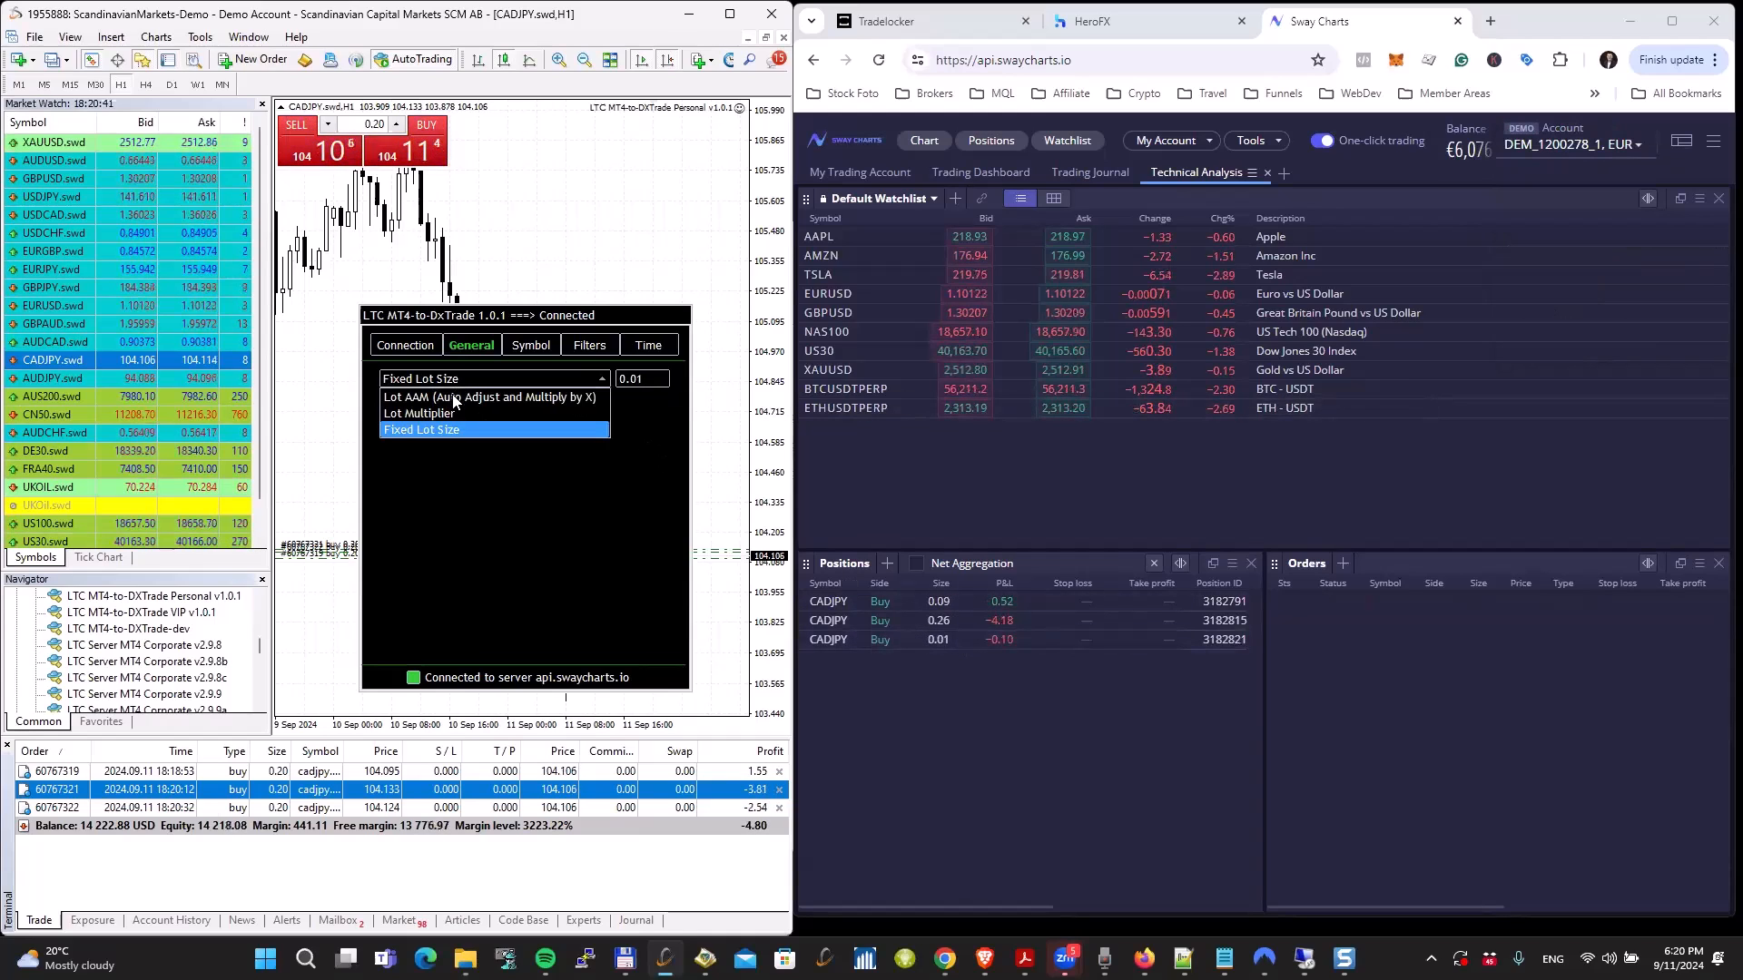
pyautogui.click(454, 399)
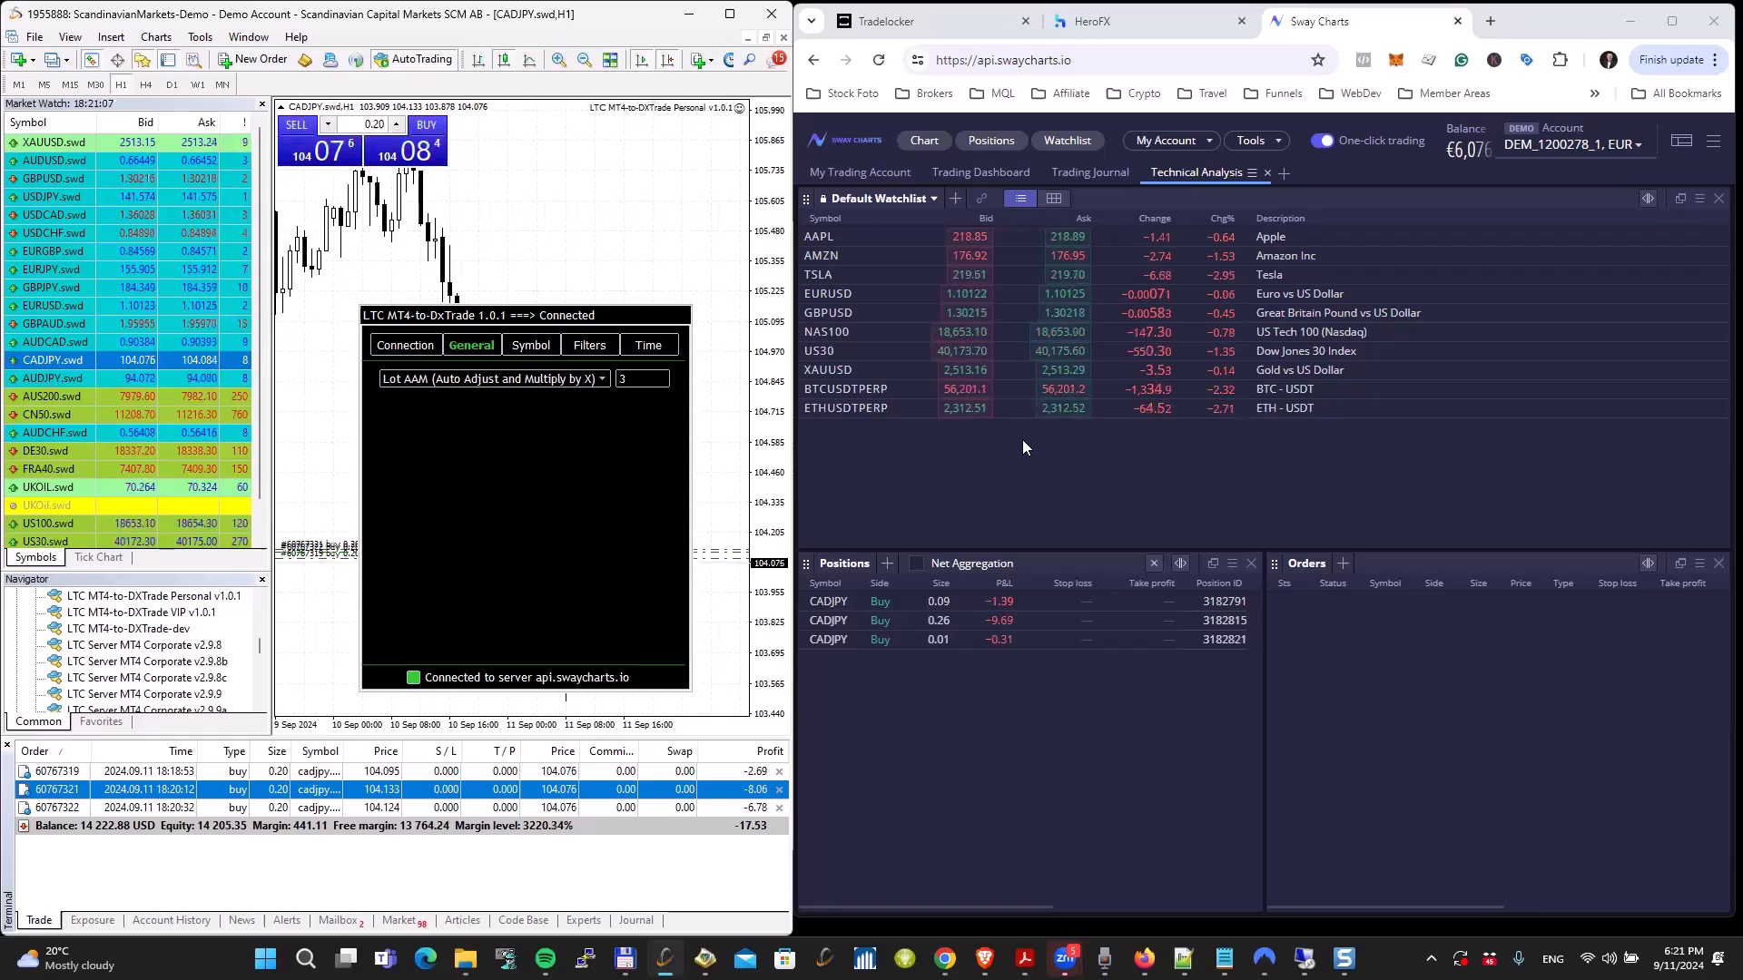
# Step: Examine the copier's symbol mapping list from AUDCAD to XRPUSD, including the contract sizes for AUS200 and the DE30.swd-to-DAX mapping
pyautogui.click(529, 346)
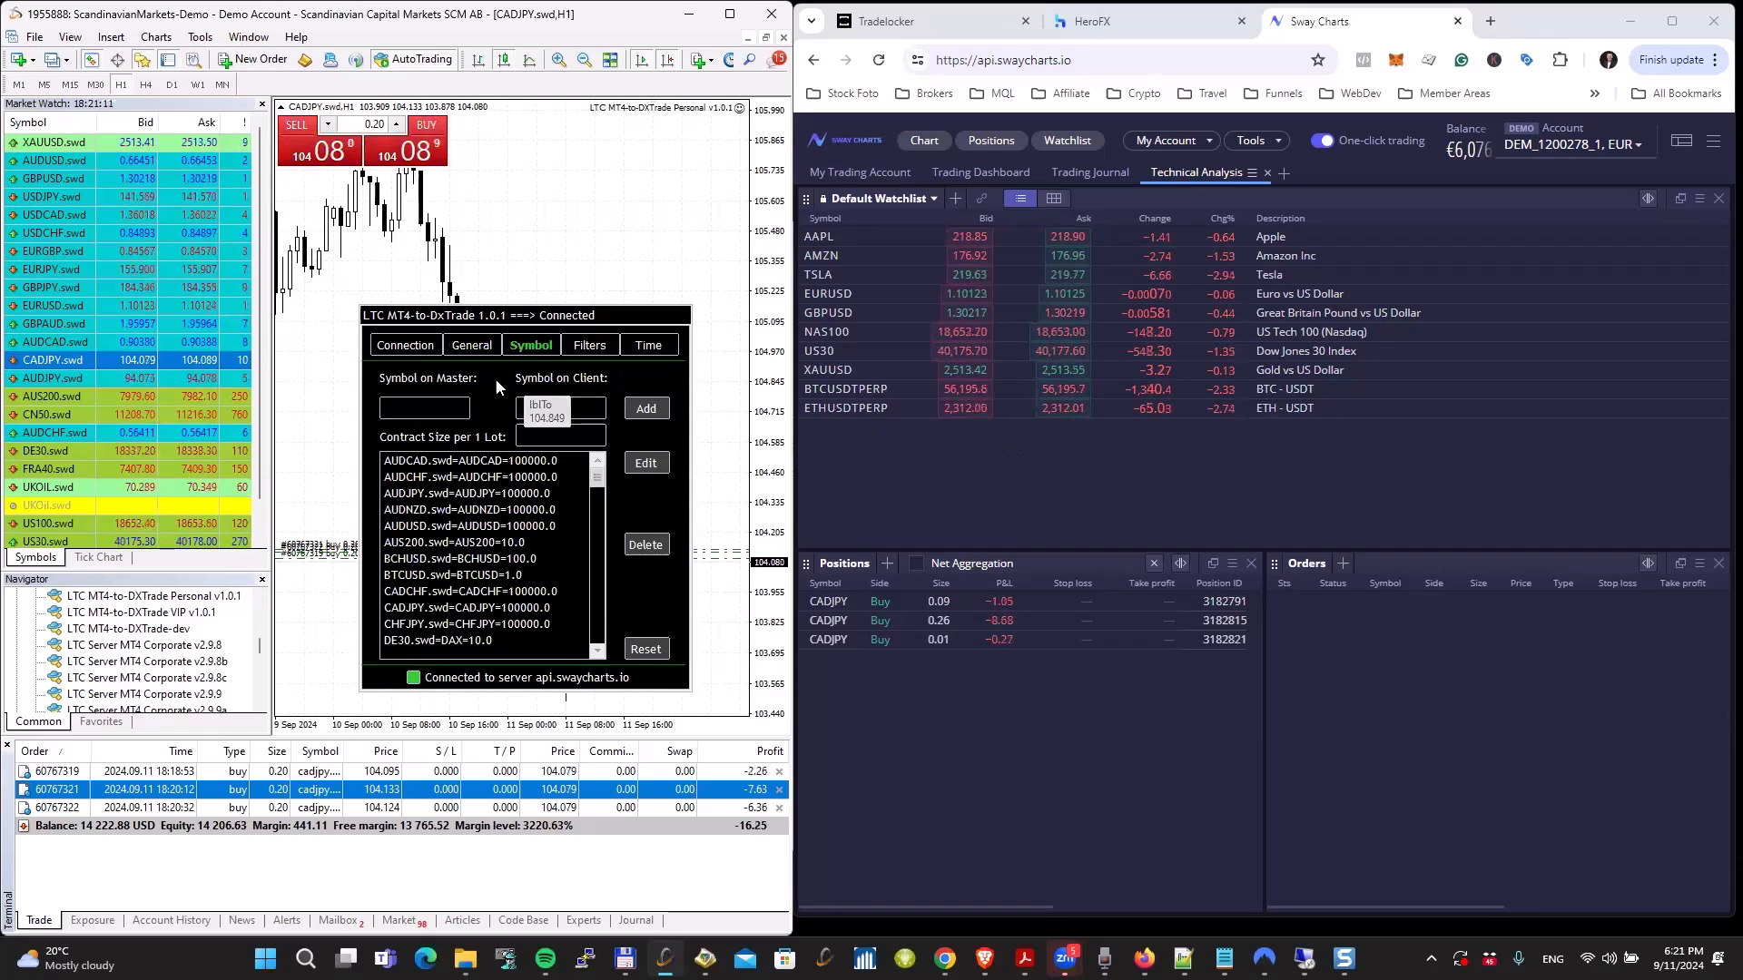
pyautogui.click(436, 463)
pyautogui.click(442, 479)
pyautogui.click(442, 494)
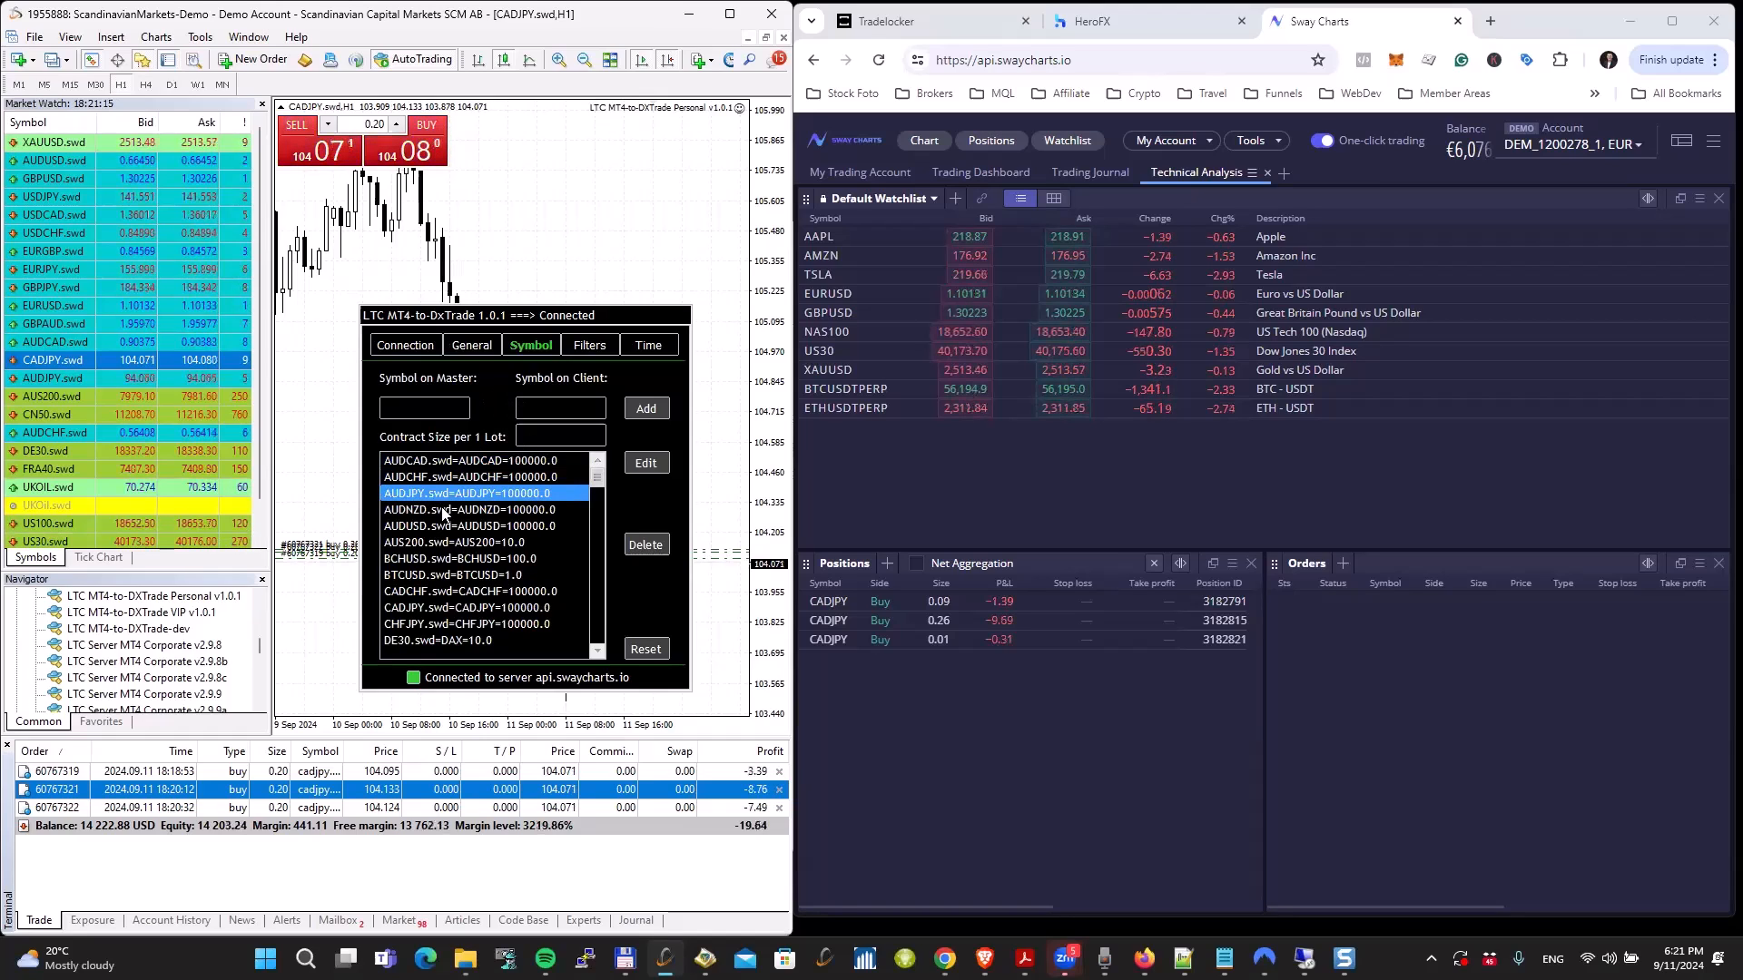
pyautogui.click(442, 511)
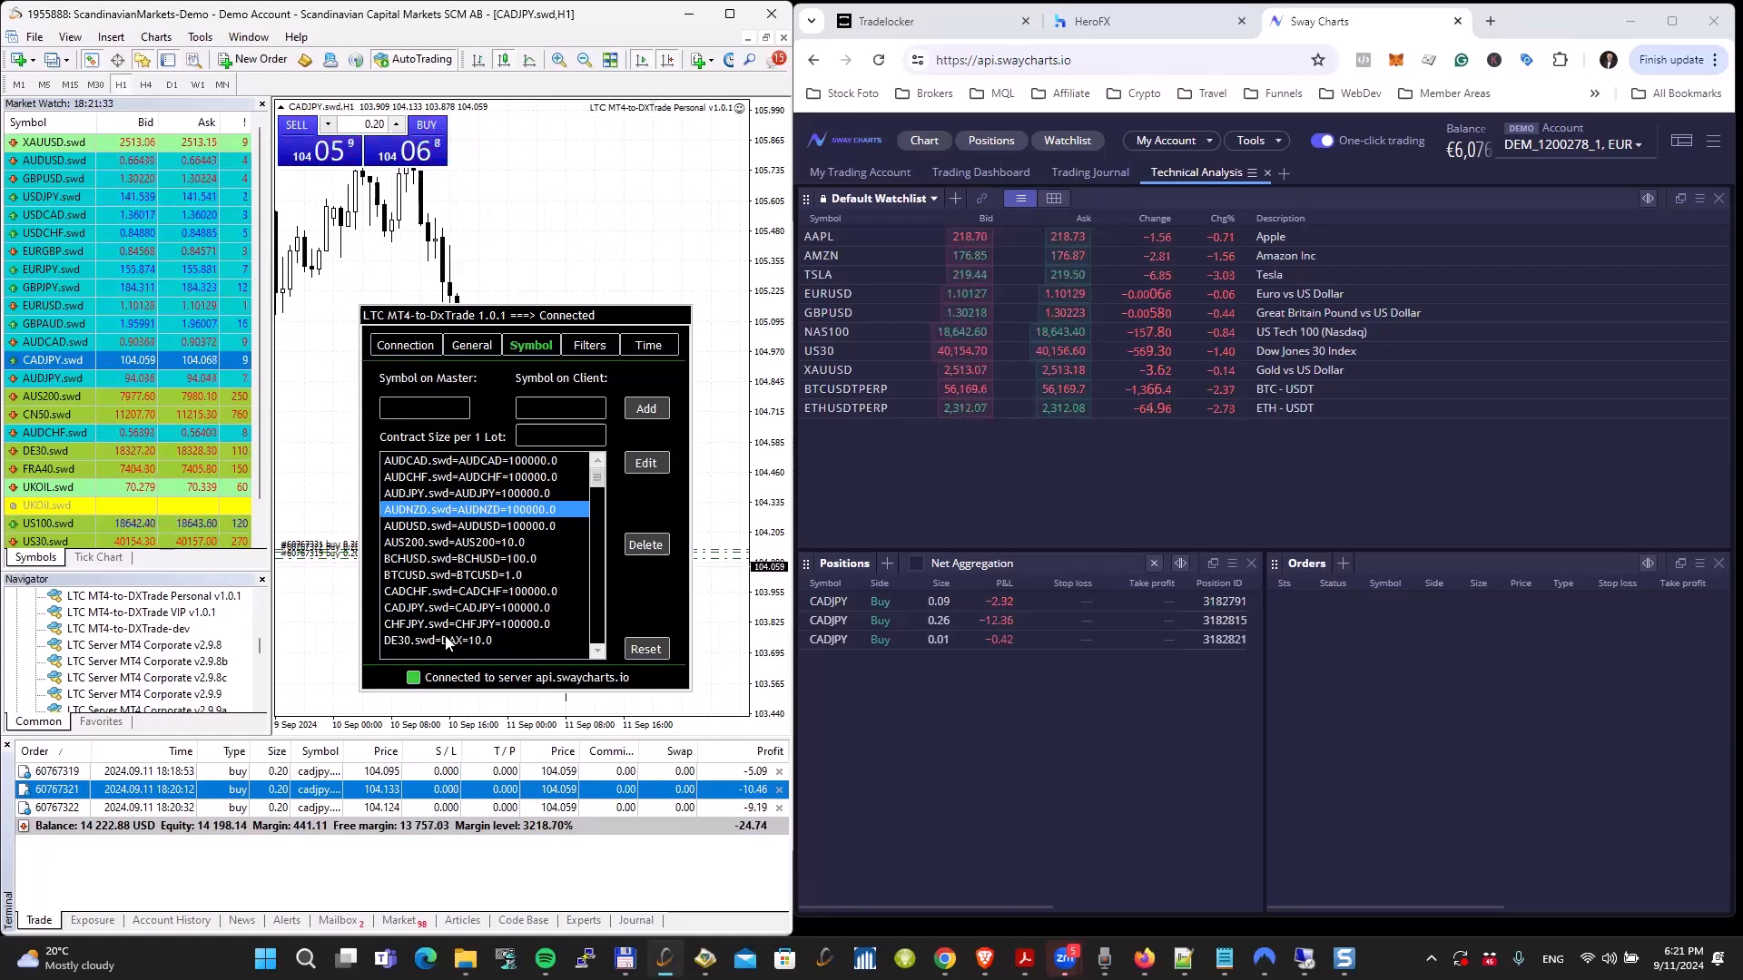
pyautogui.click(402, 640)
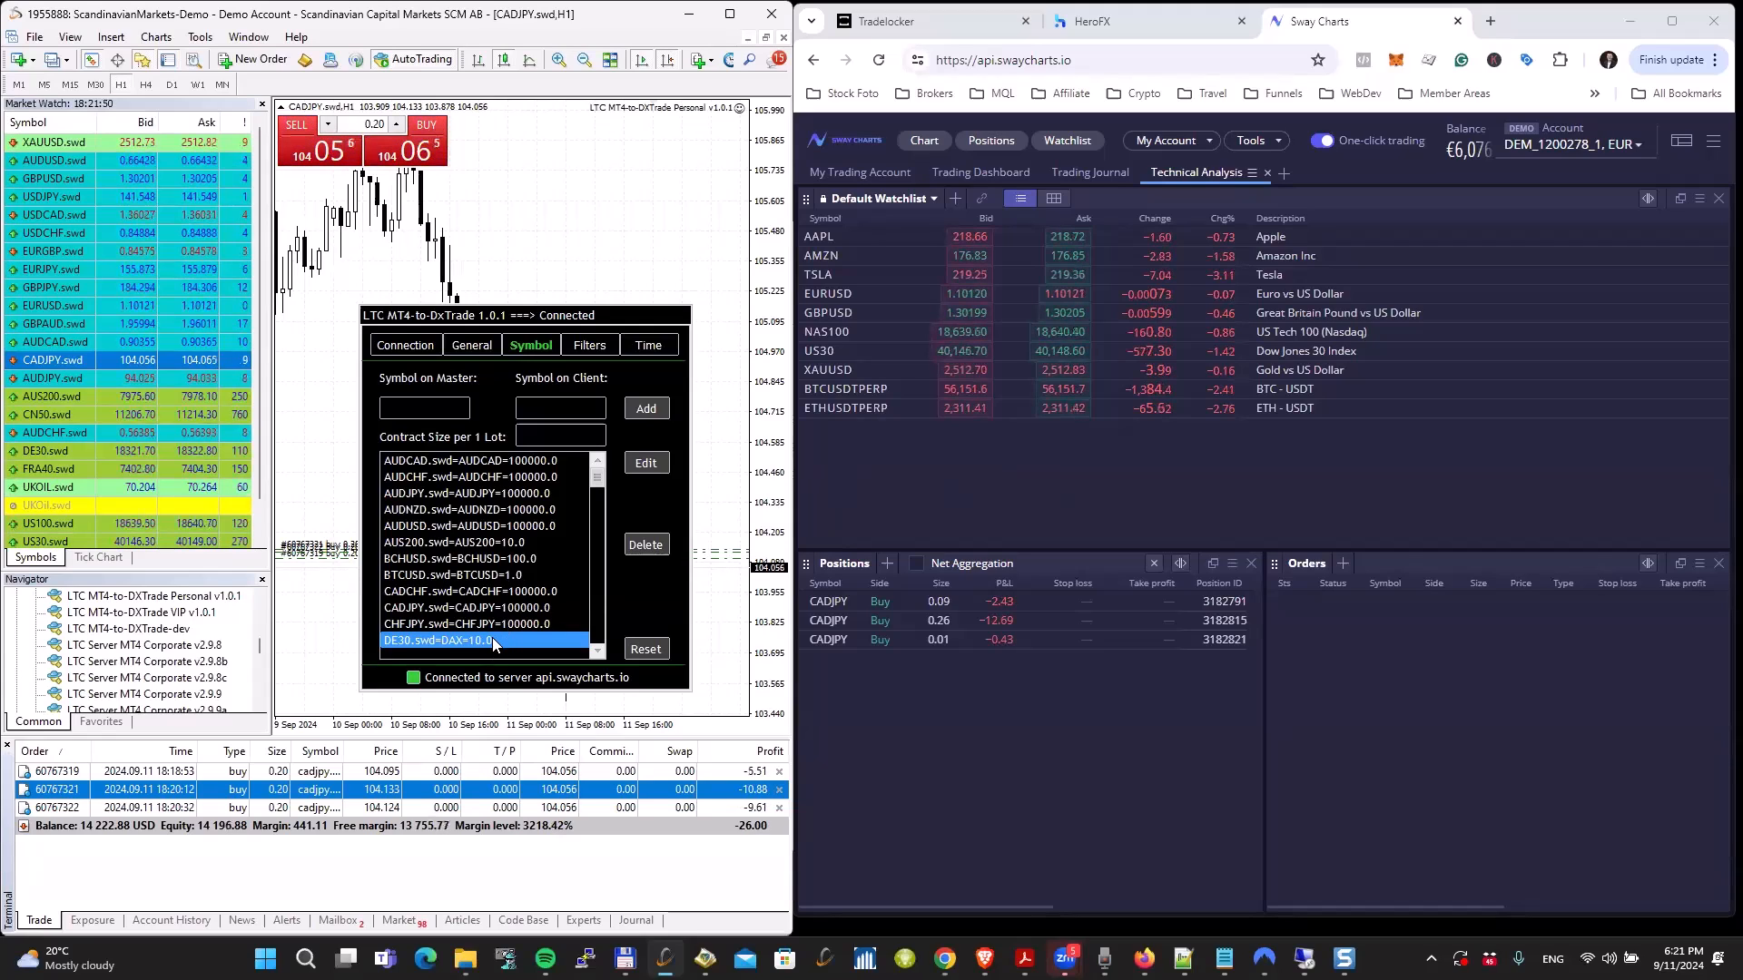
pyautogui.scroll(-2, 598, 502)
pyautogui.moveTo(592, 501); pyautogui.dragTo(590, 646)
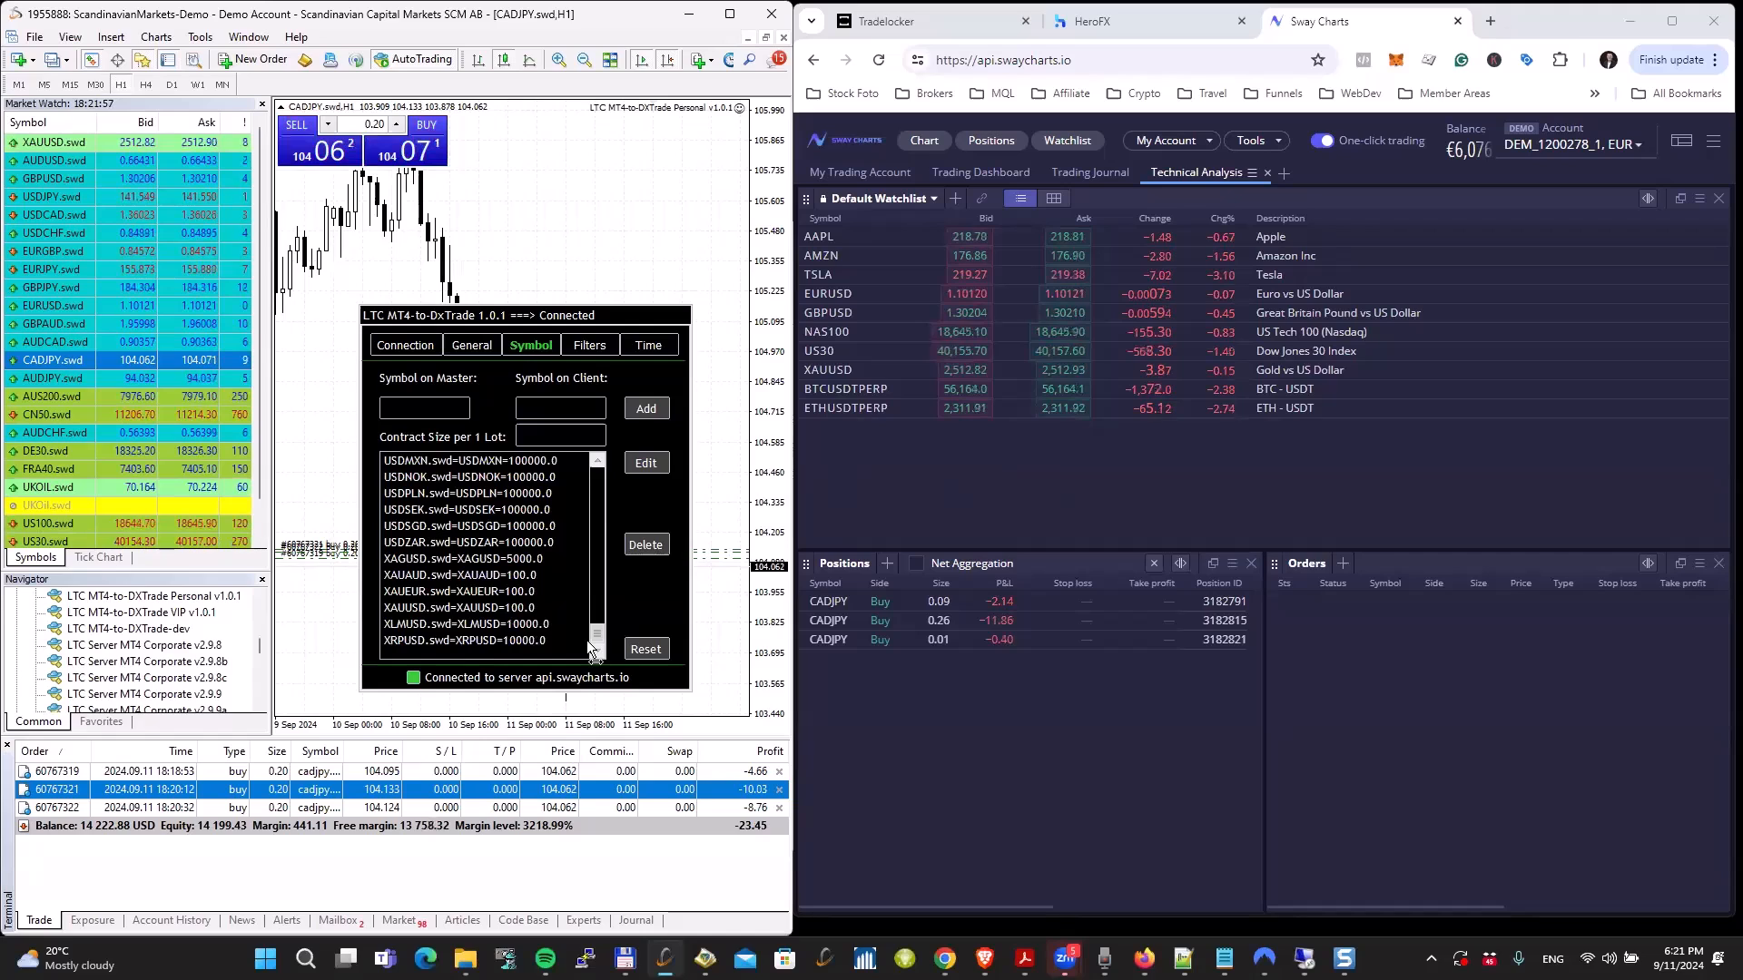
pyautogui.moveTo(588, 635); pyautogui.dragTo(613, 467)
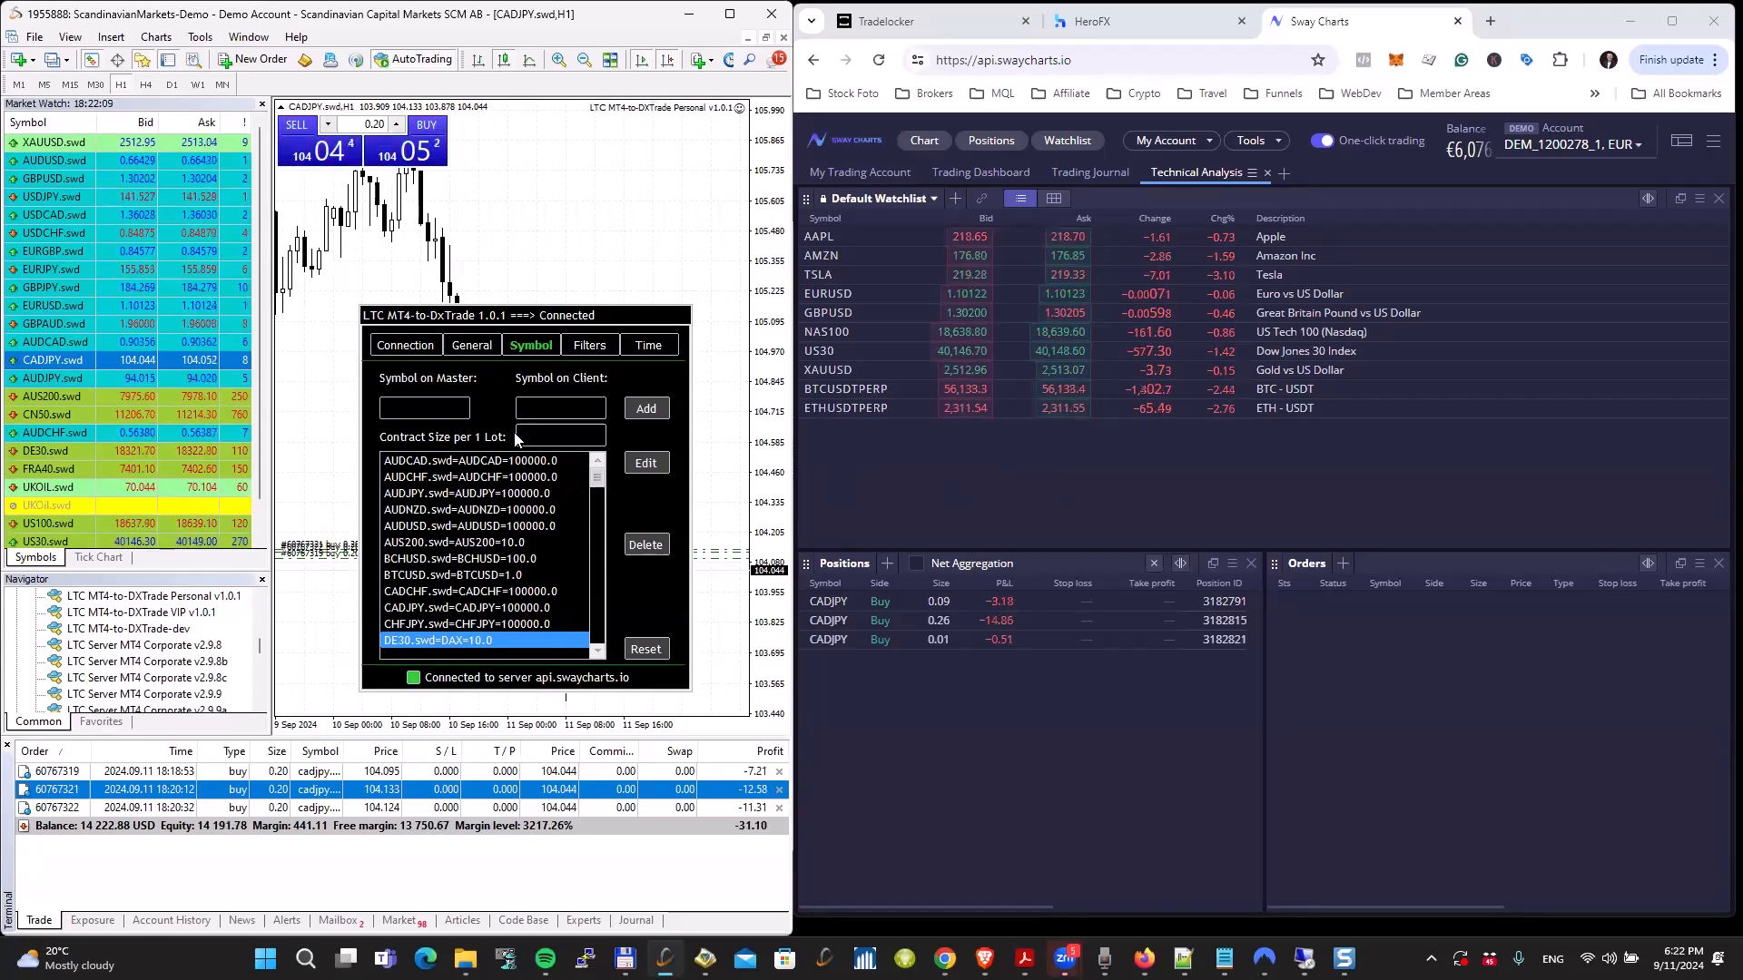
pyautogui.click(531, 462)
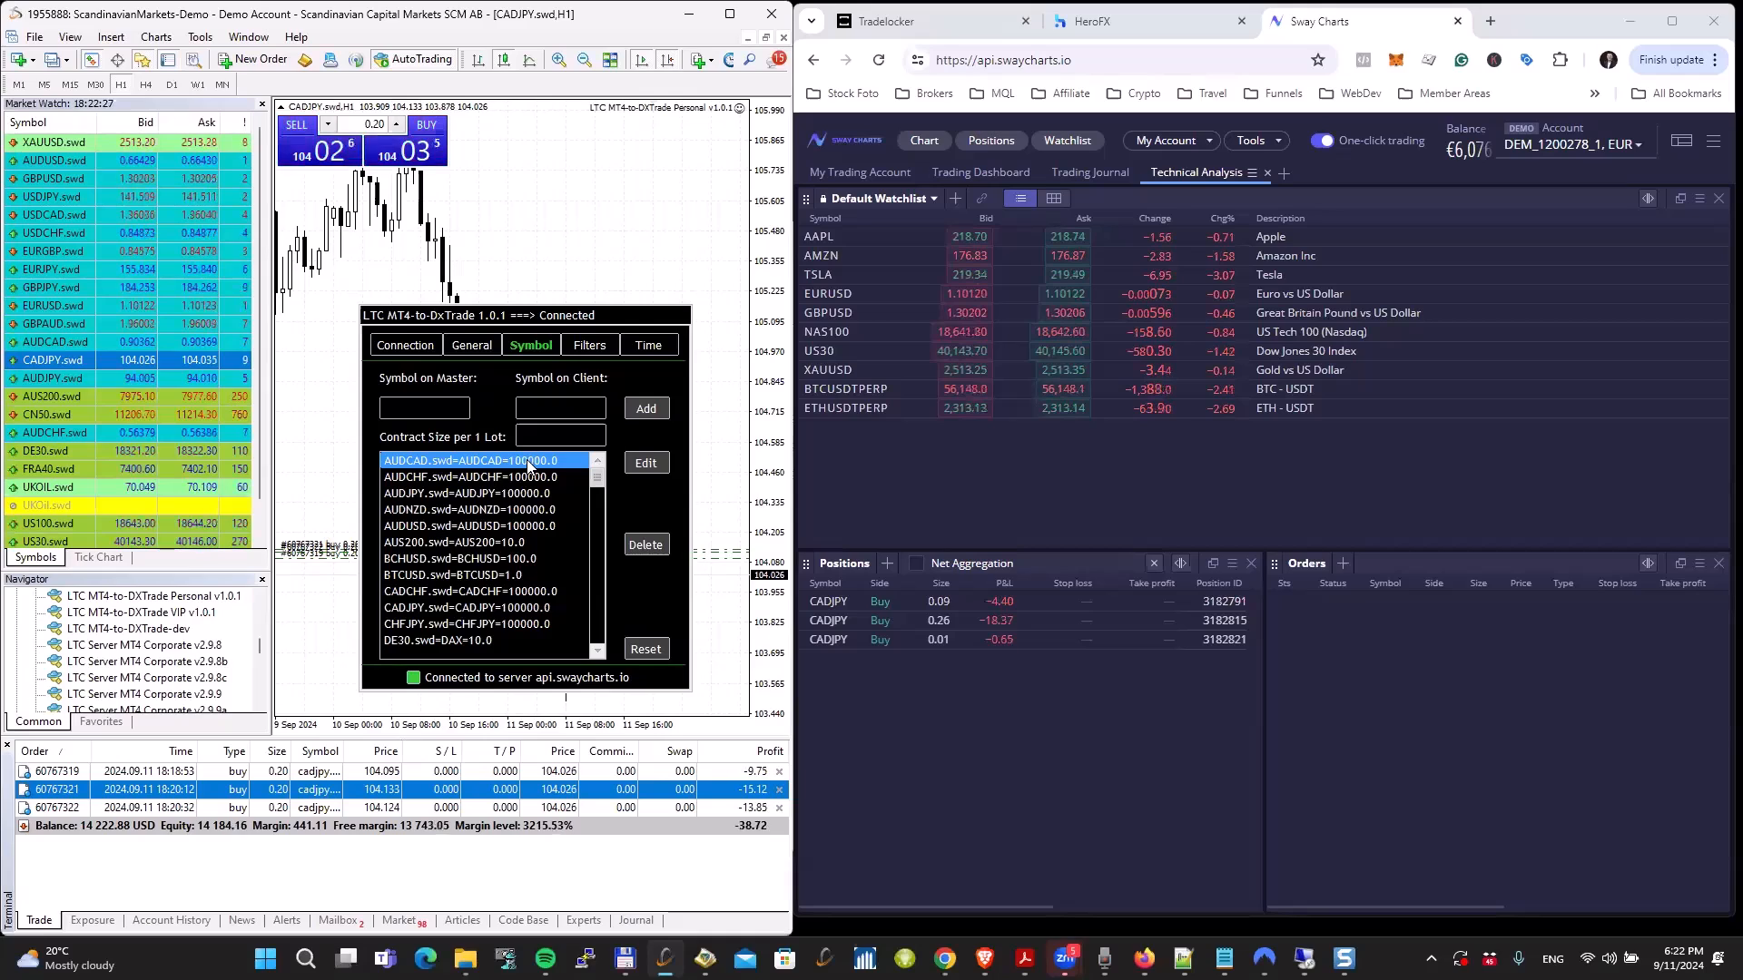
pyautogui.click(454, 542)
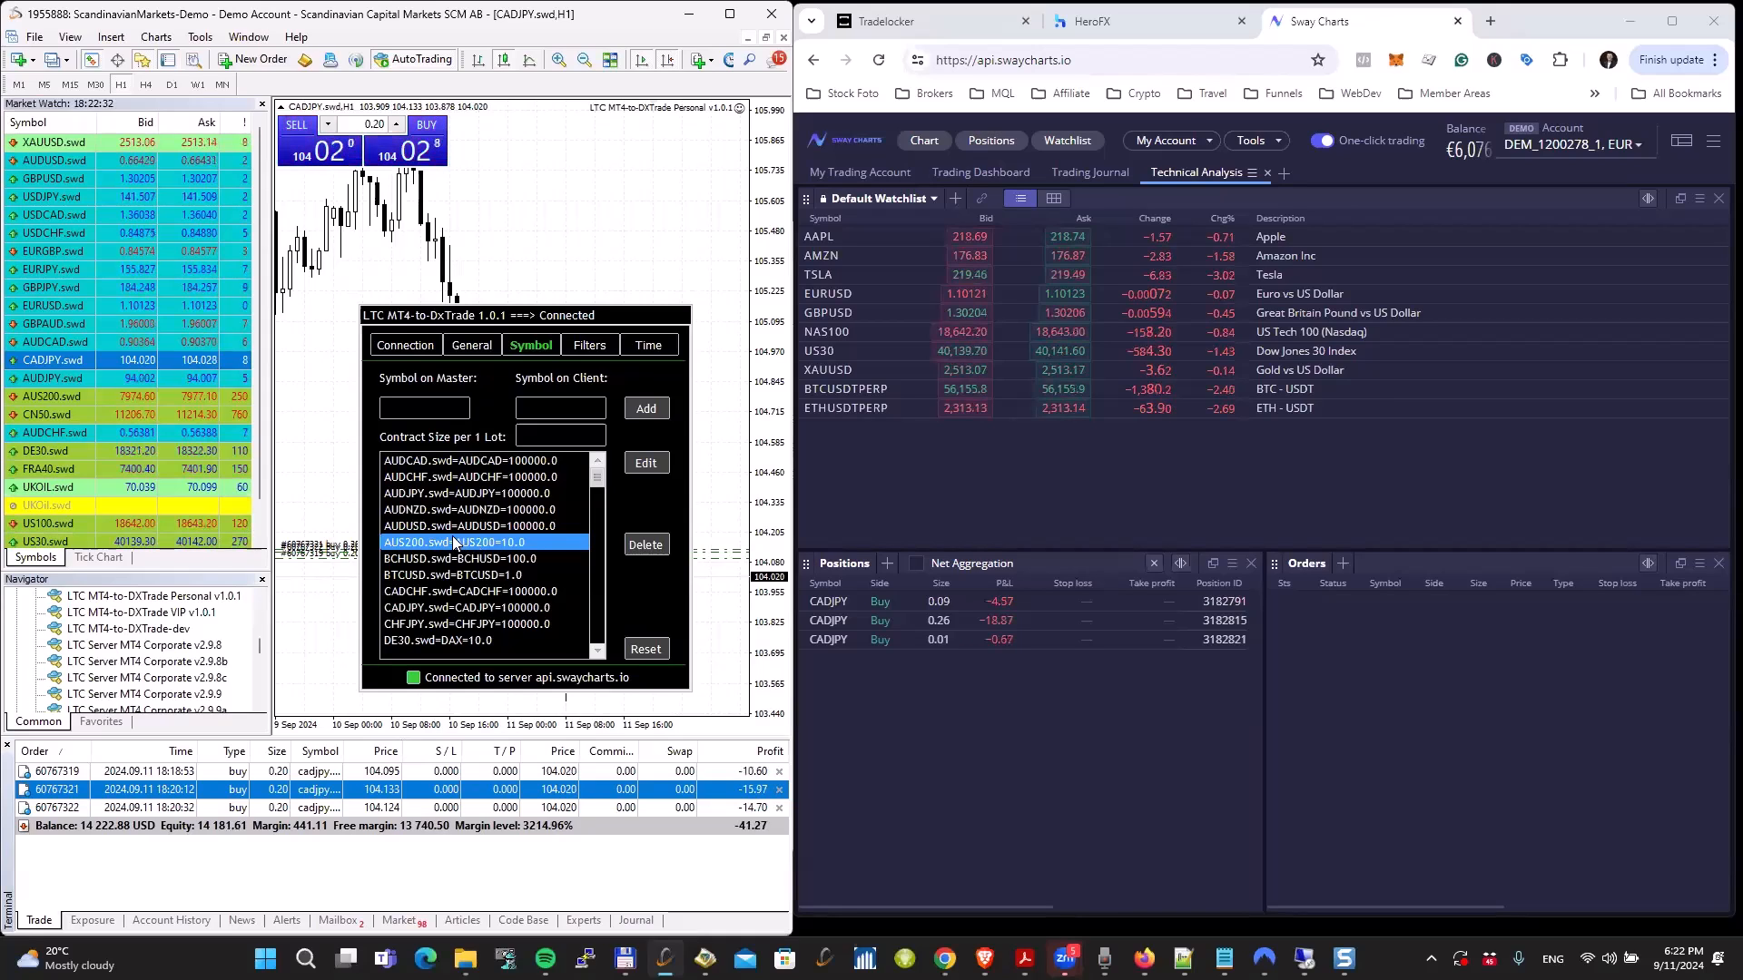
pyautogui.click(496, 639)
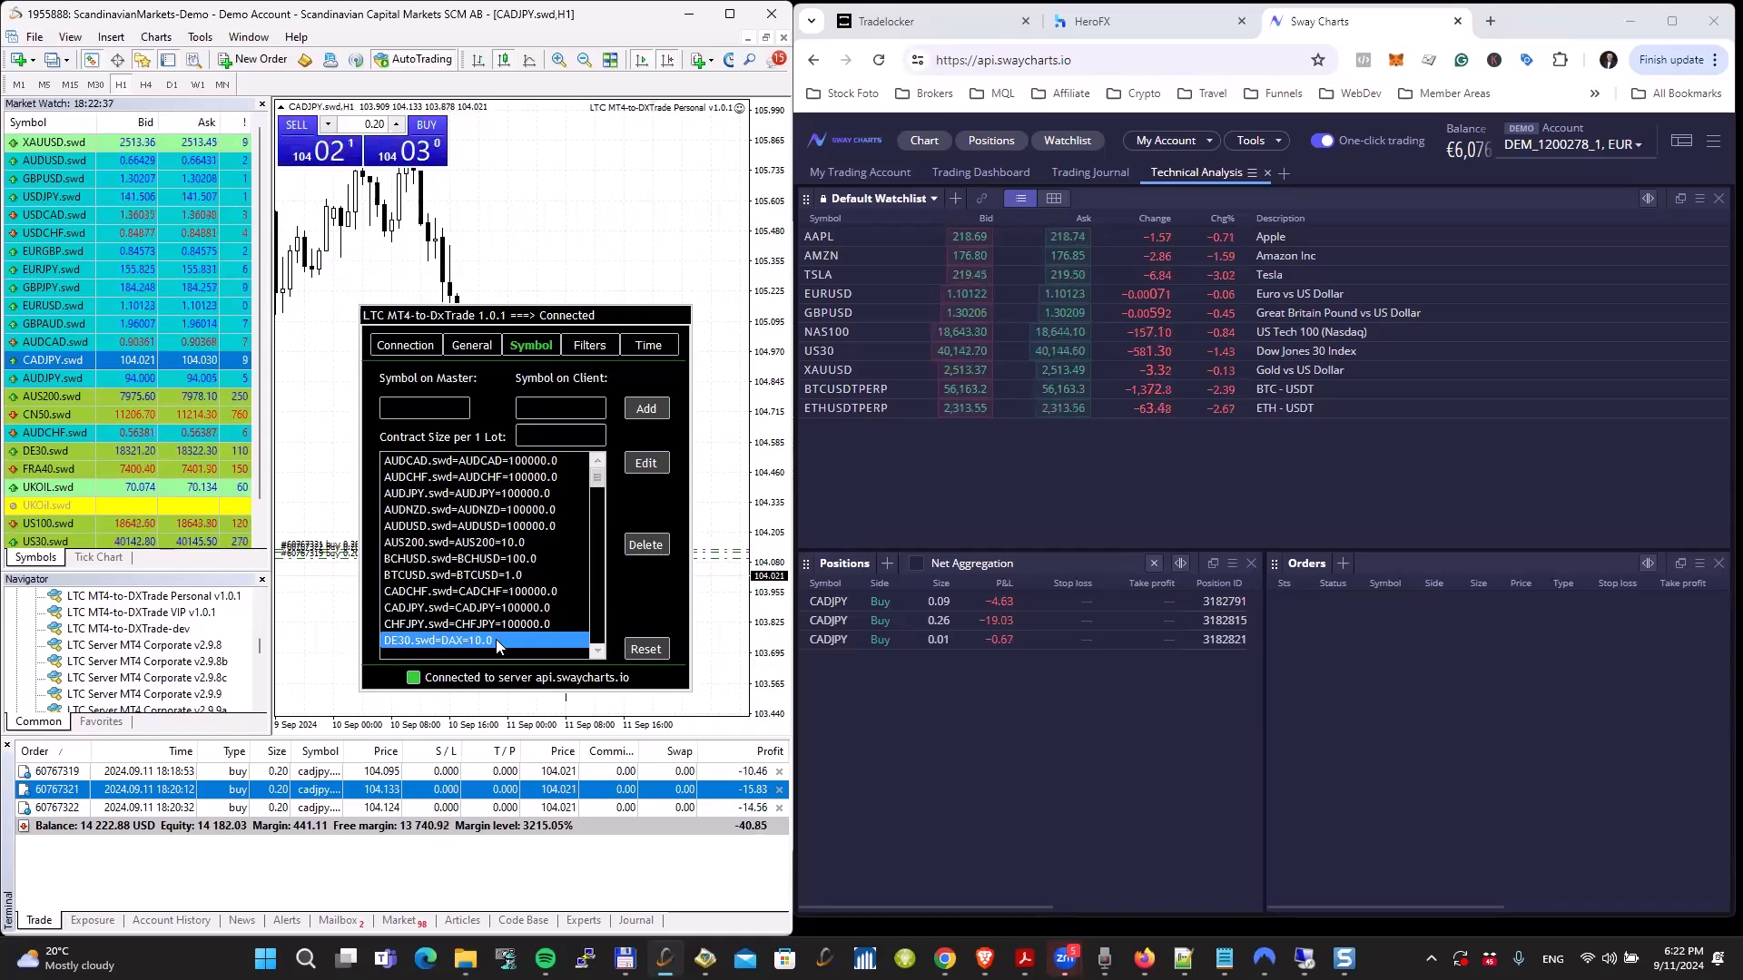
# Step: Check the contract size of AUS200.swd in its MetaTrader contract specification
pyautogui.click(534, 576)
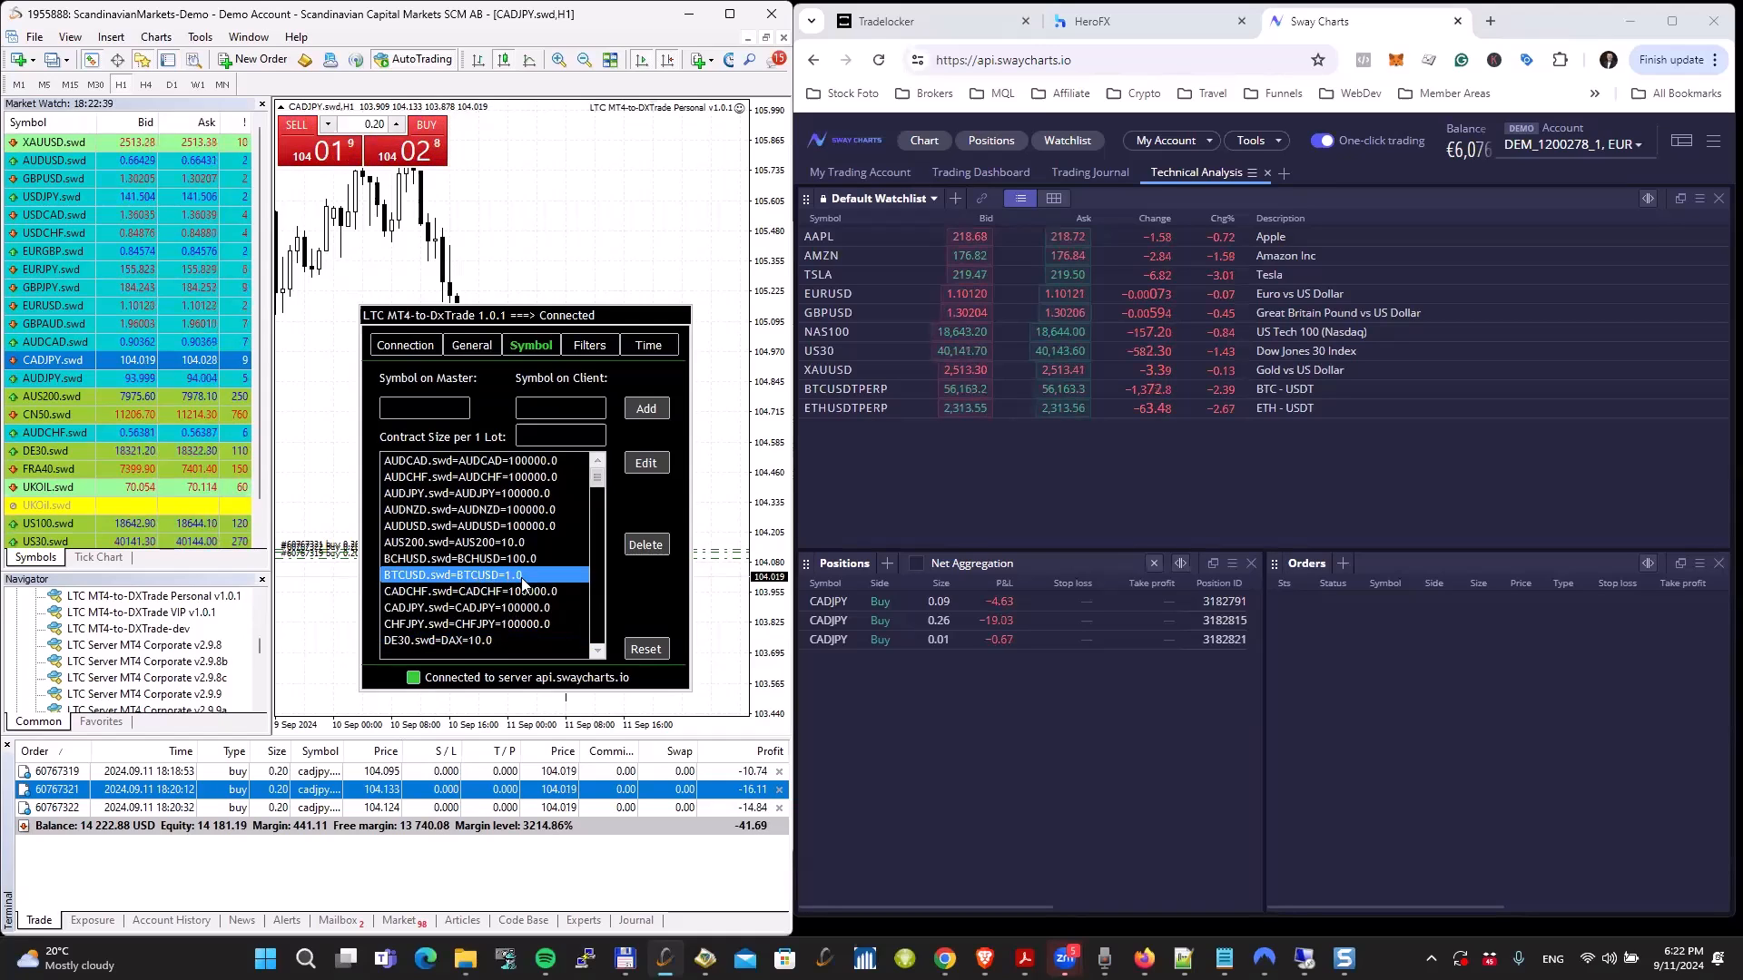
pyautogui.rightClick(99, 396)
pyautogui.click(177, 491)
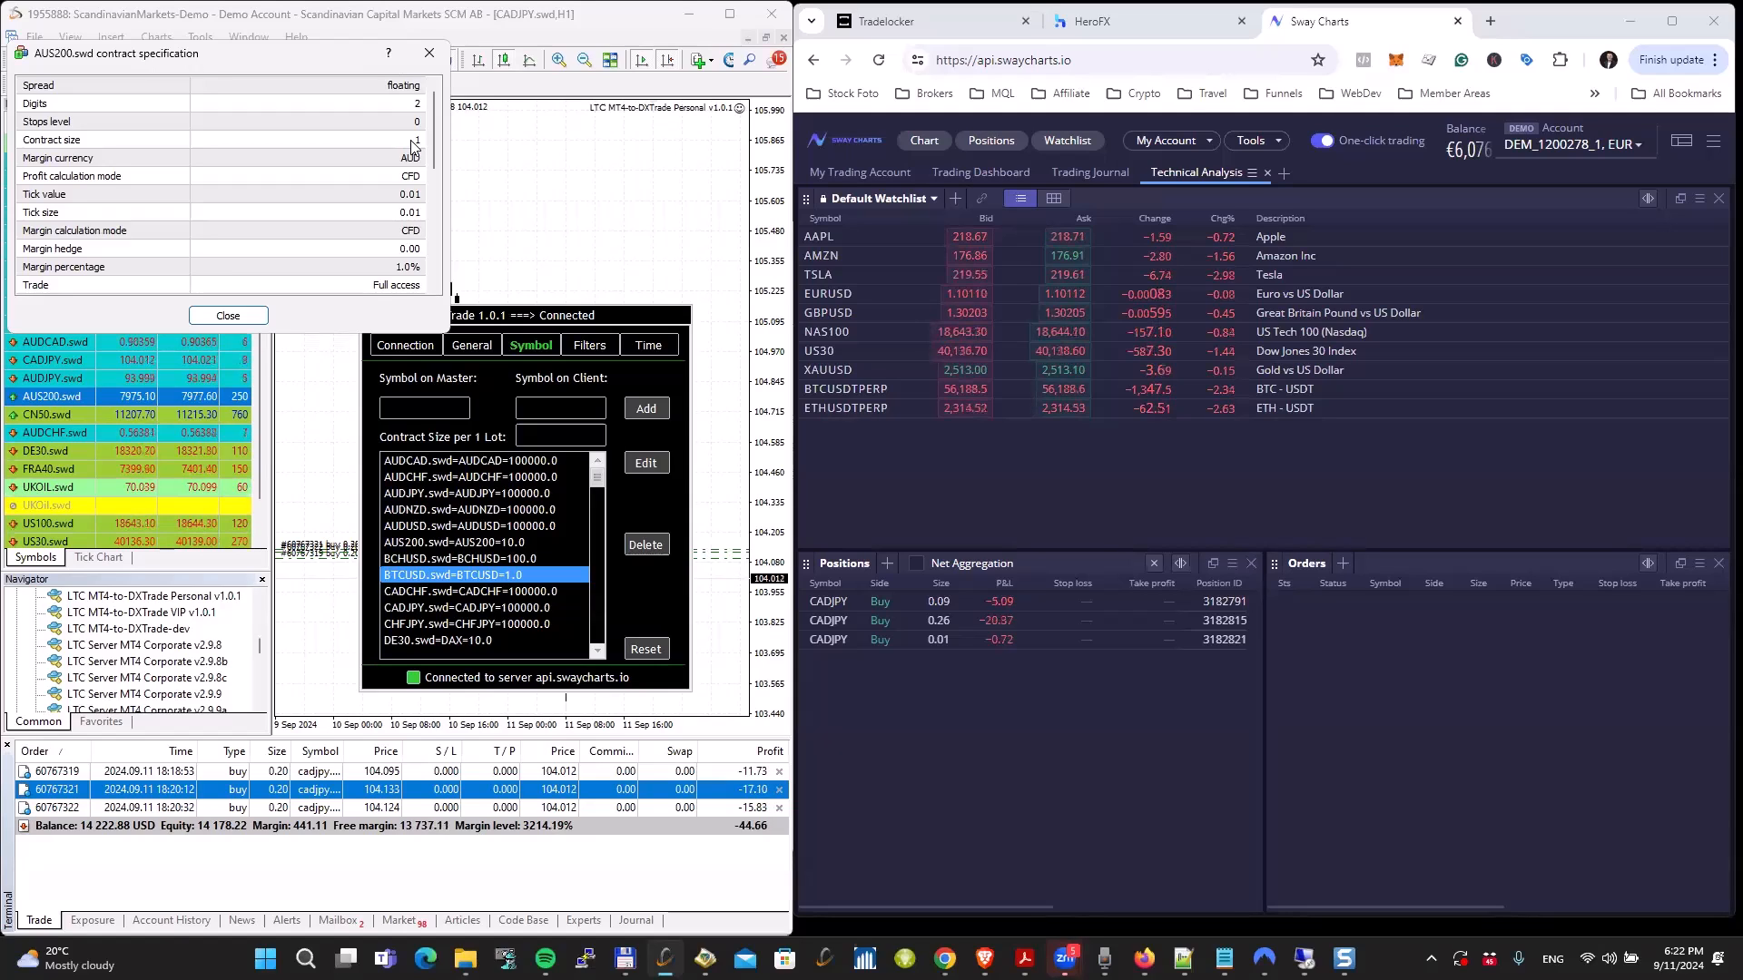
pyautogui.click(429, 52)
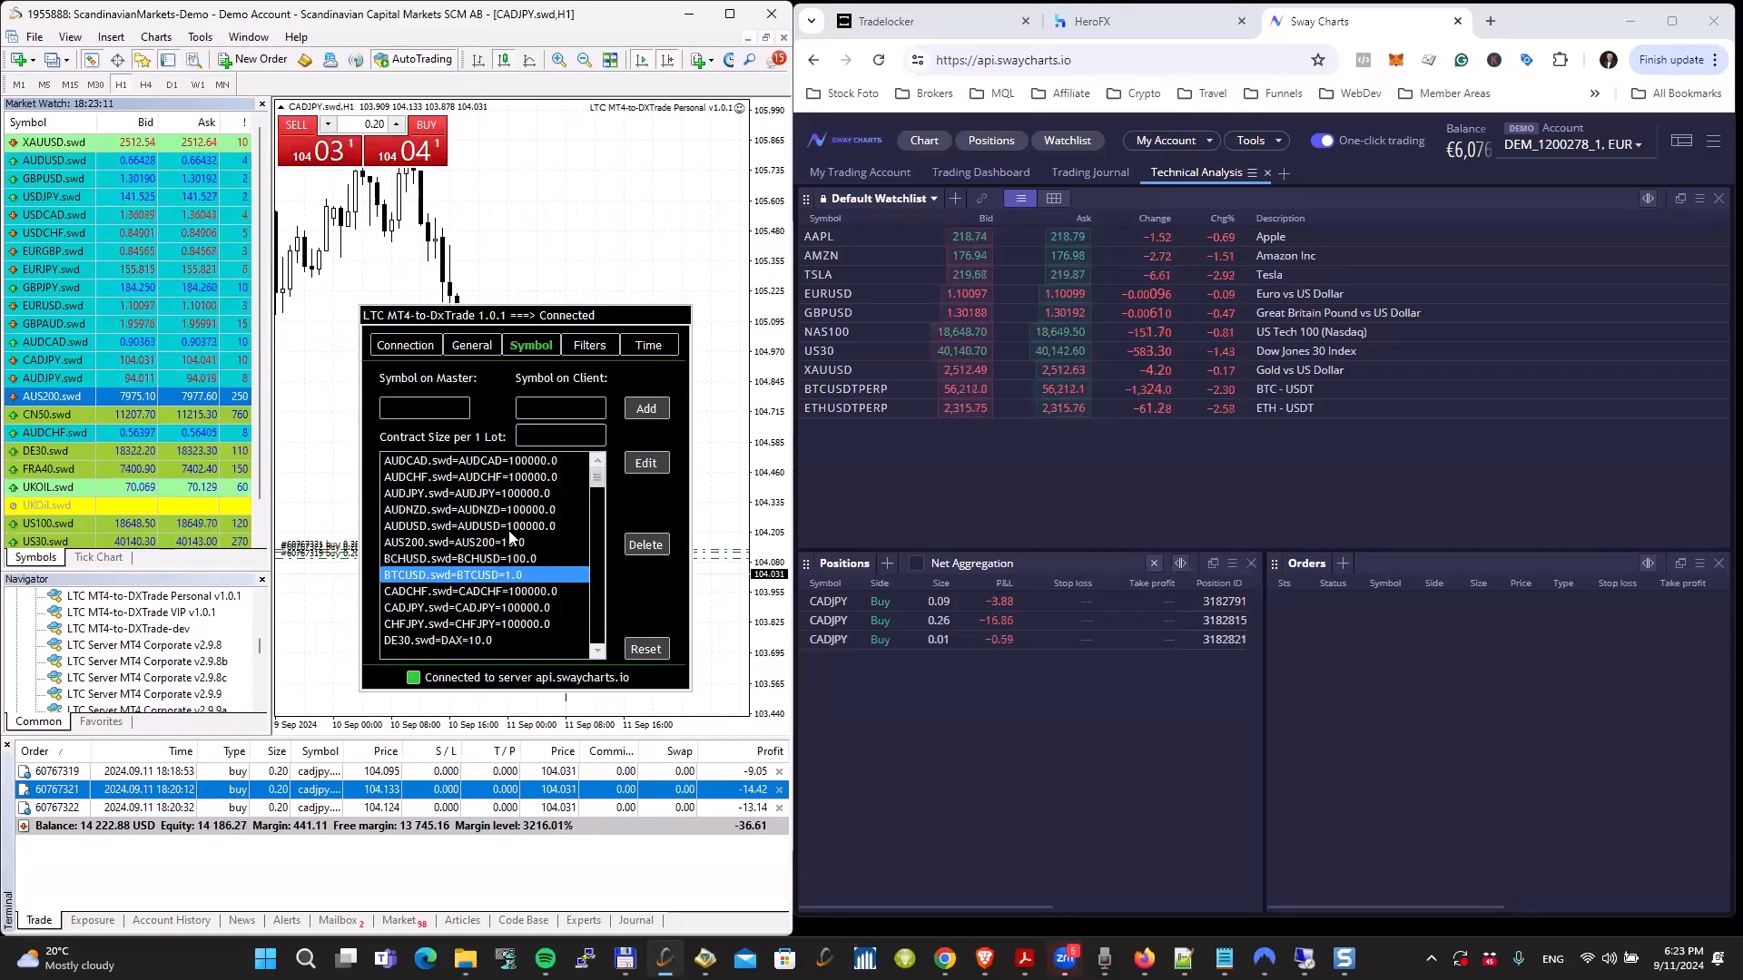
# Step: Open the BTCUSD.swd mapping for editing, save it, and review the other symbol mappings, including USDNOK and USDJPY
pyautogui.click(649, 466)
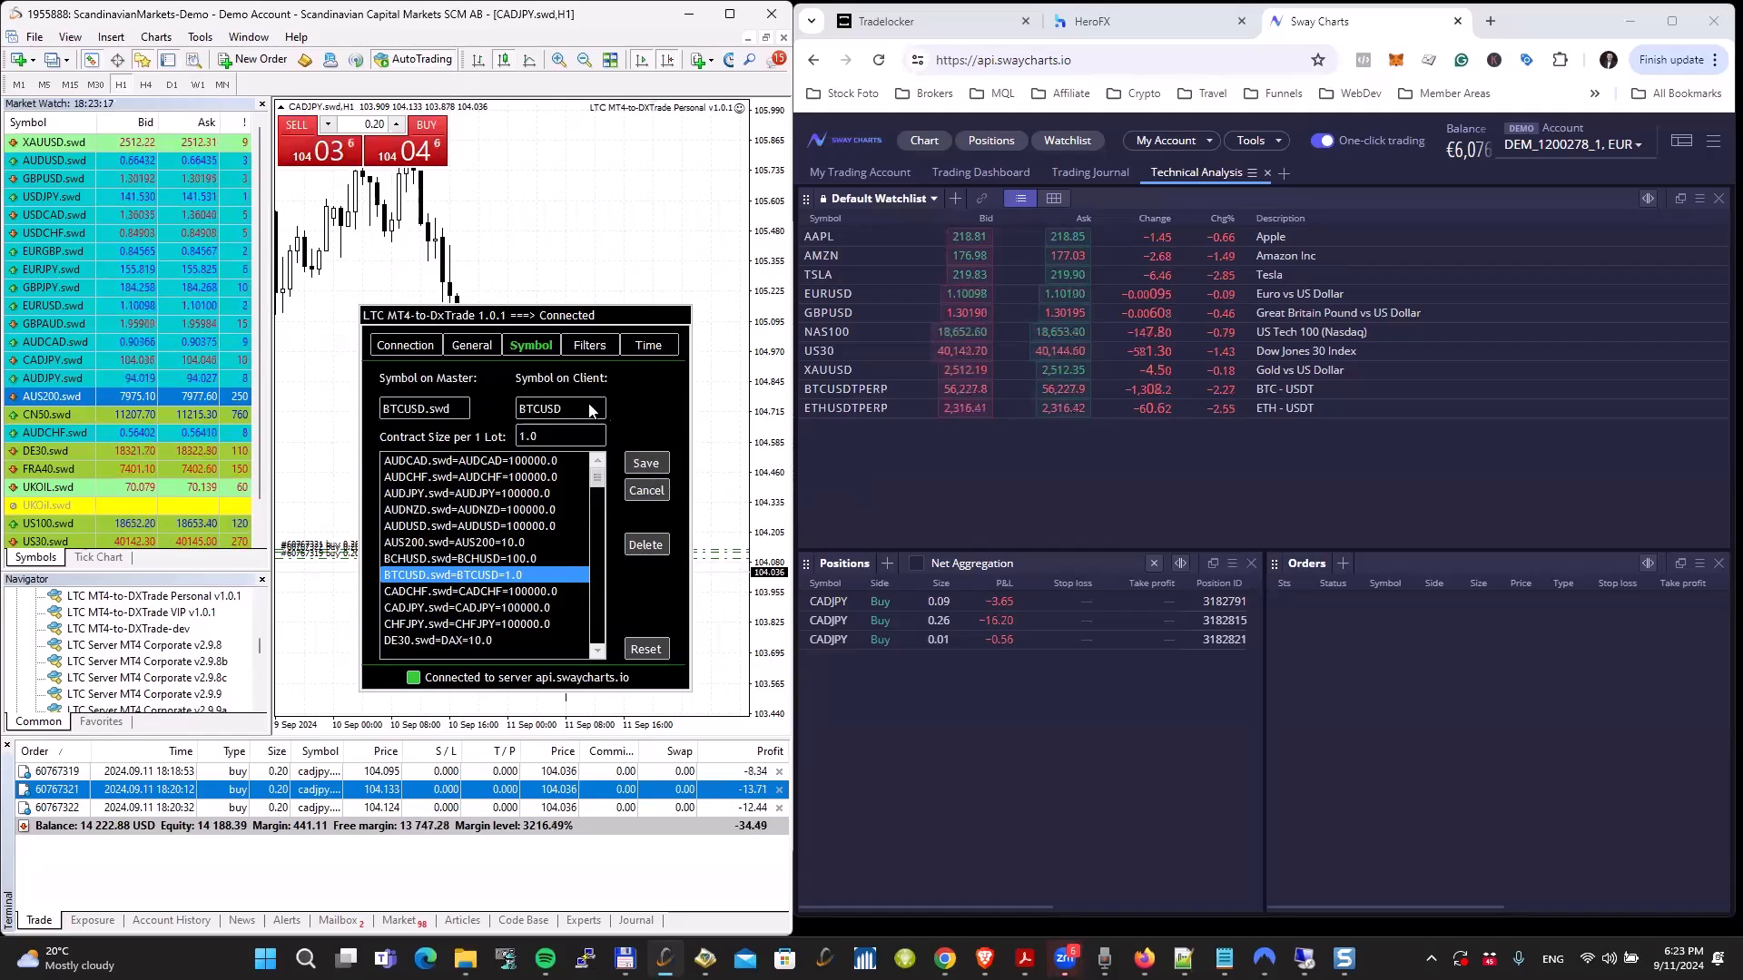
pyautogui.click(645, 463)
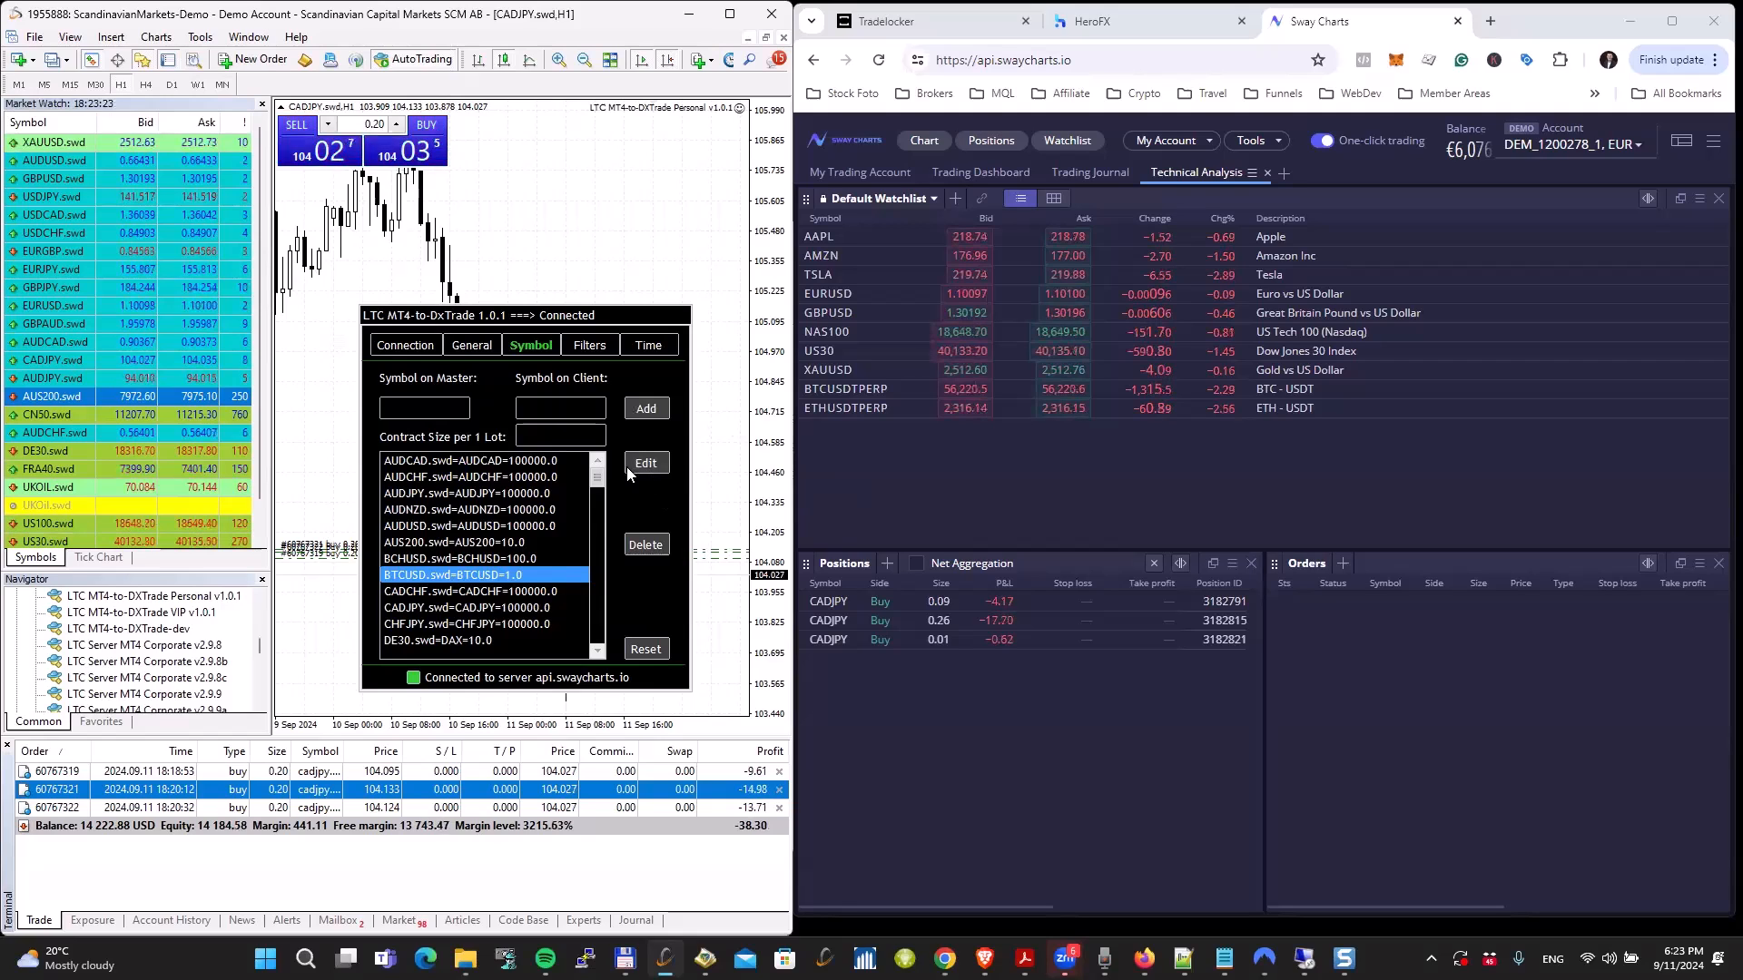
pyautogui.moveTo(596, 480); pyautogui.dragTo(597, 624)
pyautogui.click(481, 543)
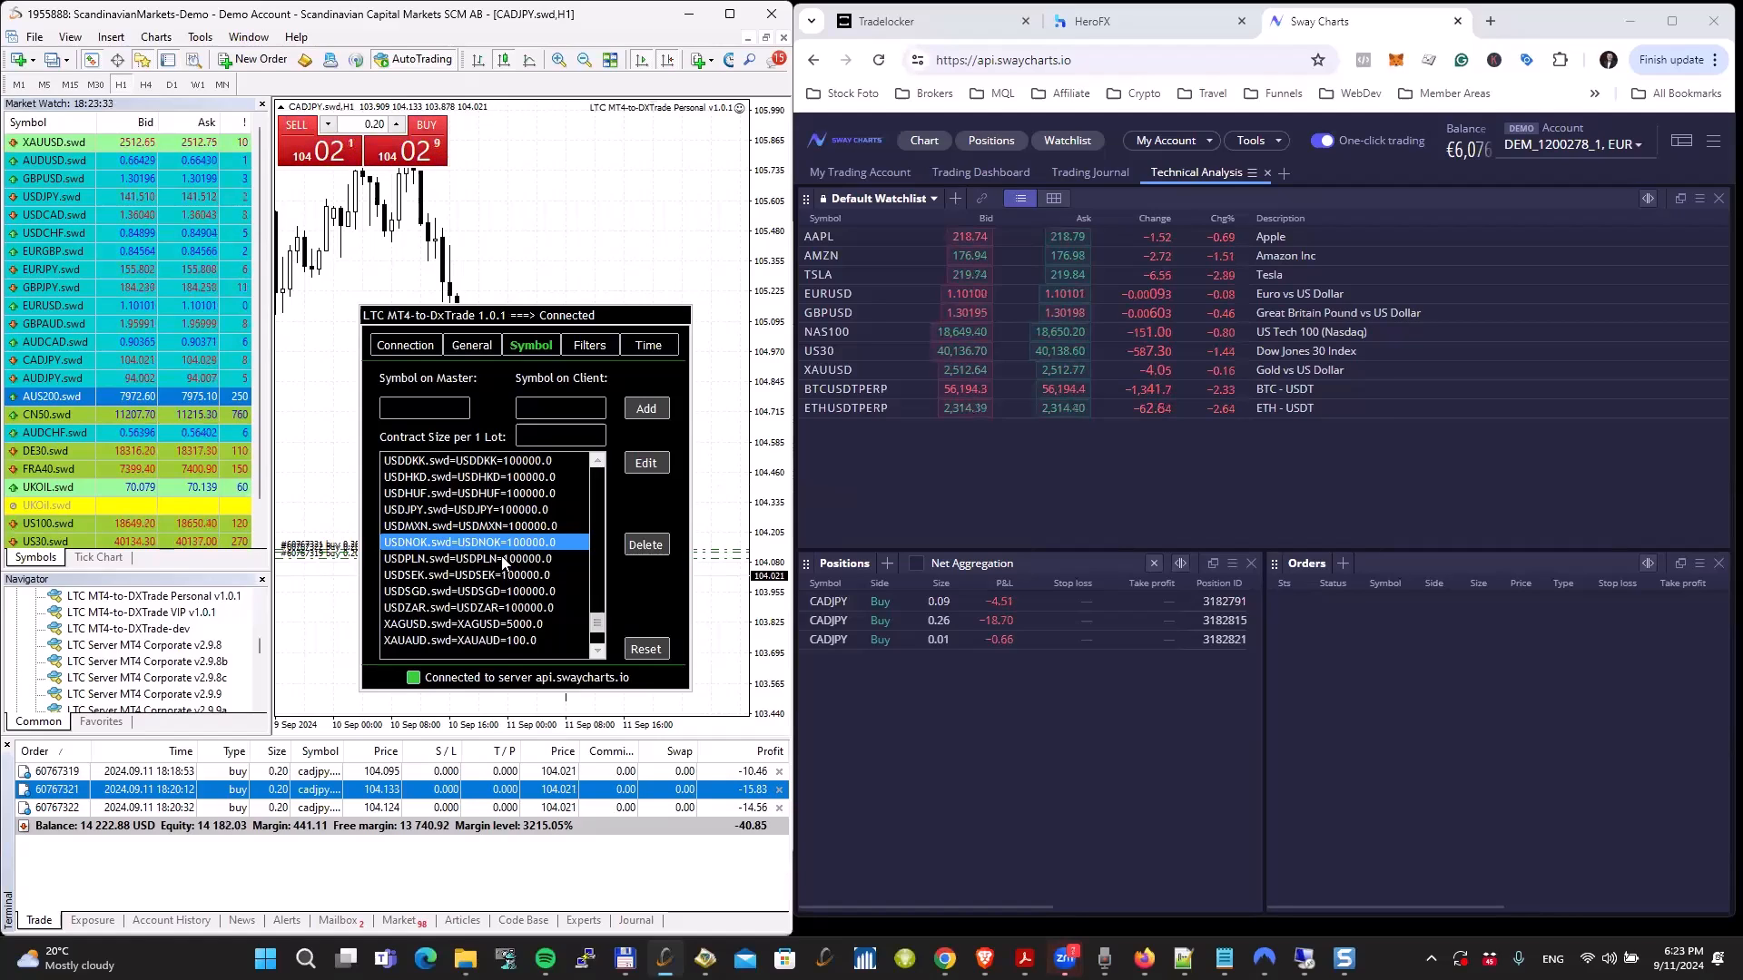
pyautogui.click(478, 527)
pyautogui.click(480, 510)
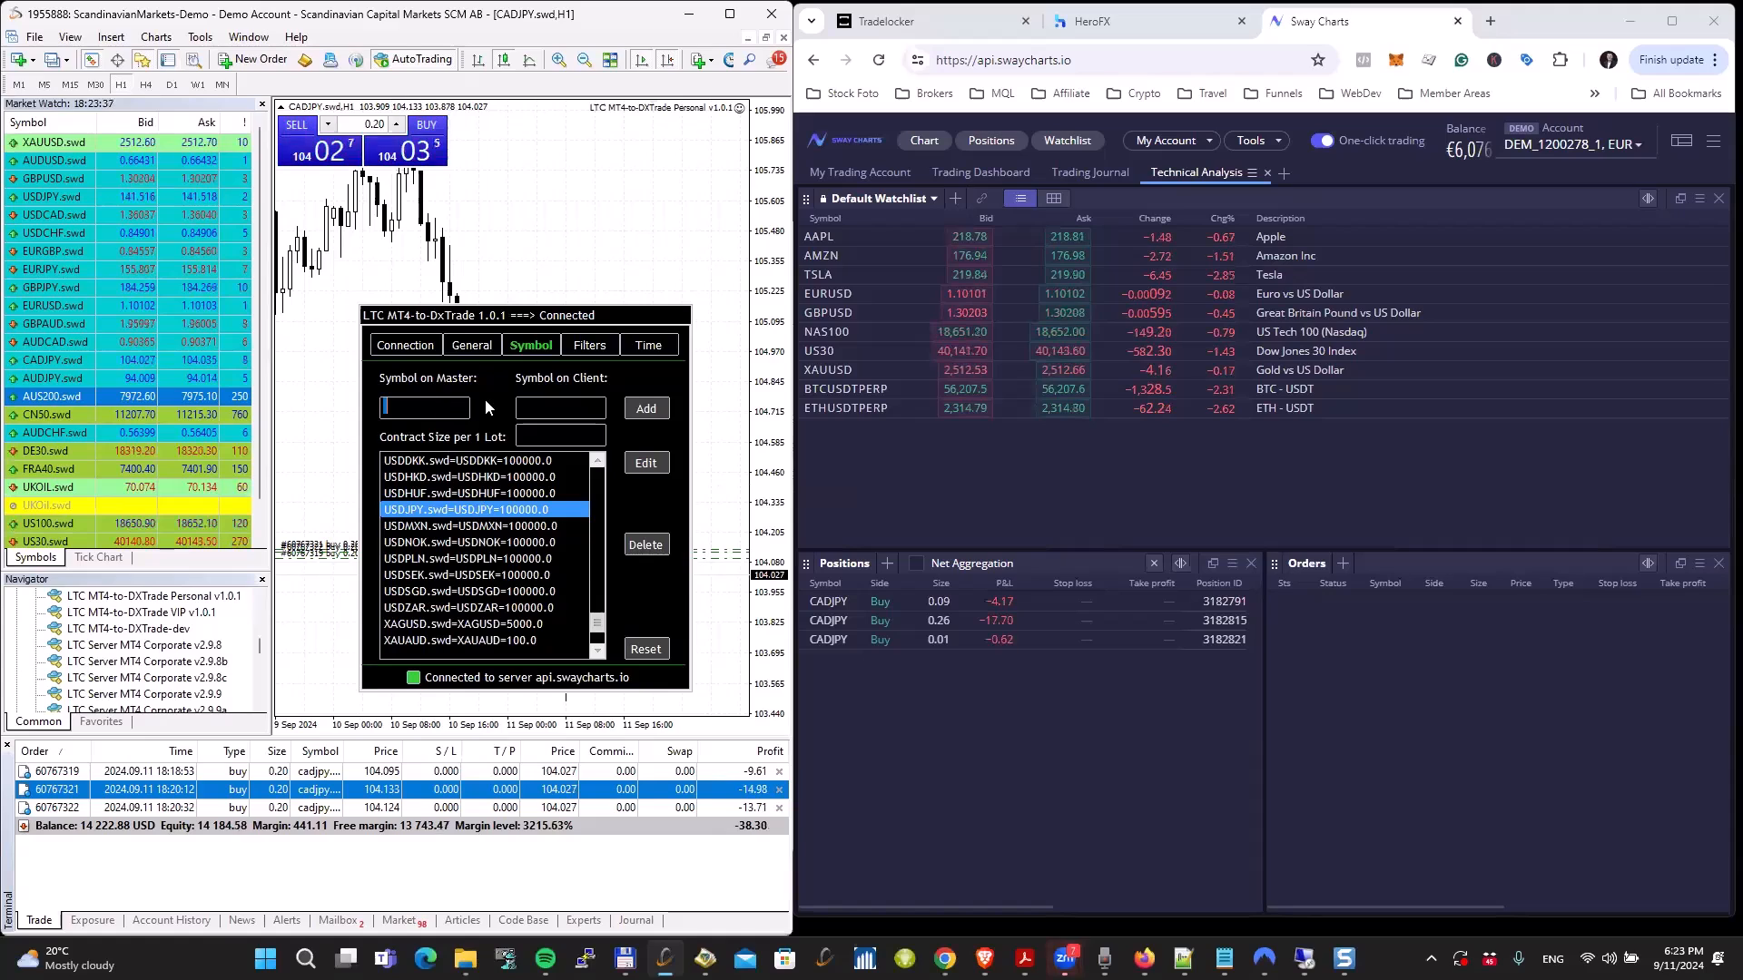
pyautogui.moveTo(597, 623); pyautogui.dragTo(590, 499)
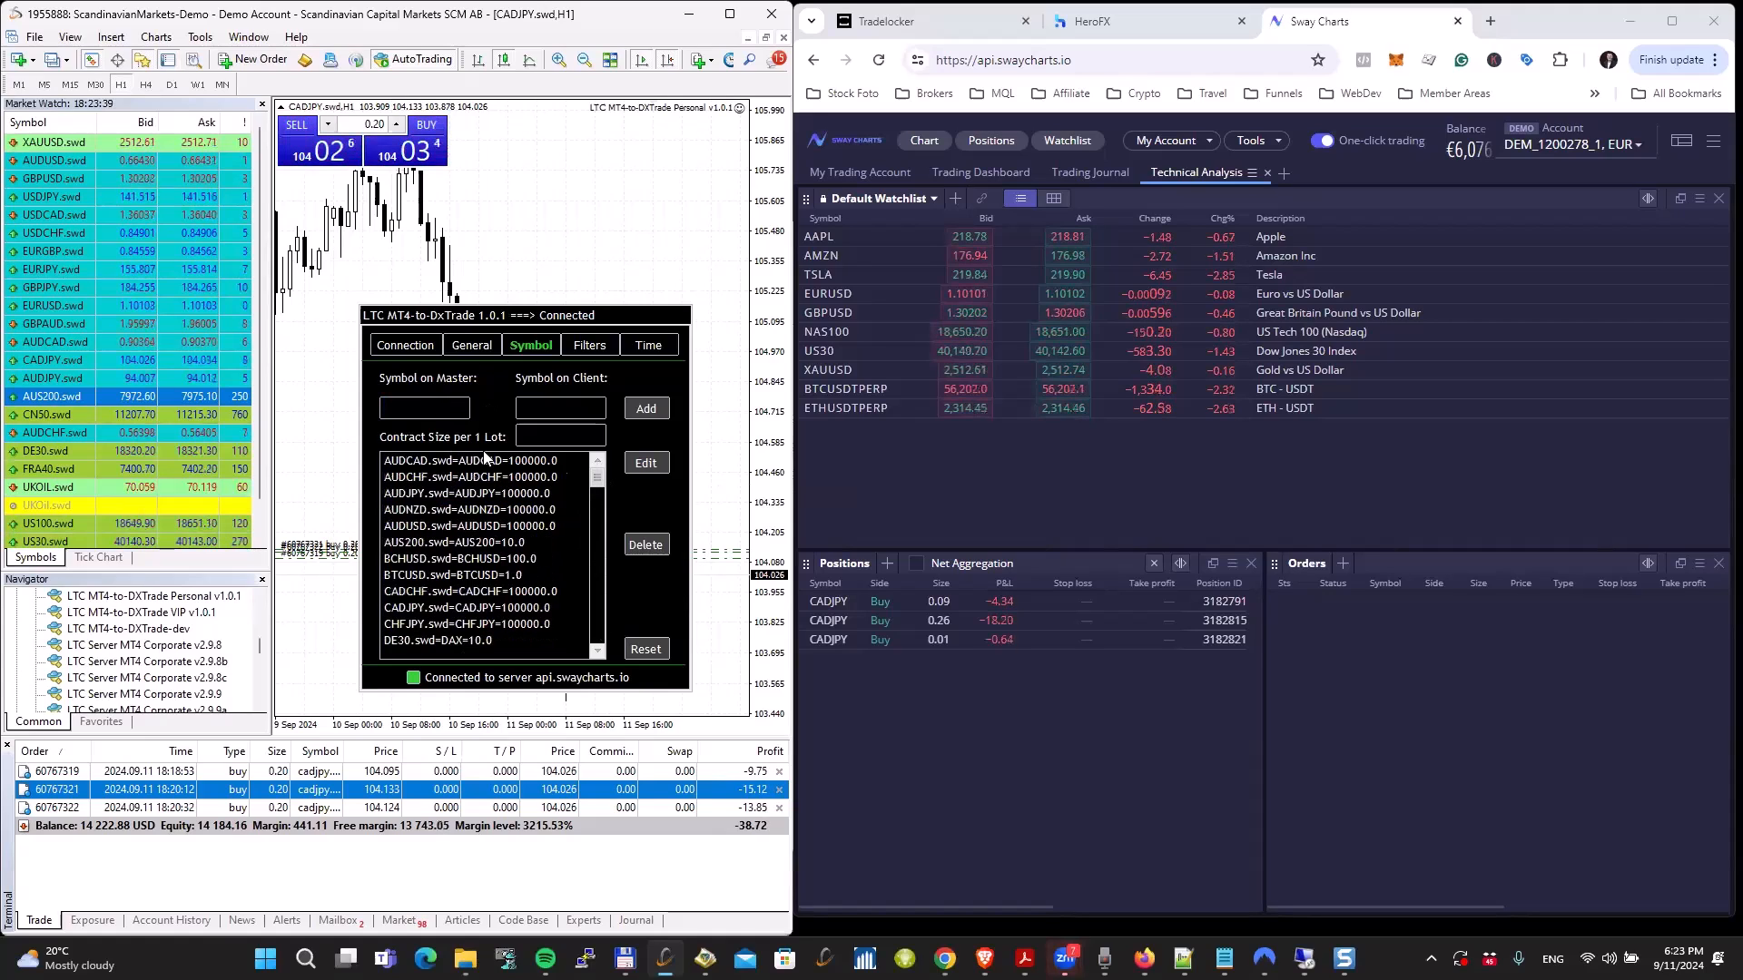
# Step: Try adding a symbol mapping from AAA.swd to AAA with a contract size of 100000, and reset the mapping list to its defaults
pyautogui.click(406, 409)
pyautogui.write('AA')
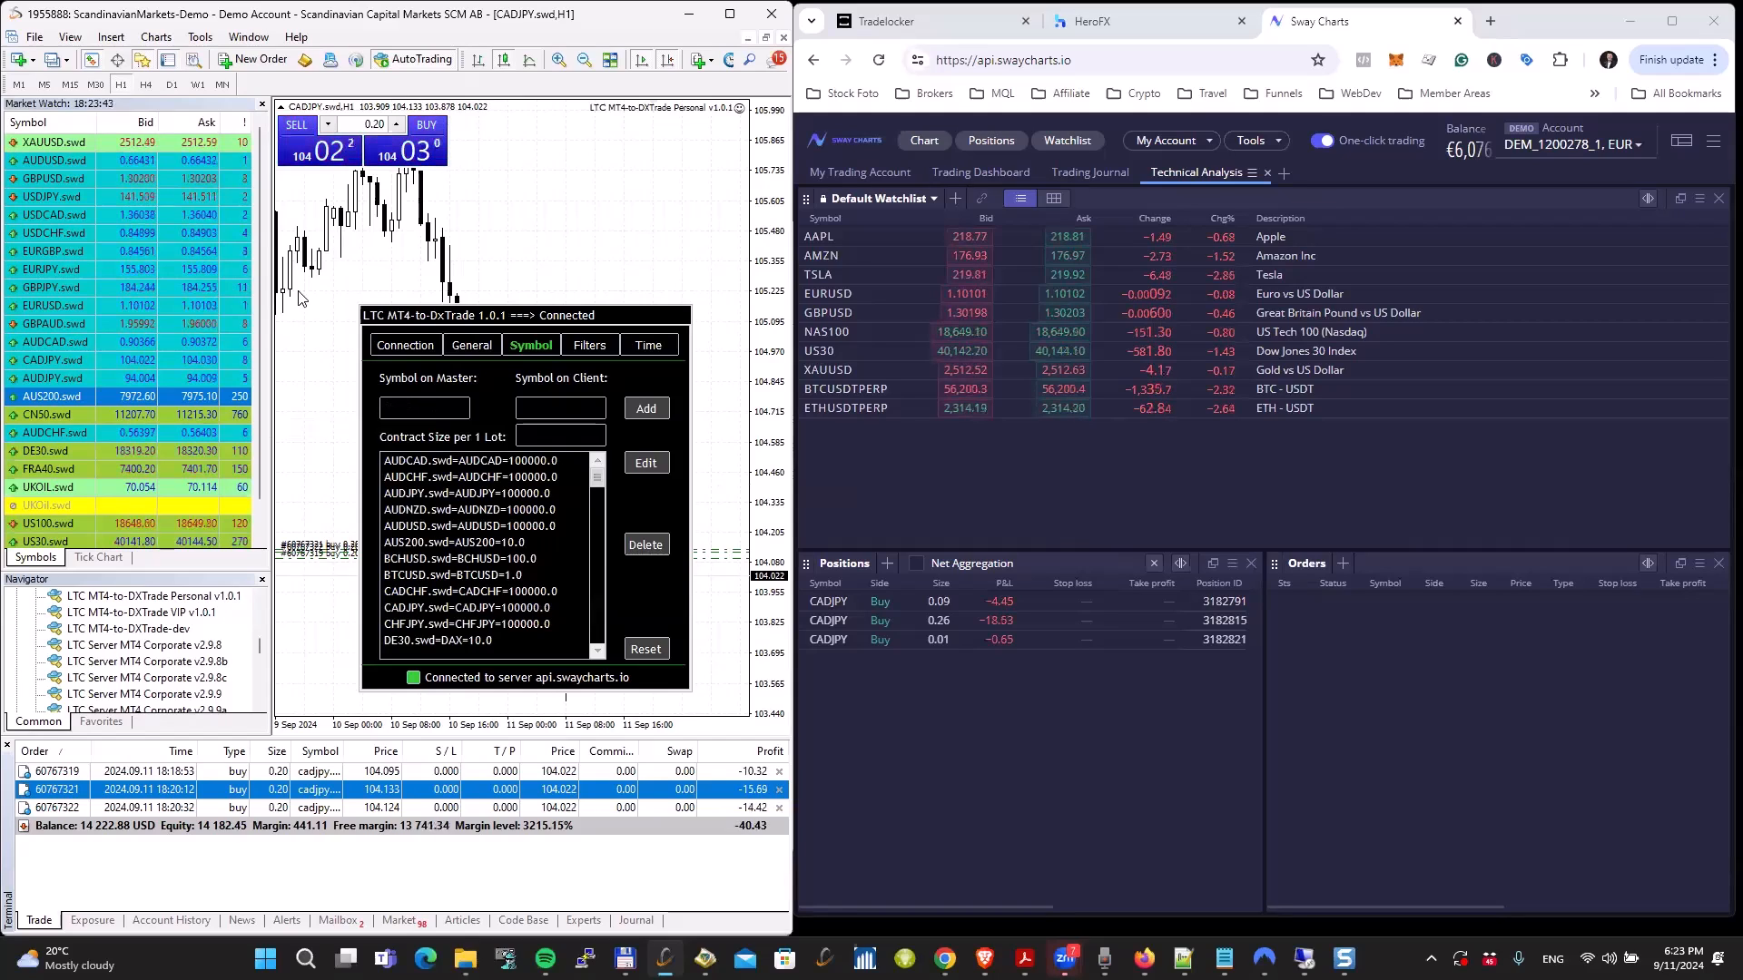
pyautogui.write('A')
pyautogui.write('.swd')
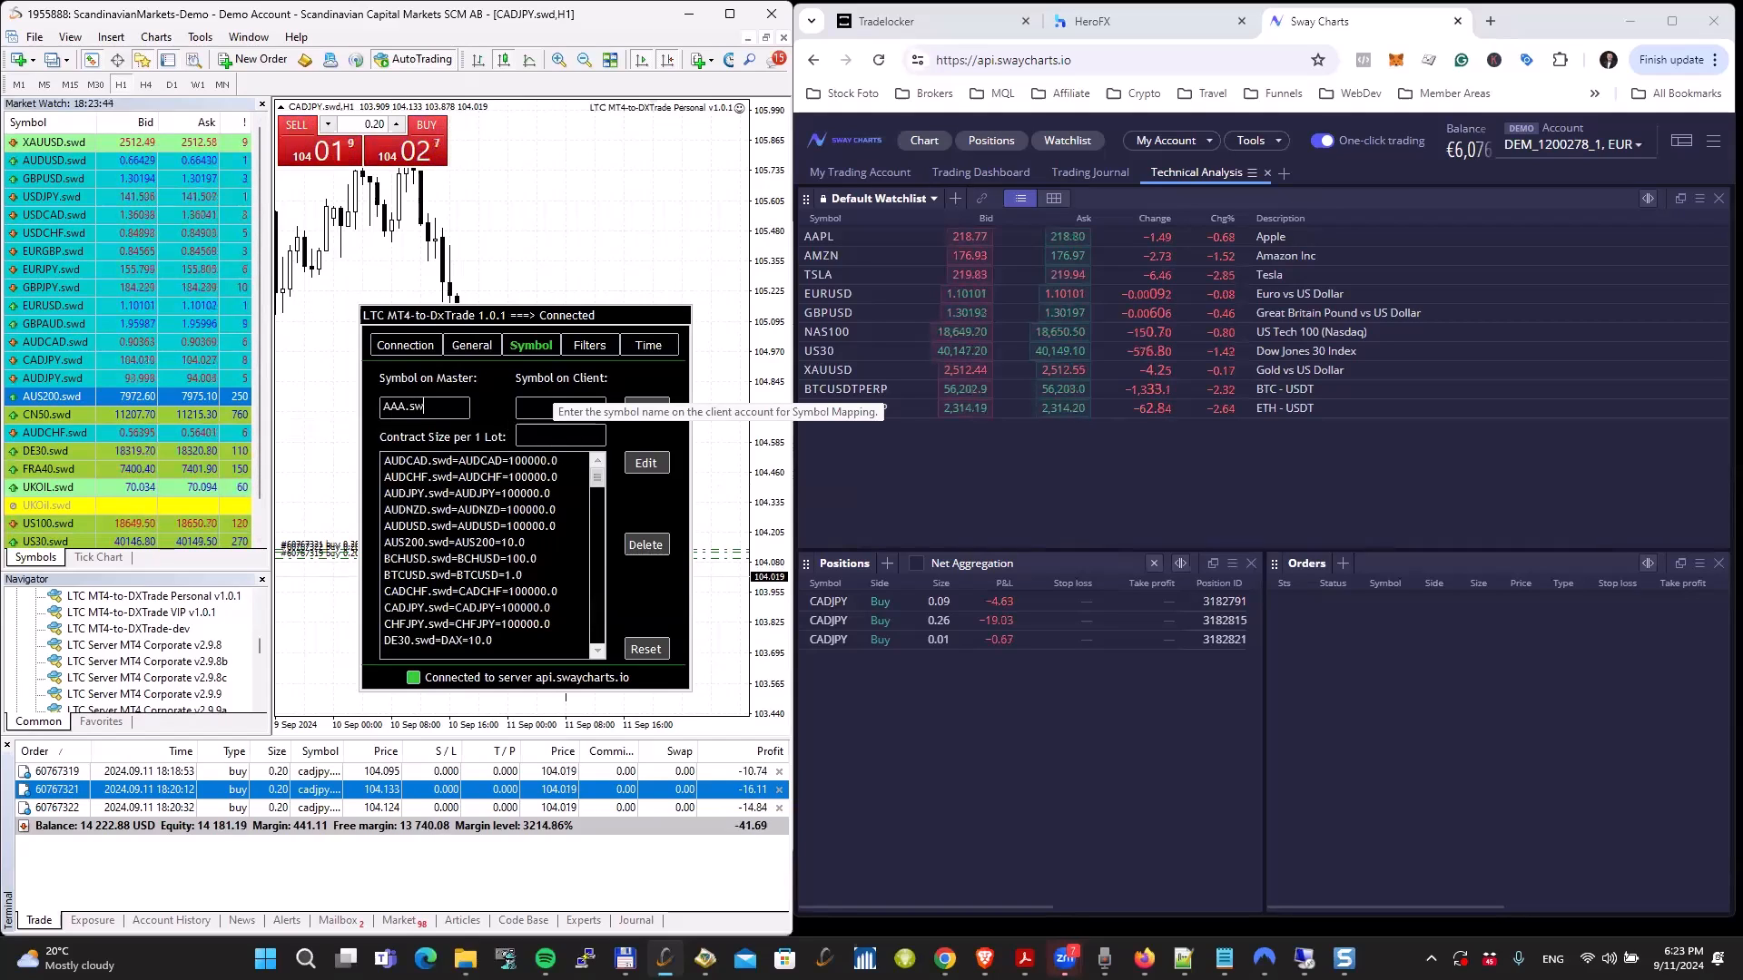
pyautogui.click(543, 410)
pyautogui.write('AAA')
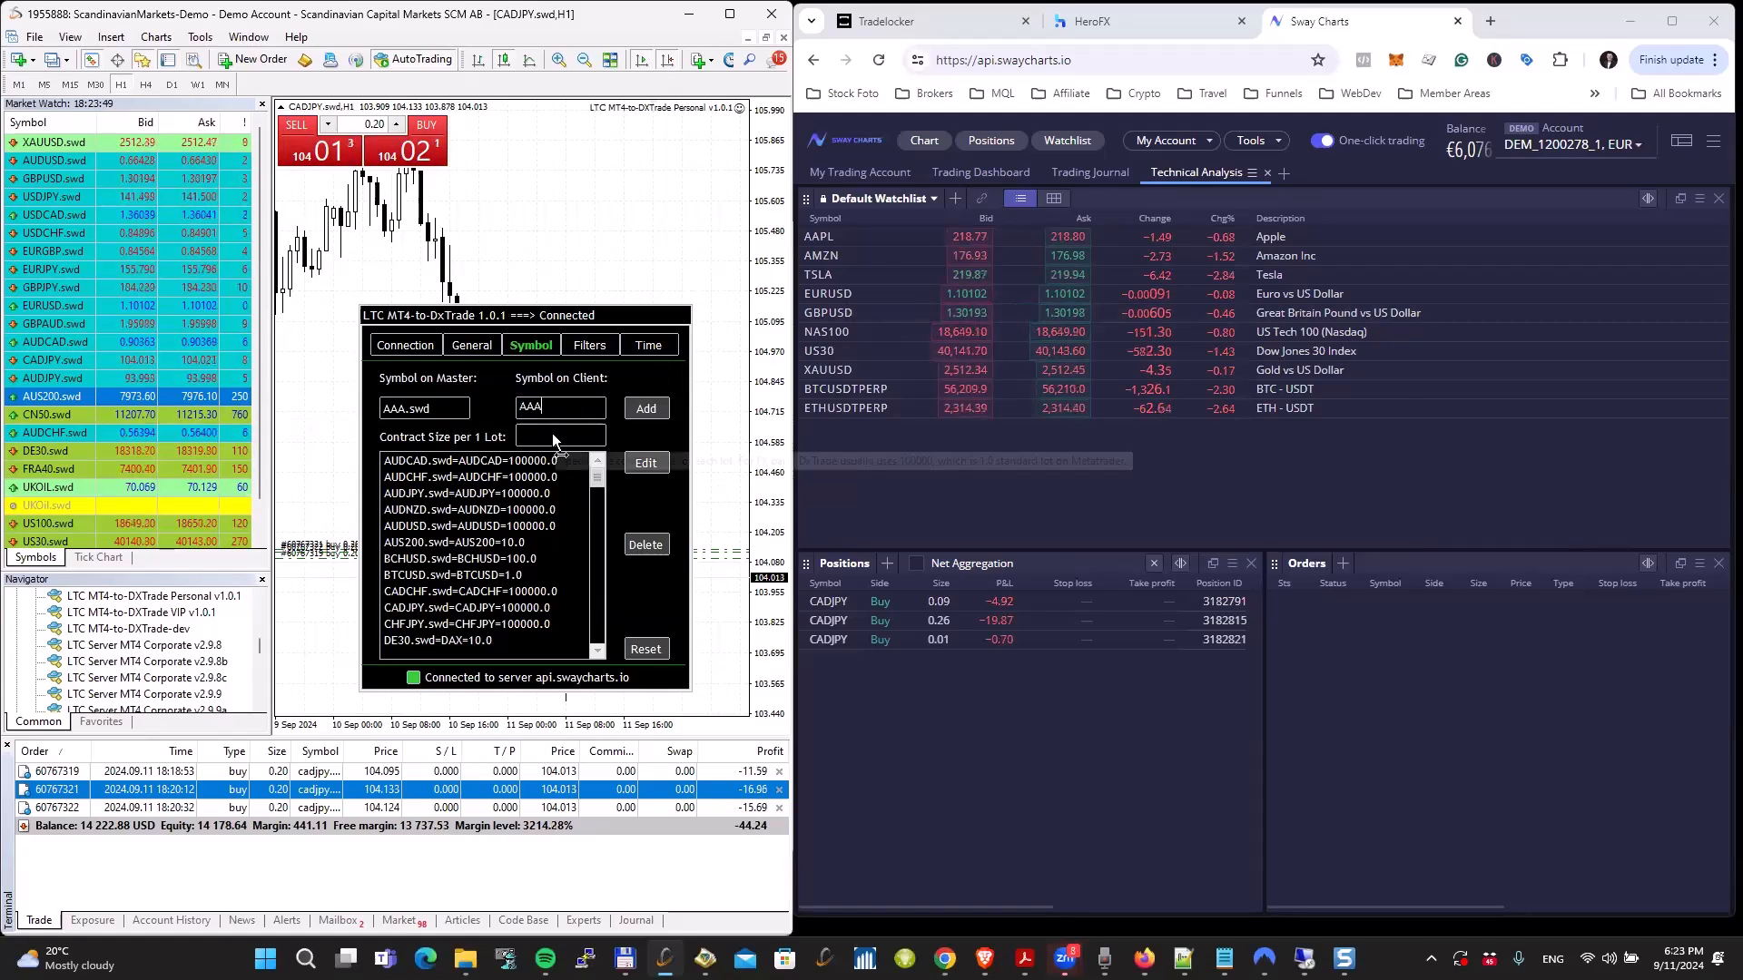
pyautogui.click(554, 436)
pyautogui.write('100')
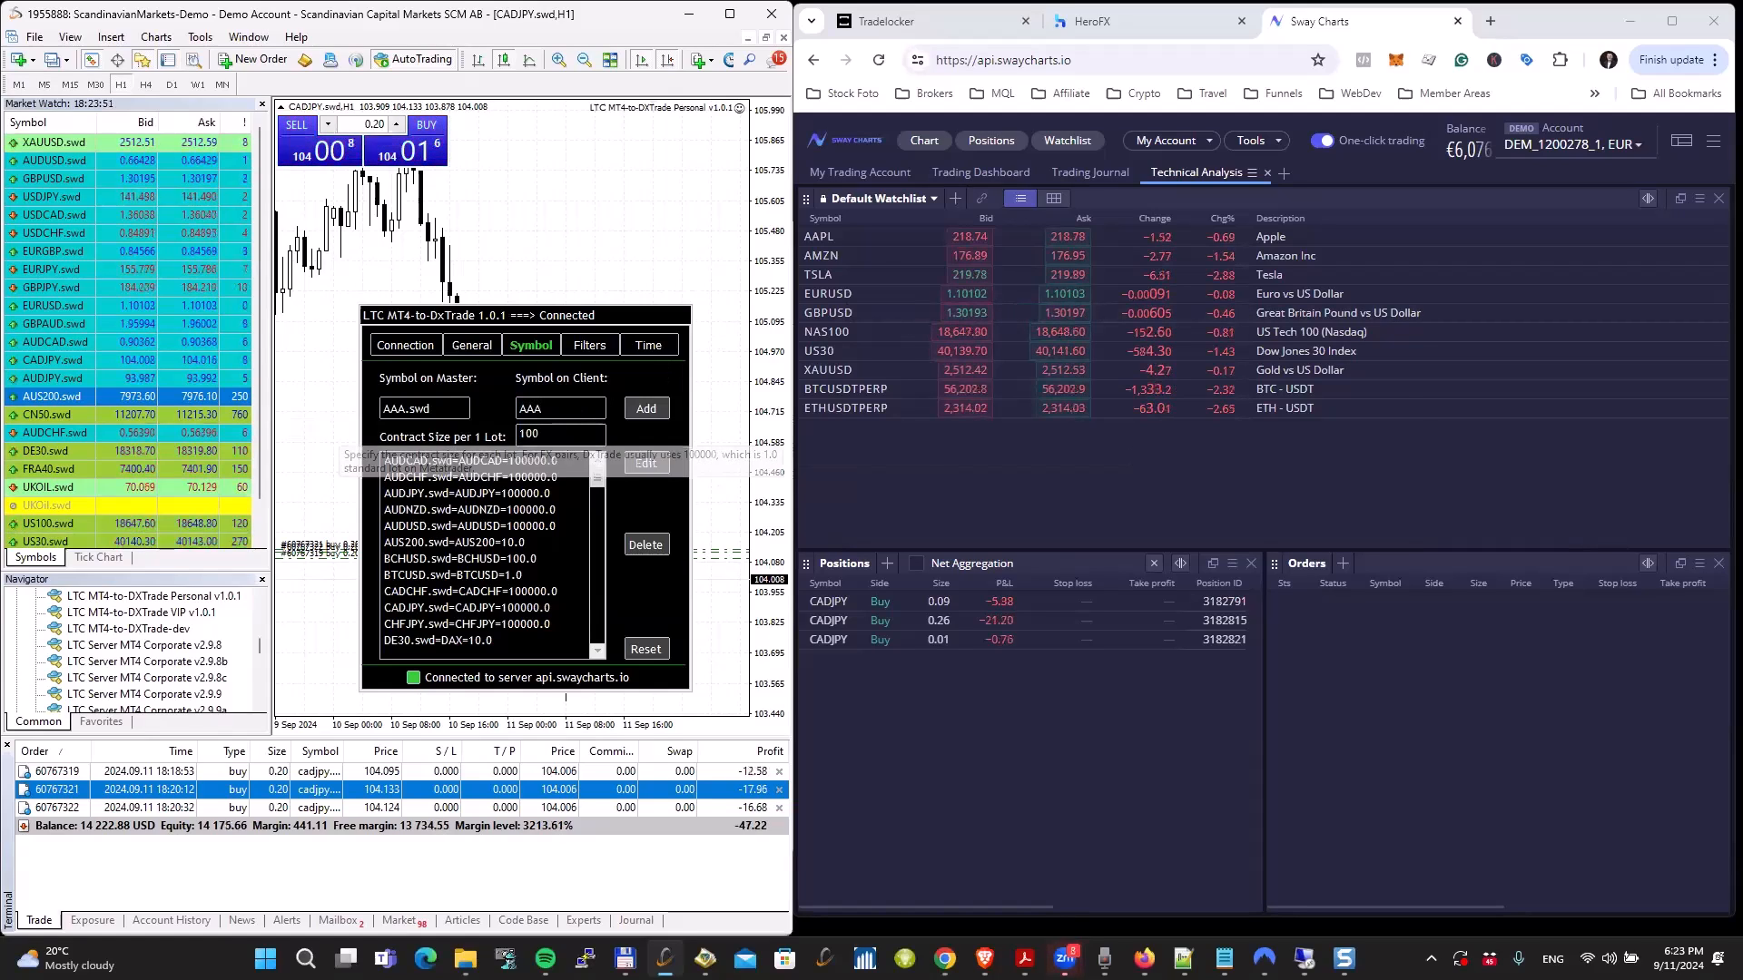
pyautogui.write('000')
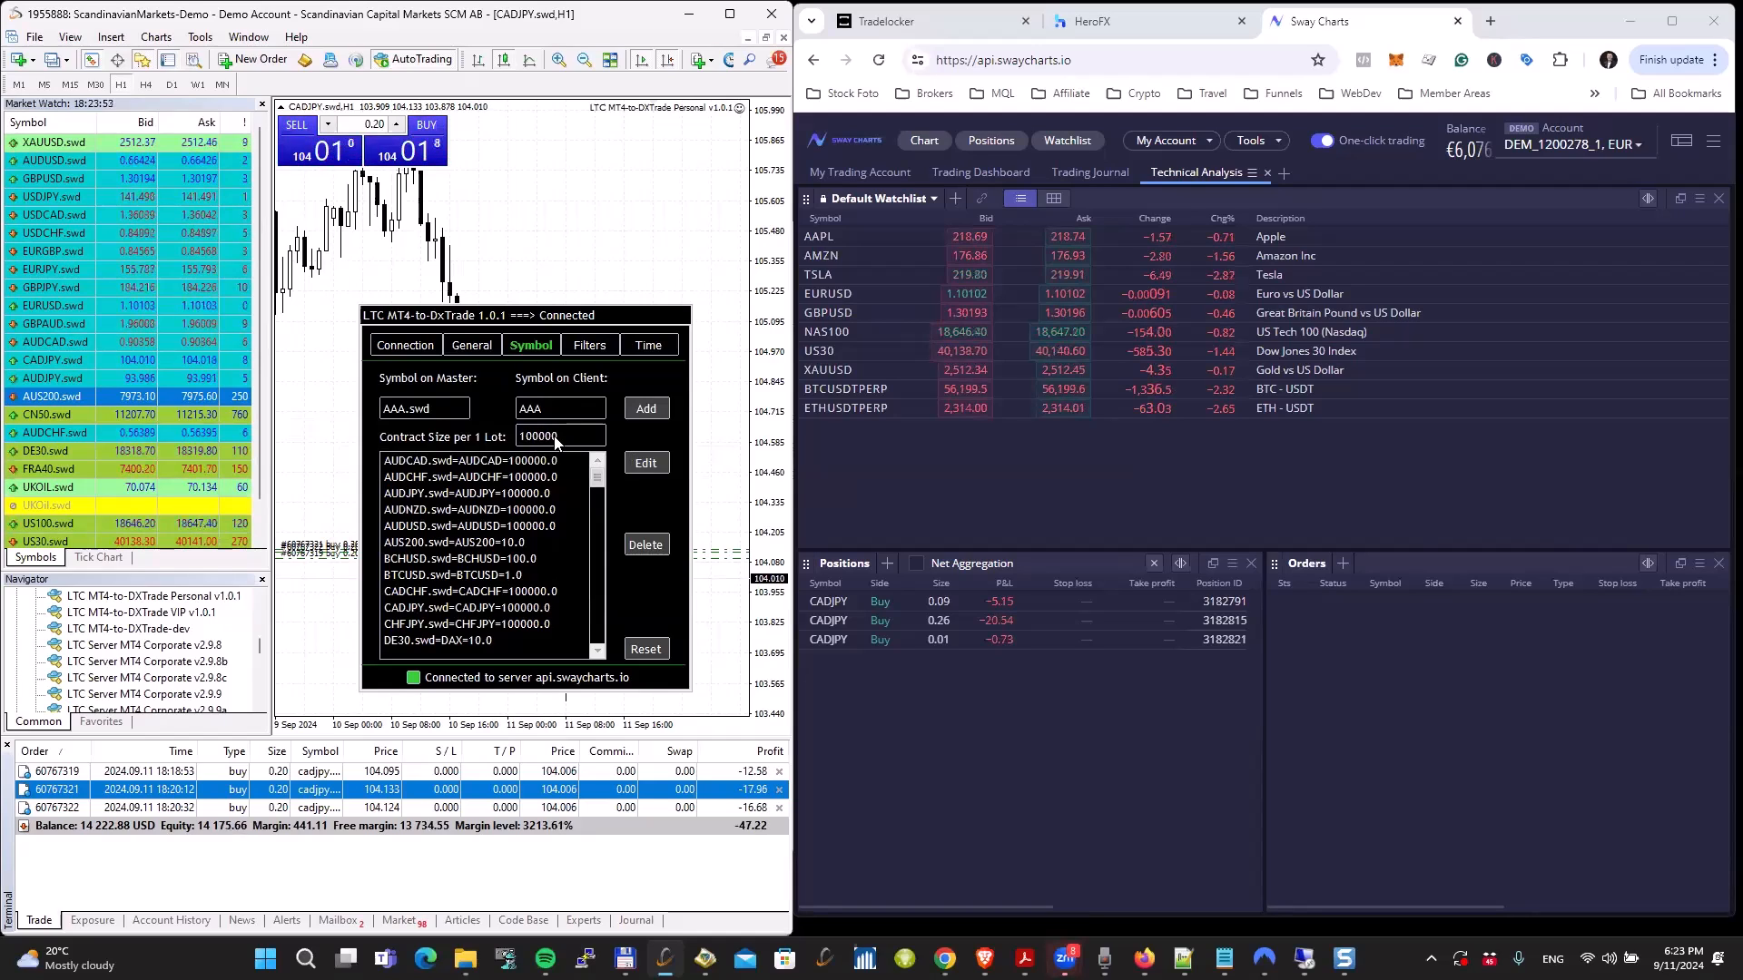
pyautogui.click(654, 410)
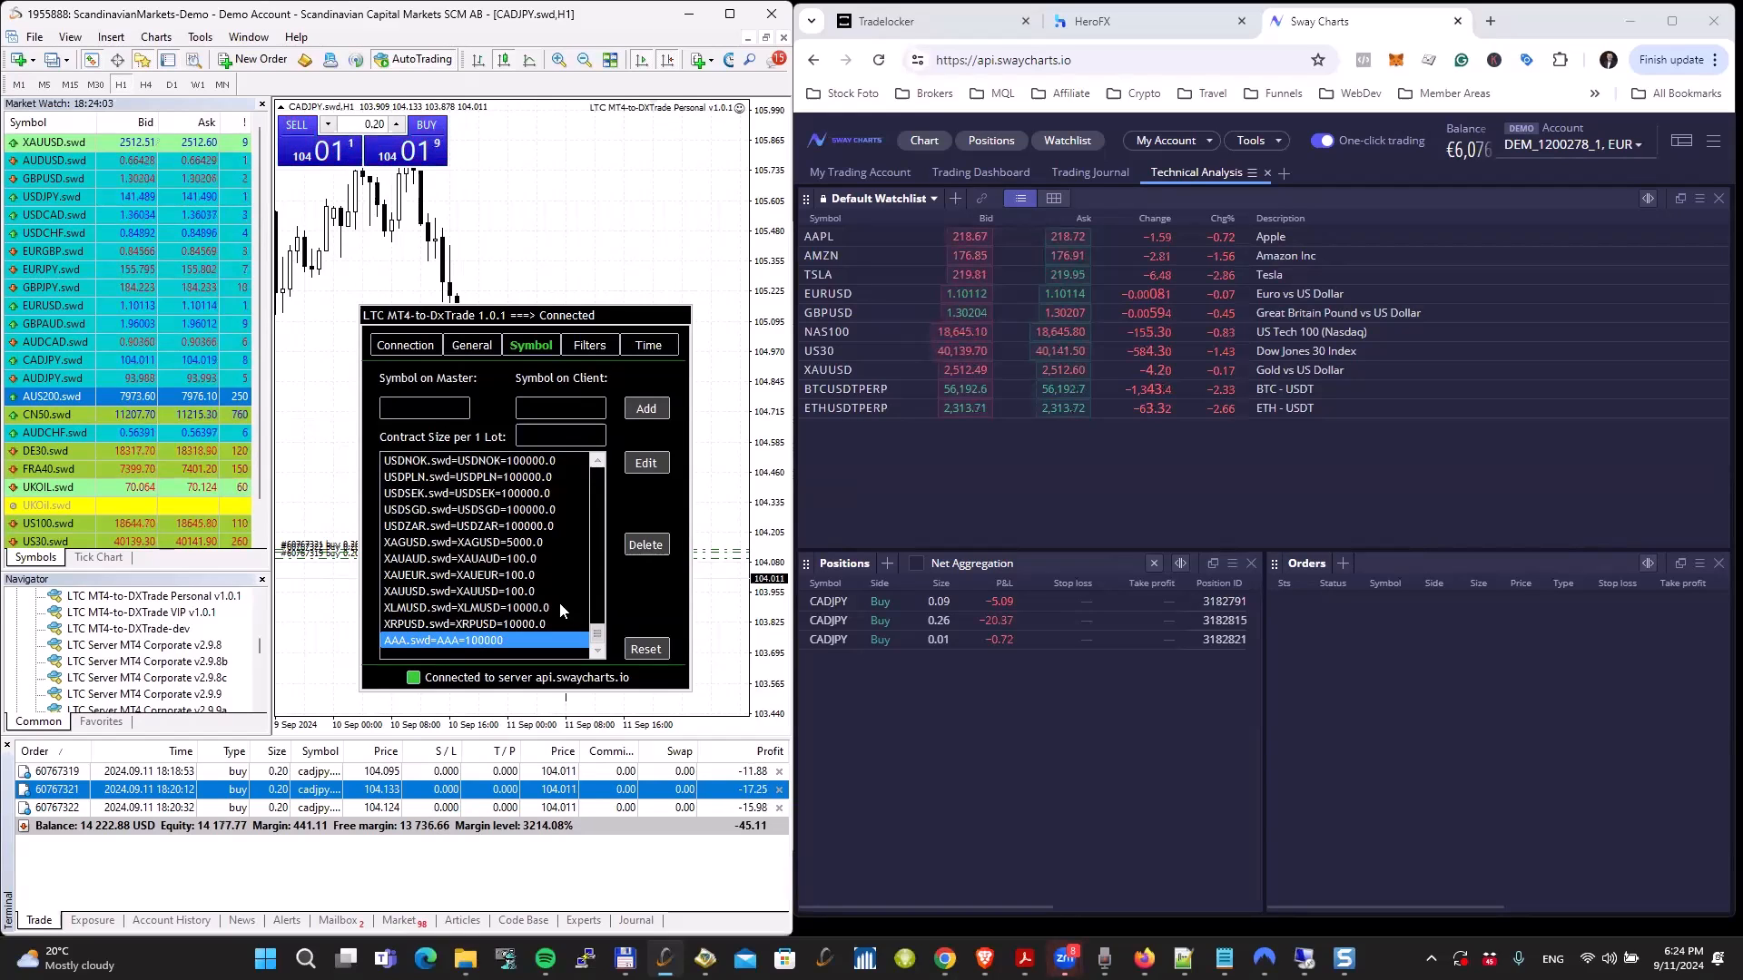
pyautogui.click(644, 650)
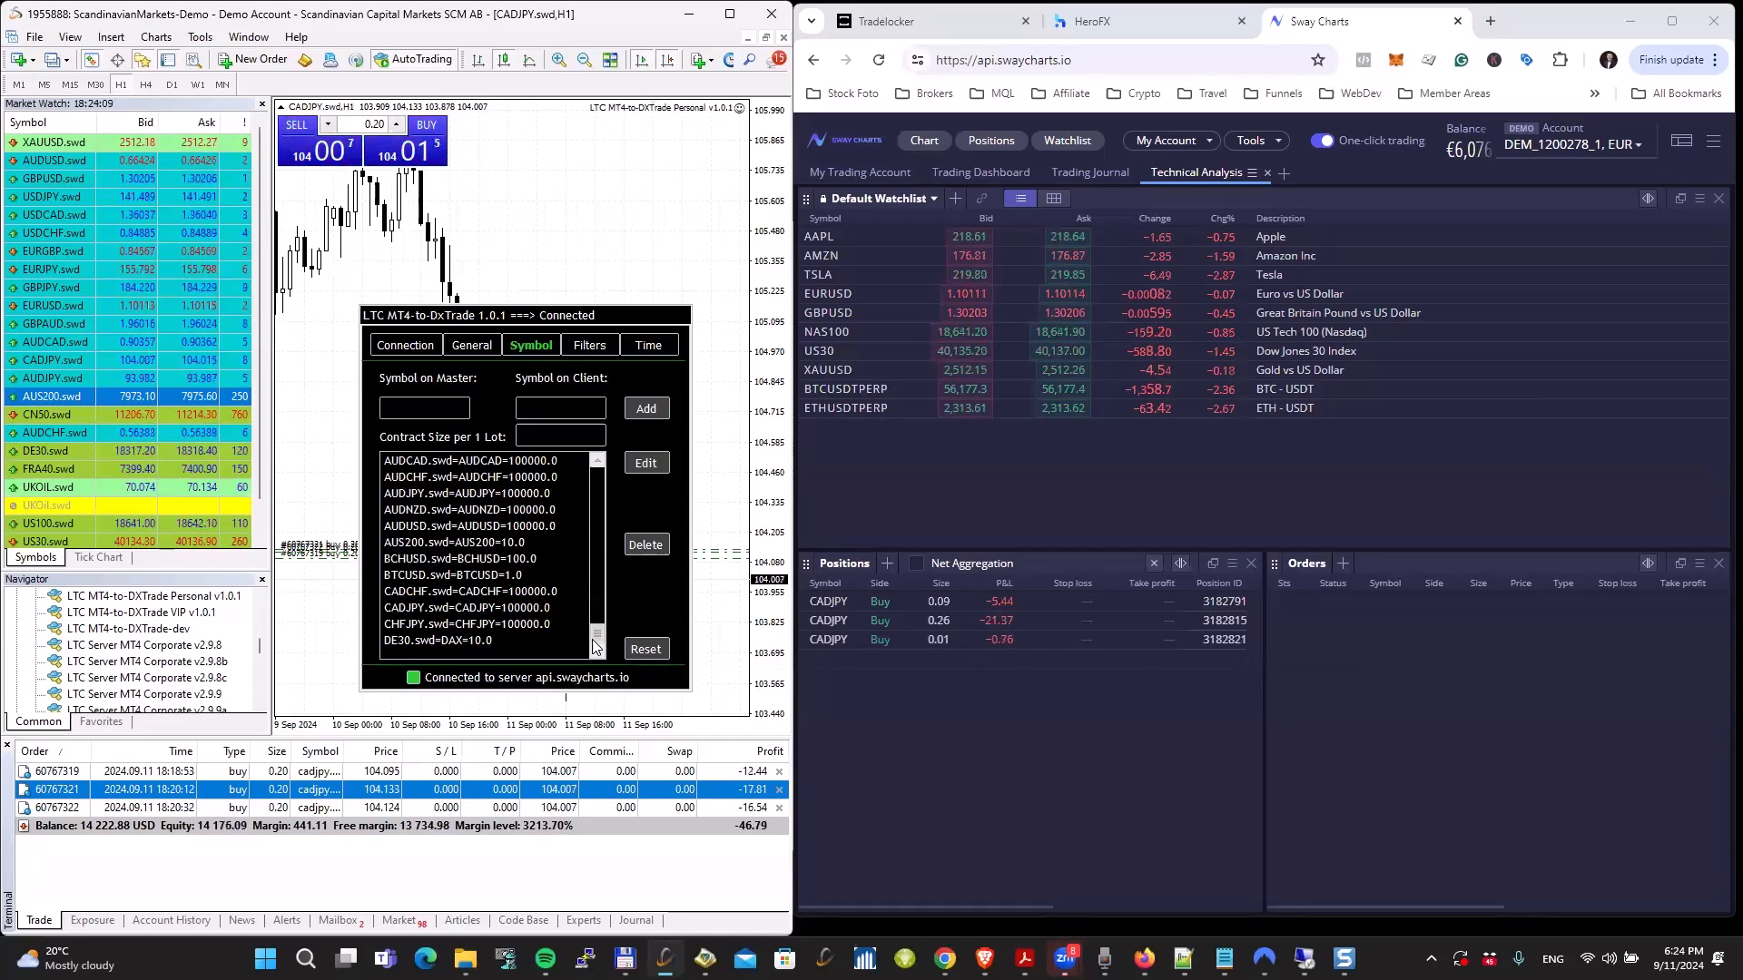
pyautogui.moveTo(597, 646); pyautogui.dragTo(606, 488)
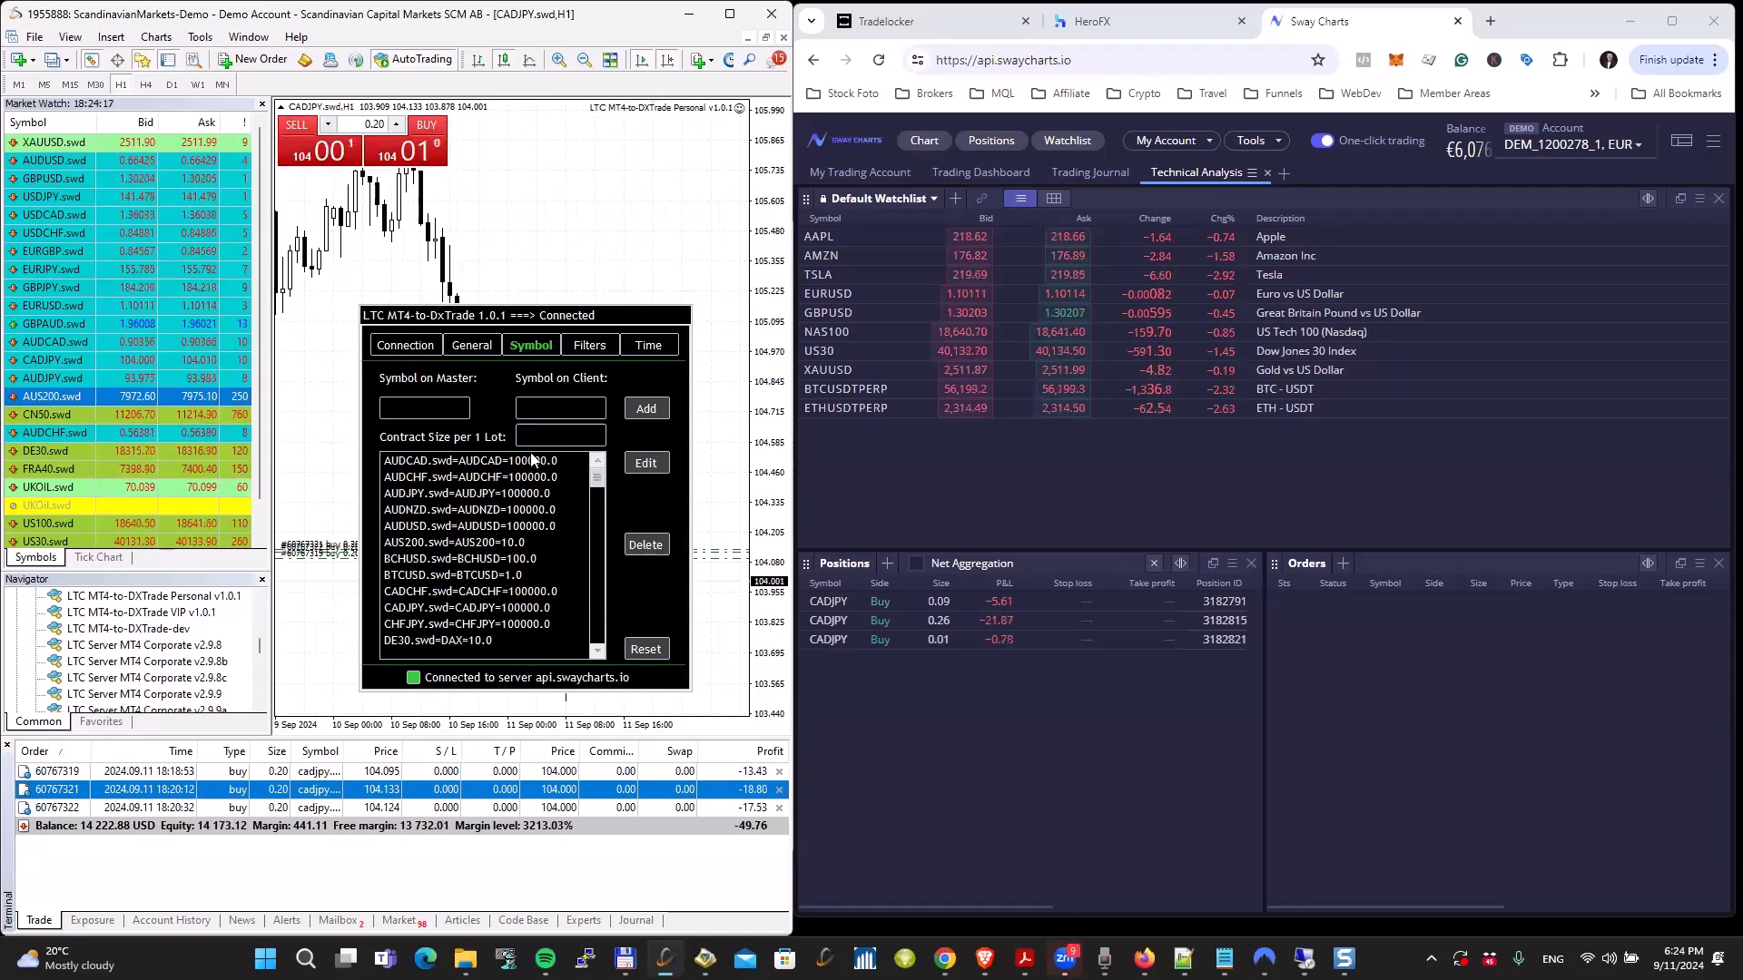
# Step: Test the copier's Copy Buys and Copy Sells filters by buying 0.20 lots of CADJPY with both off, and again with both on
pyautogui.click(590, 346)
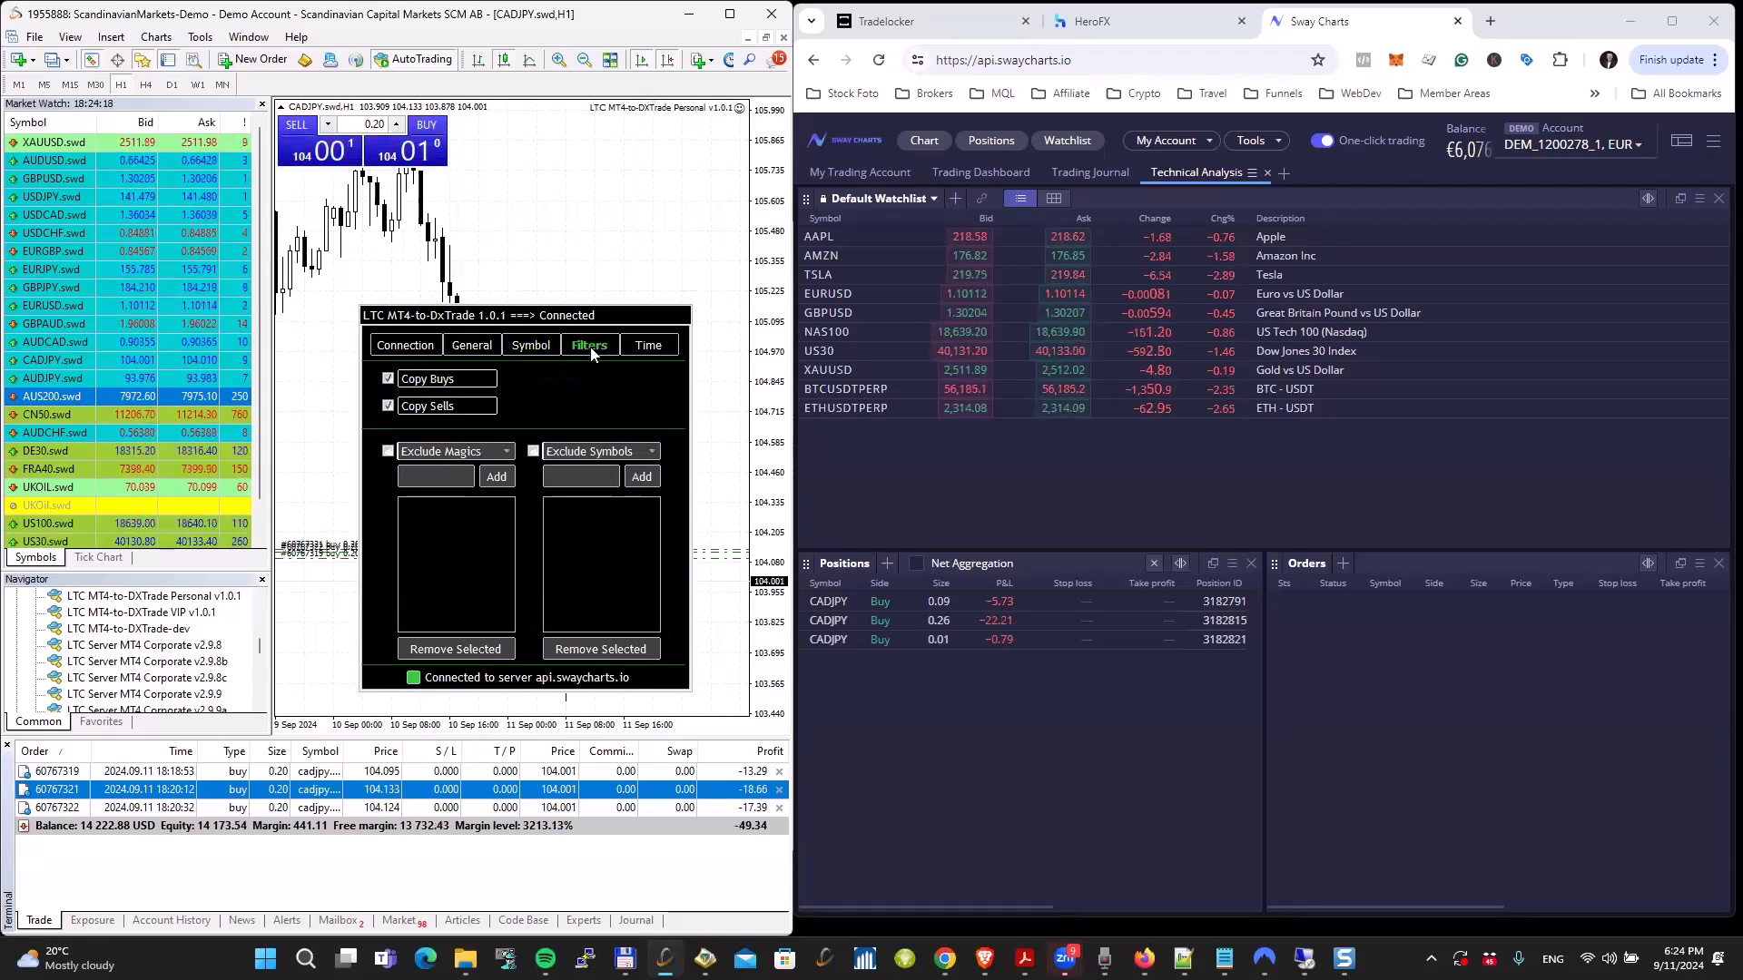
pyautogui.click(411, 382)
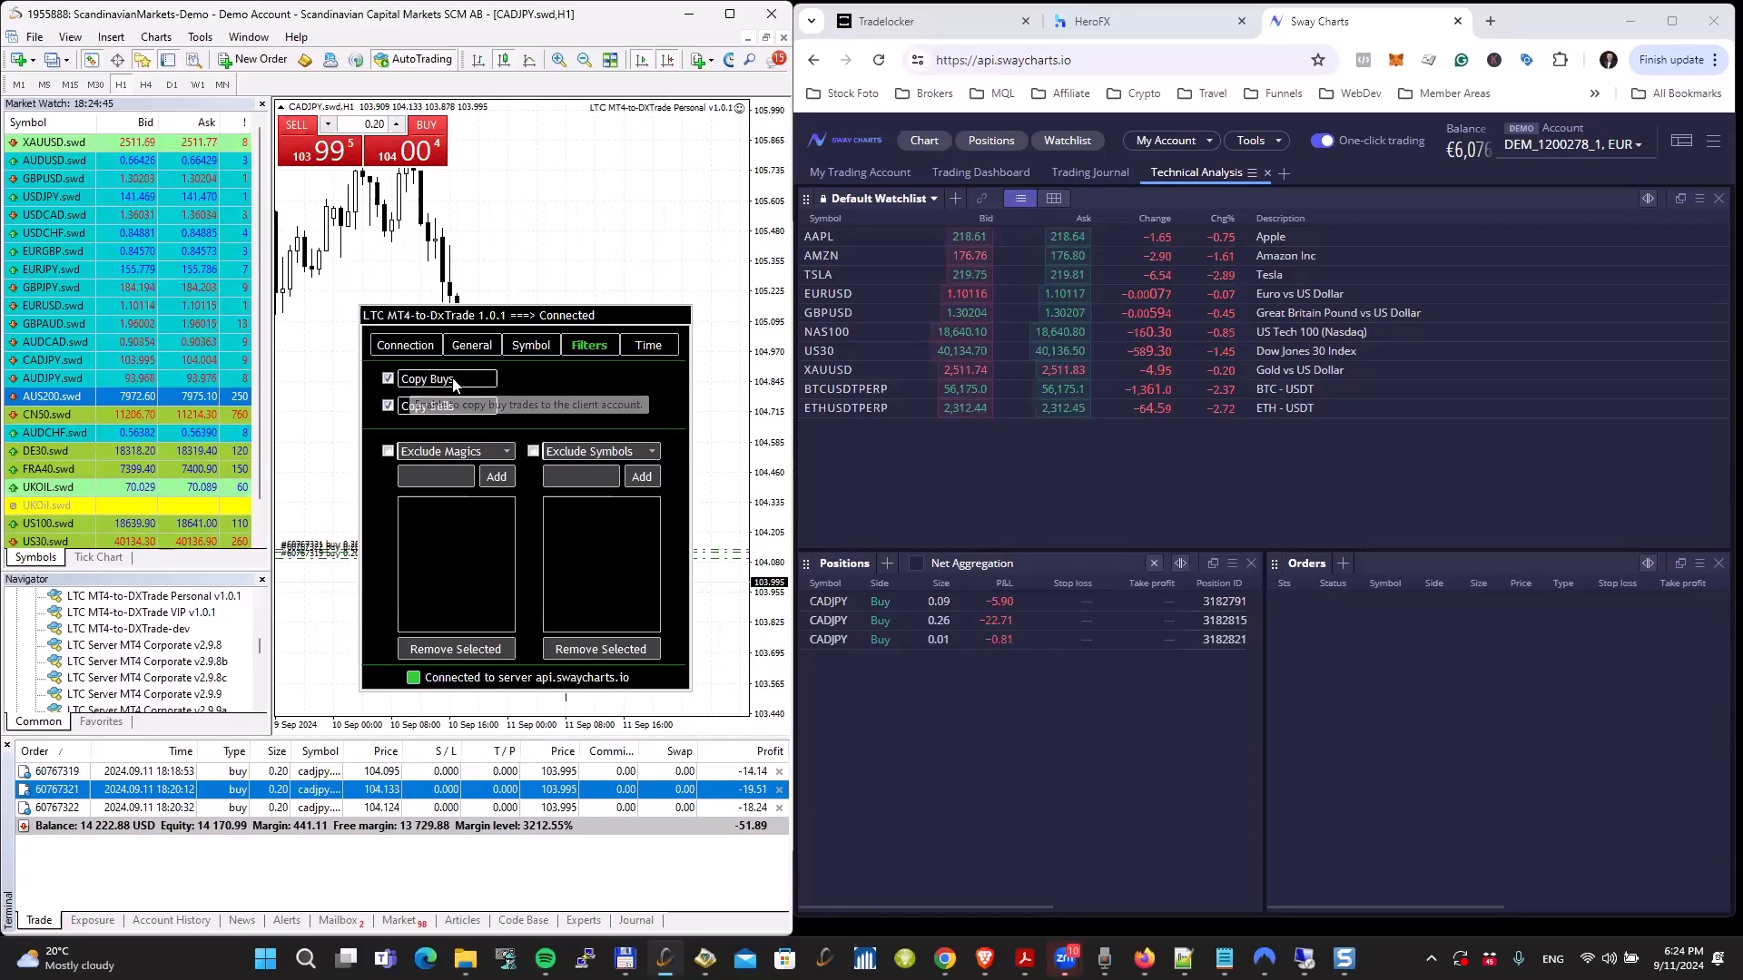
pyautogui.click(422, 406)
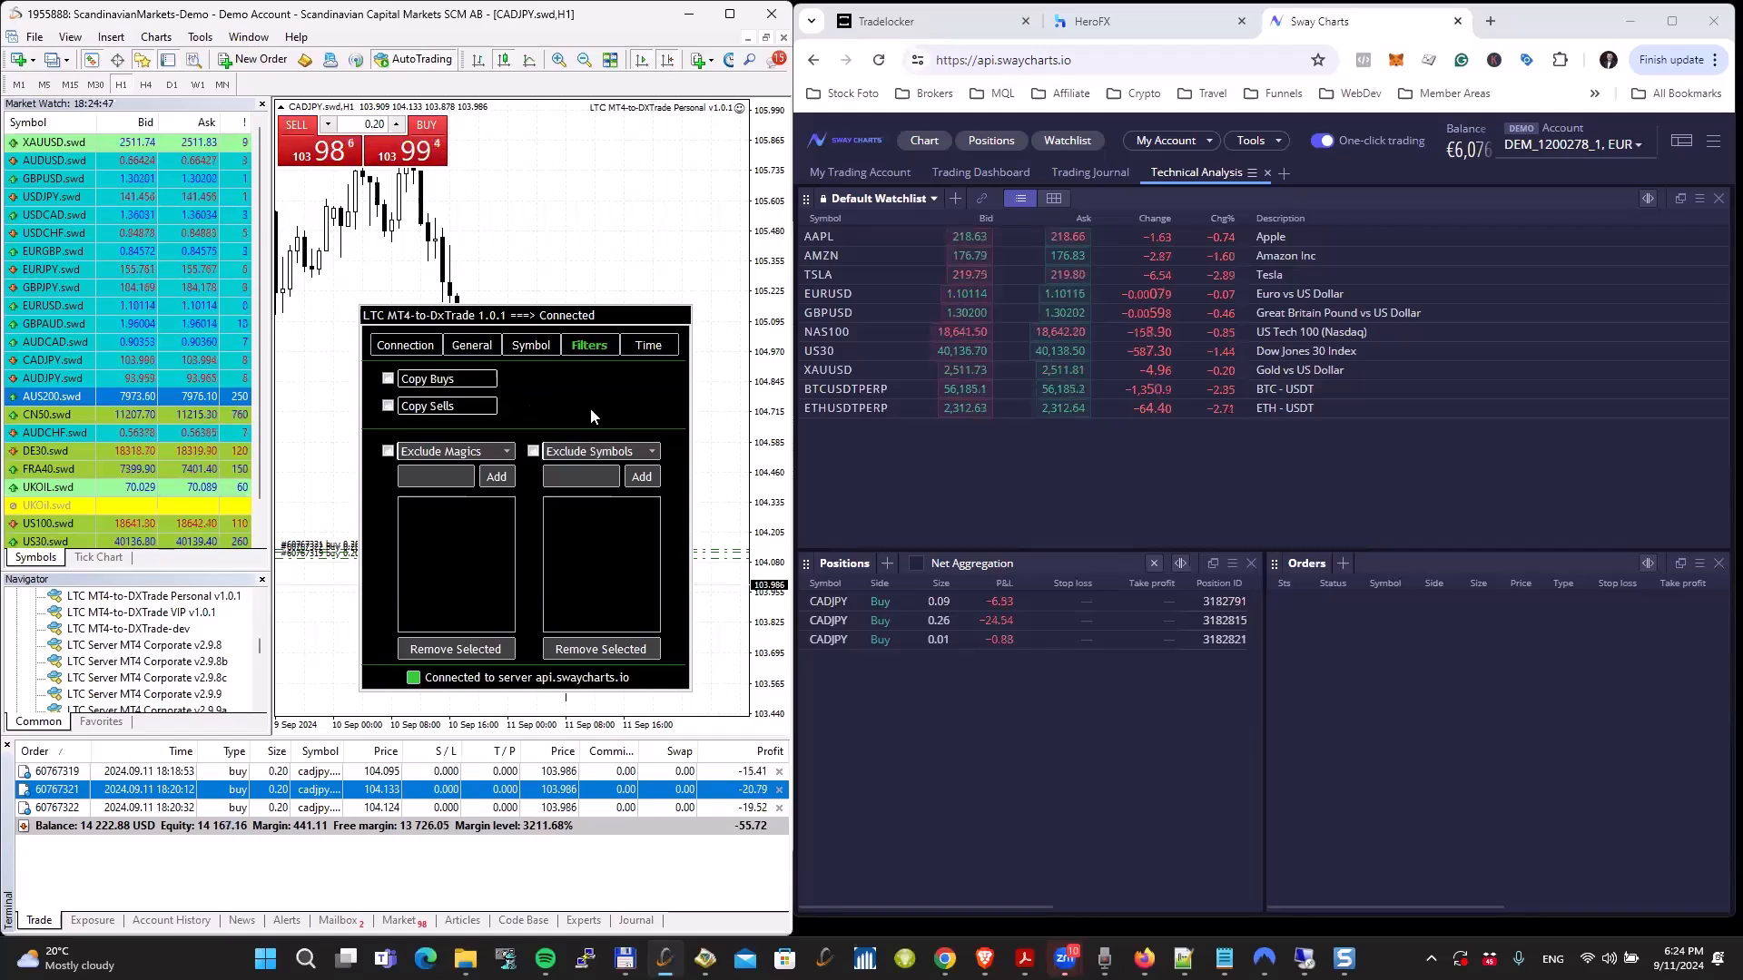
pyautogui.click(413, 149)
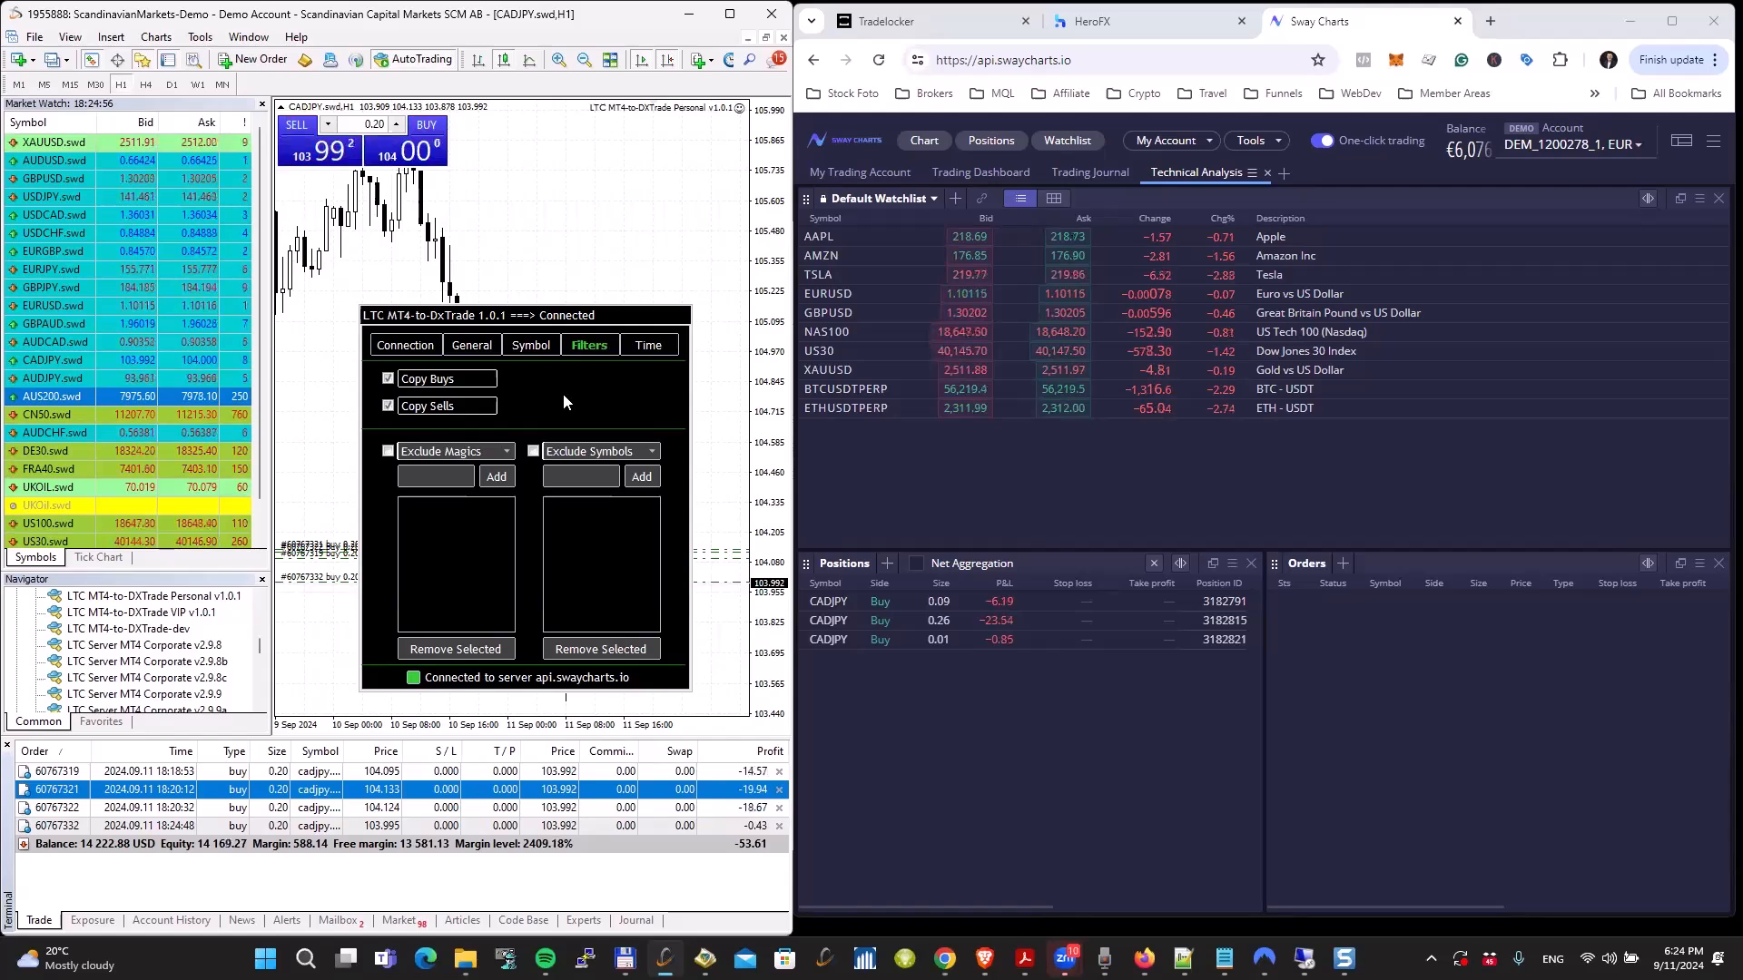
pyautogui.click(481, 826)
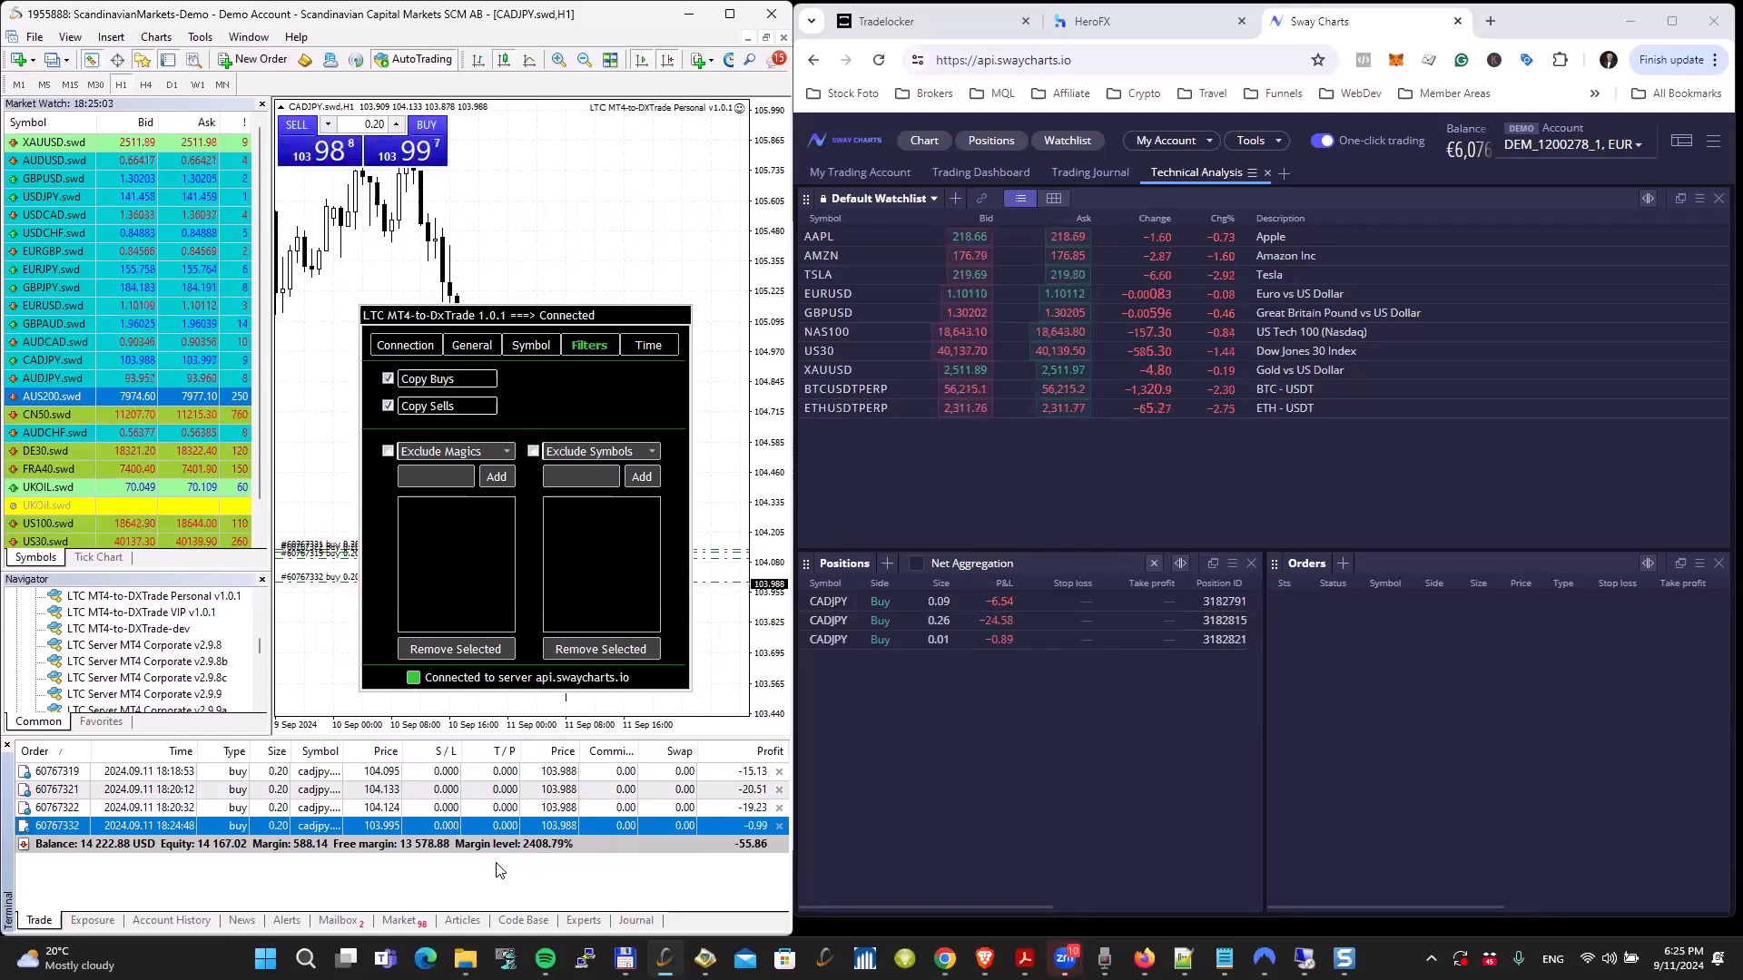
pyautogui.click(426, 155)
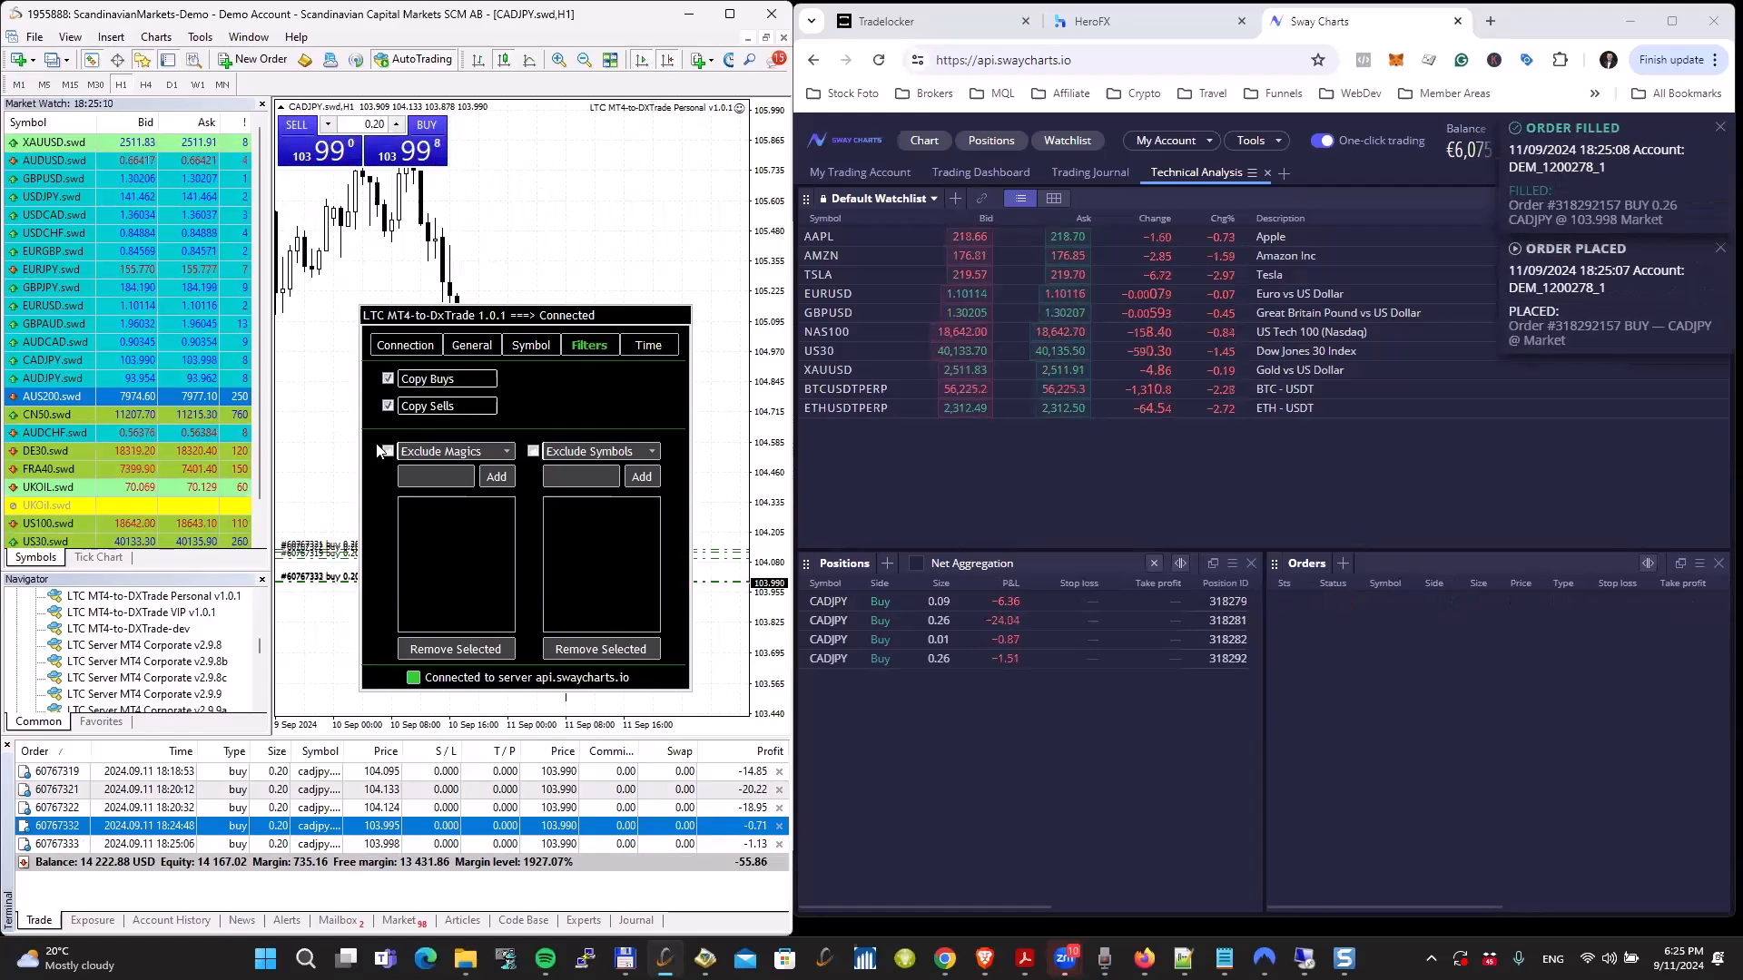
# Step: Examine the copier's Magics and Symbols filters, switching each on and off and viewing the include and exclude choices for magics
pyautogui.moveTo(429, 452)
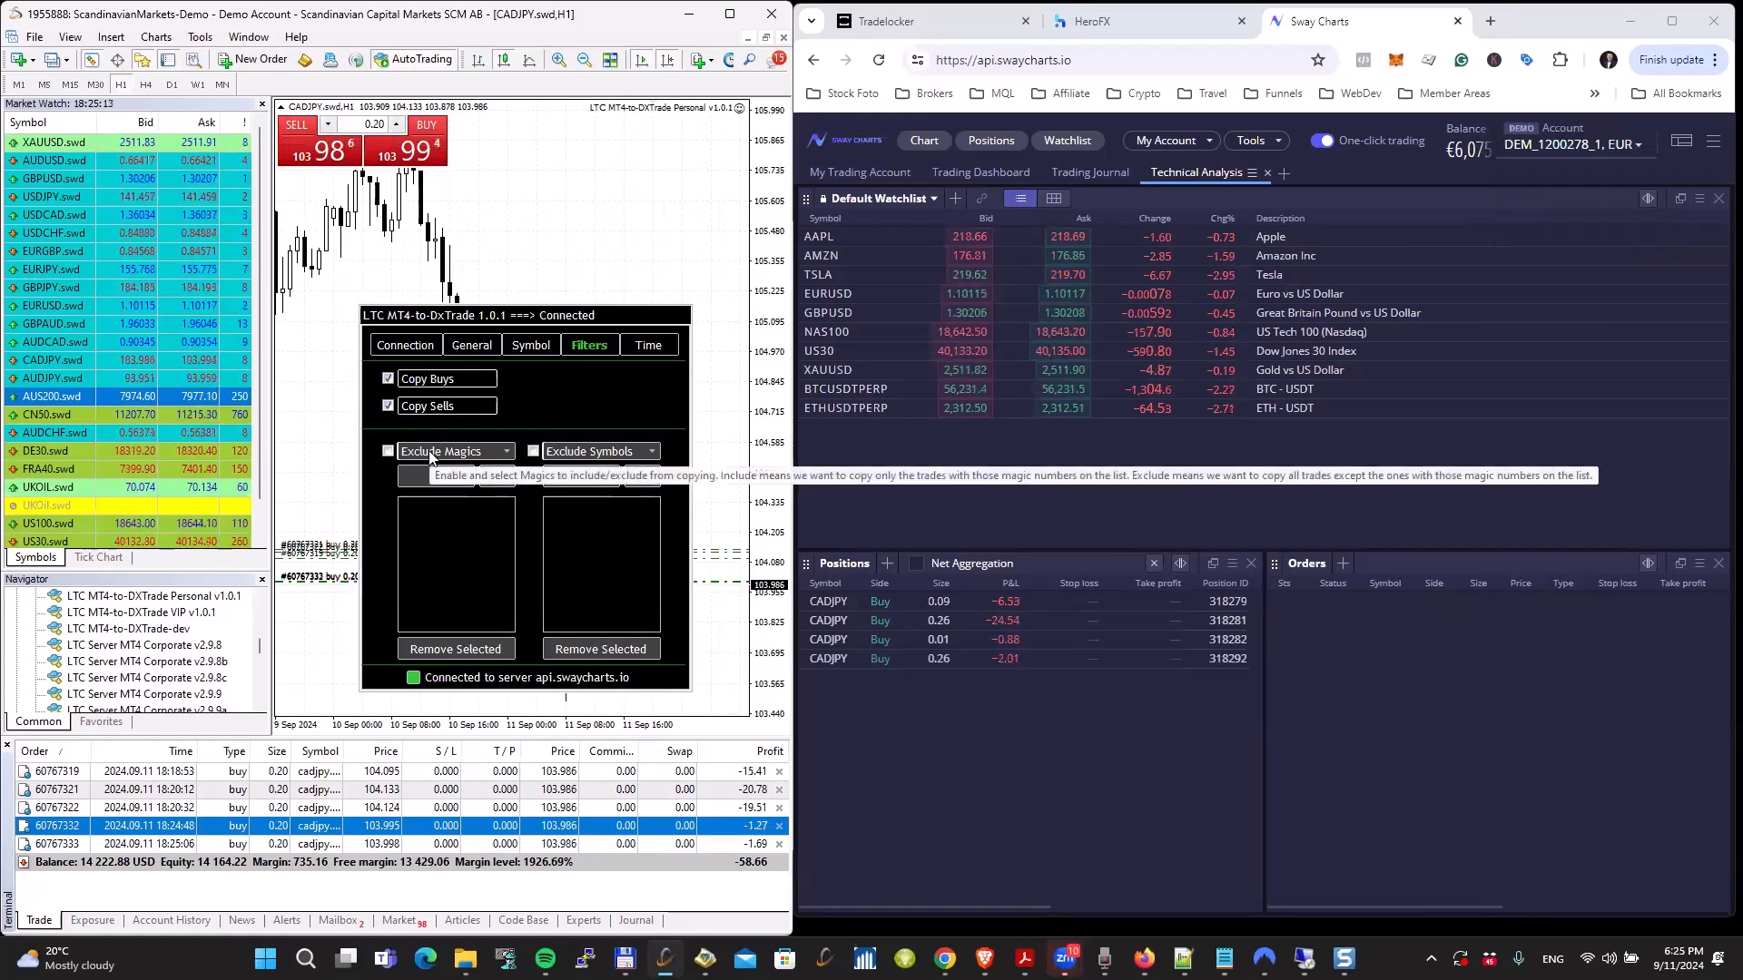
pyautogui.moveTo(581, 459)
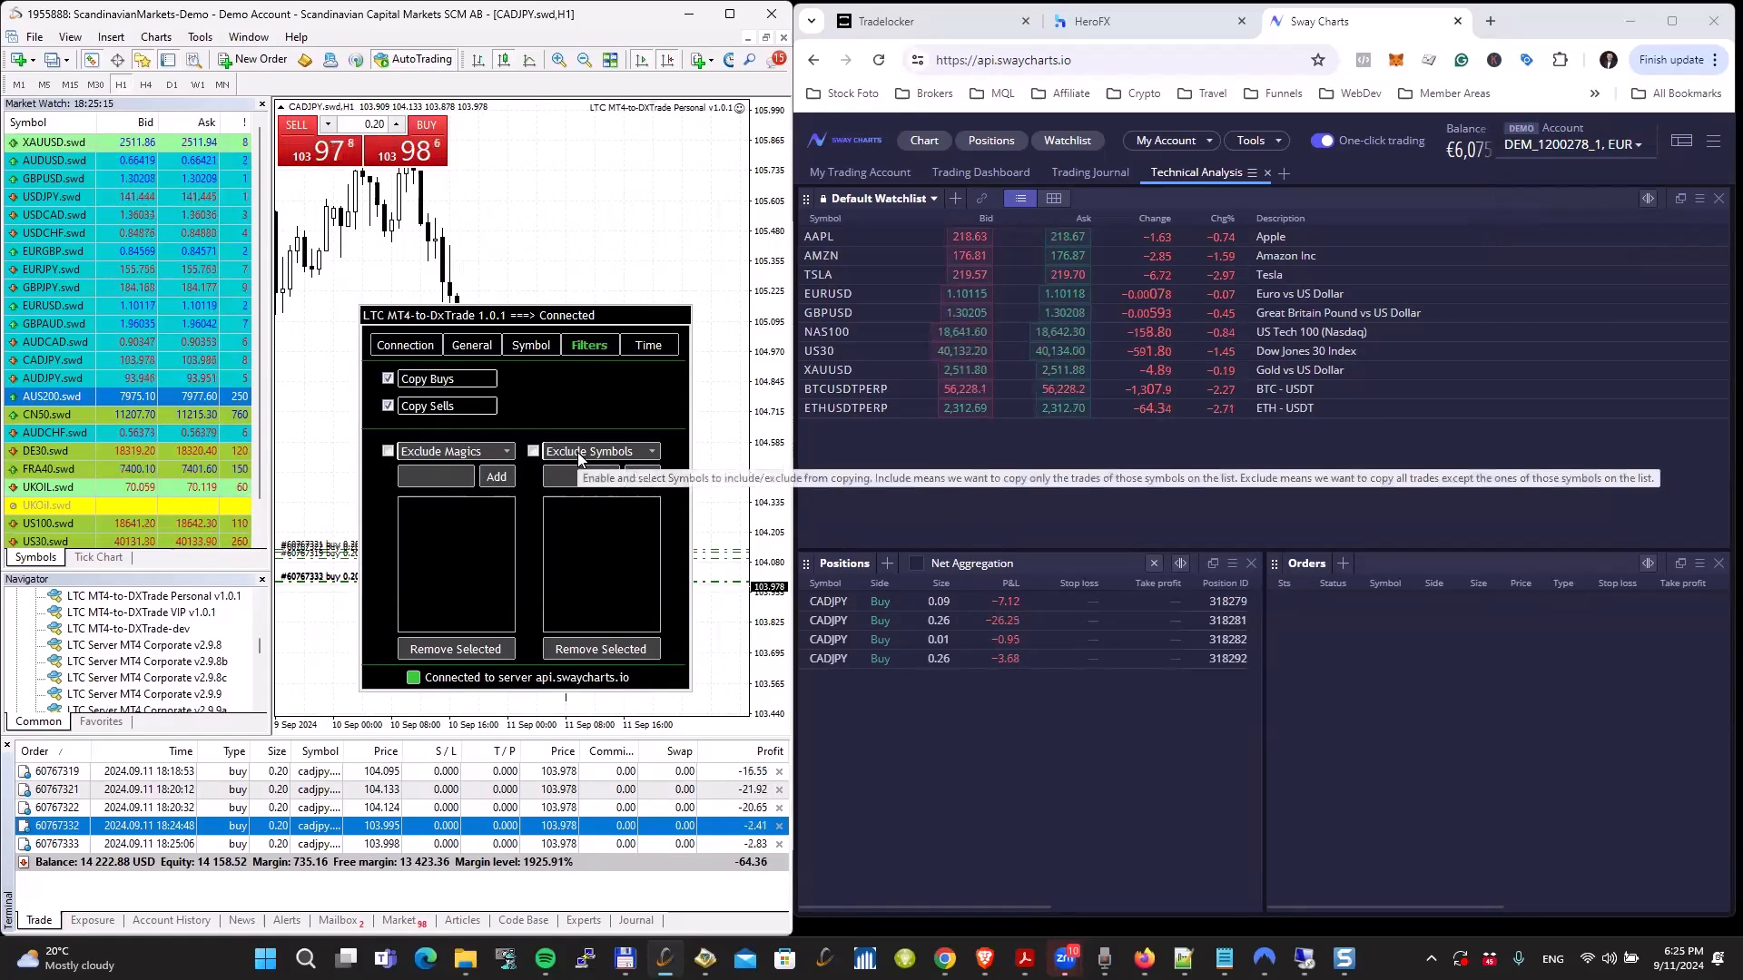
pyautogui.click(389, 451)
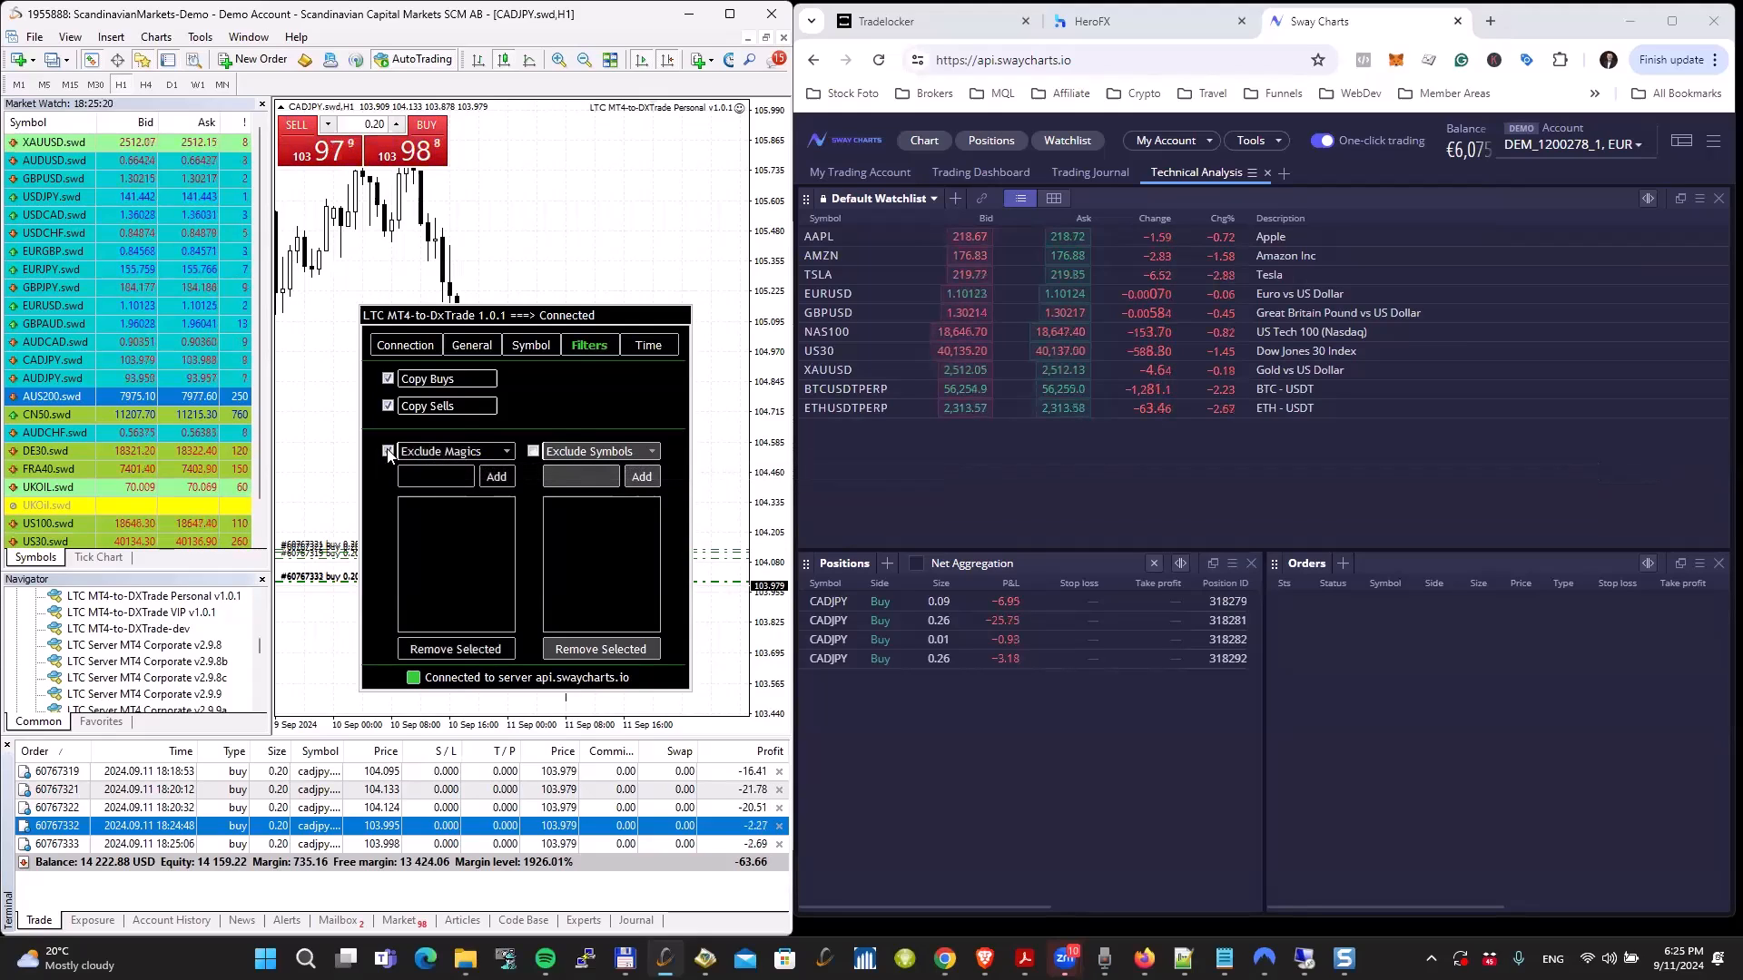
pyautogui.click(388, 451)
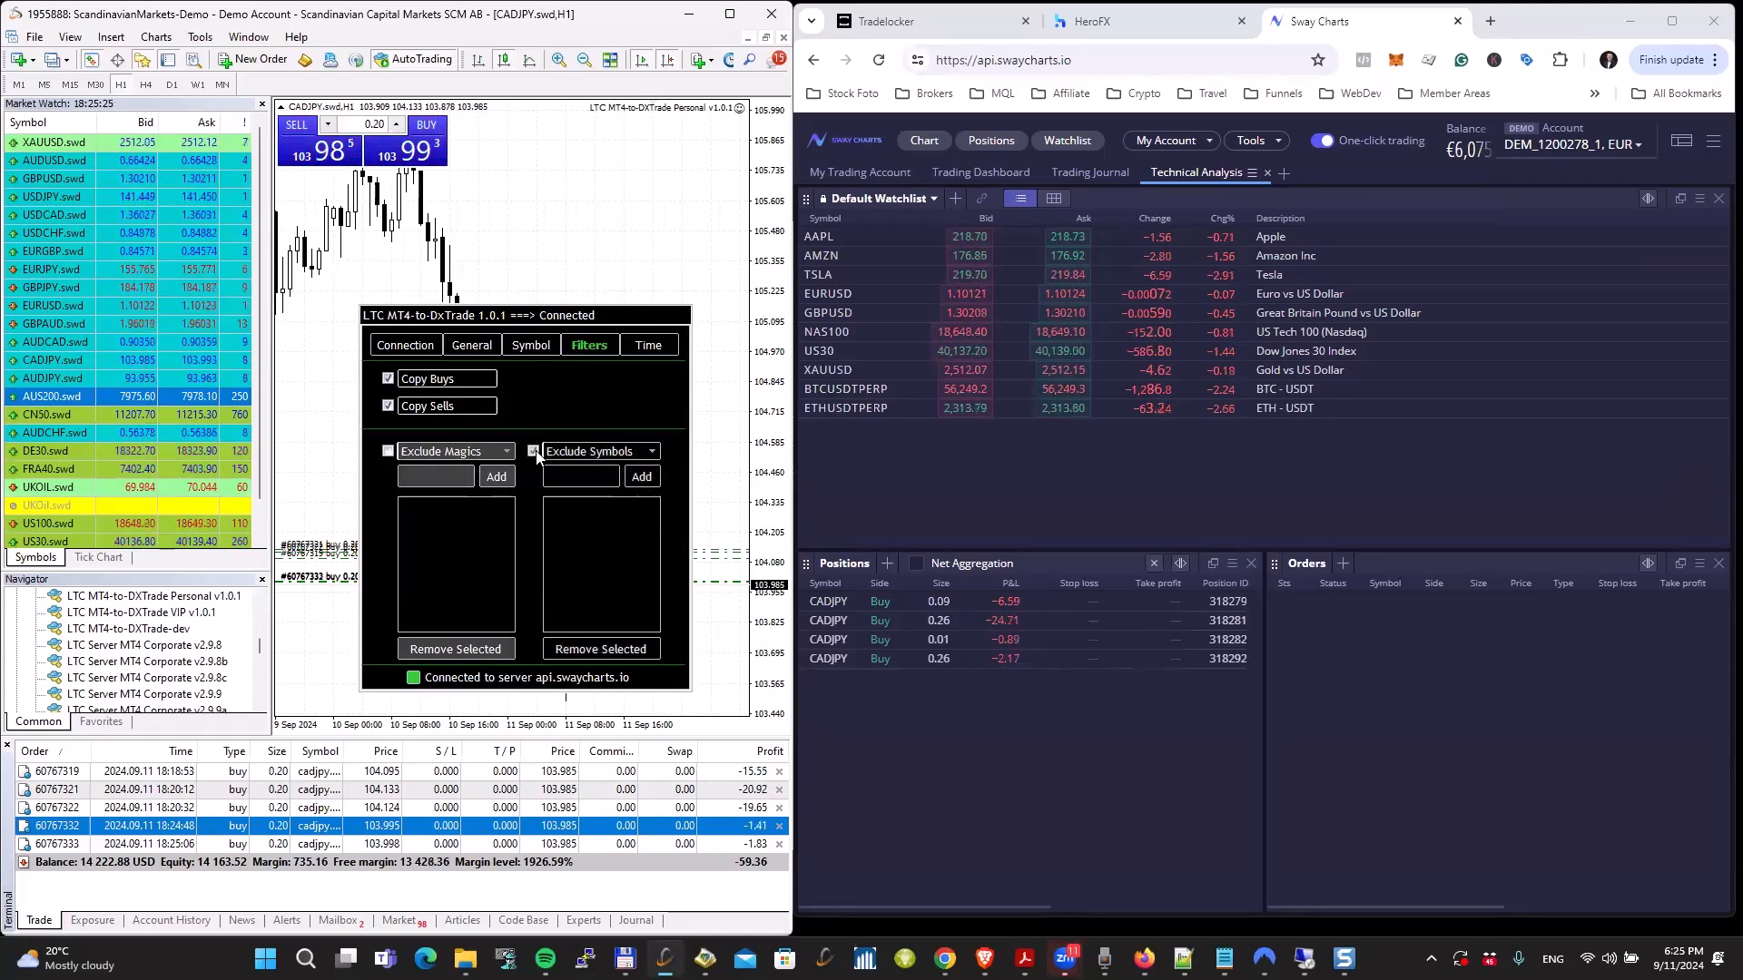
pyautogui.click(468, 456)
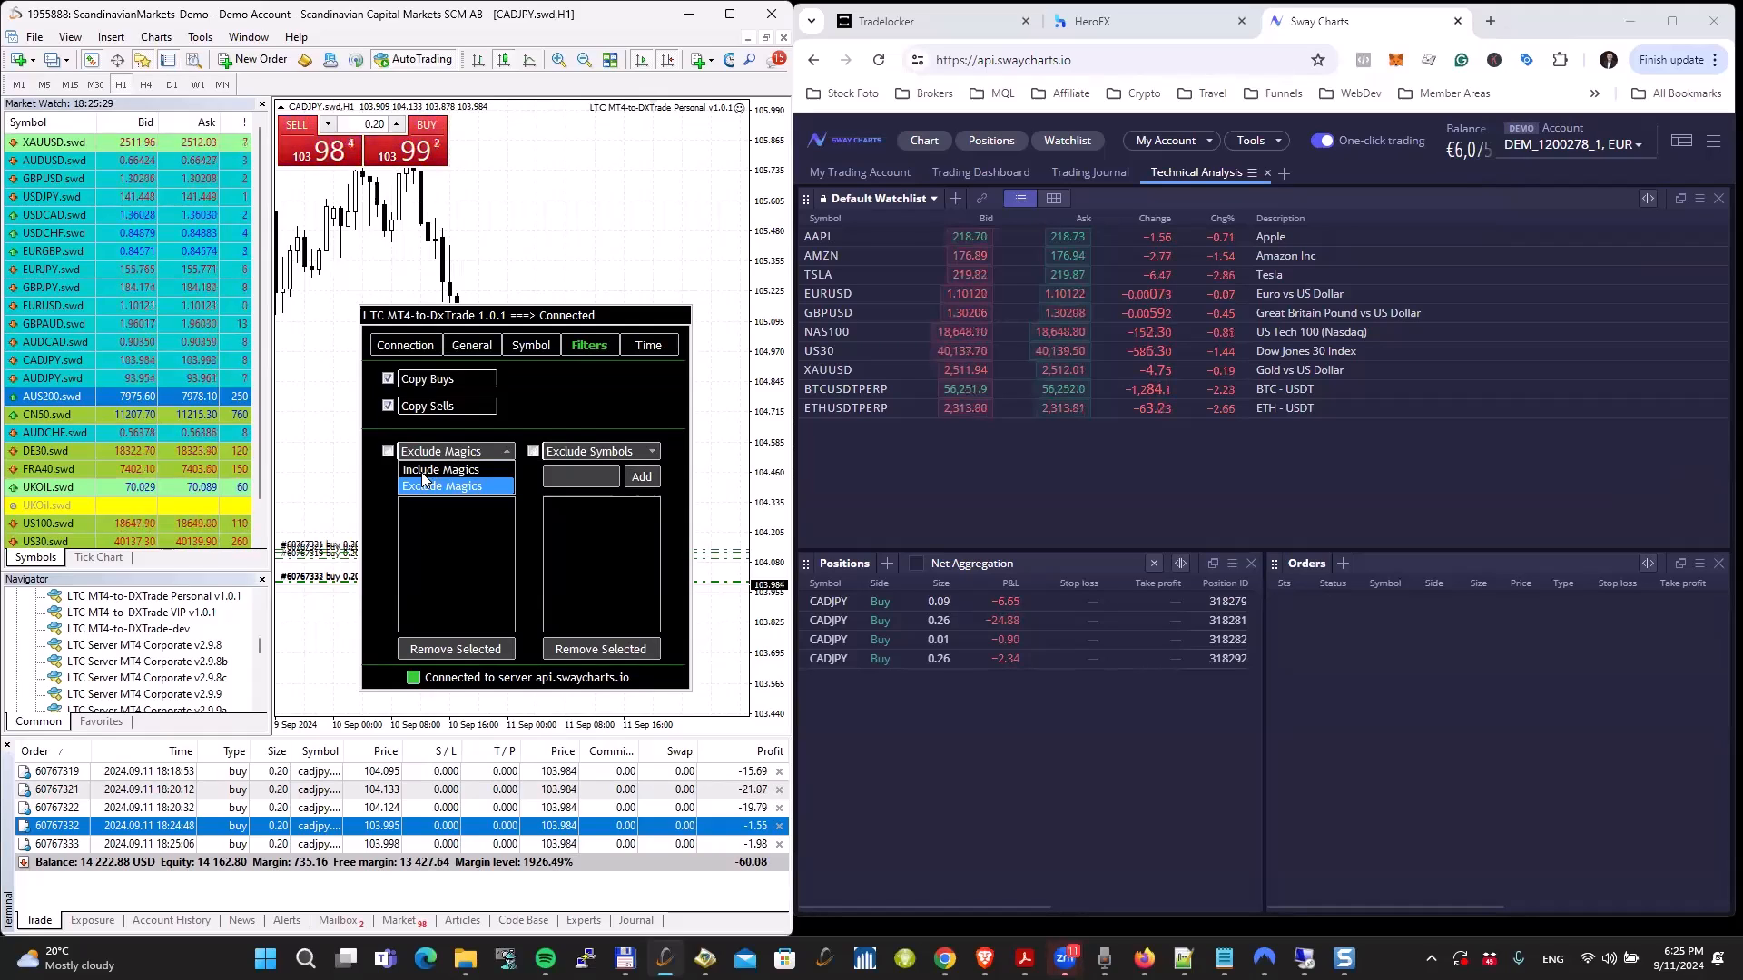
pyautogui.click(423, 454)
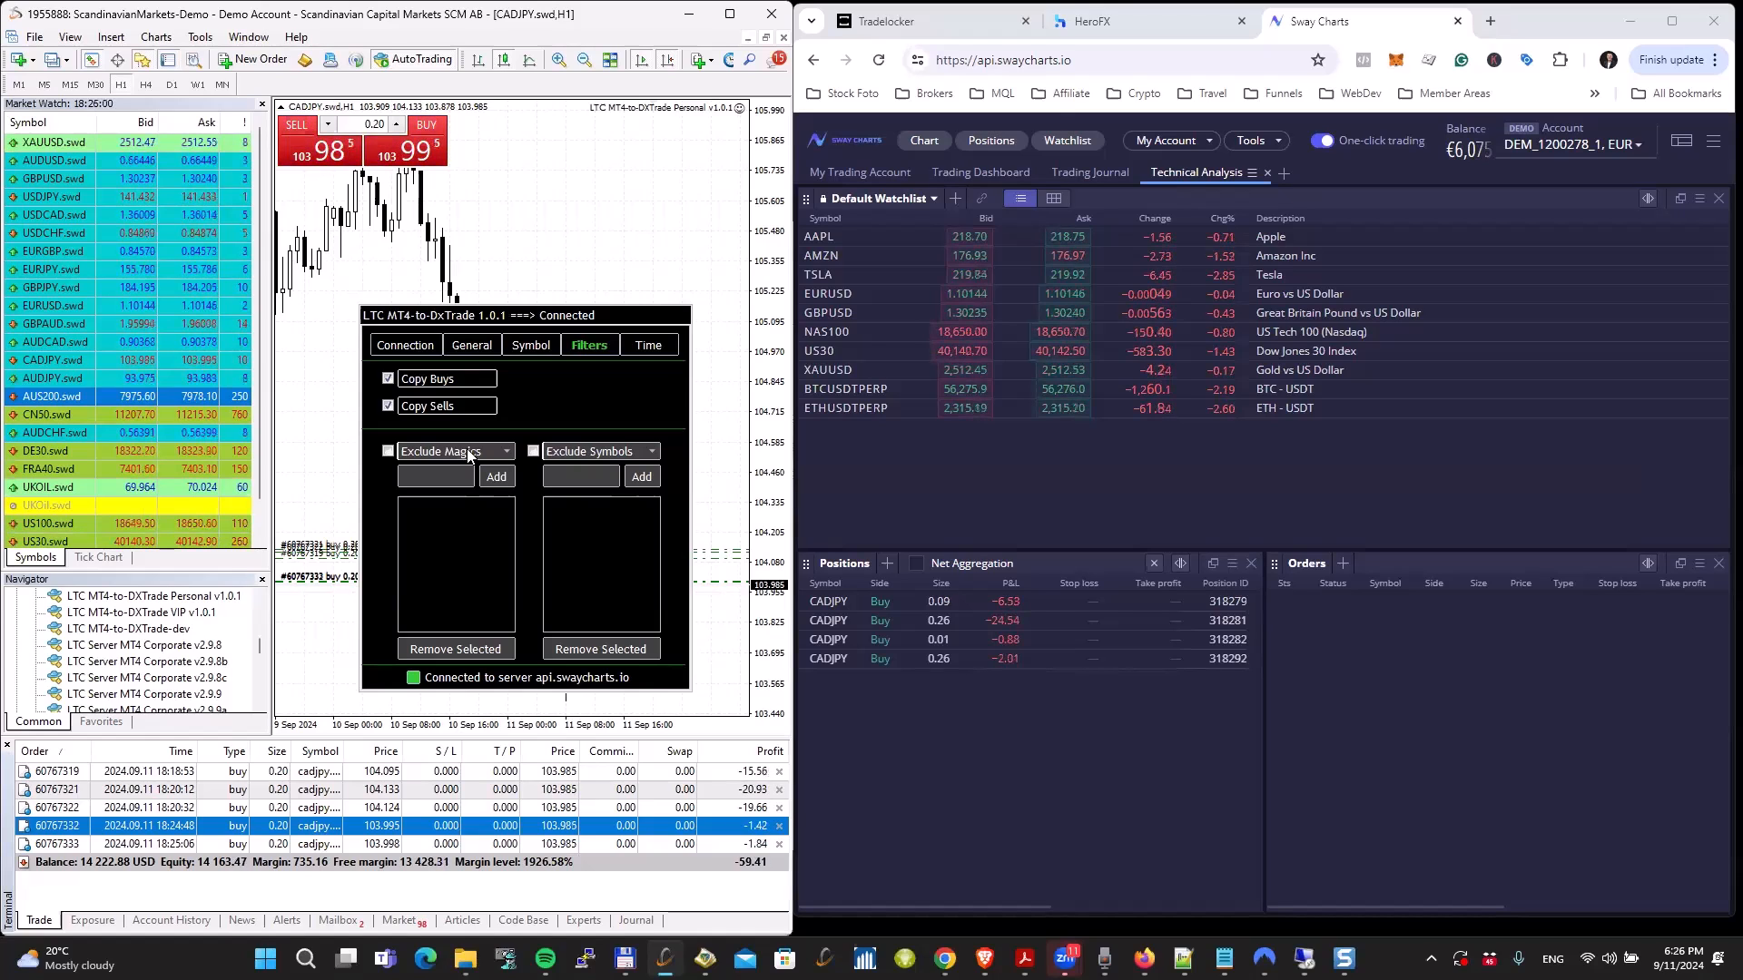
# Step: Set the magic number filter to Include Magics, add 11, 55 and 66 to its list, and enable the filter
pyautogui.click(467, 448)
pyautogui.click(441, 468)
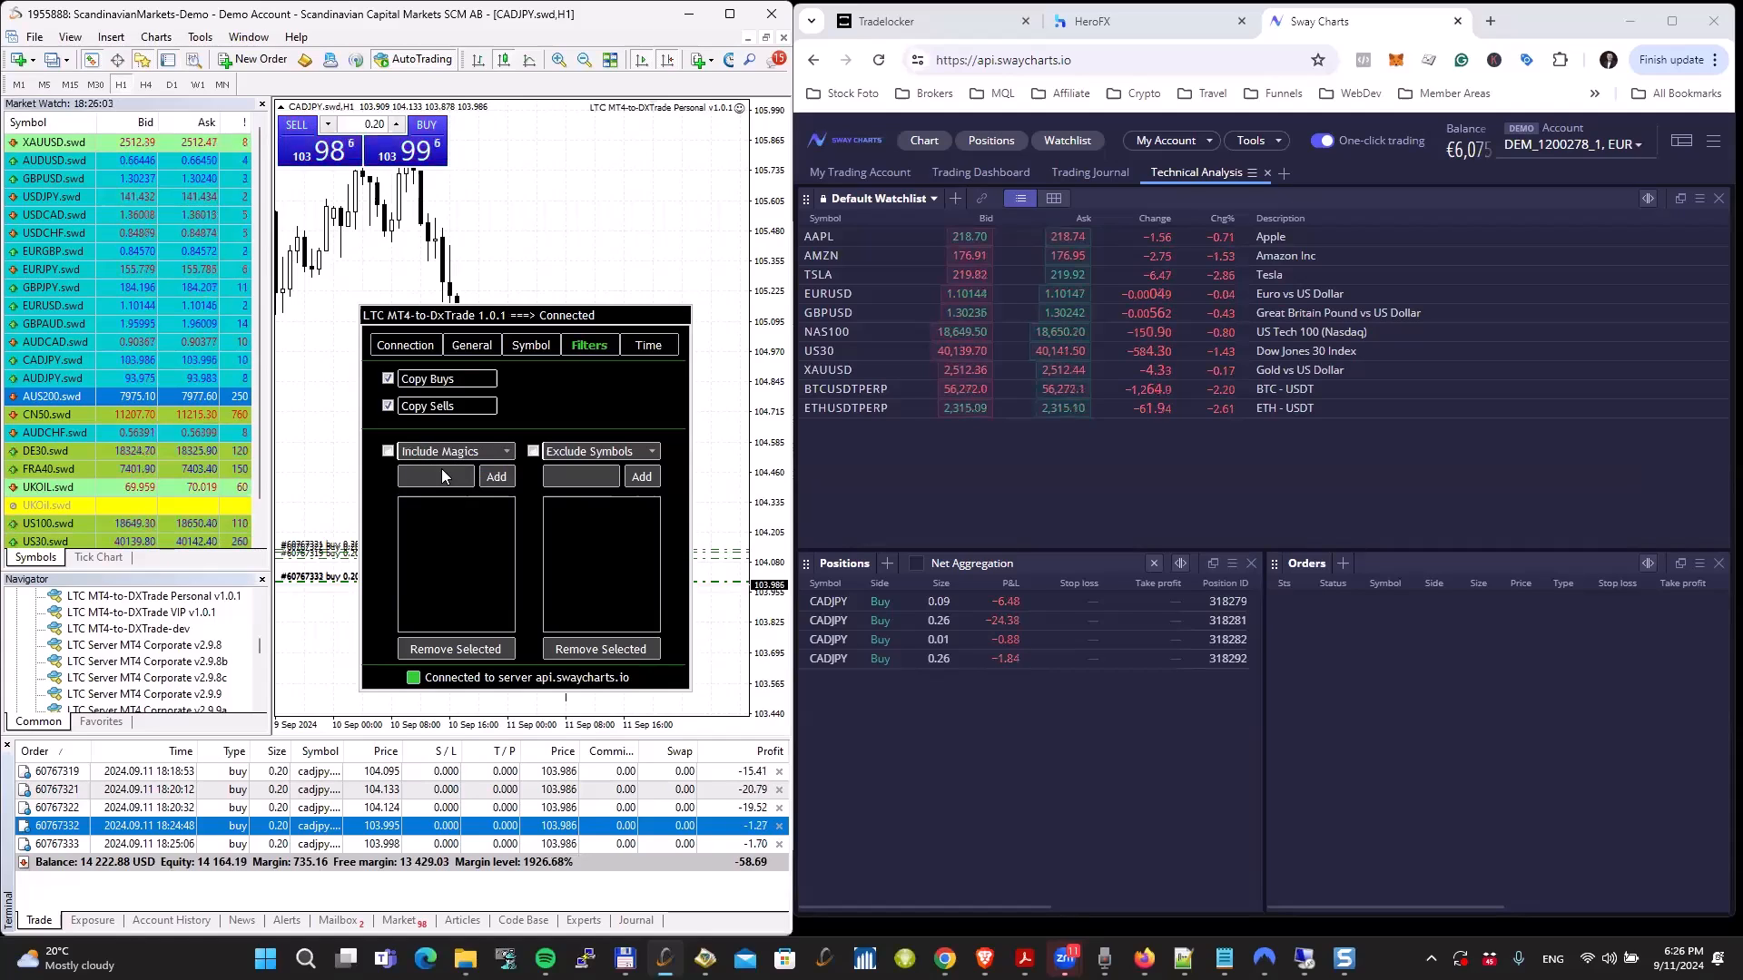
pyautogui.click(437, 476)
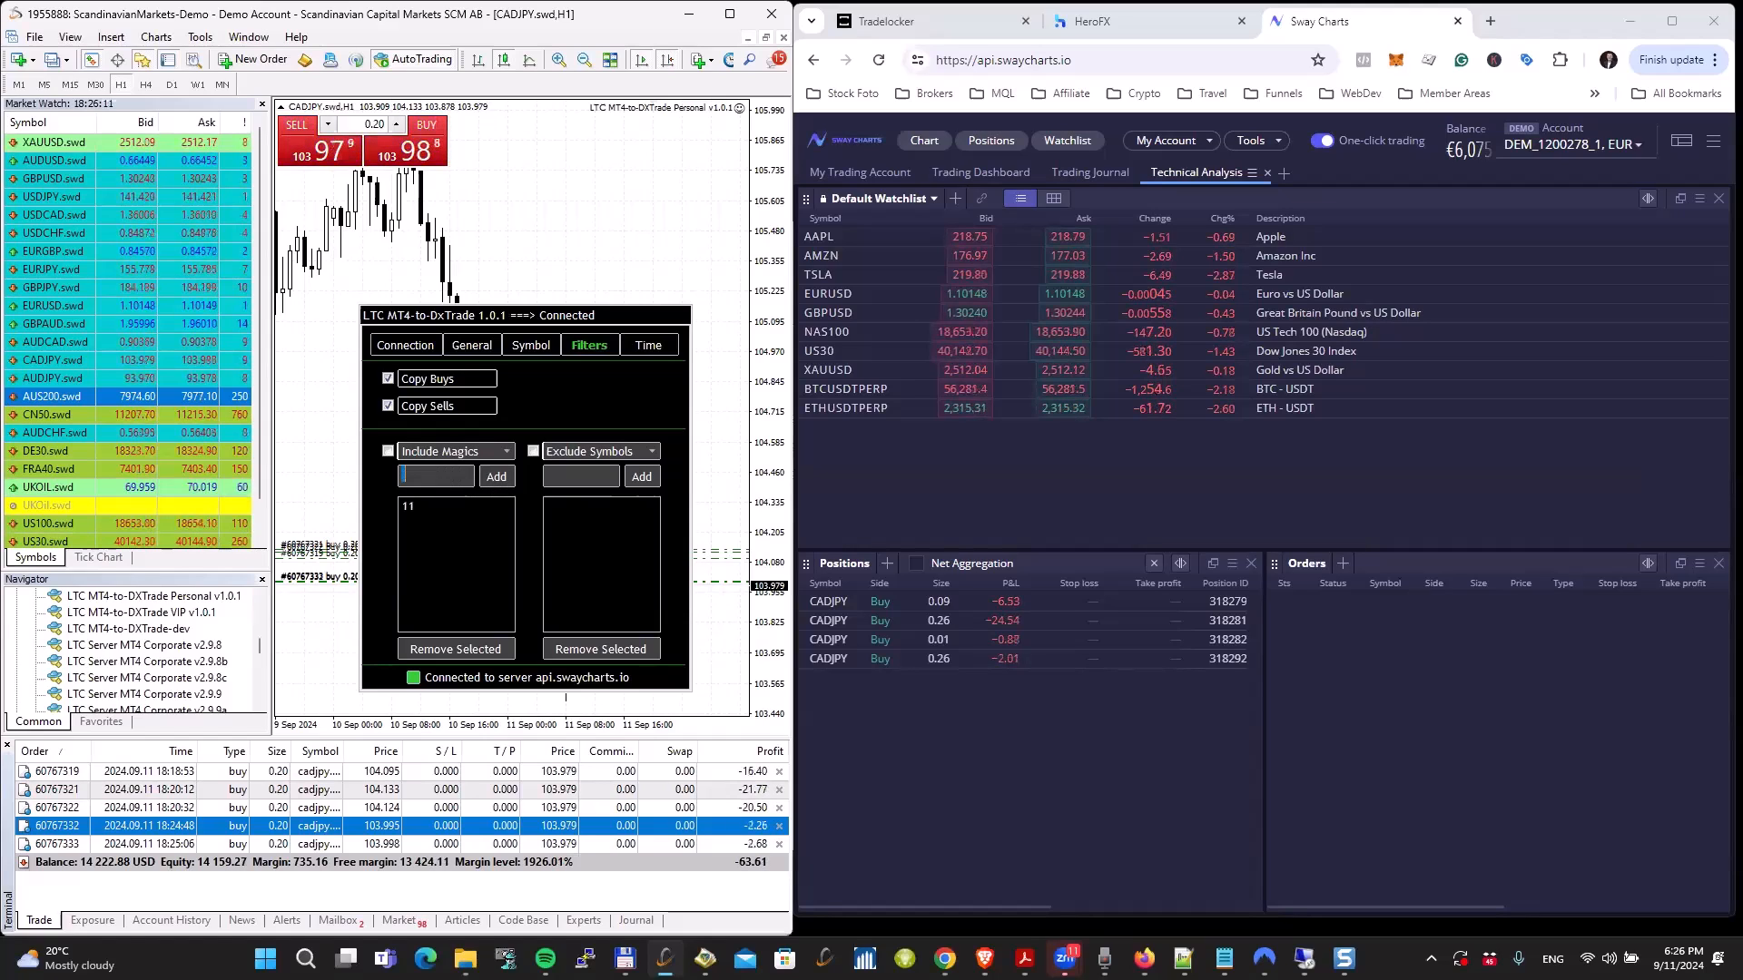
pyautogui.click(443, 475)
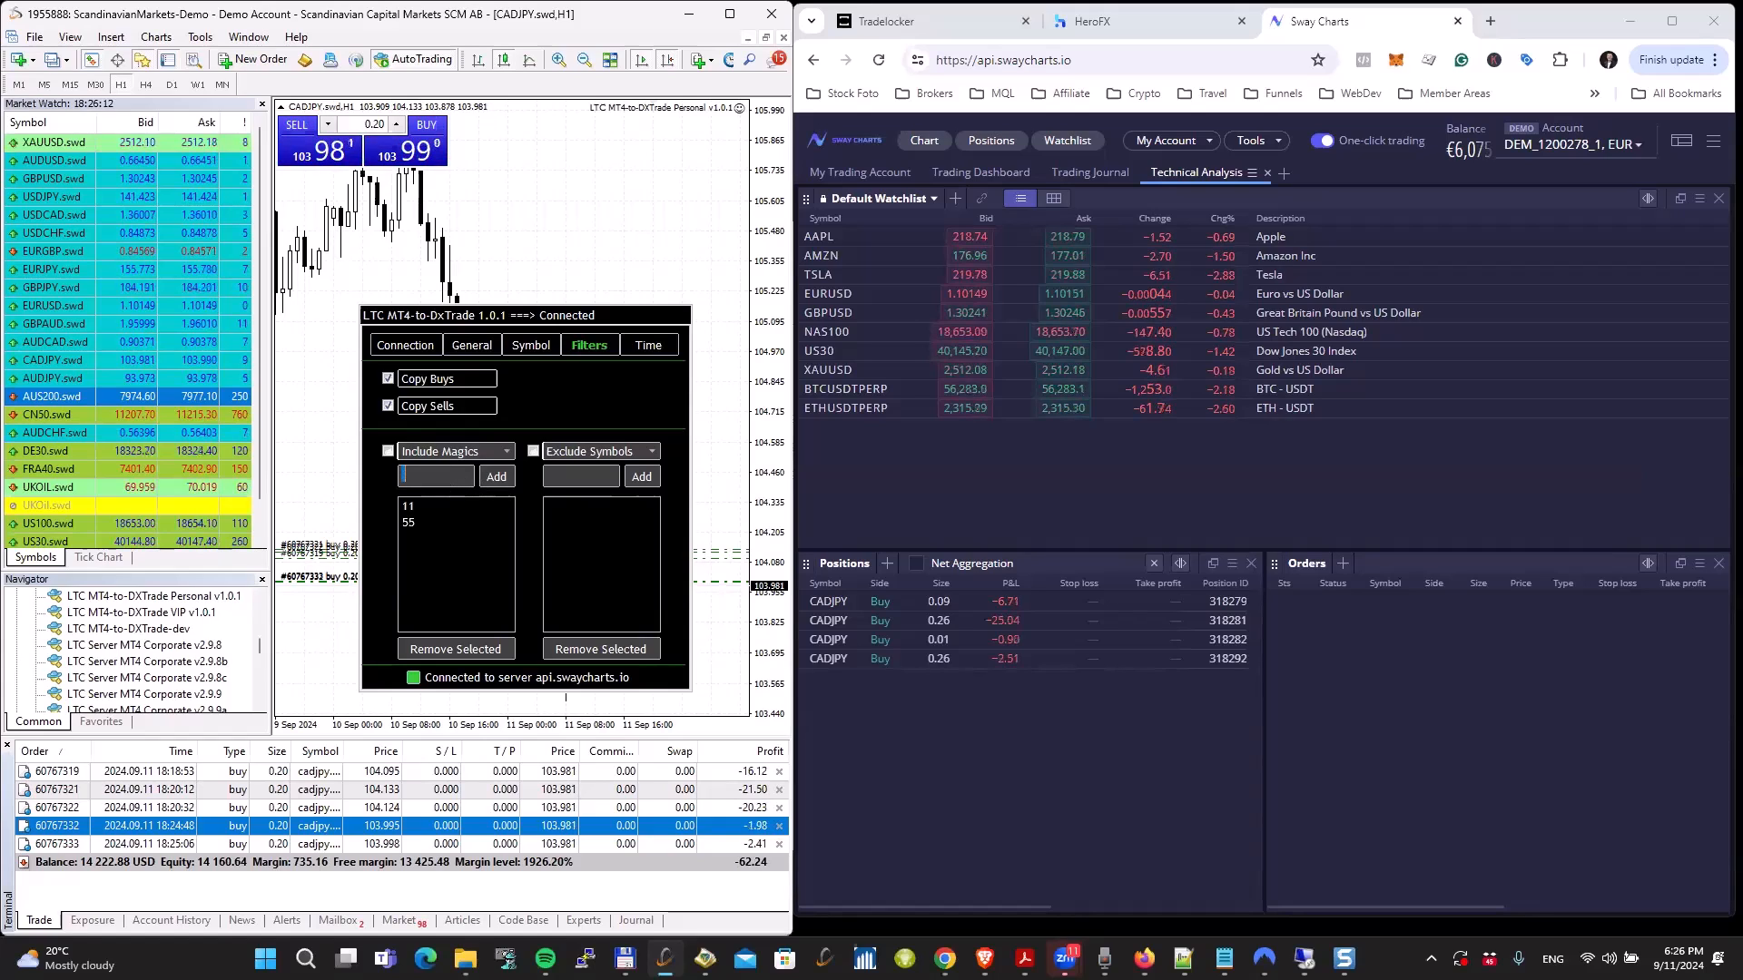
pyautogui.click(496, 478)
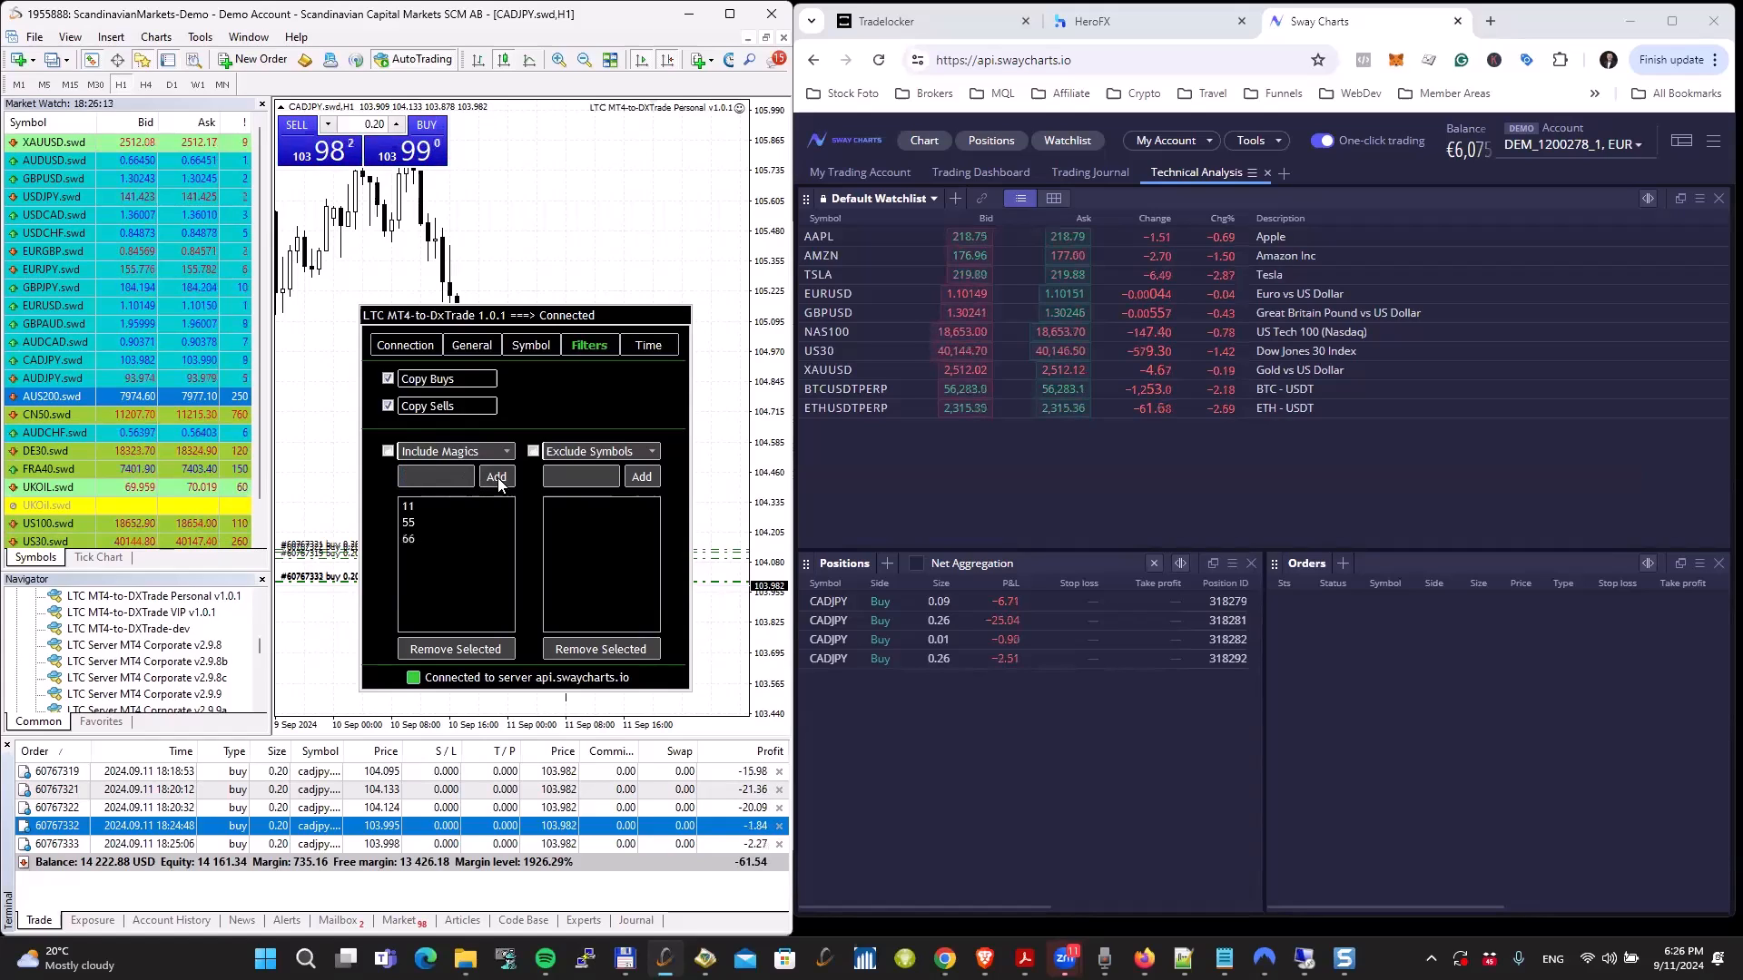
pyautogui.click(388, 452)
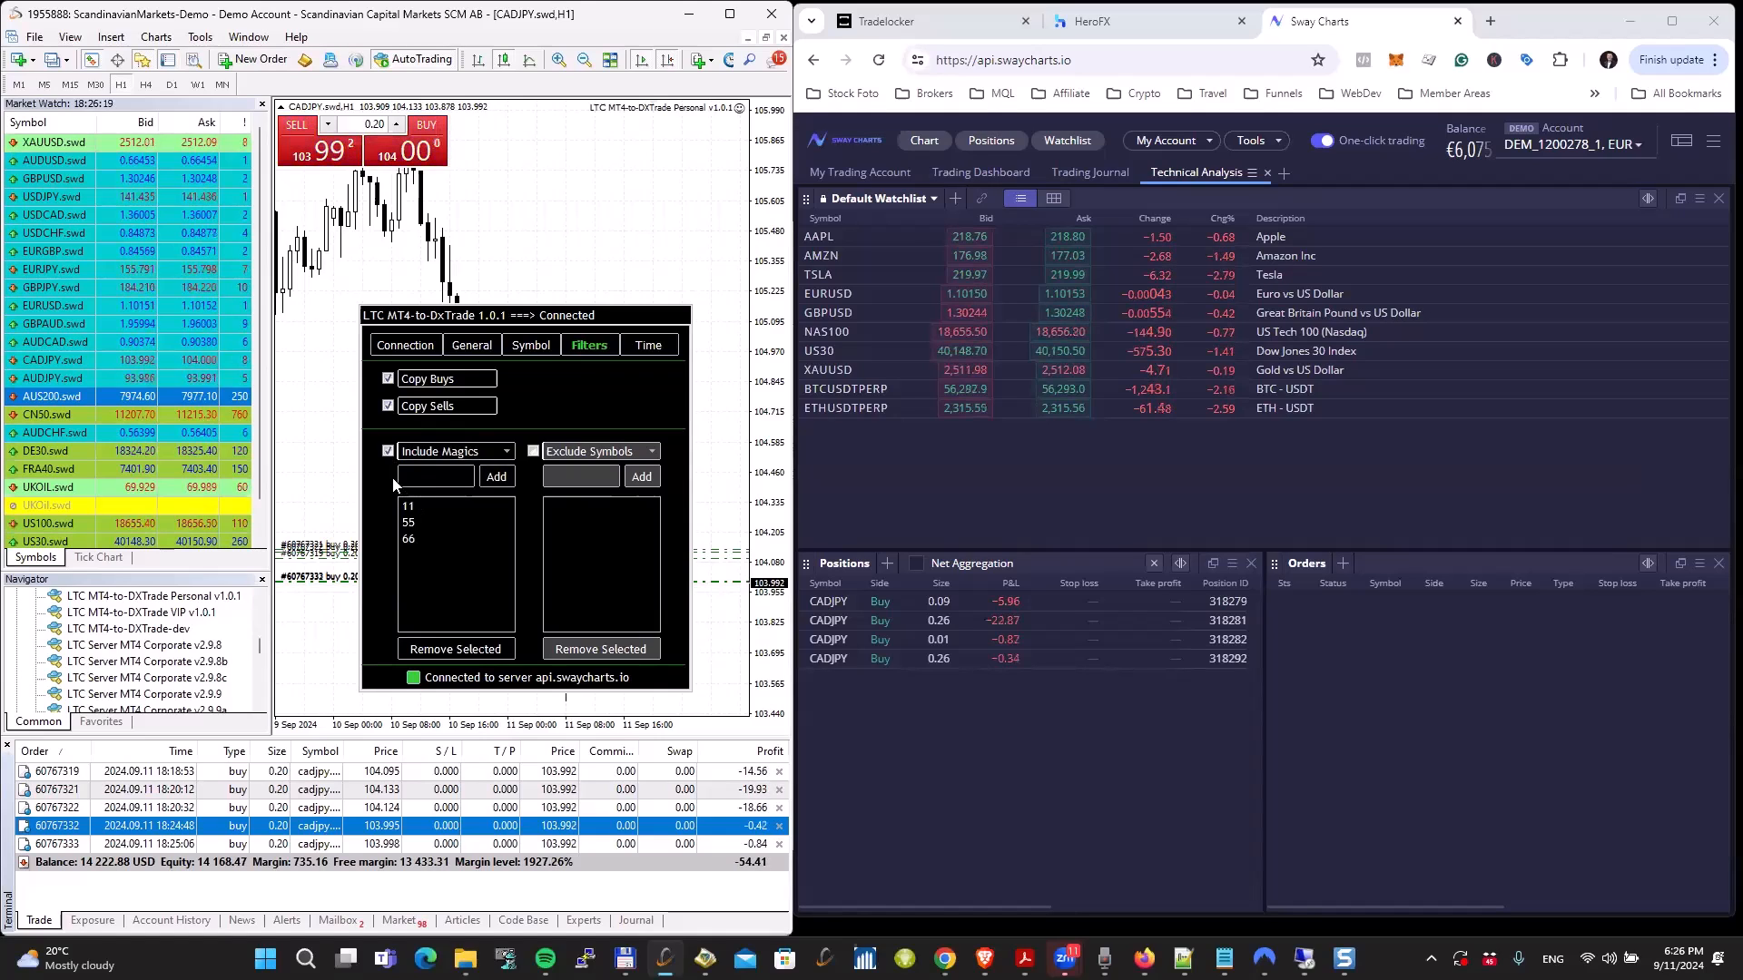
# Step: Open a new chart window for GBPJPY.swd
pyautogui.rightClick(47, 287)
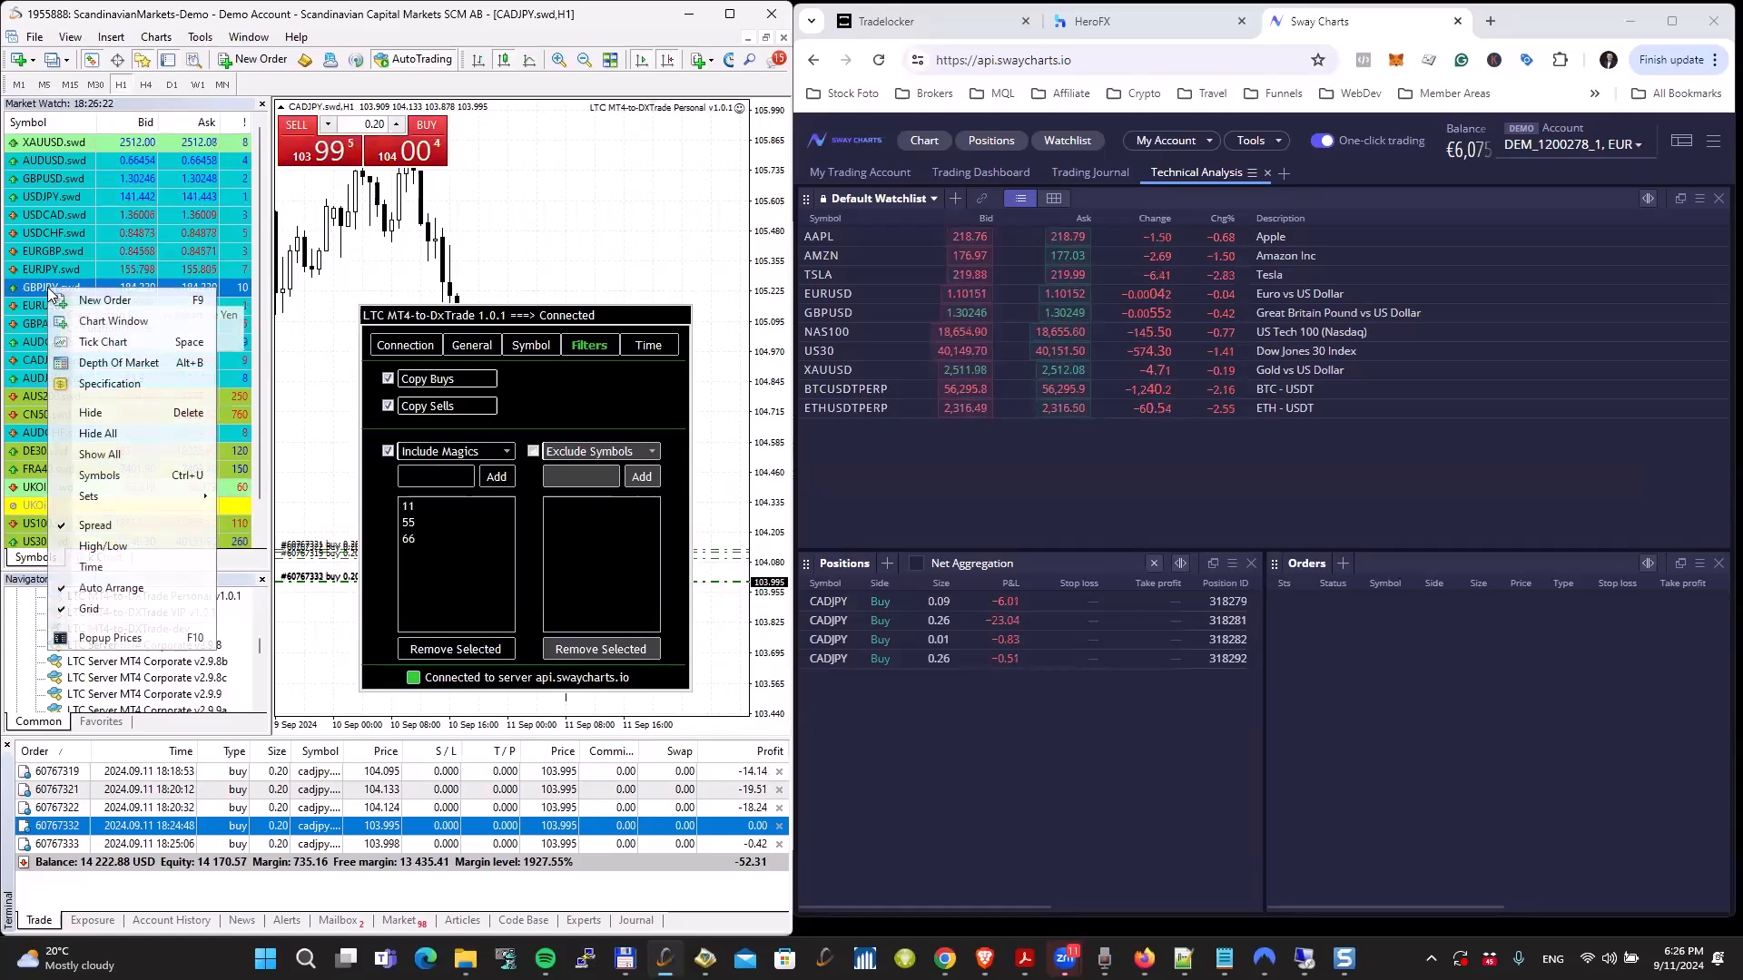
pyautogui.click(88, 323)
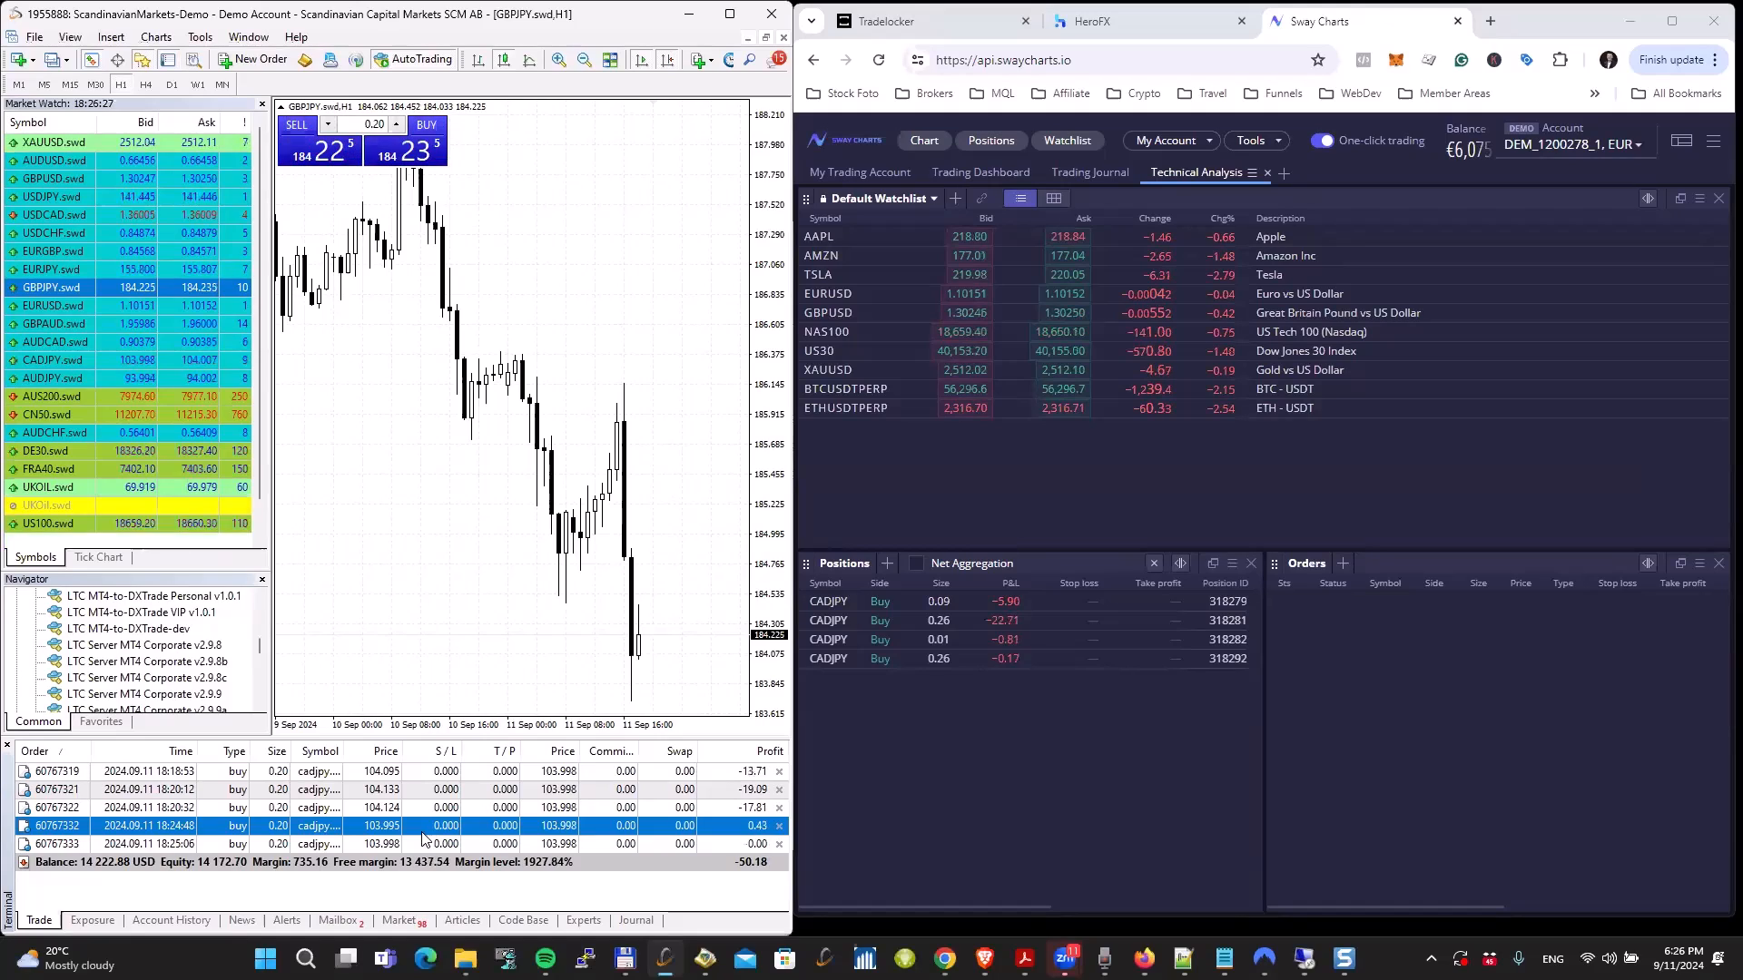
# Step: Buy 0.20 lots of GBPJPY.swd with the Include Magics filter enabled, and check the expert log for how the copier handled it
pyautogui.click(380, 774)
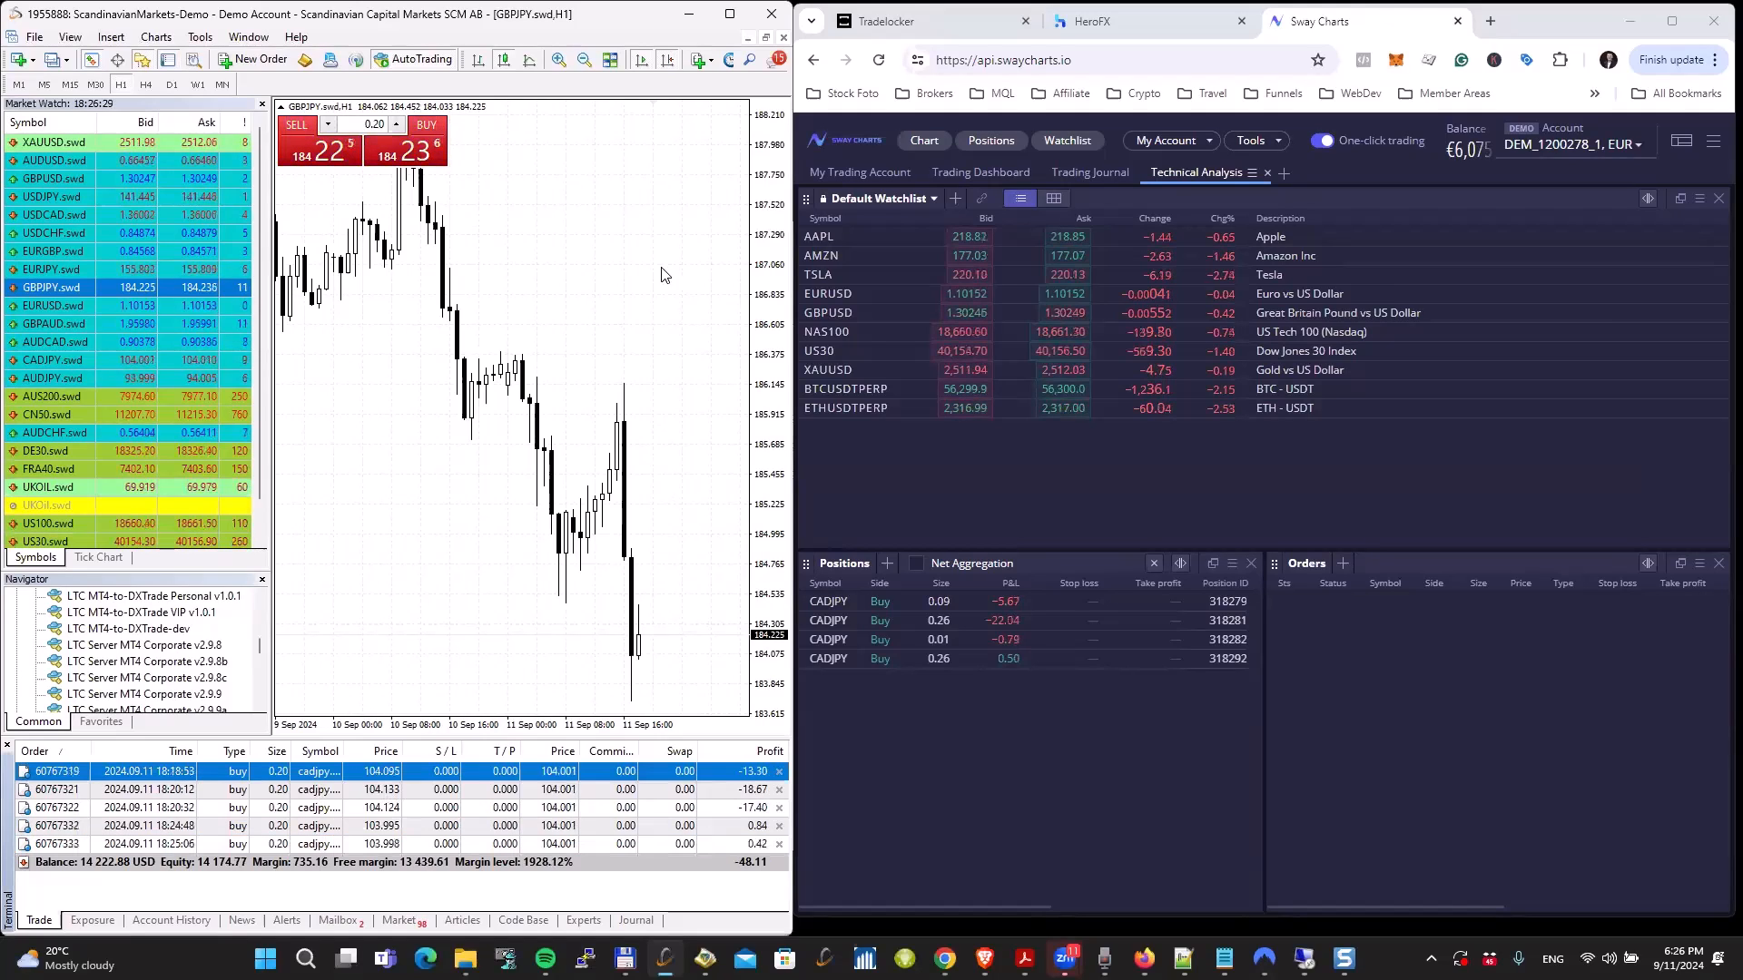
pyautogui.click(423, 152)
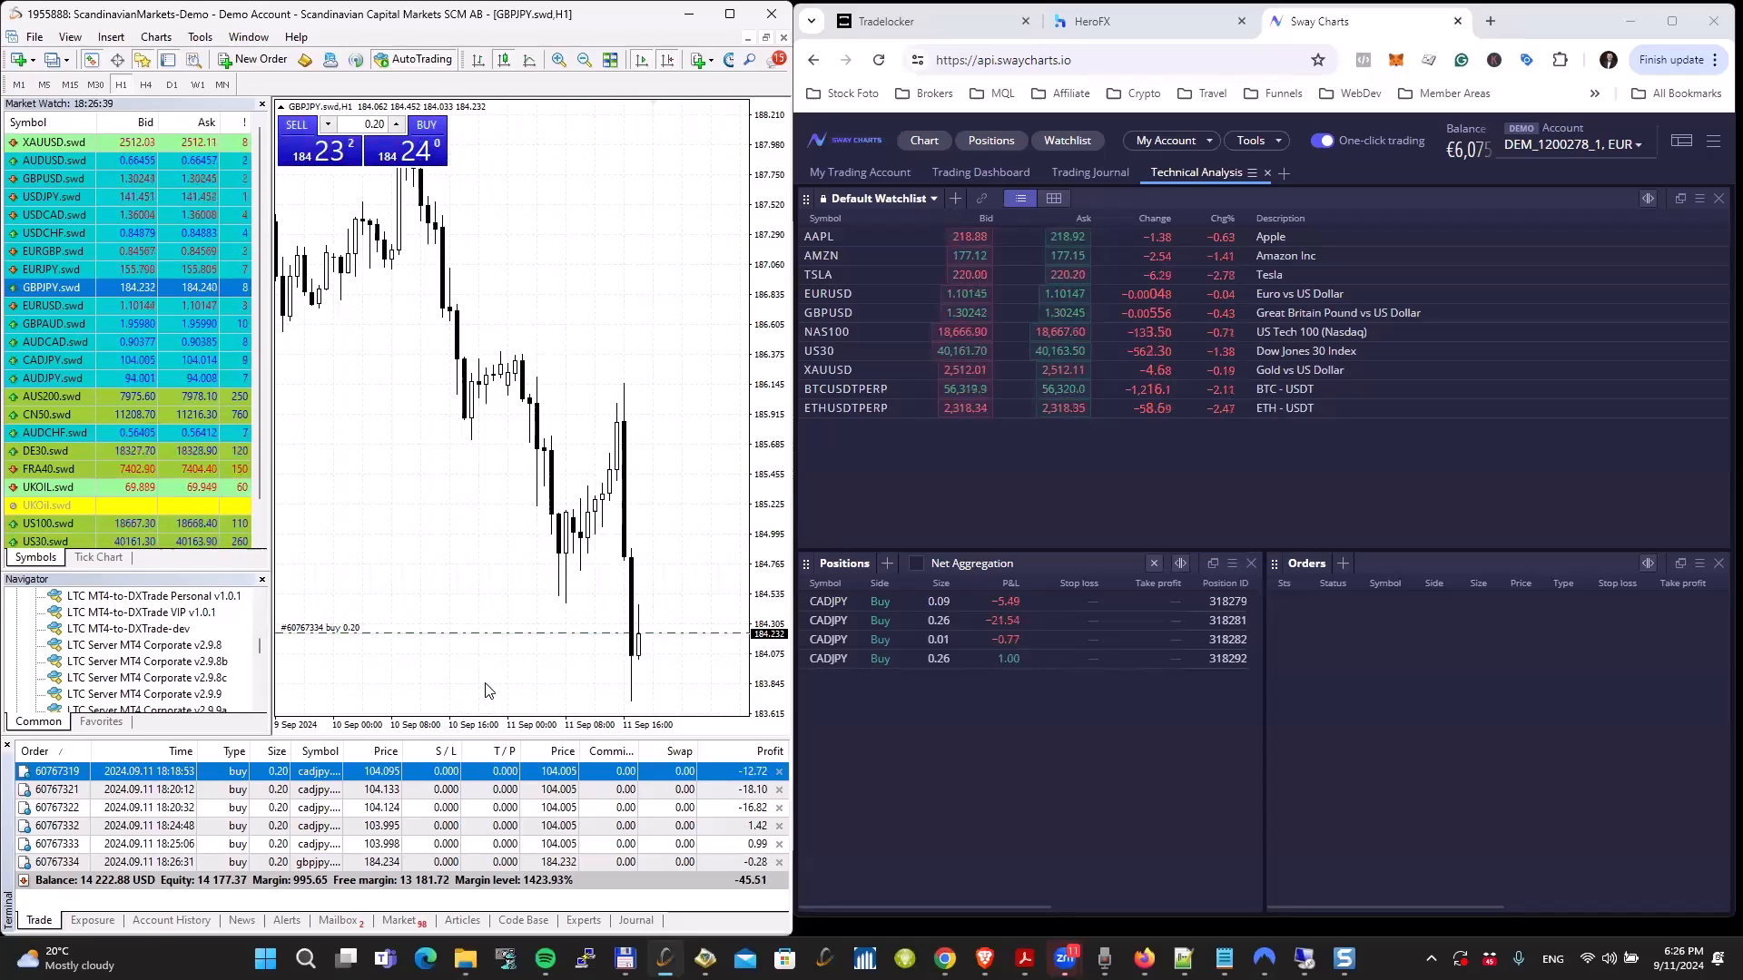
pyautogui.click(584, 920)
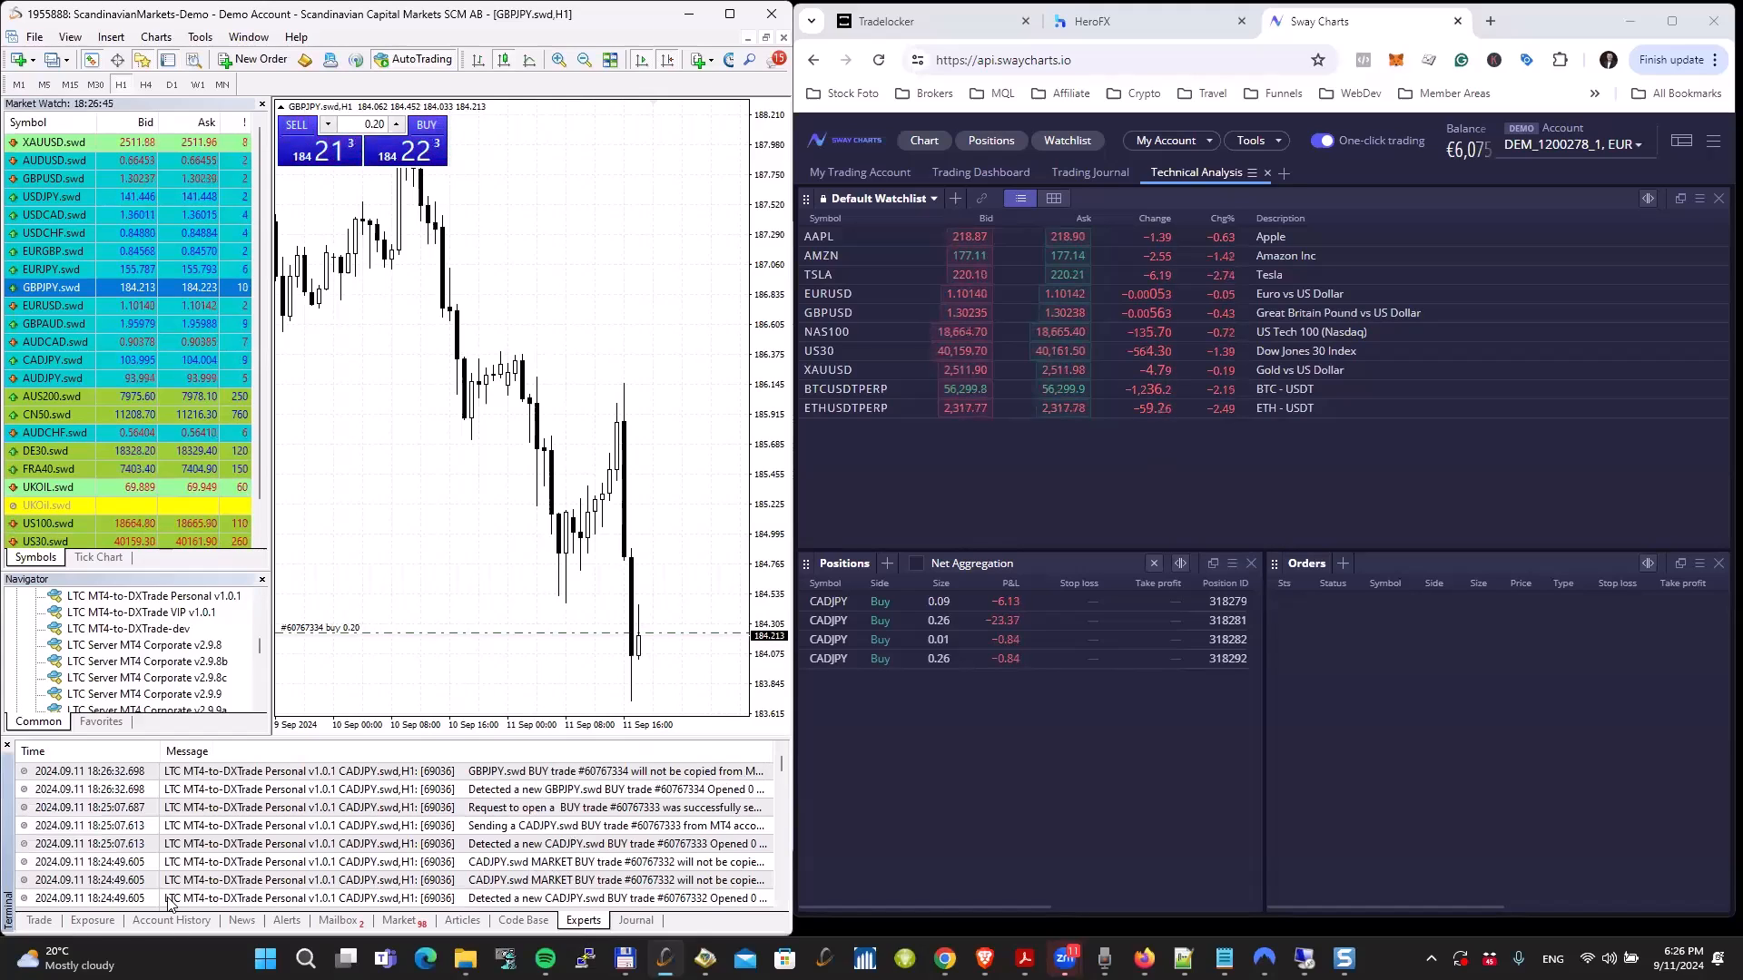
pyautogui.click(39, 921)
# Step: Return to the CADJPY.swd chart and add magic number 0 to the copier's Include Magics list
pyautogui.click(520, 472)
pyautogui.hotkey('ctrl', 'Tab')
pyautogui.click(425, 475)
pyautogui.write('0')
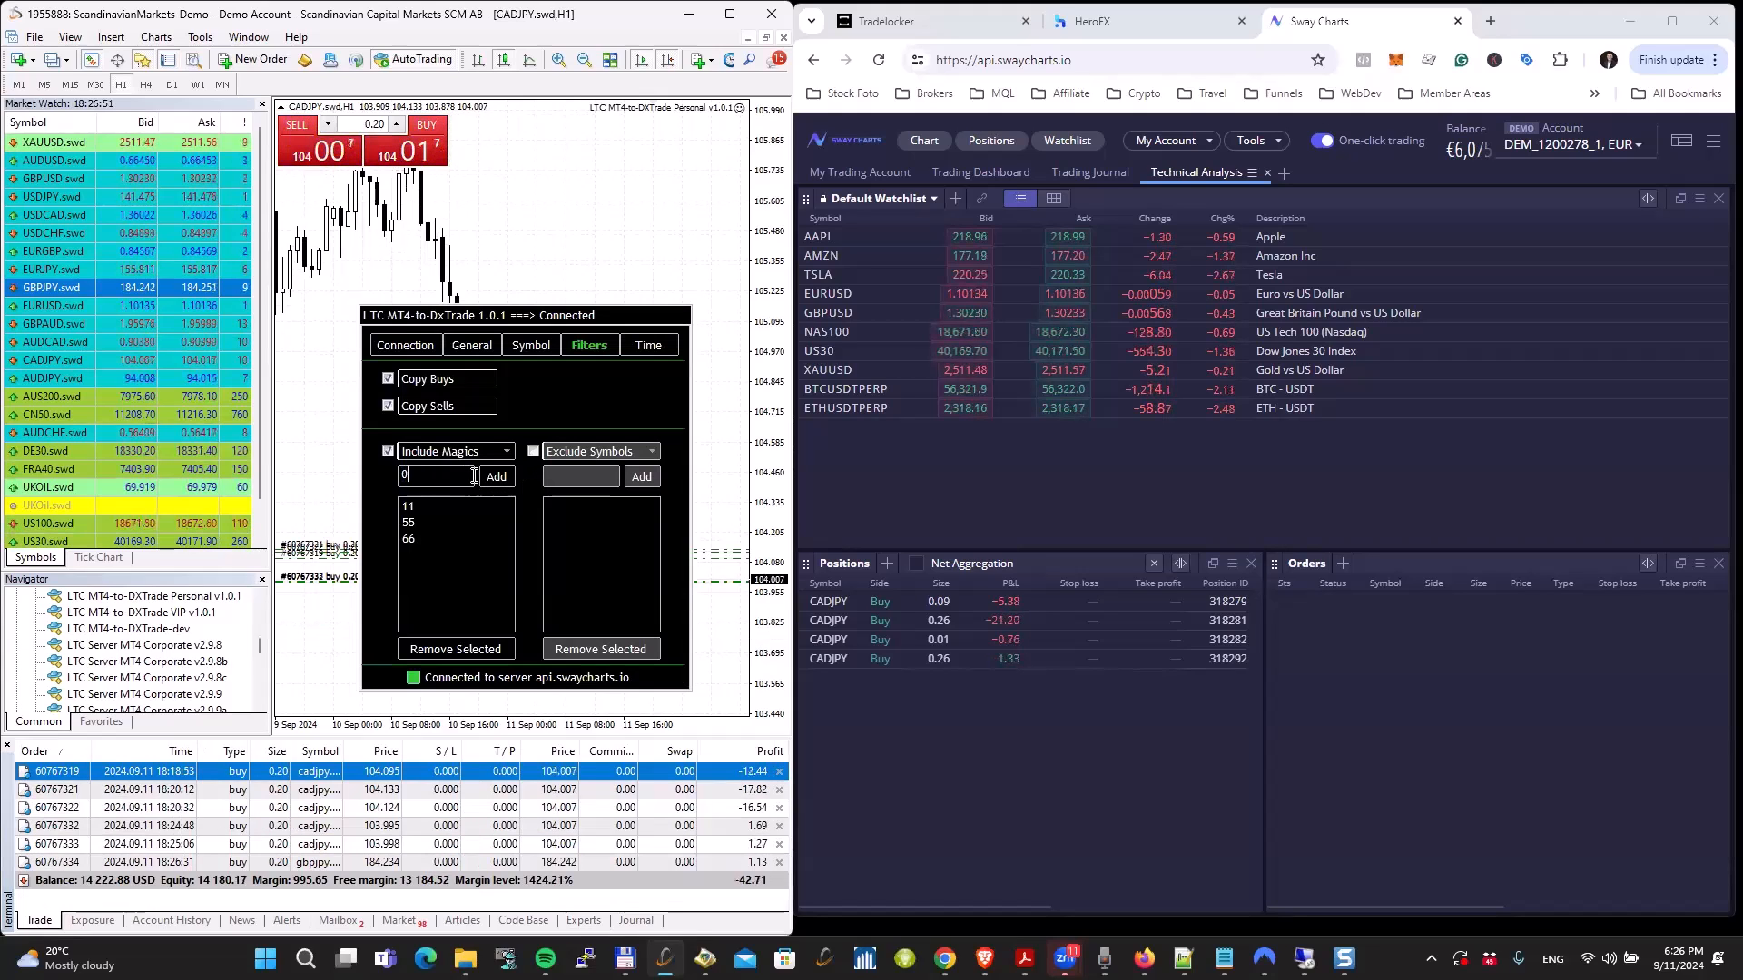
pyautogui.click(496, 477)
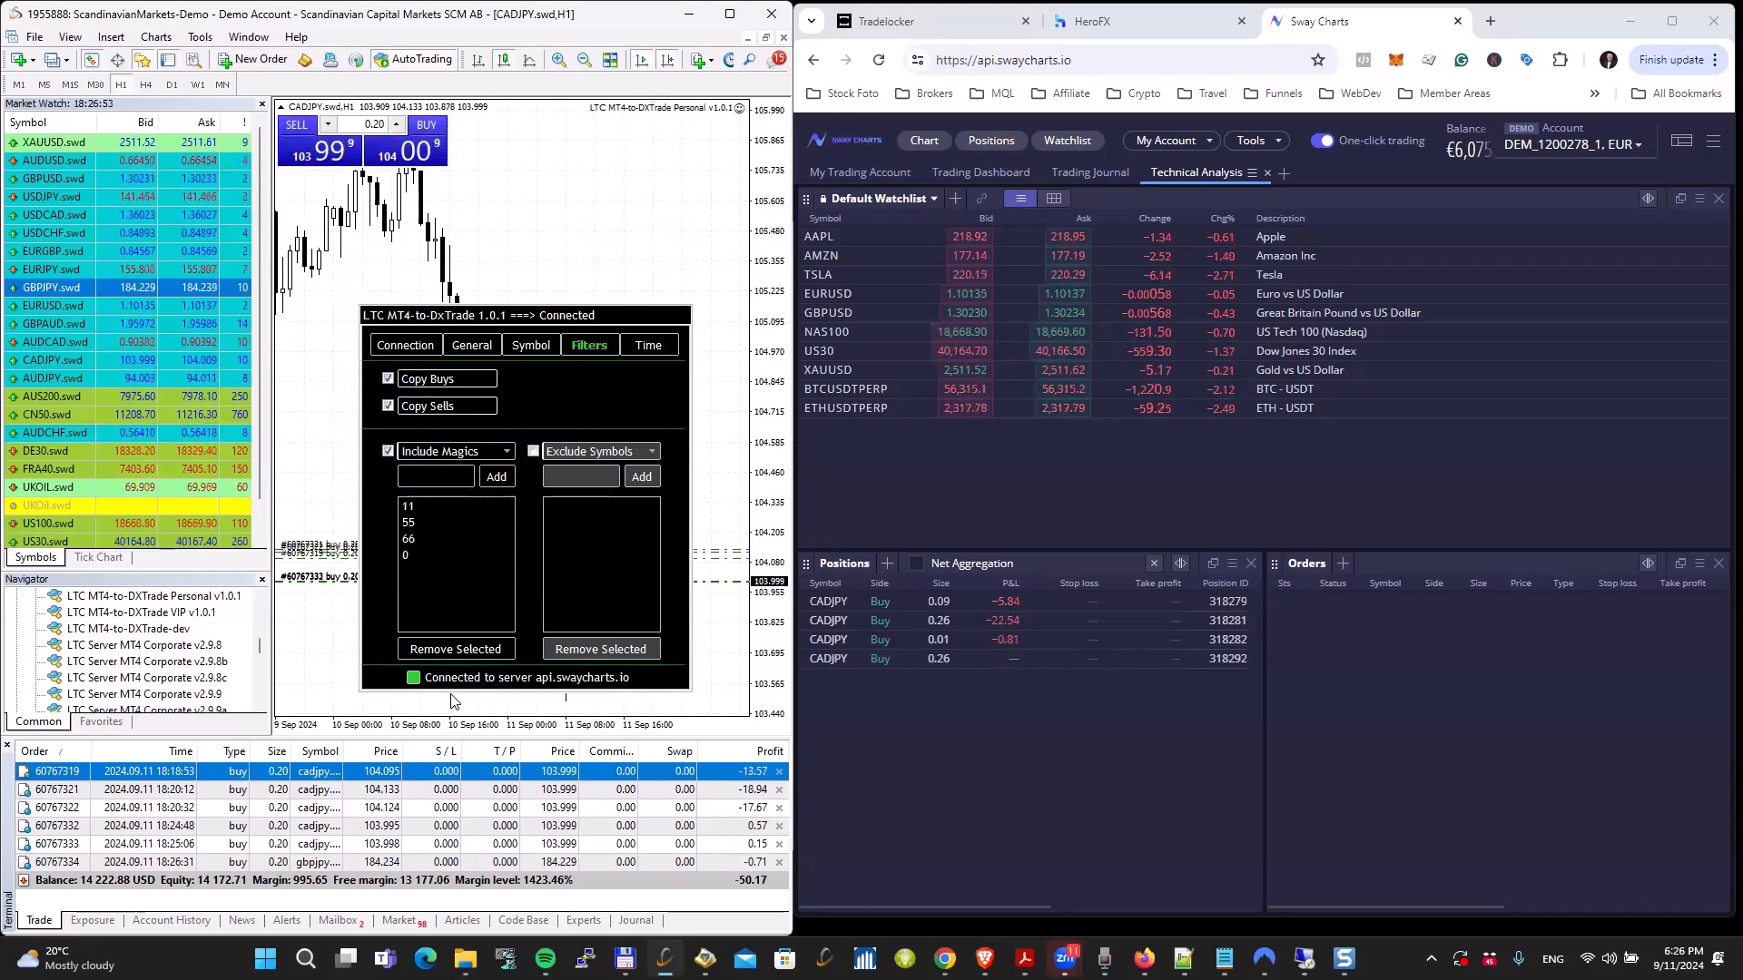
# Step: Buy another 0.20 lots of GBPJPY.swd from its chart and check the copied position in Sway Charts
pyautogui.hotkey('ctrl', 'Tab')
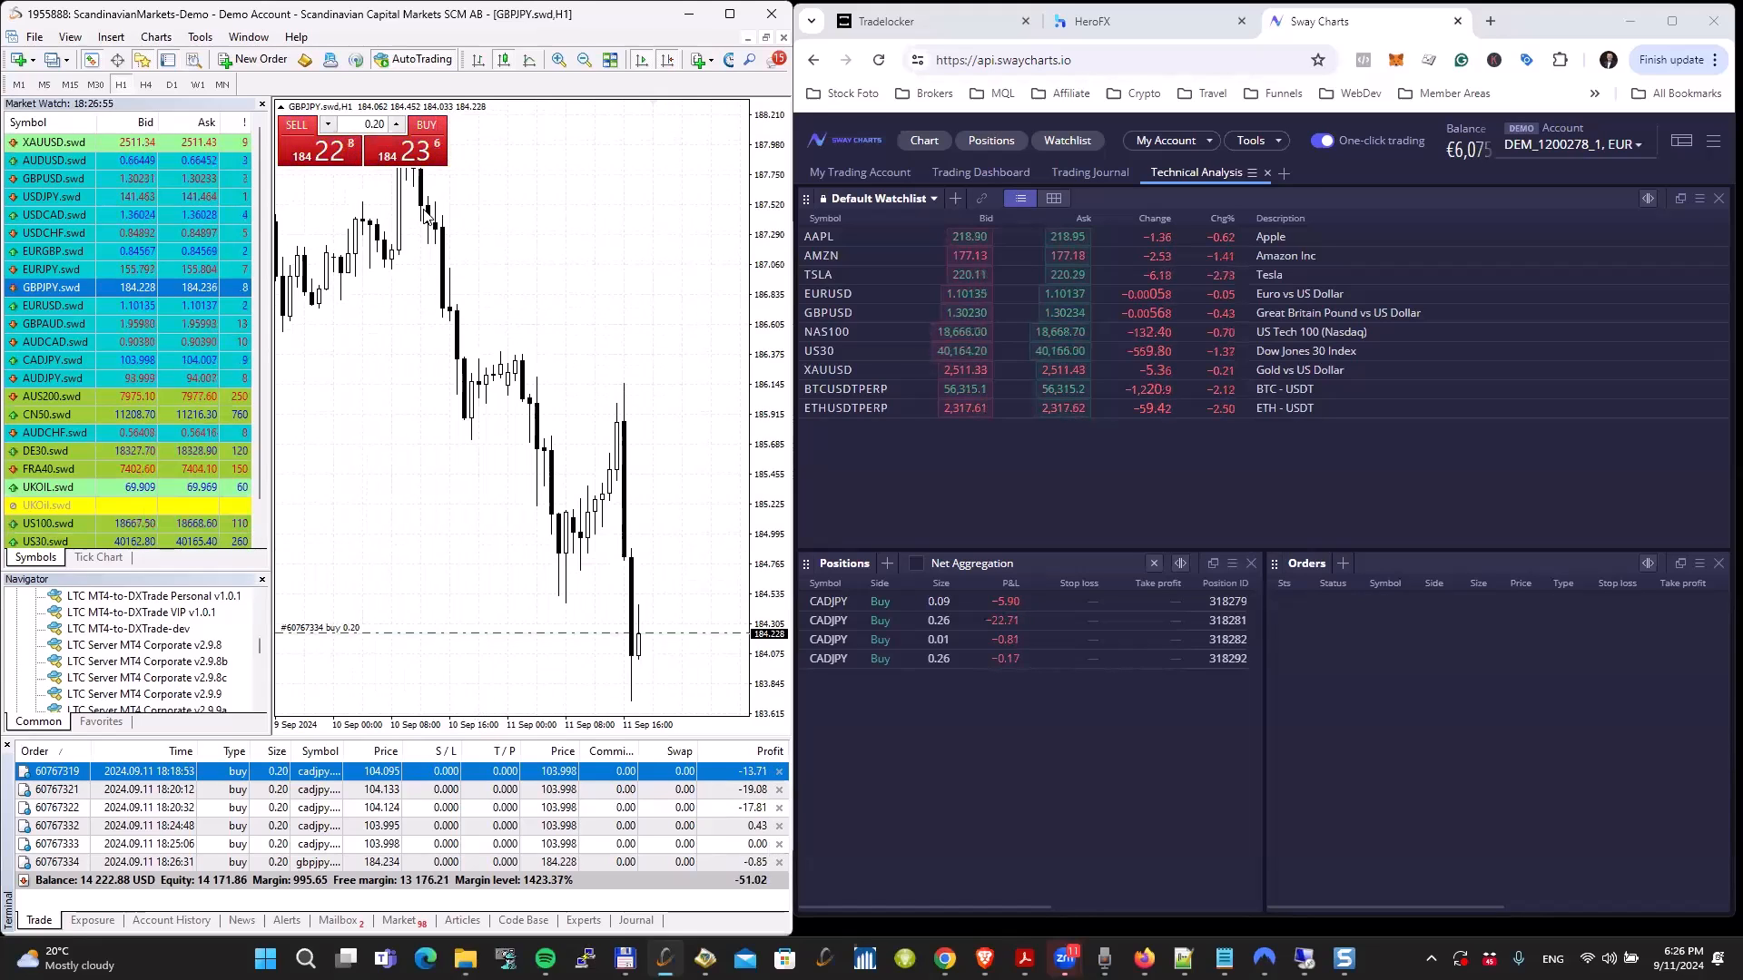
pyautogui.click(426, 154)
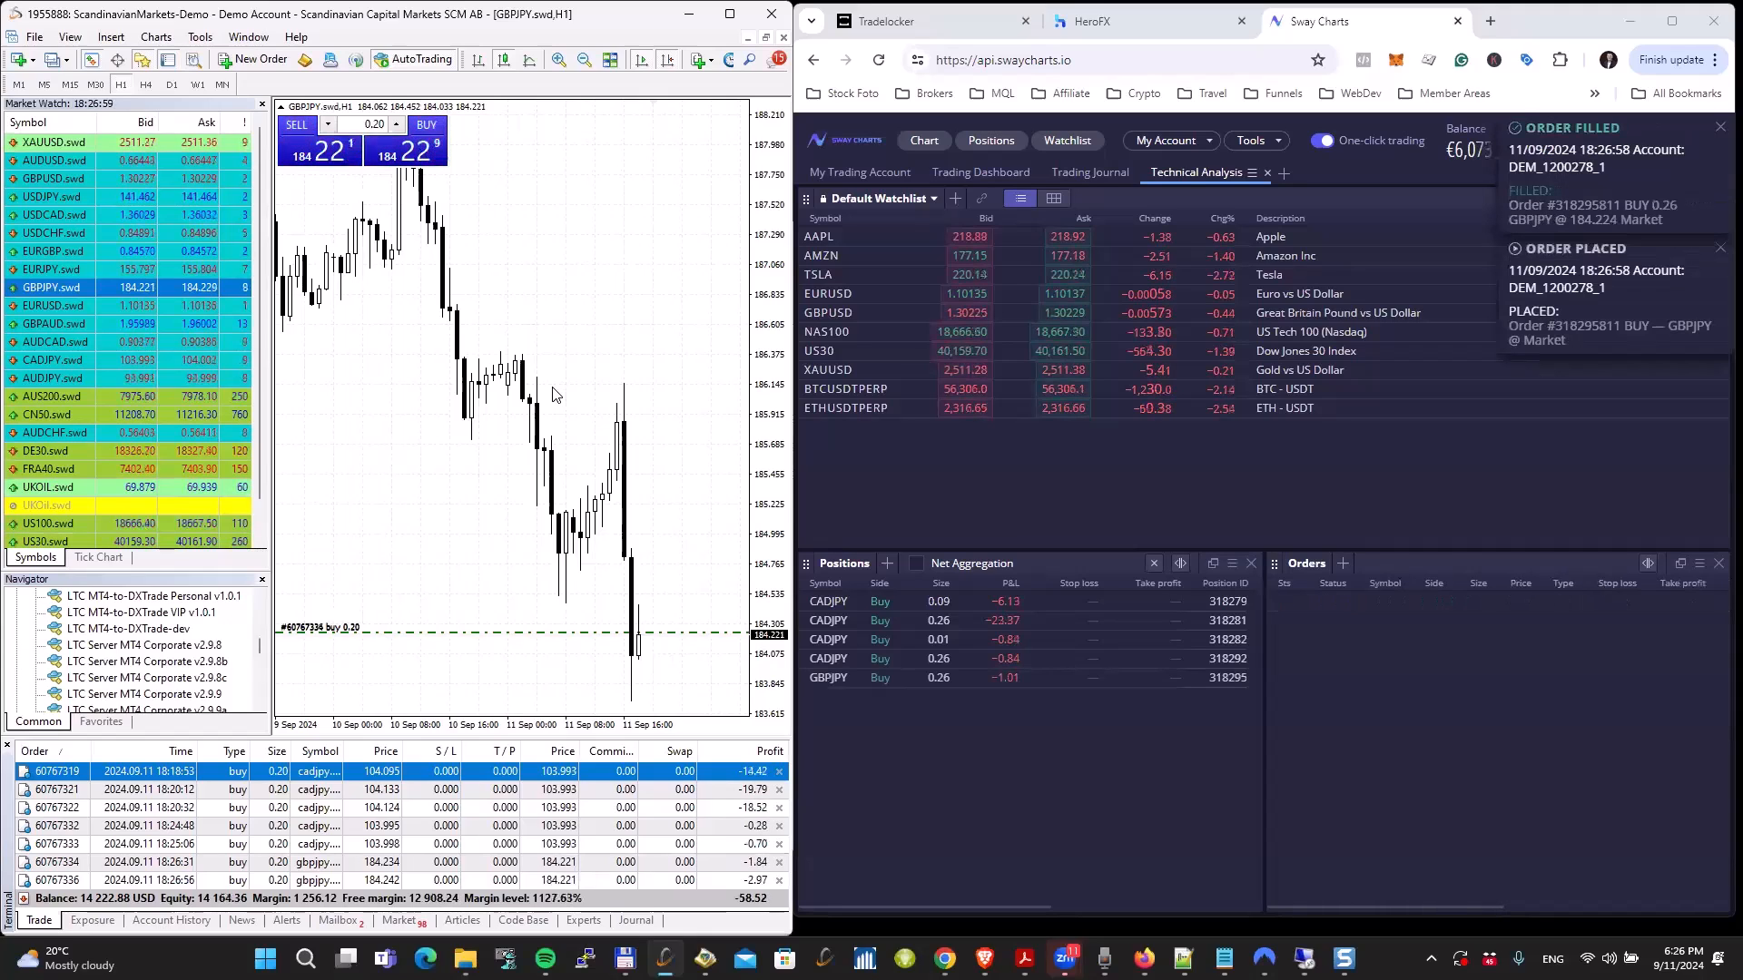
pyautogui.moveTo(894, 678)
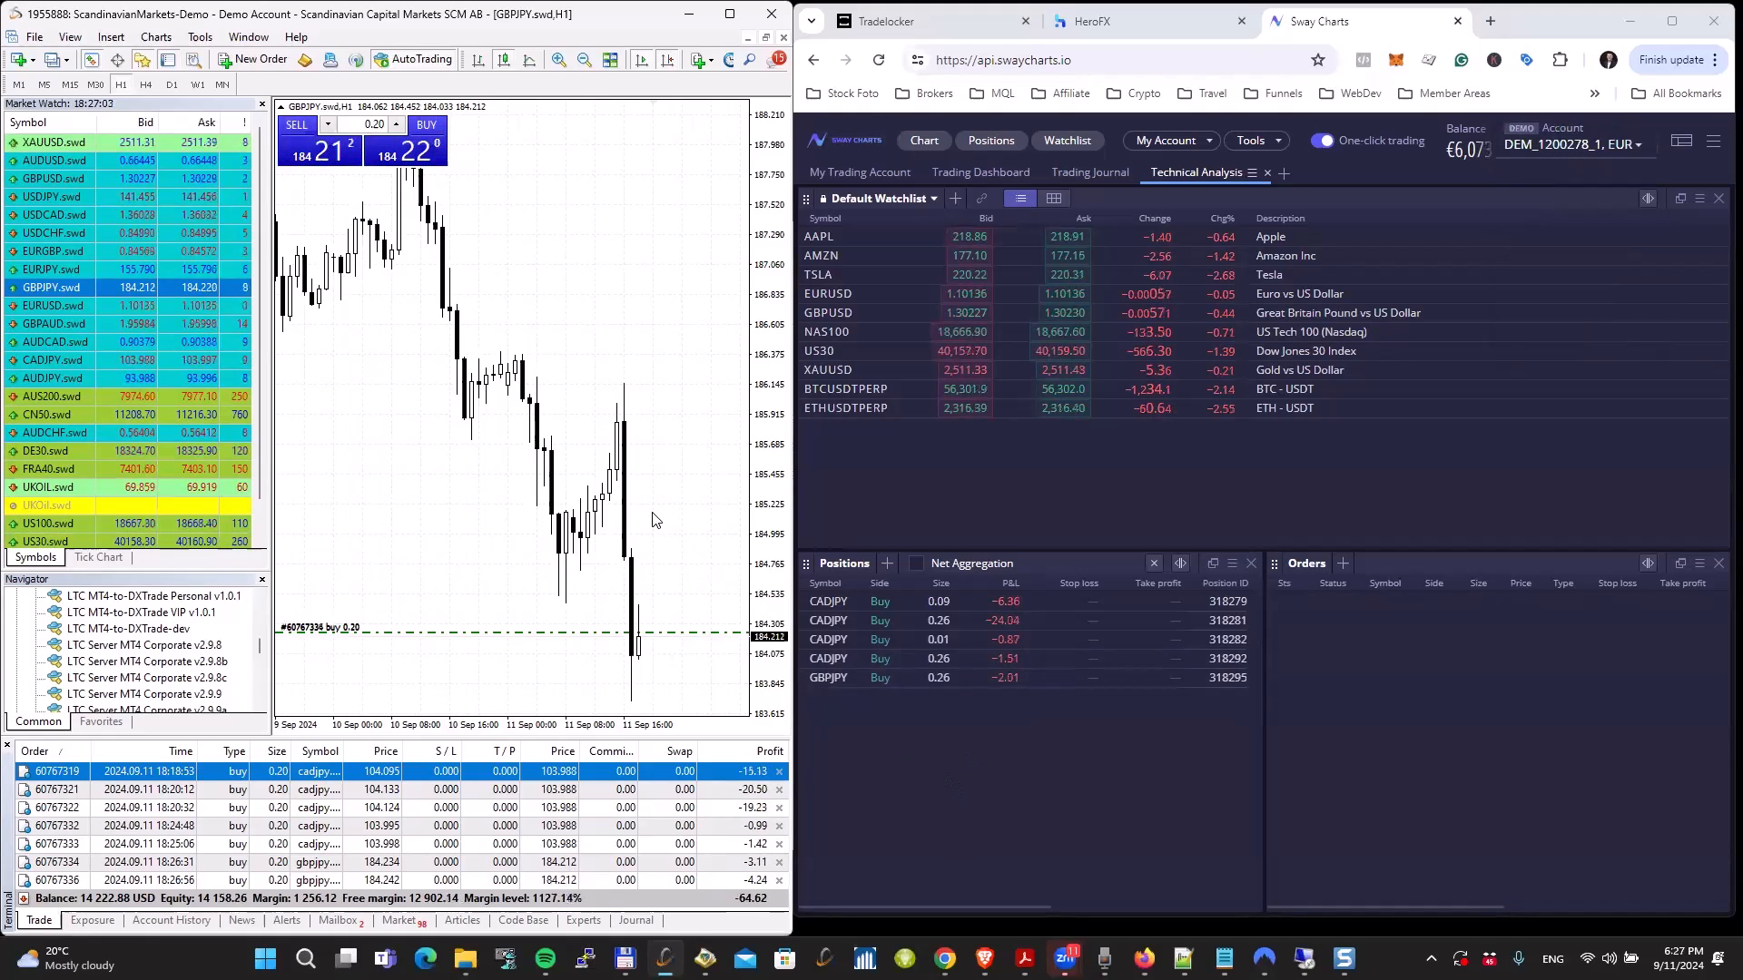
# Step: Switch the copier's magic number filter to Exclude Magics, go through its listed numbers, and disable the filter
pyautogui.hotkey('ctrl', 'Tab')
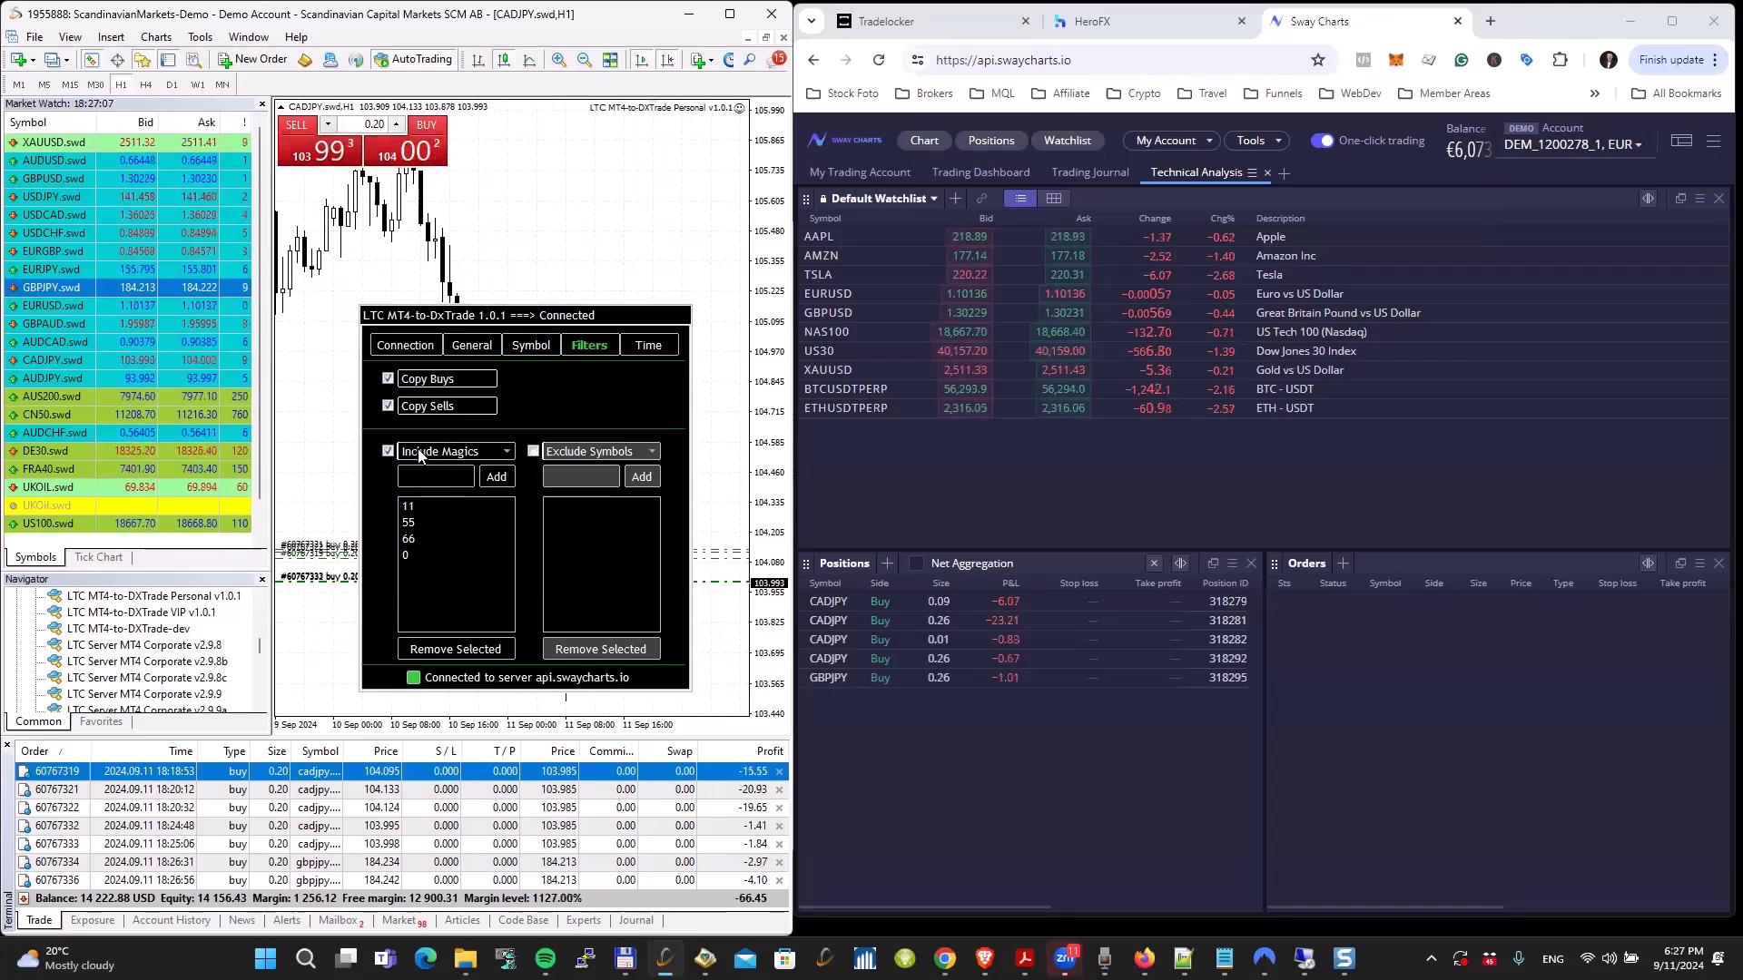
pyautogui.moveTo(420, 499); pyautogui.dragTo(412, 557)
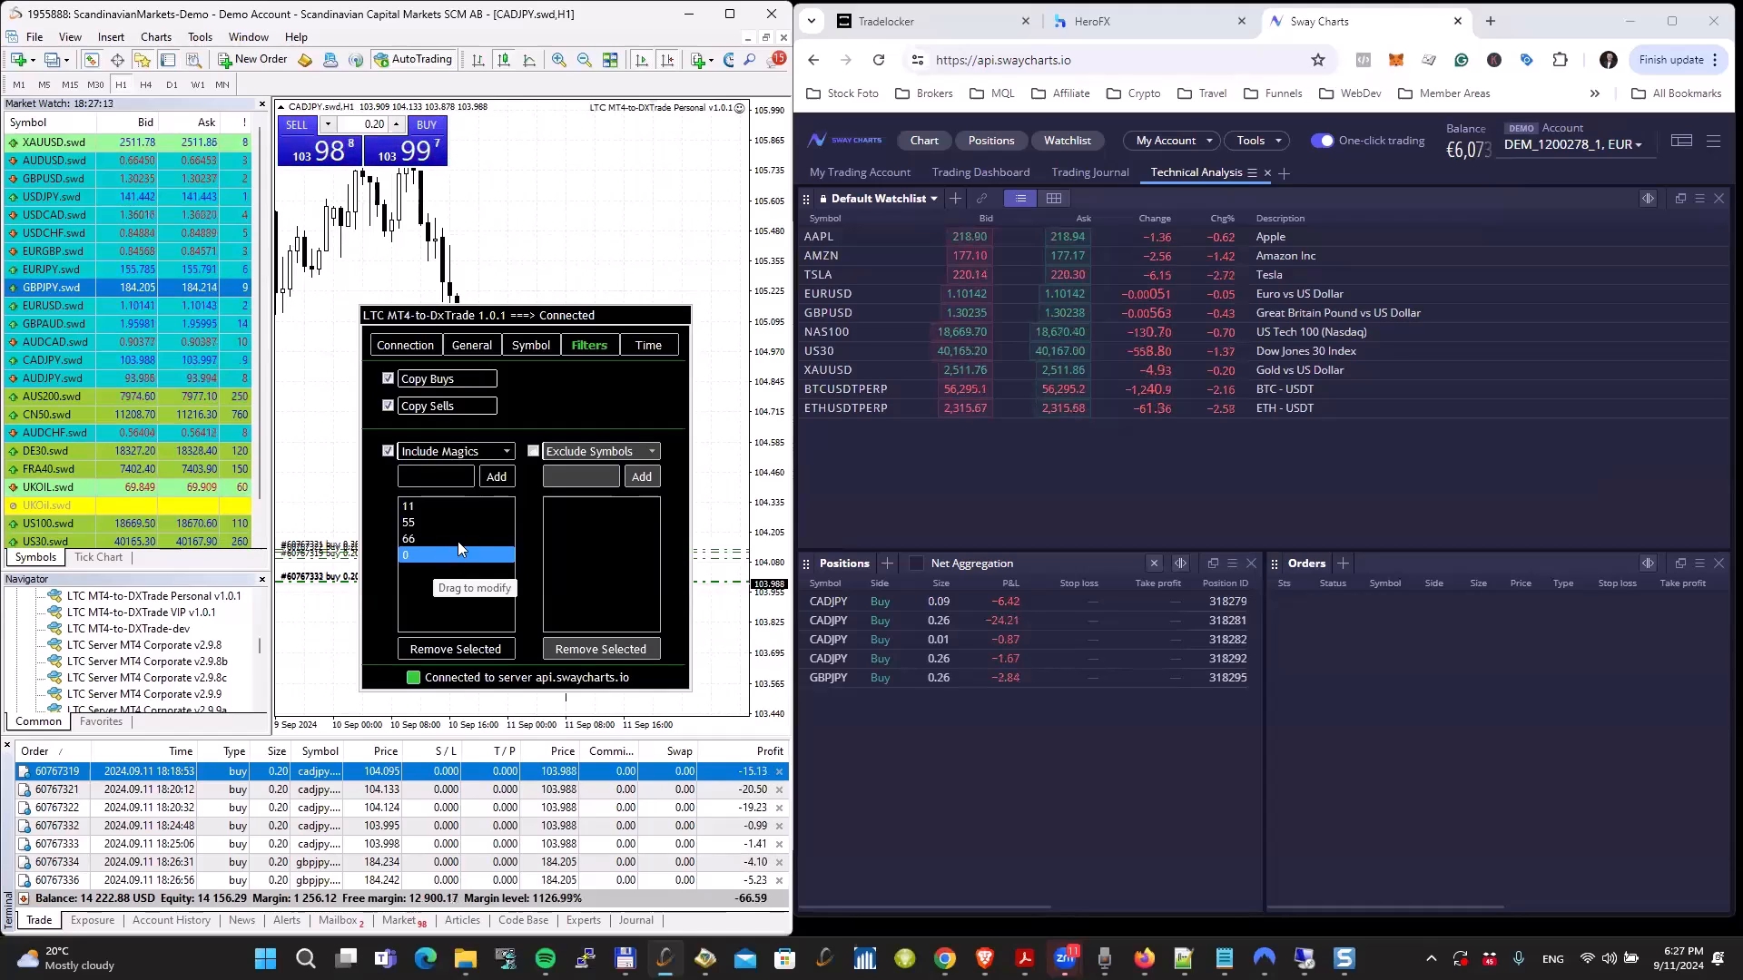
pyautogui.click(424, 453)
pyautogui.click(419, 487)
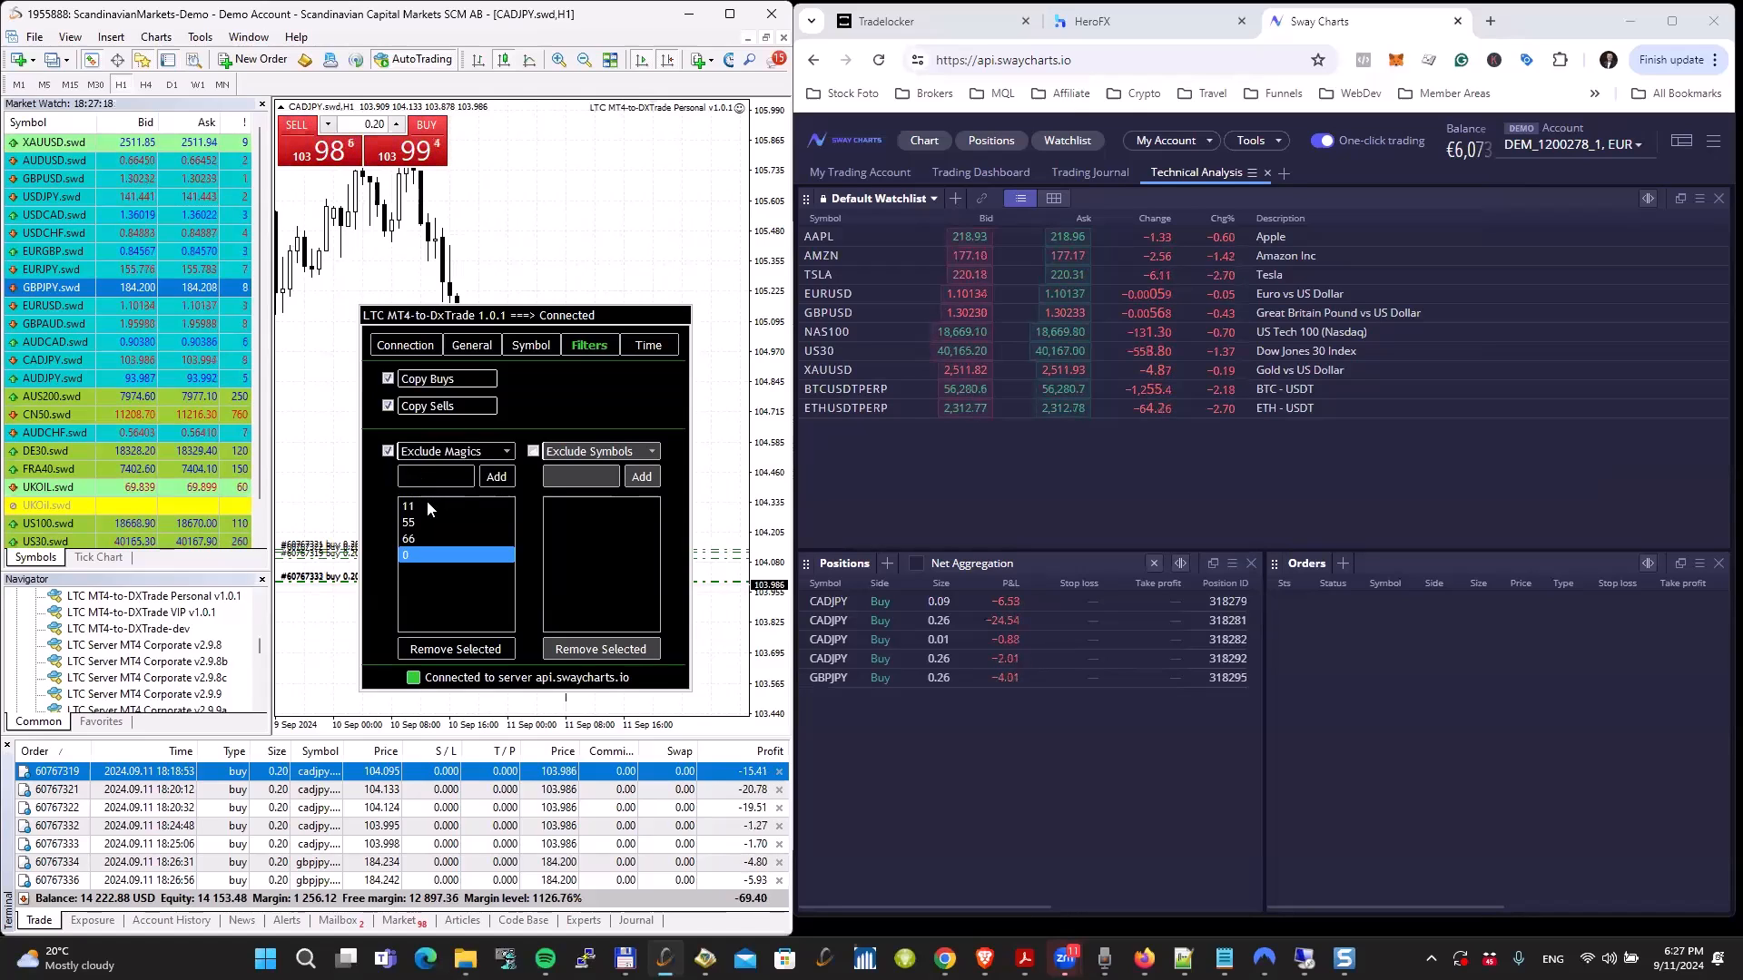
pyautogui.click(425, 506)
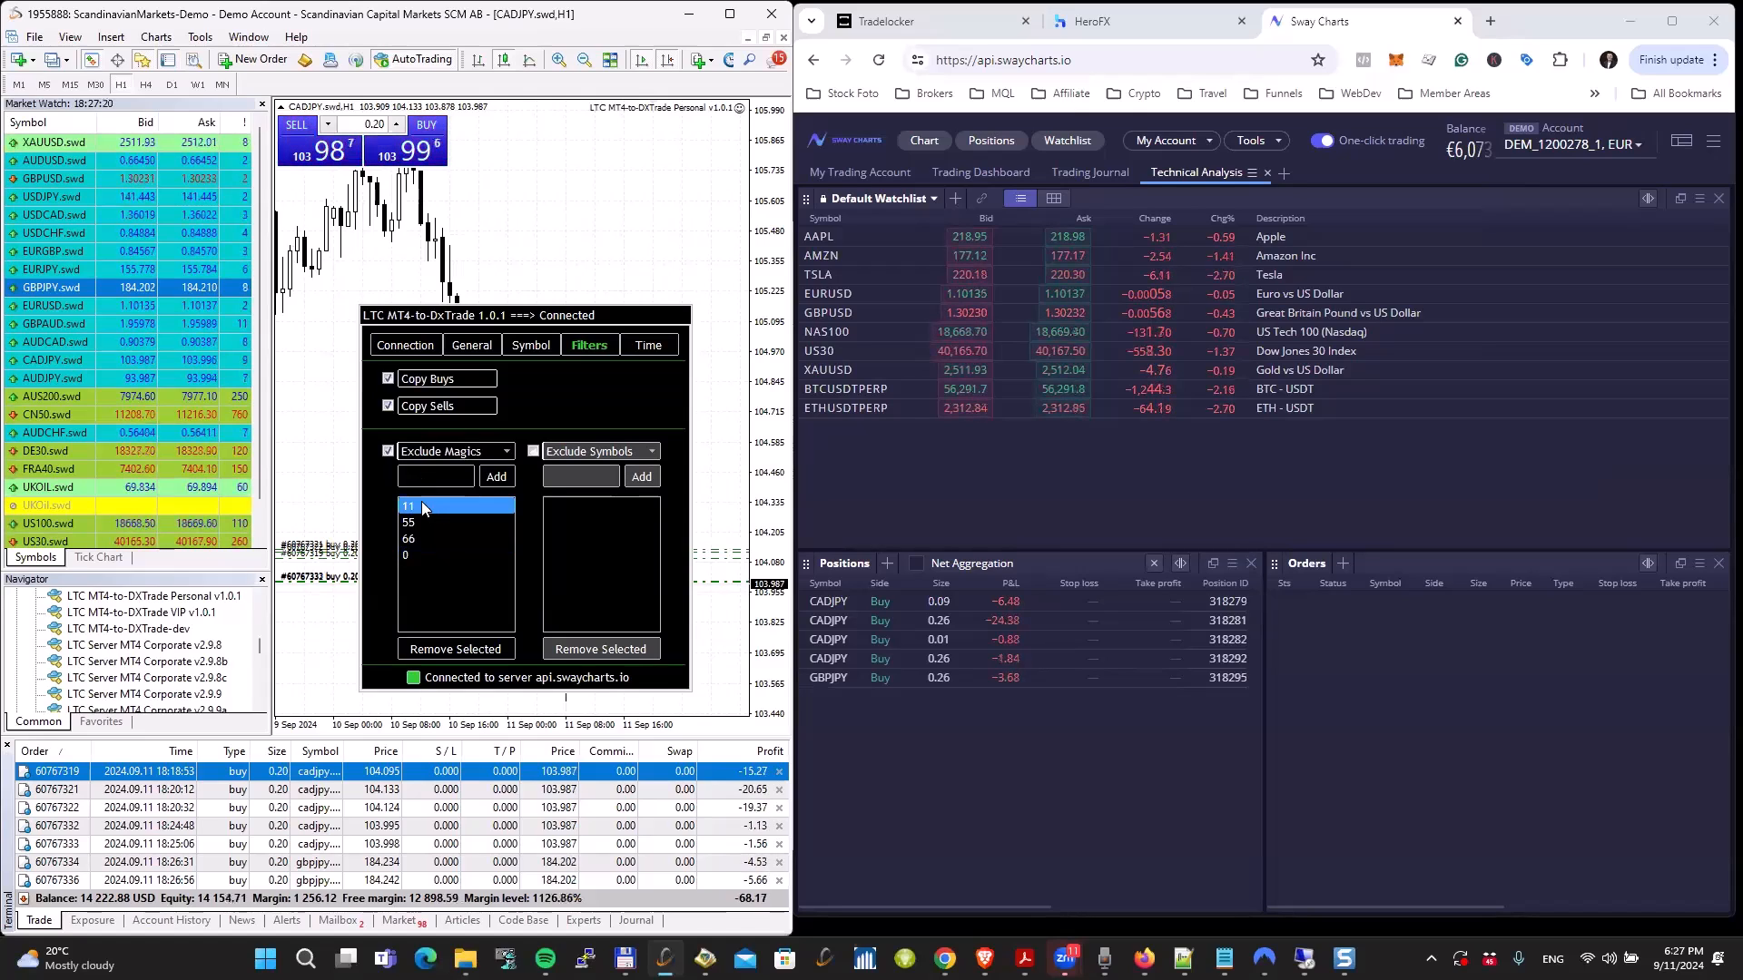
pyautogui.click(416, 522)
pyautogui.click(424, 541)
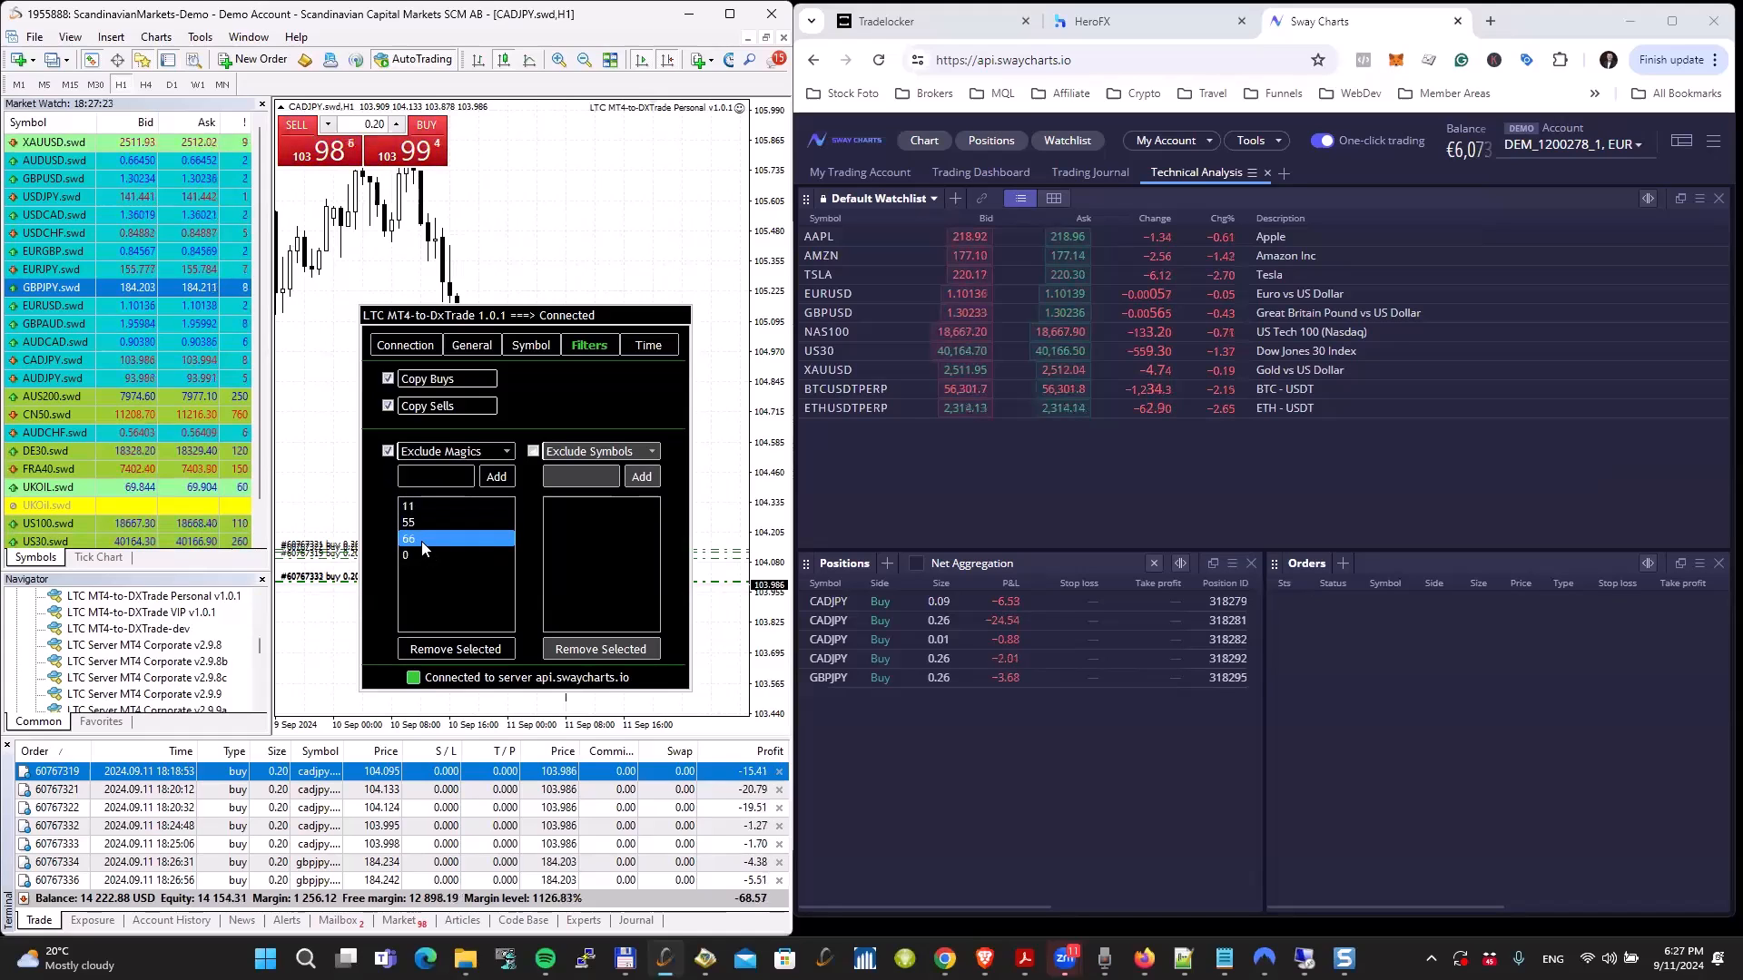
pyautogui.click(420, 553)
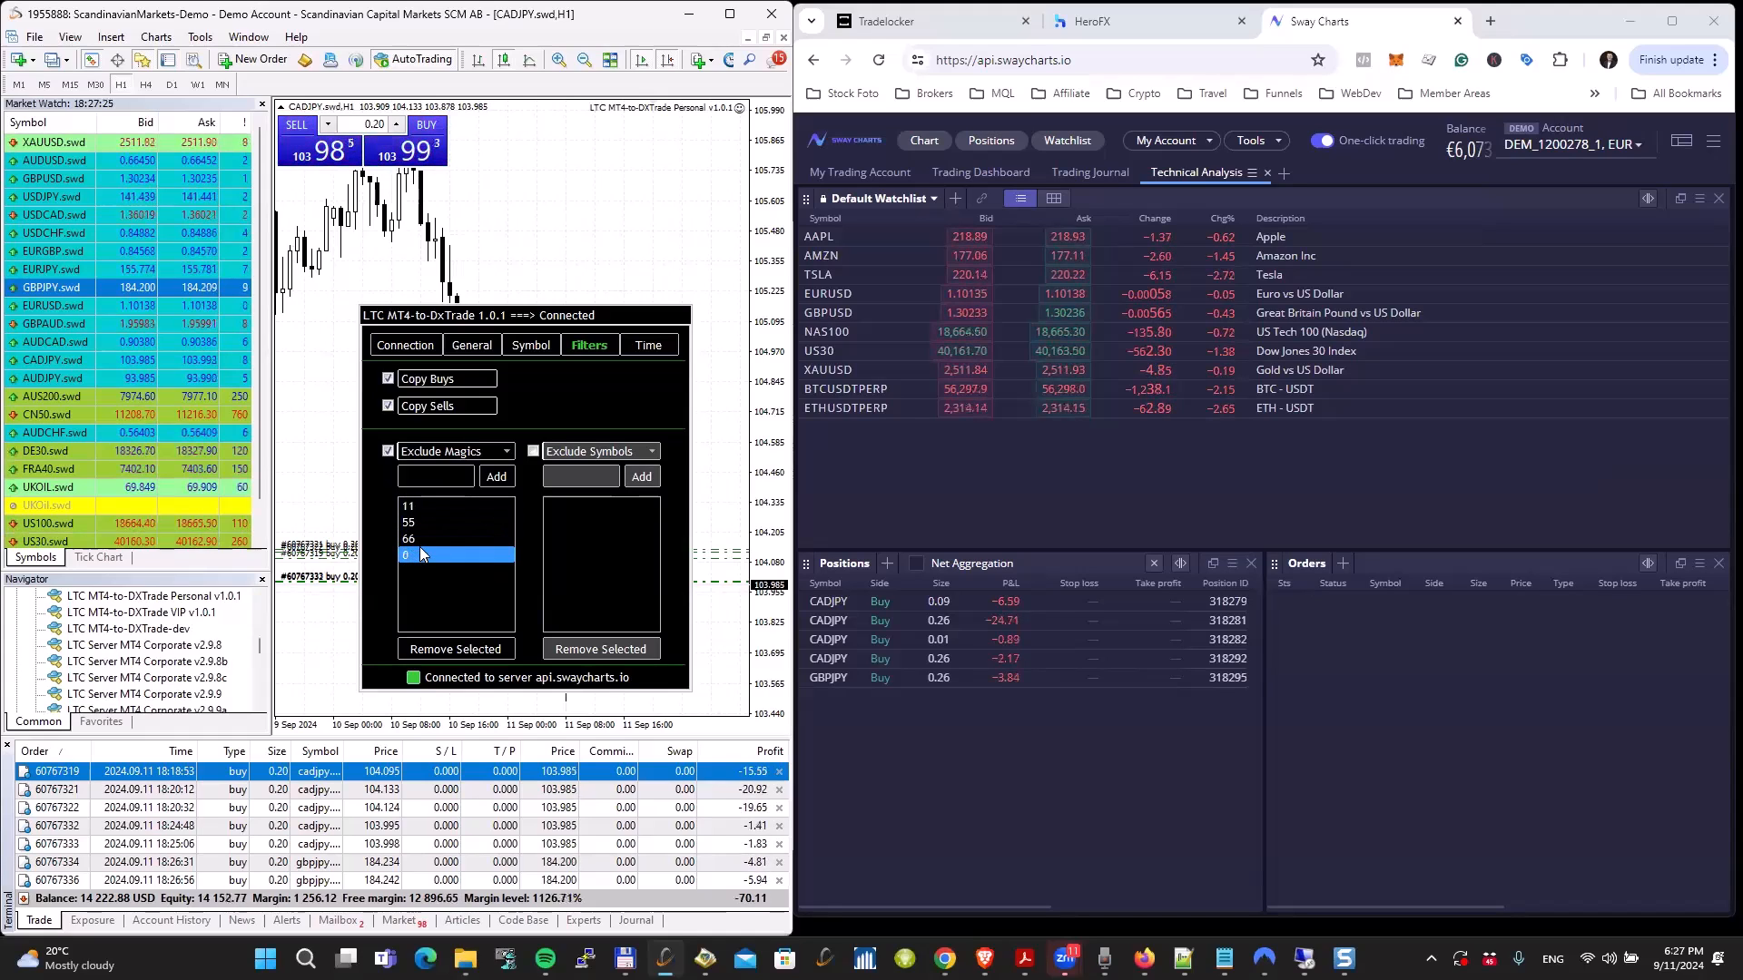
pyautogui.click(387, 453)
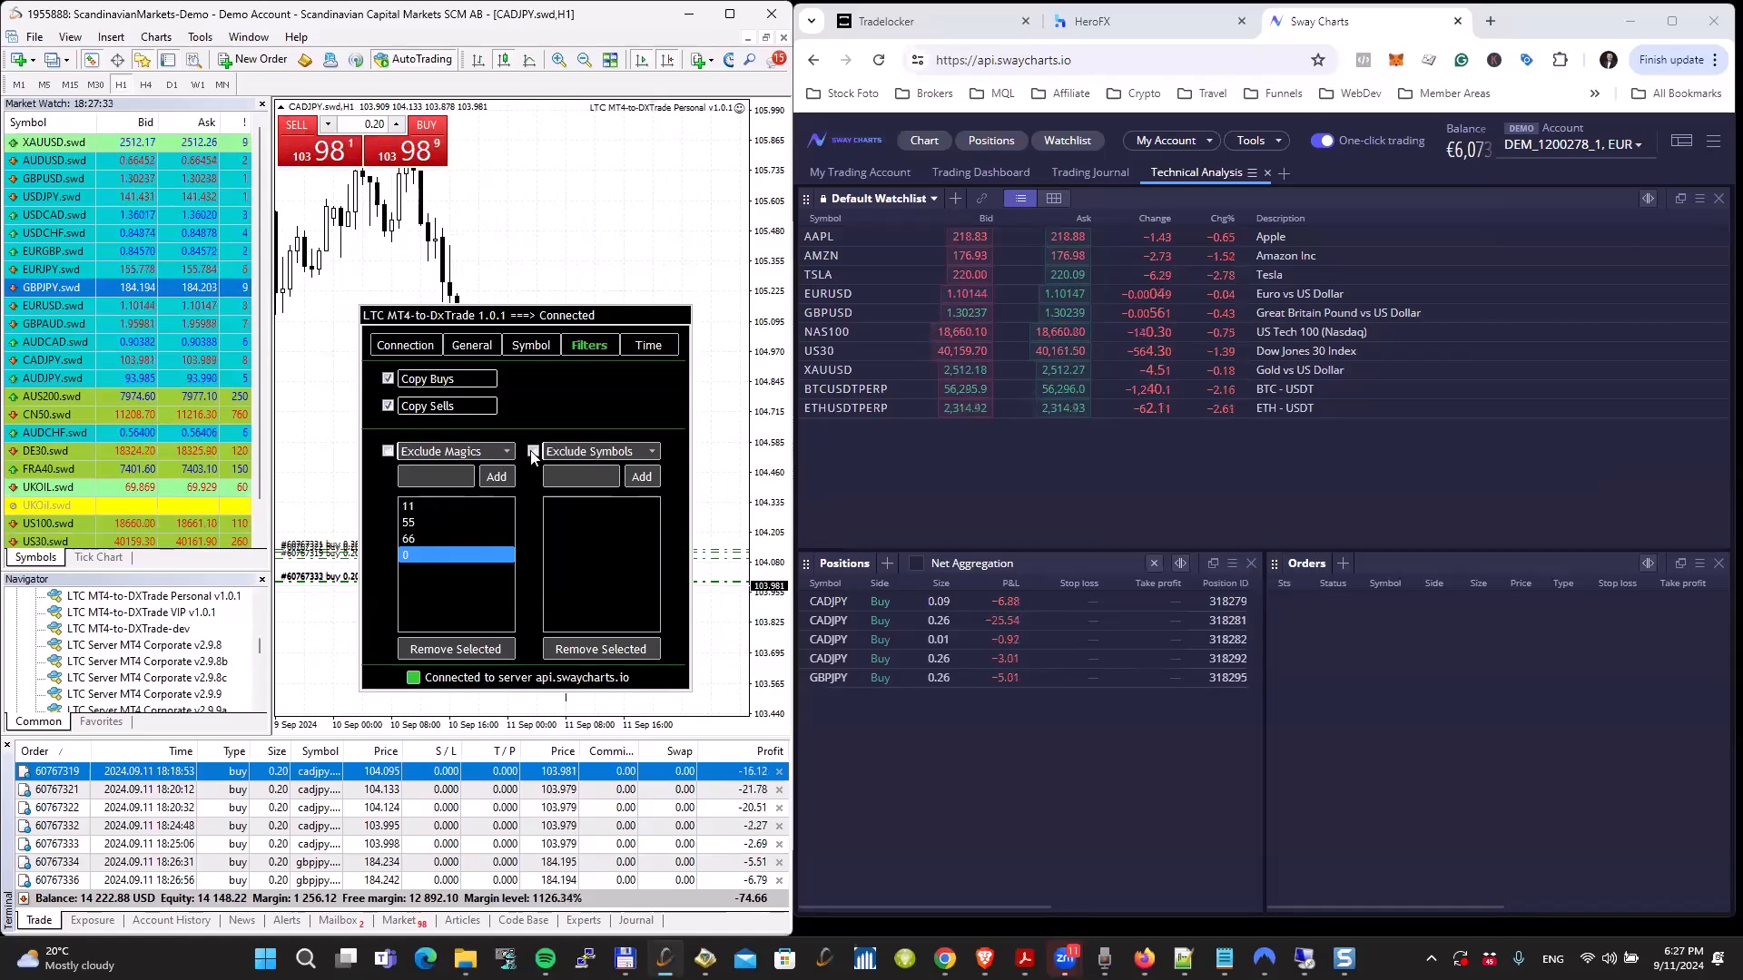
# Step: Set the symbol filter to Include Symbols, add GBPUSD.swd to its list, and enable the filter
pyautogui.click(577, 454)
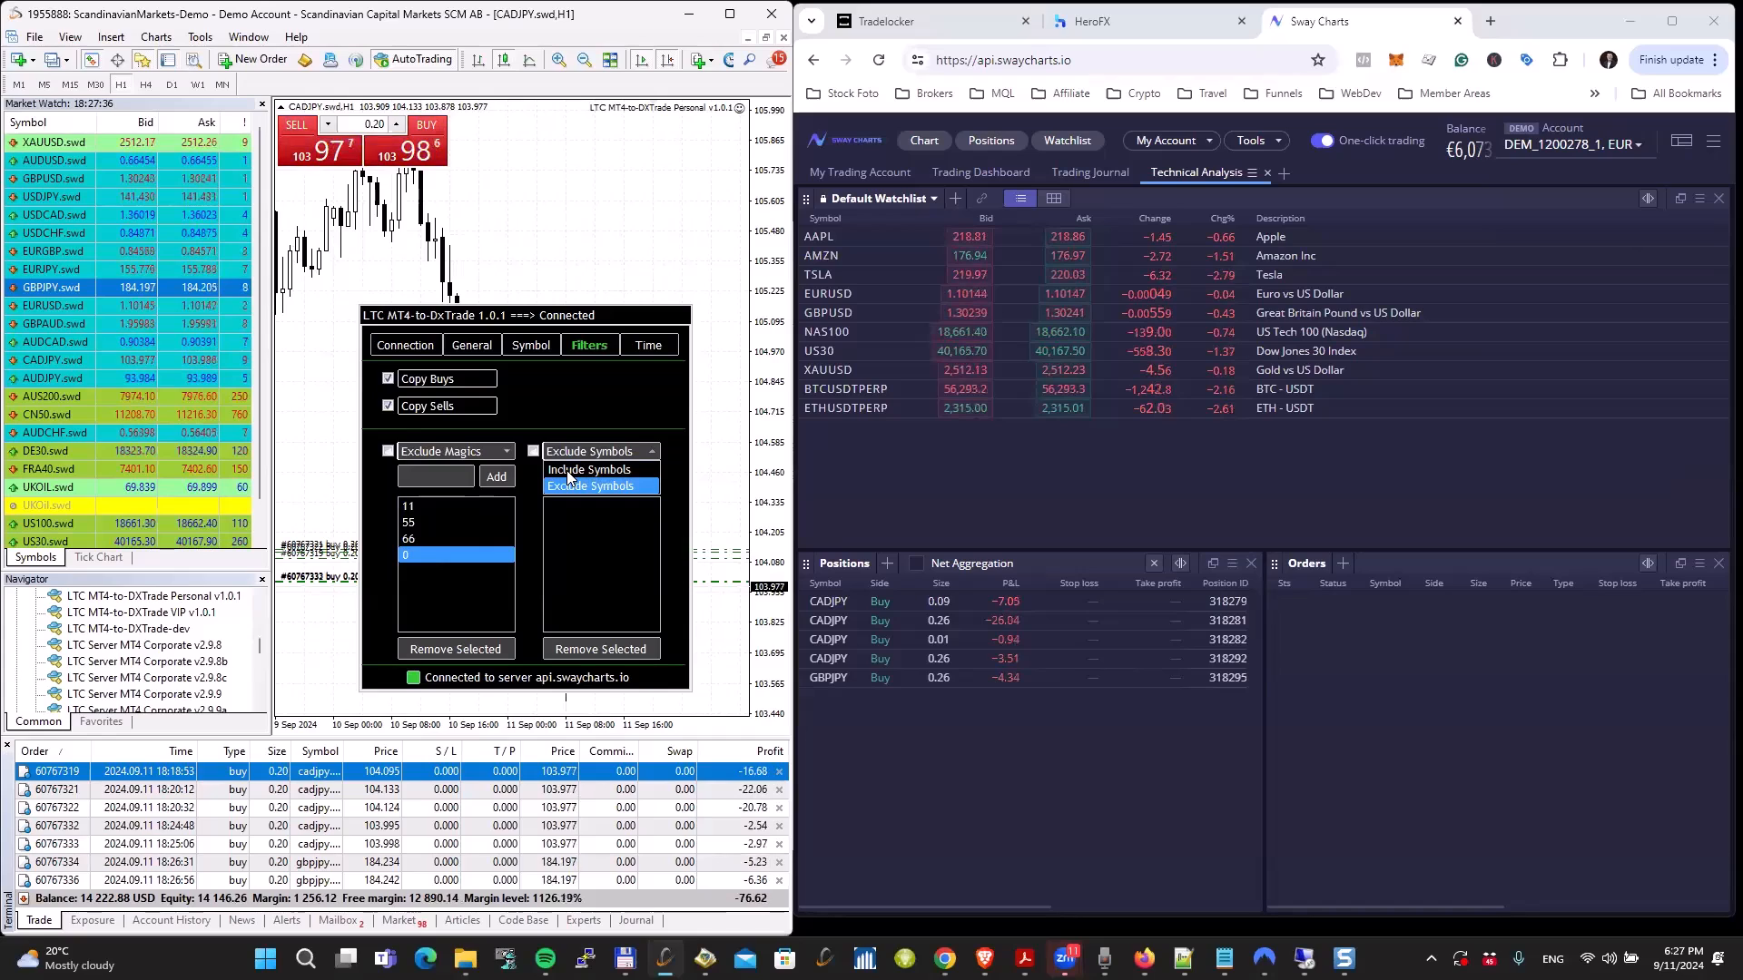
pyautogui.click(568, 471)
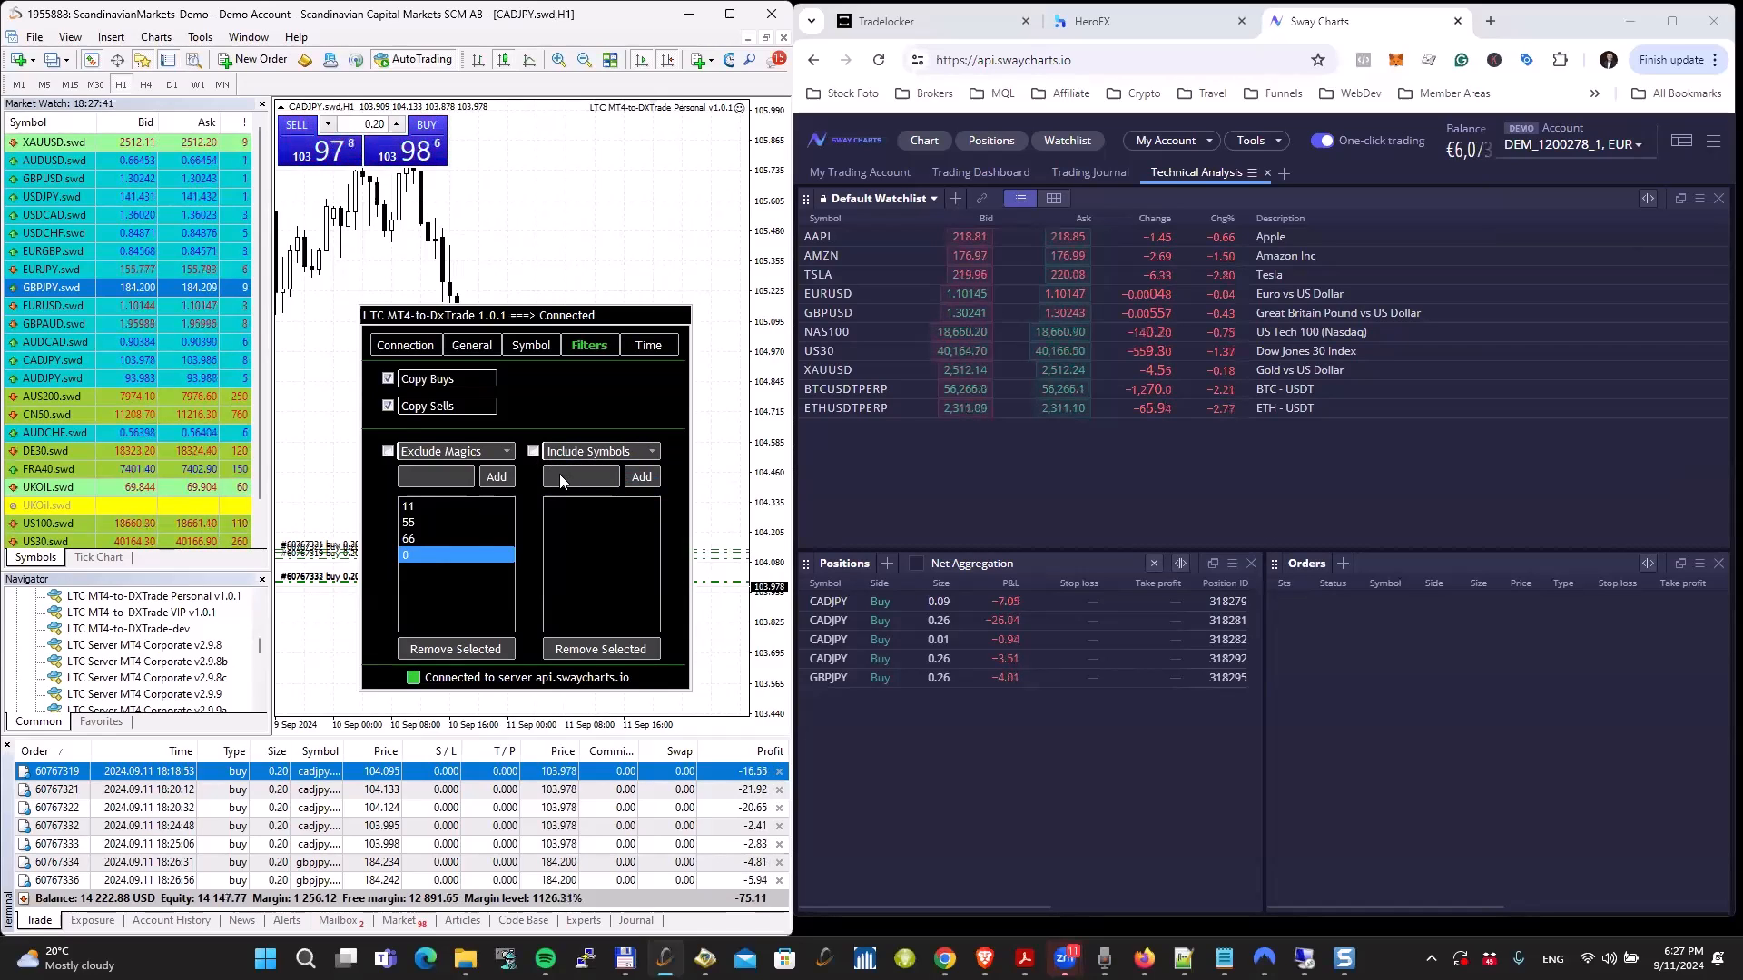
pyautogui.click(563, 476)
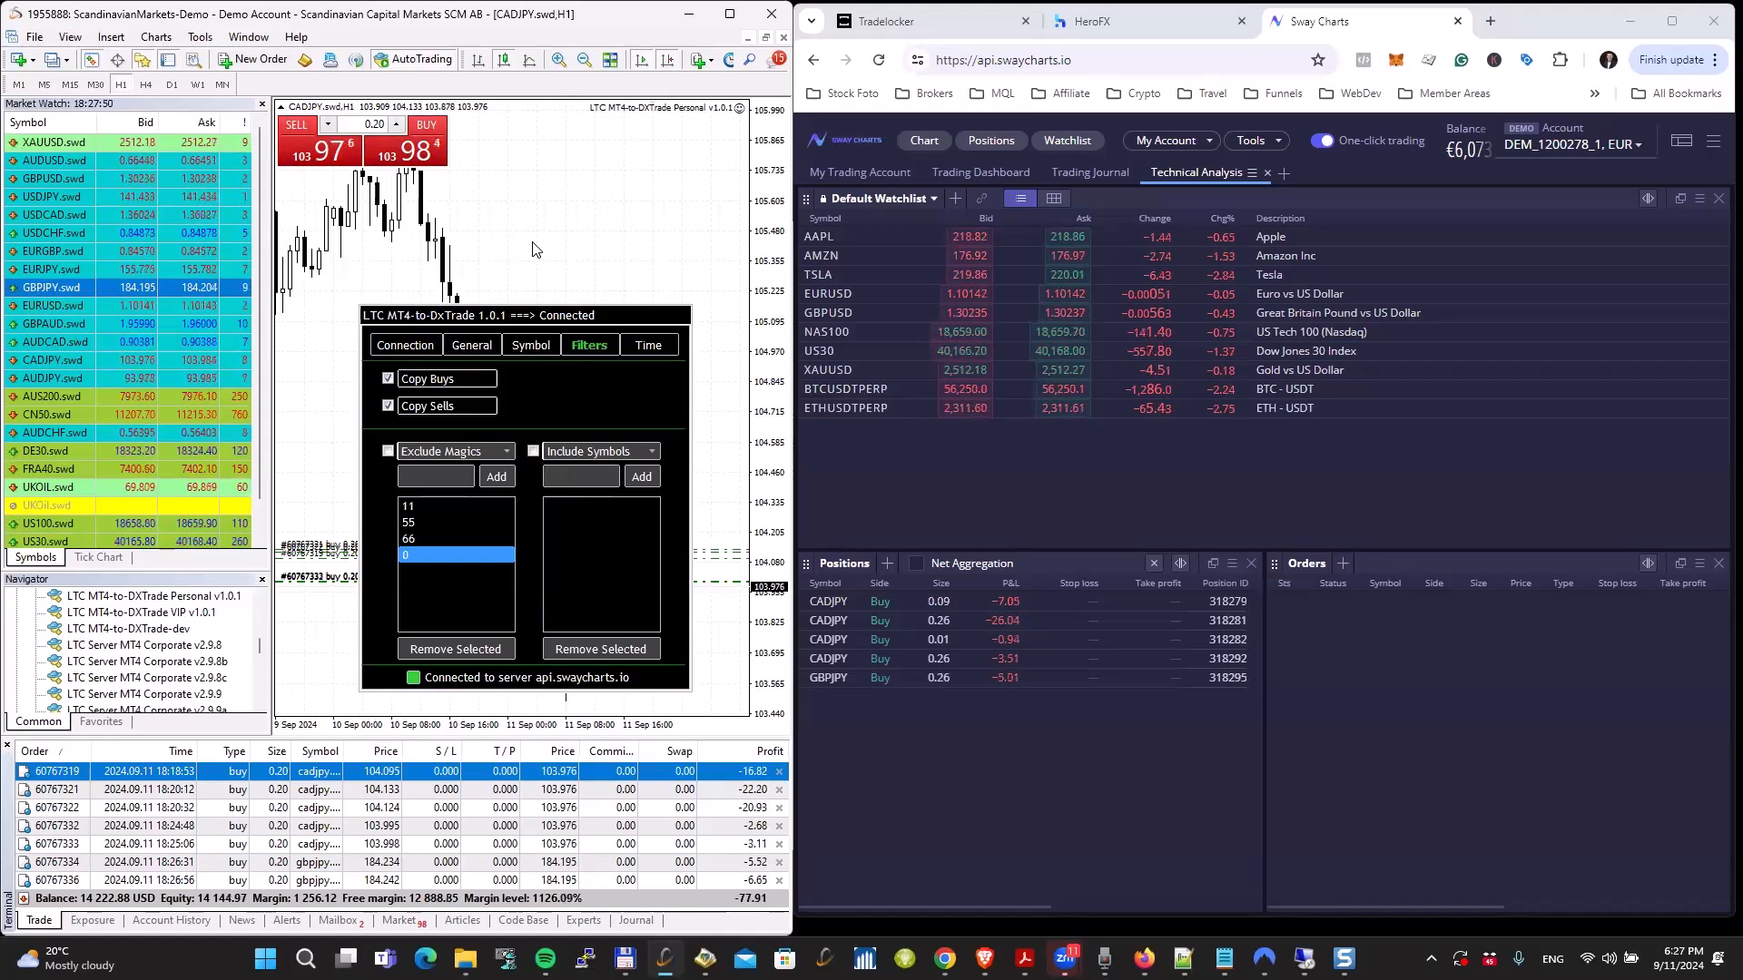
pyautogui.write('BPUSD.swd')
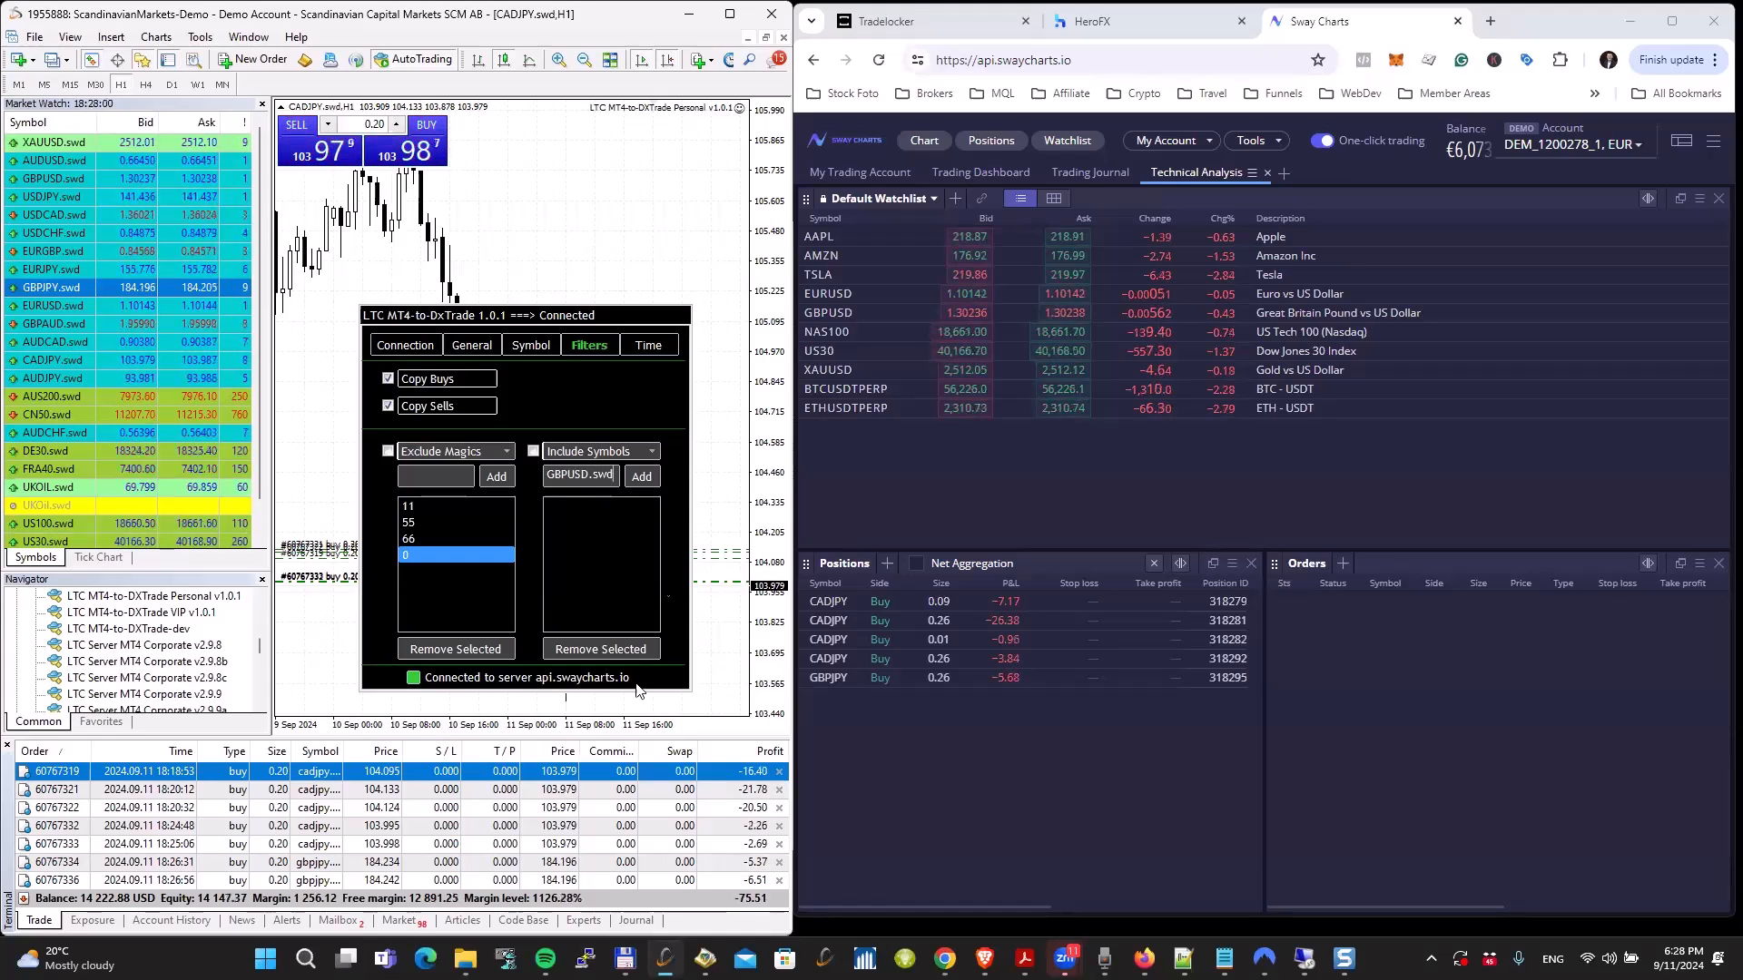
pyautogui.click(638, 477)
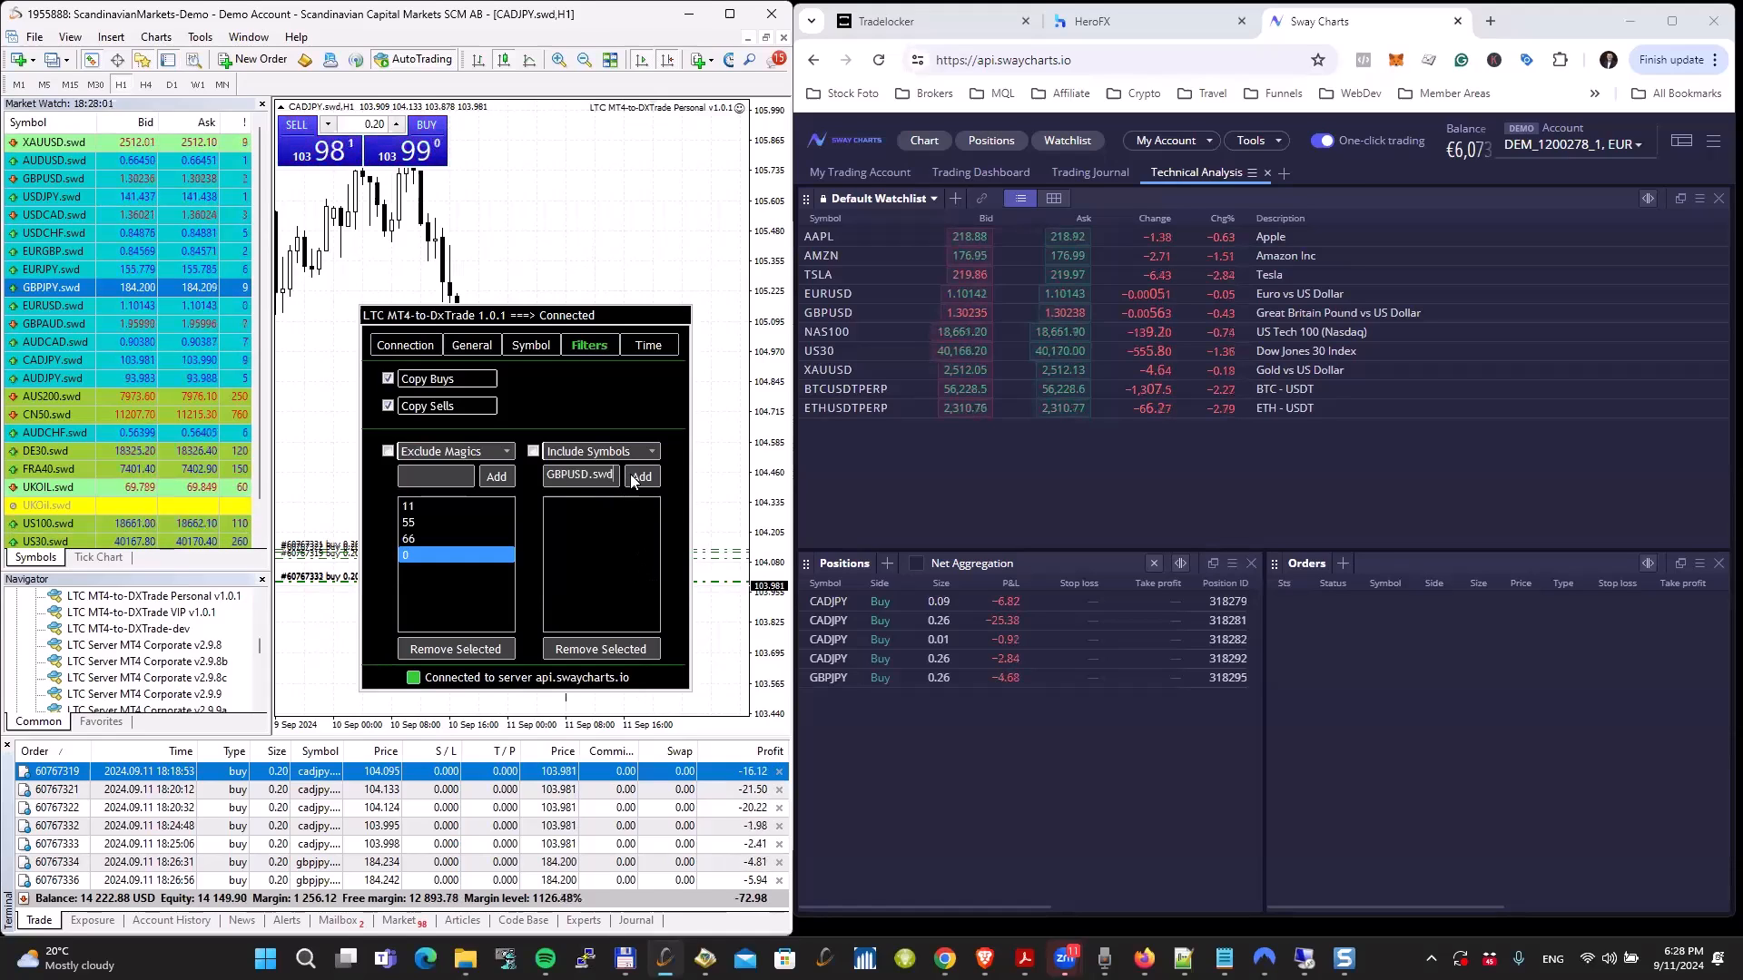
pyautogui.click(534, 451)
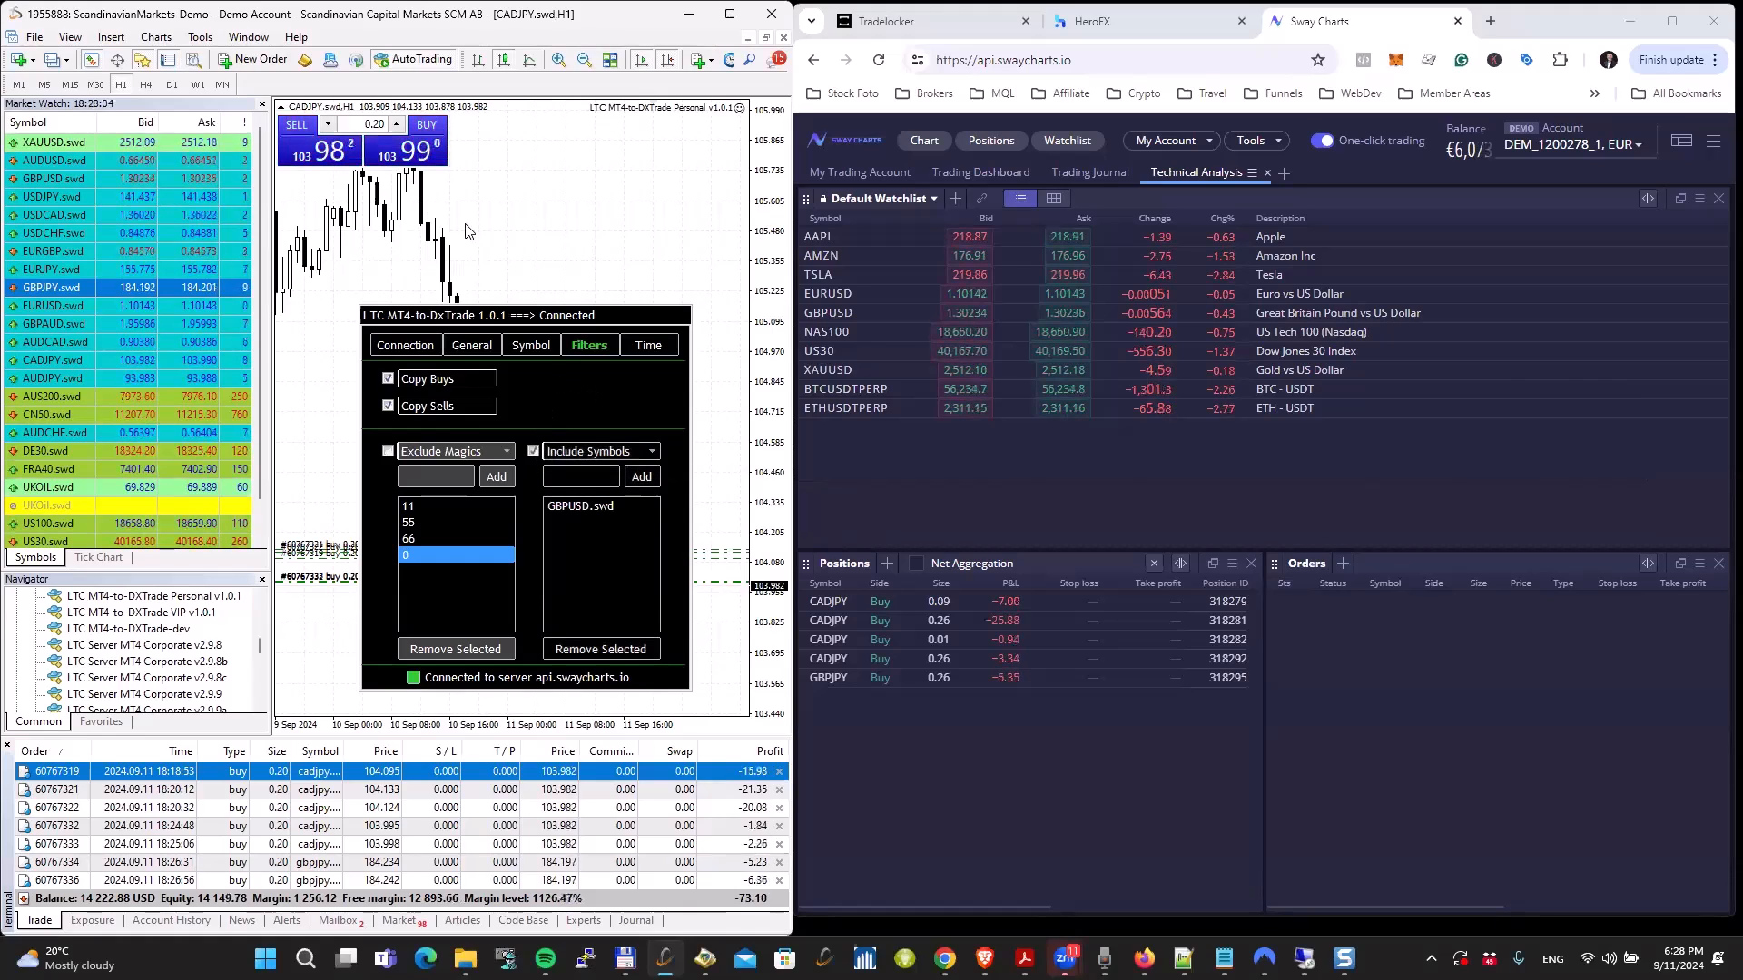
# Step: Buy 0.20 lots of CADJPY.swd to test the symbol filter, and review the copier's entry in the expert log
pyautogui.click(423, 152)
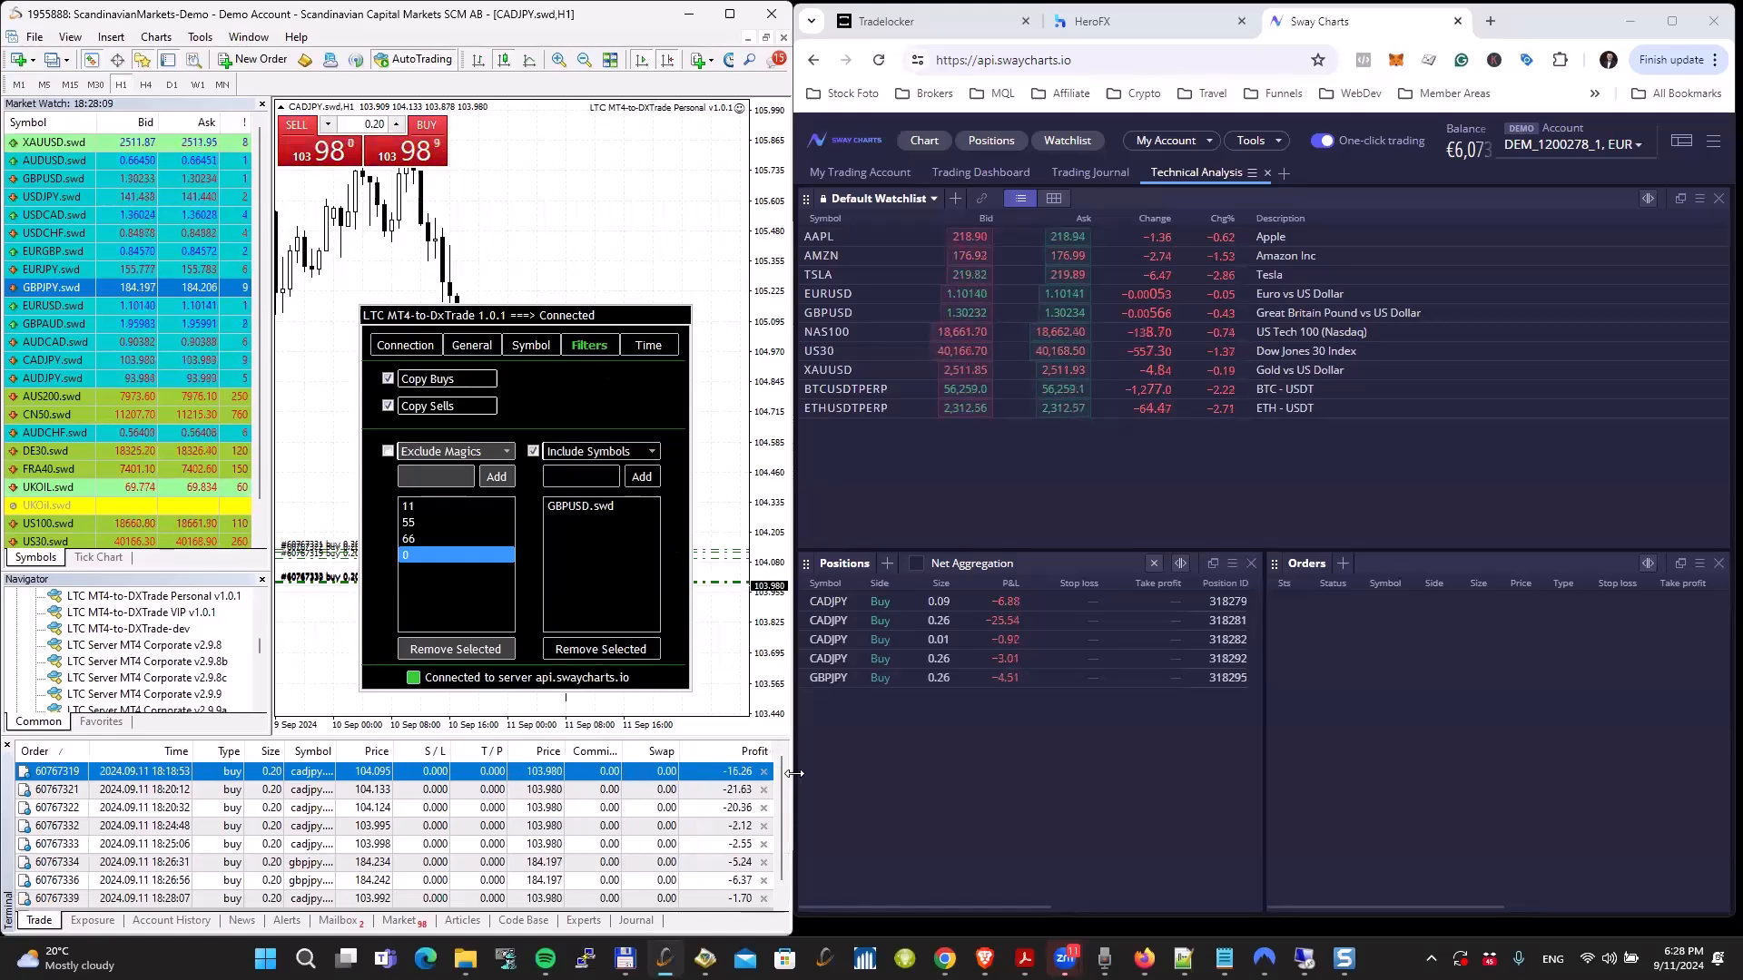
pyautogui.moveTo(777, 809); pyautogui.dragTo(781, 866)
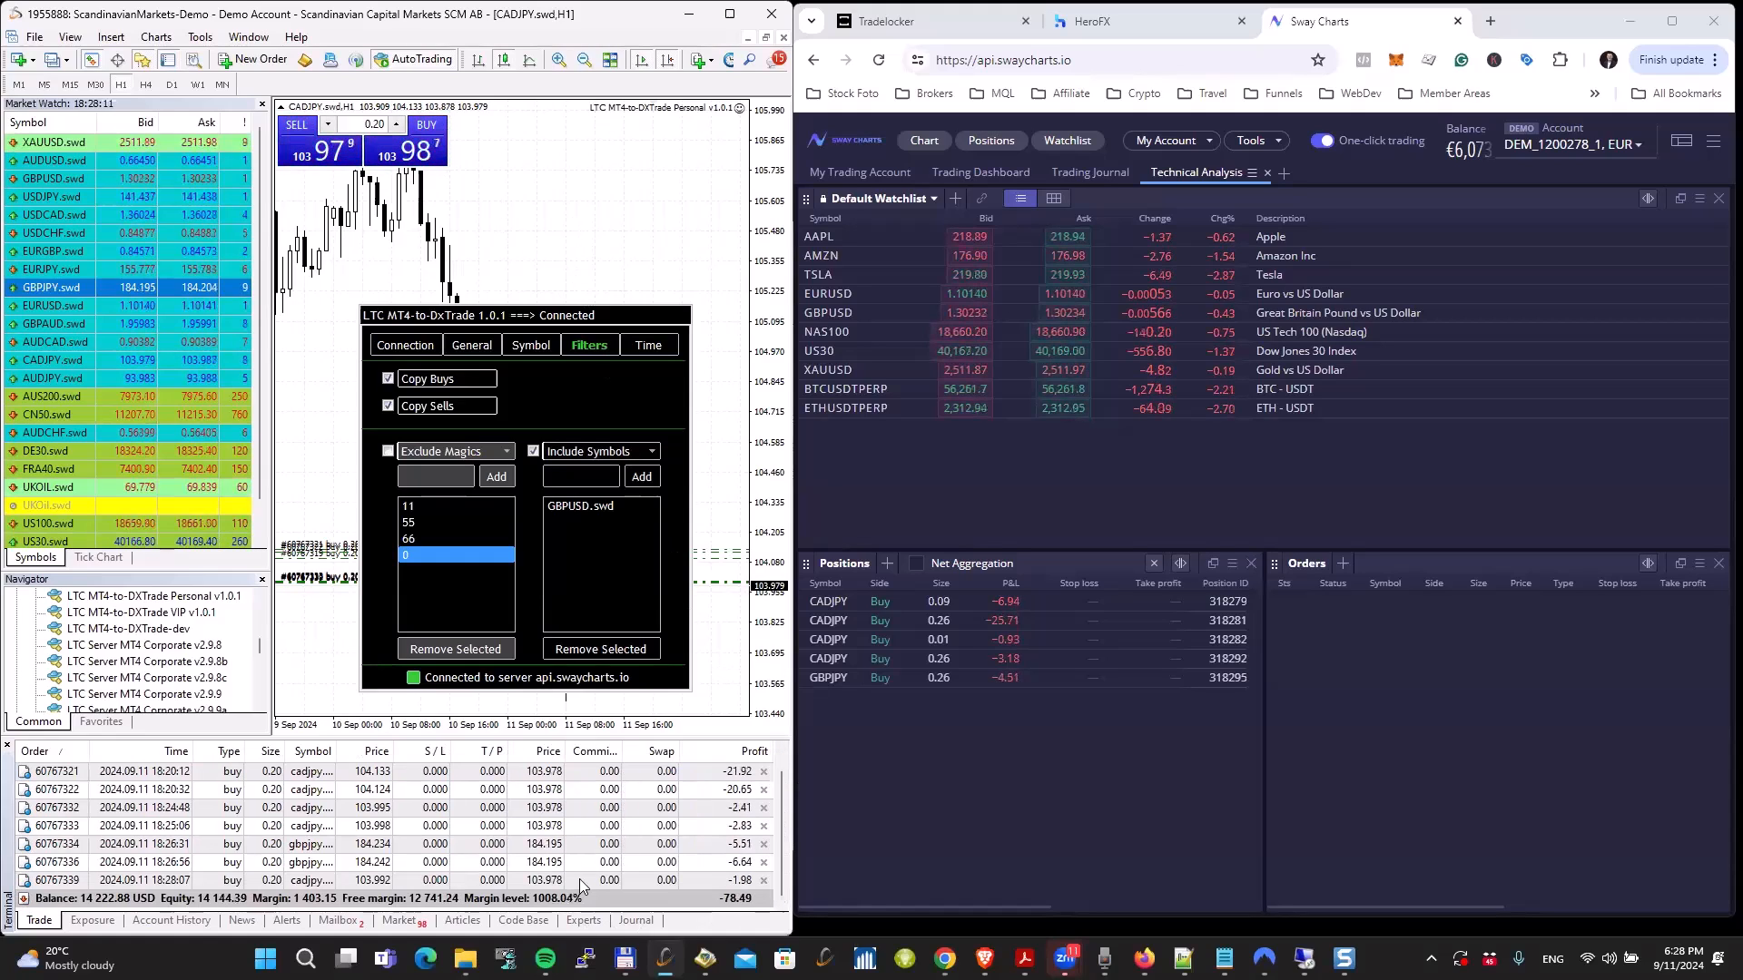
pyautogui.click(583, 920)
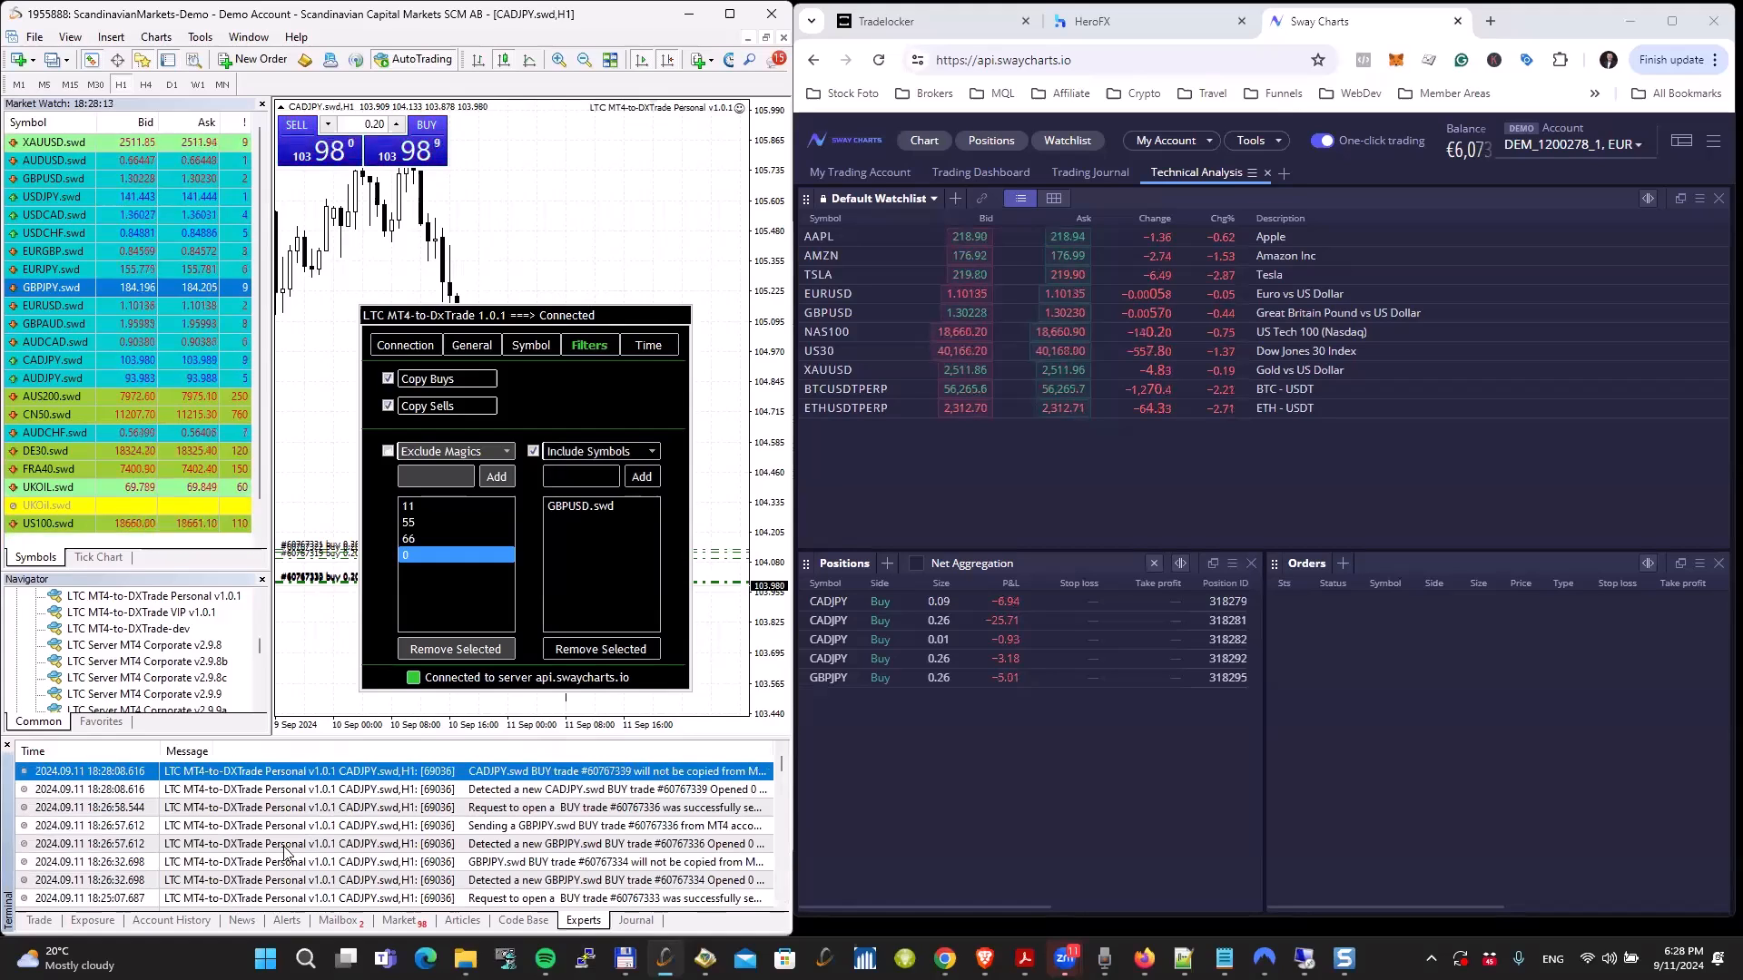
pyautogui.click(39, 920)
# Step: Place a market buy order for 0.20 lots of GBPUSD.swd with Include Symbols enabled
pyautogui.rightClick(64, 180)
pyautogui.click(102, 189)
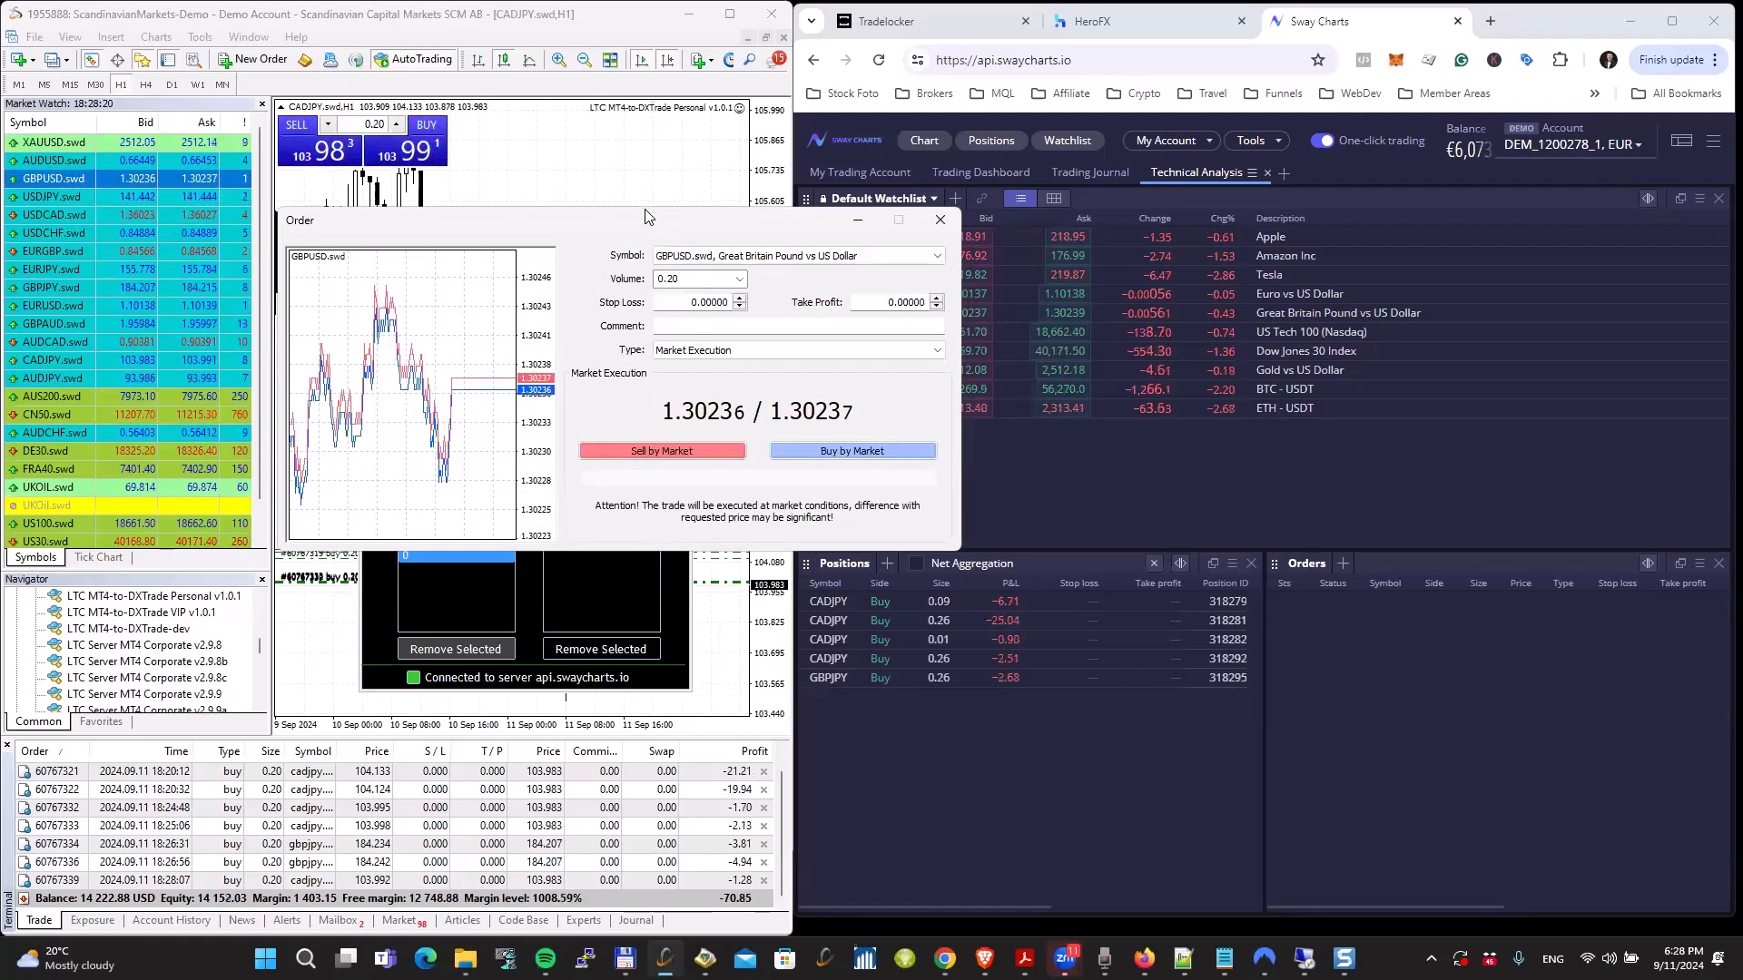
pyautogui.click(793, 453)
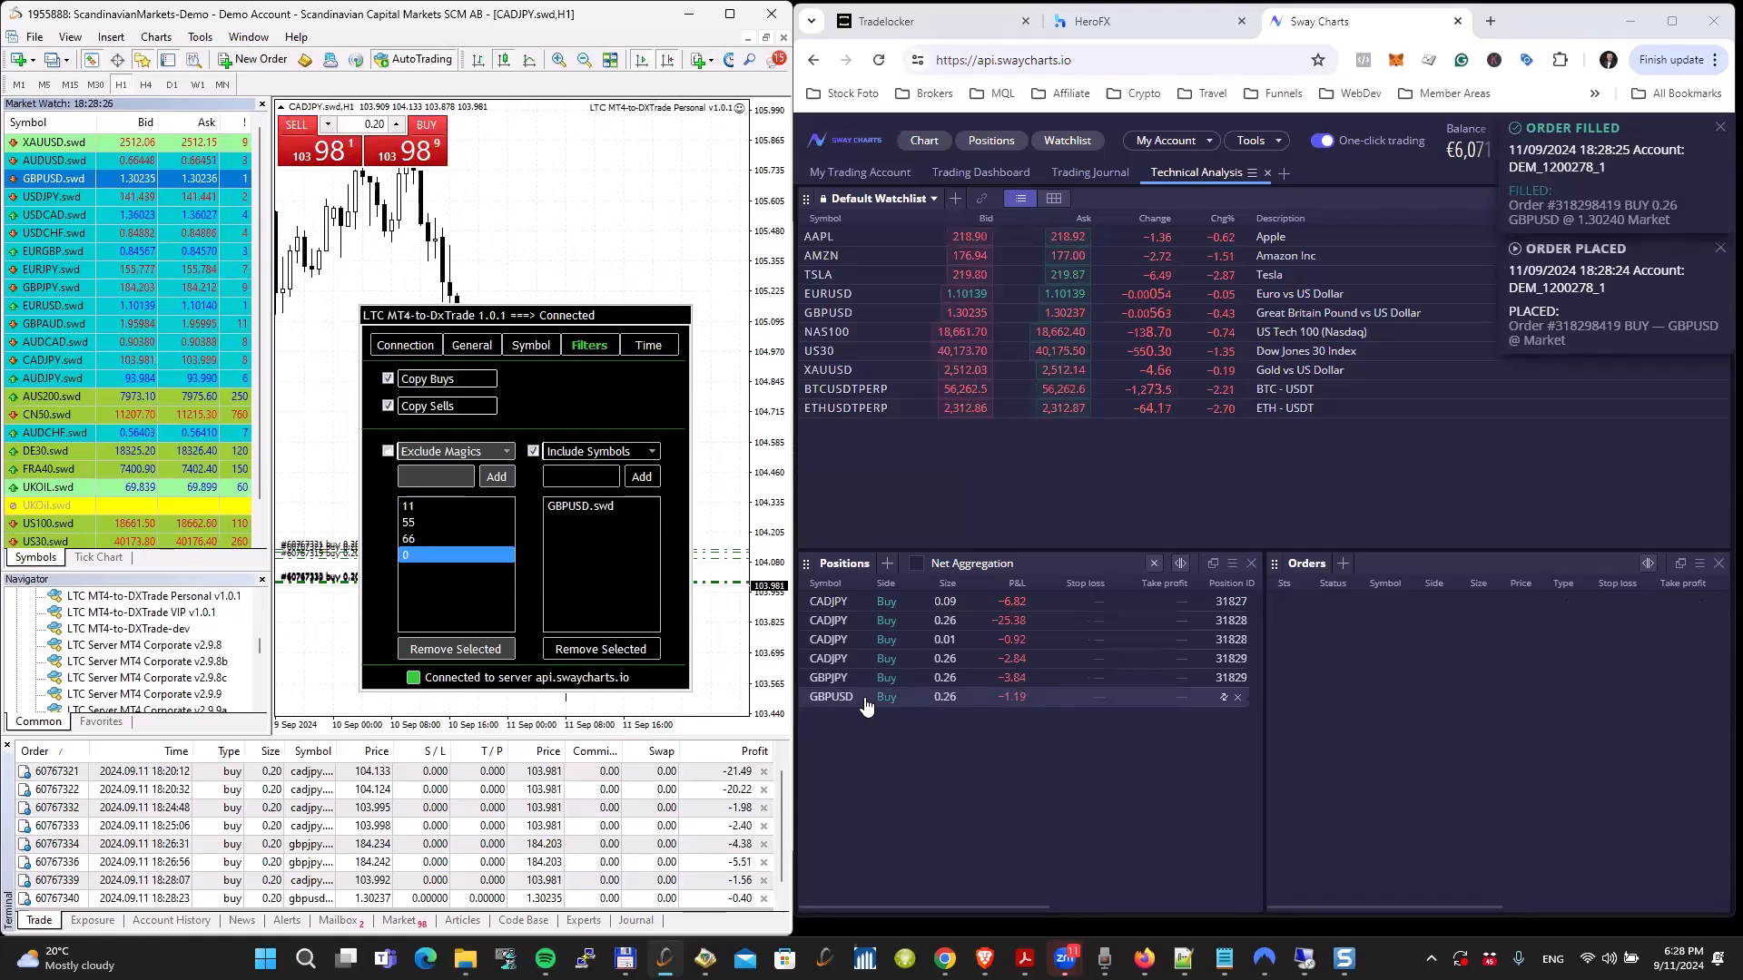
# Step: Change the symbol filter to Exclude Symbols and buy 0.20 lots of GBPUSD.swd at market
pyautogui.click(576, 451)
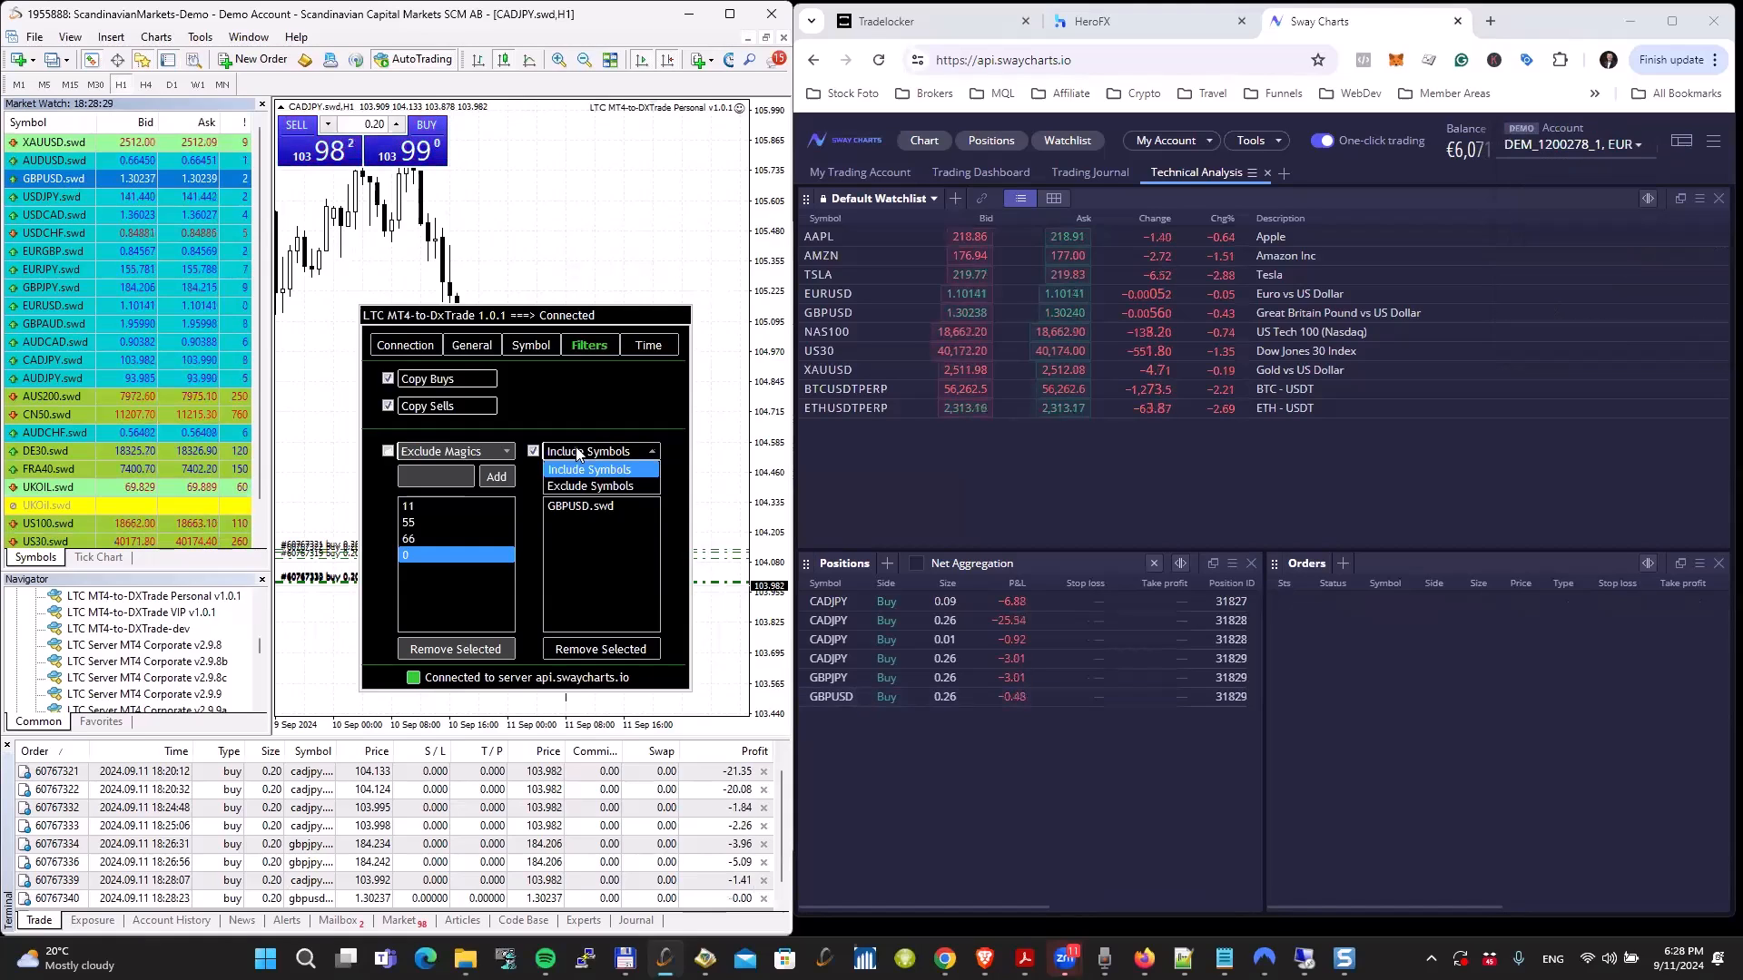
pyautogui.click(580, 490)
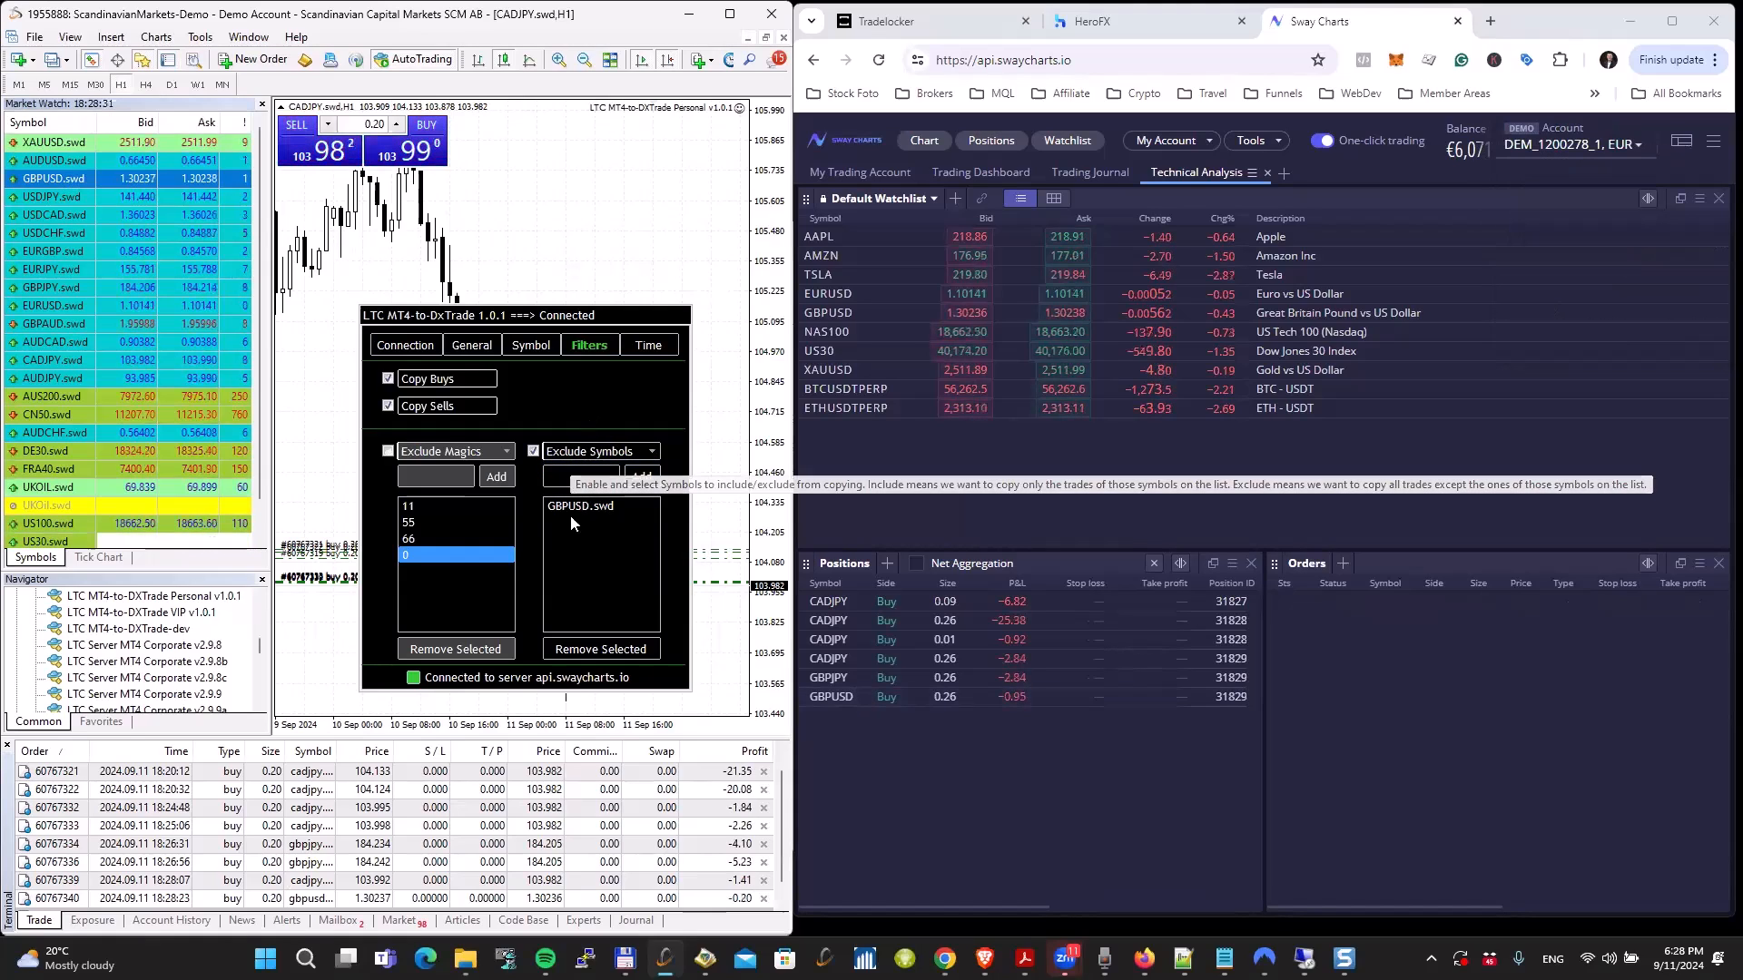
pyautogui.rightClick(128, 180)
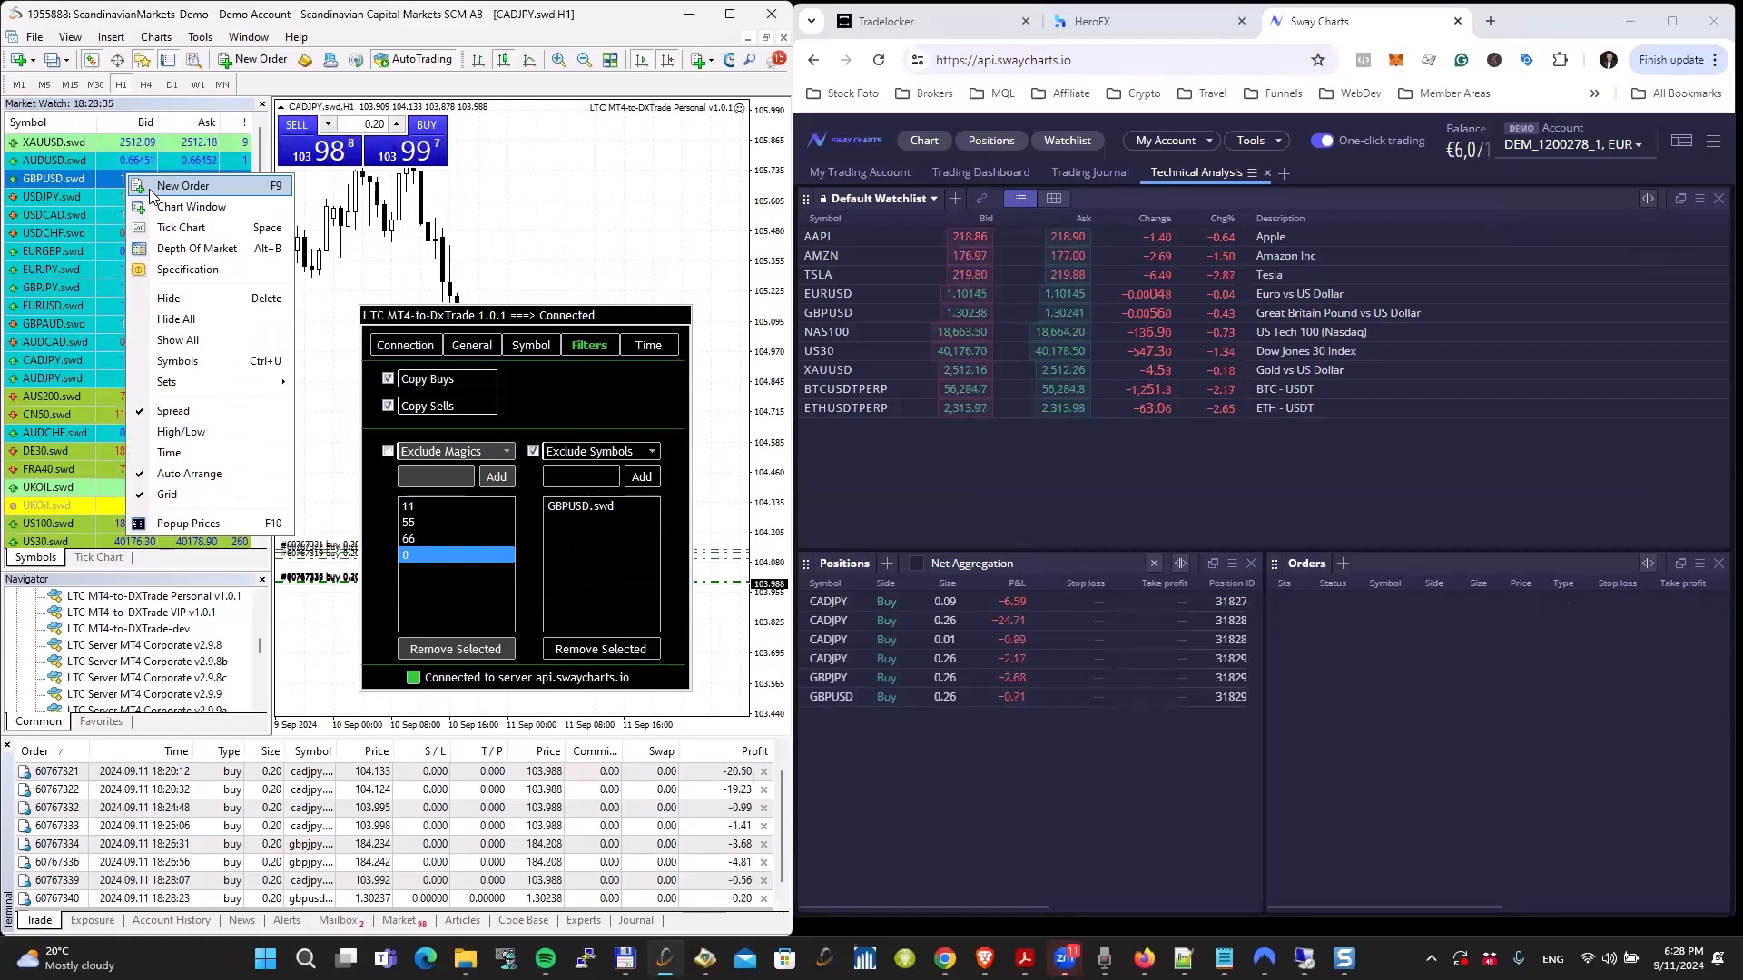
pyautogui.click(151, 190)
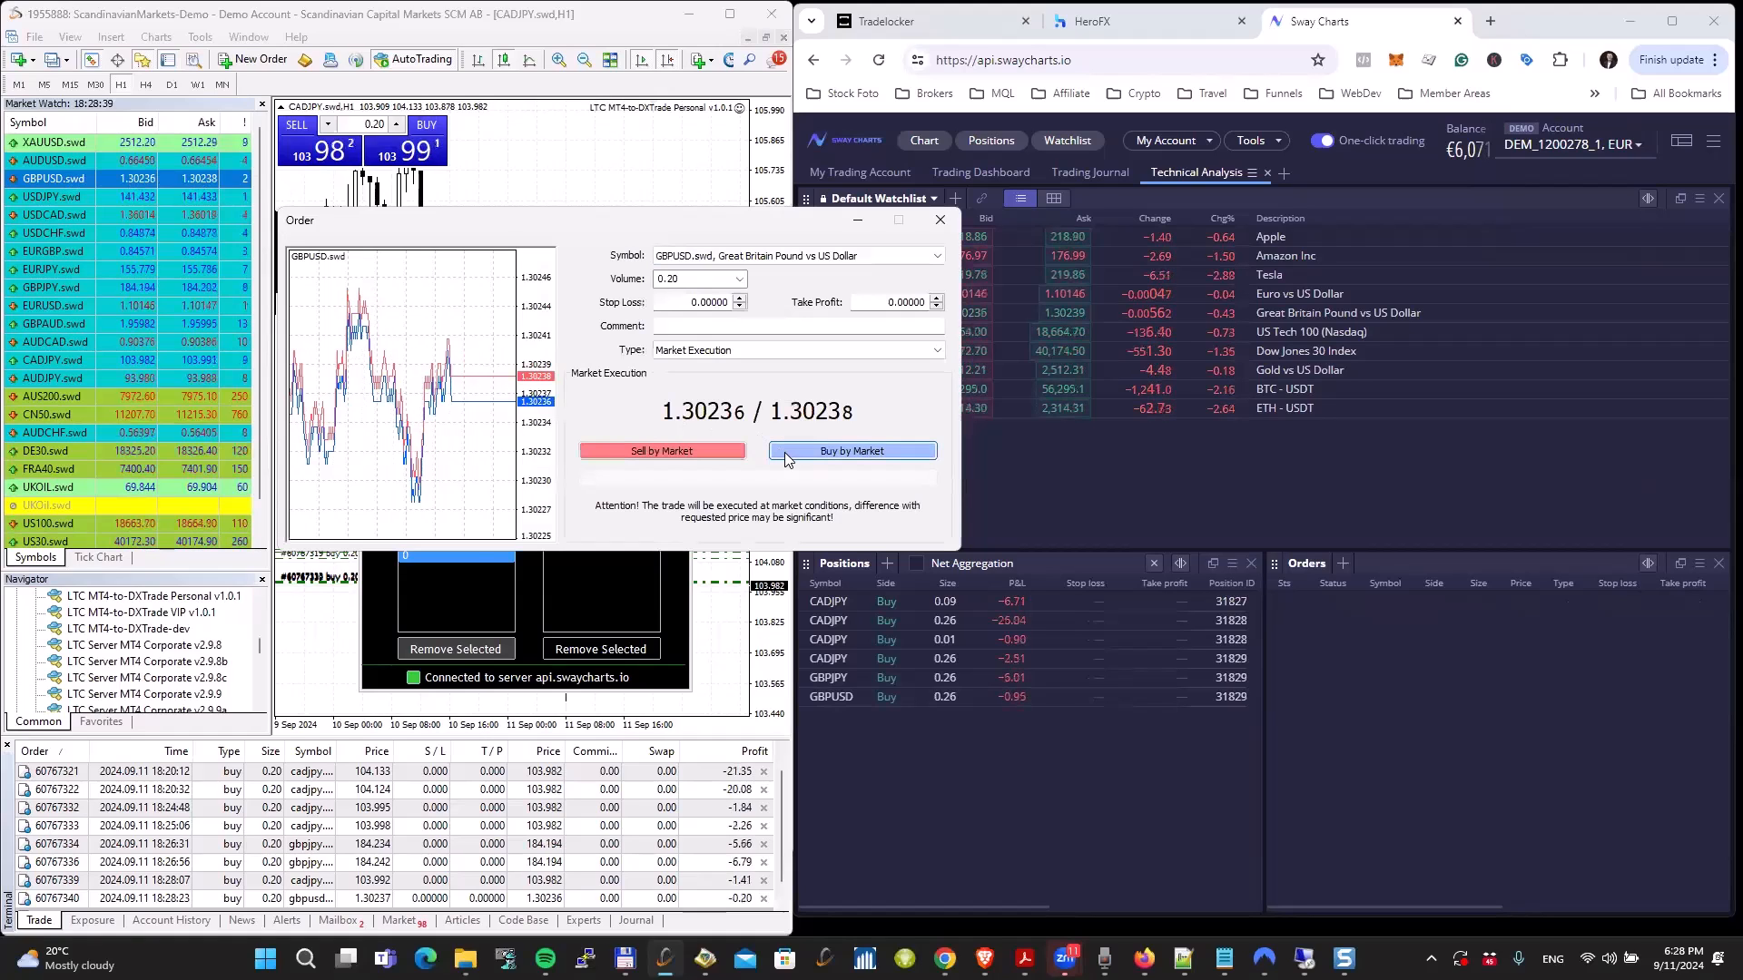
pyautogui.click(784, 452)
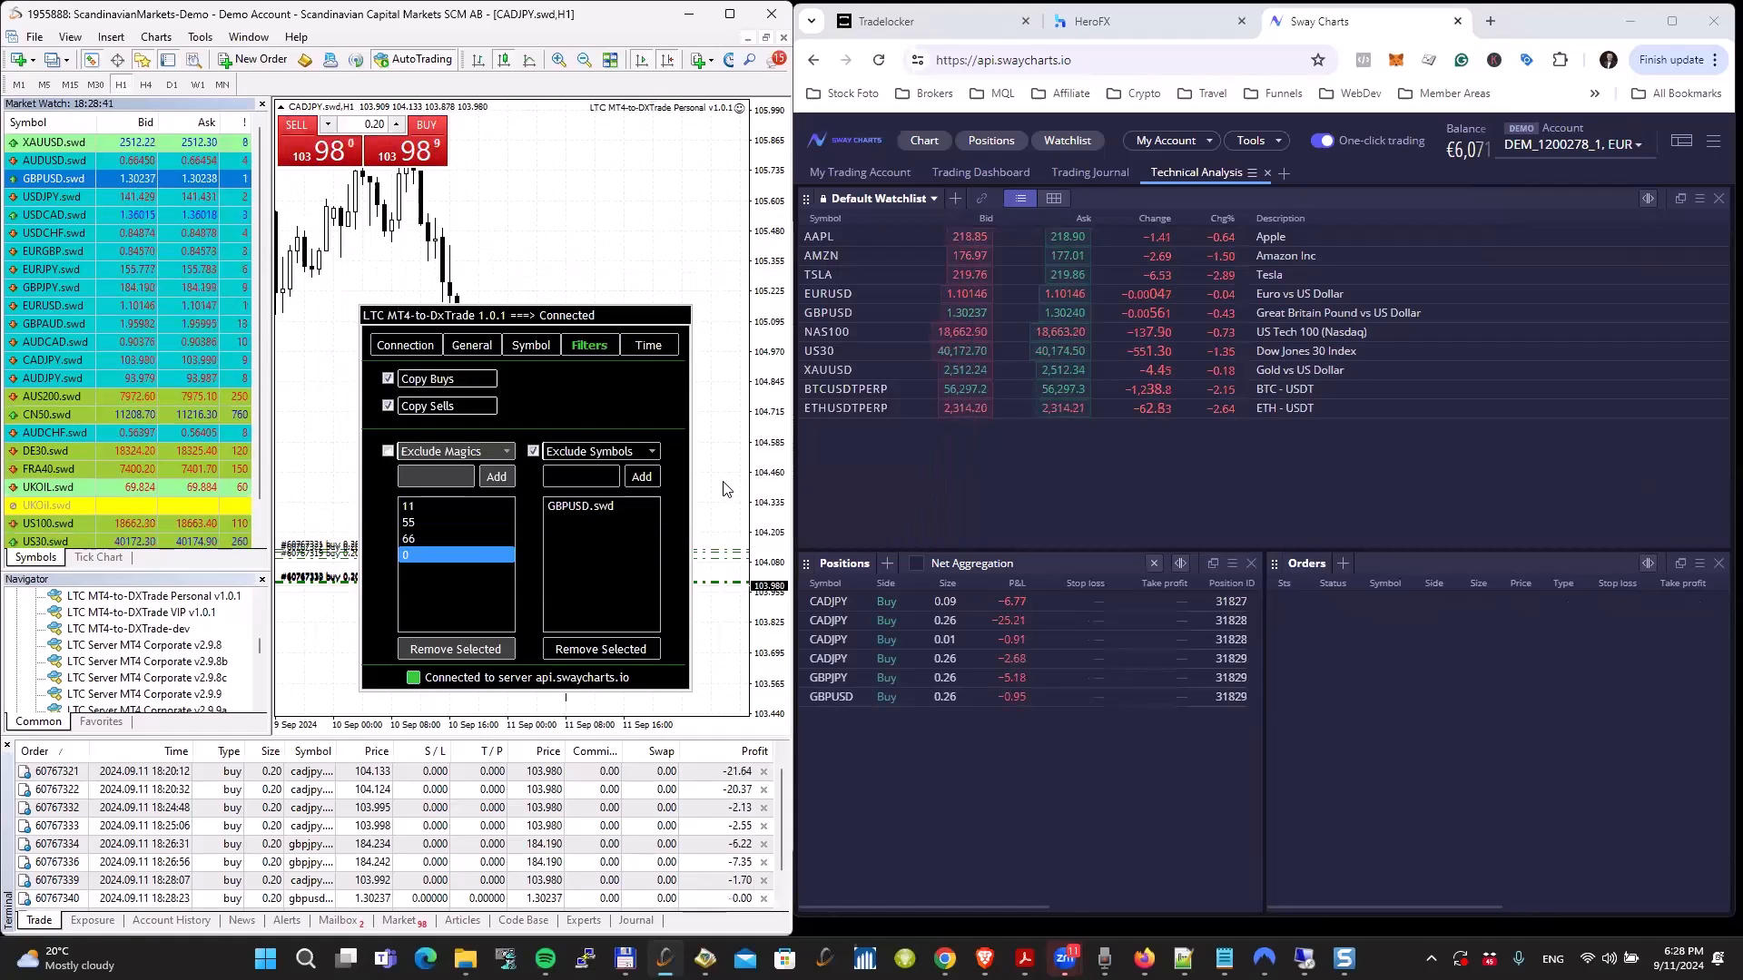
# Step: Check the expert log for the copier's handling of the excluded GBPUSD.swd trade, and return to the open trades list
pyautogui.click(583, 920)
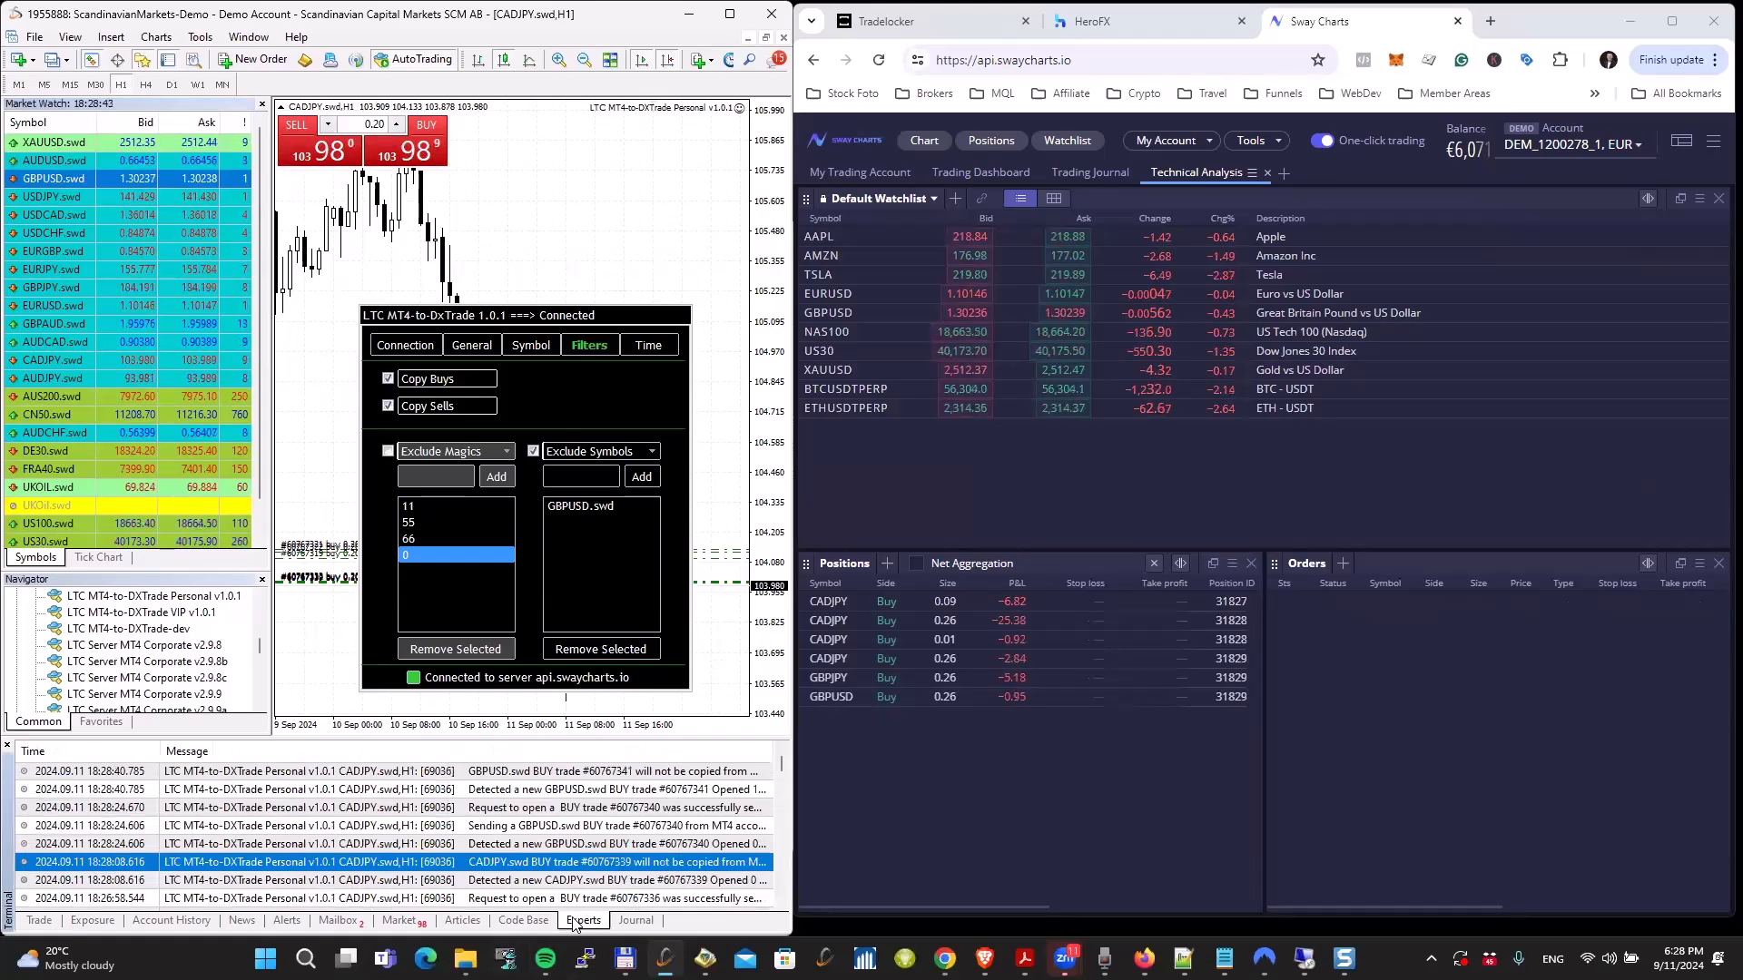
pyautogui.click(663, 772)
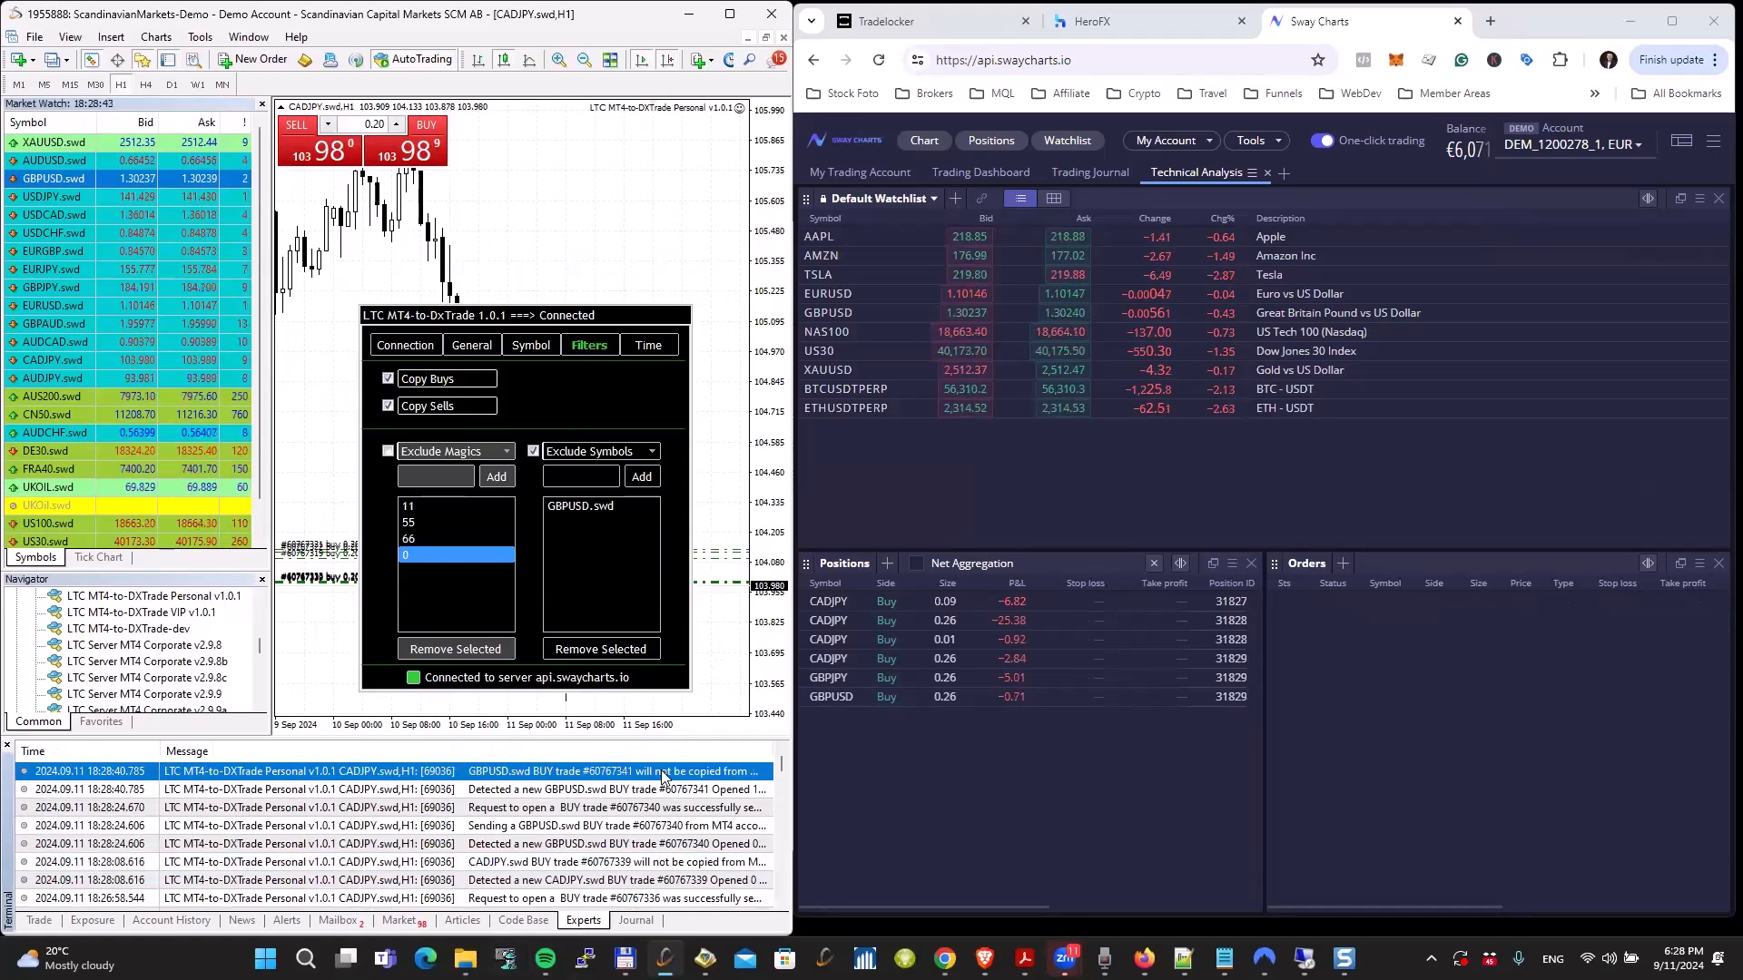
pyautogui.click(31, 922)
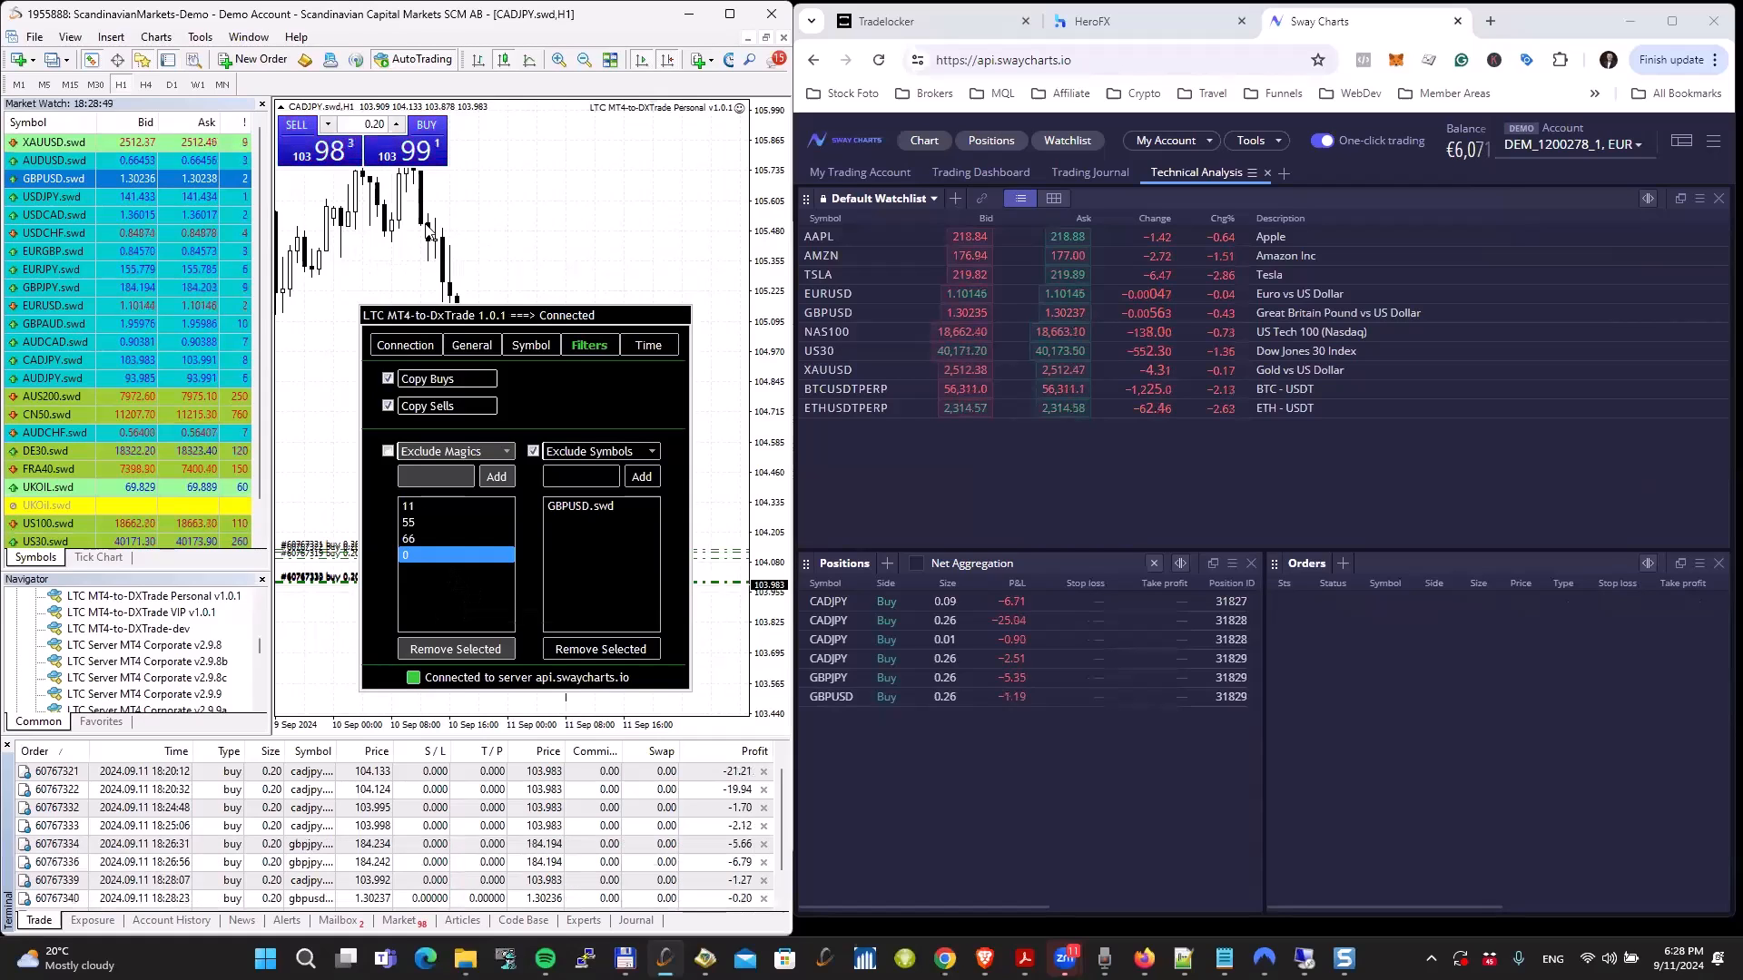
# Step: Open a new chart window for USDJPY.swd
pyautogui.rightClick(122, 196)
pyautogui.click(153, 230)
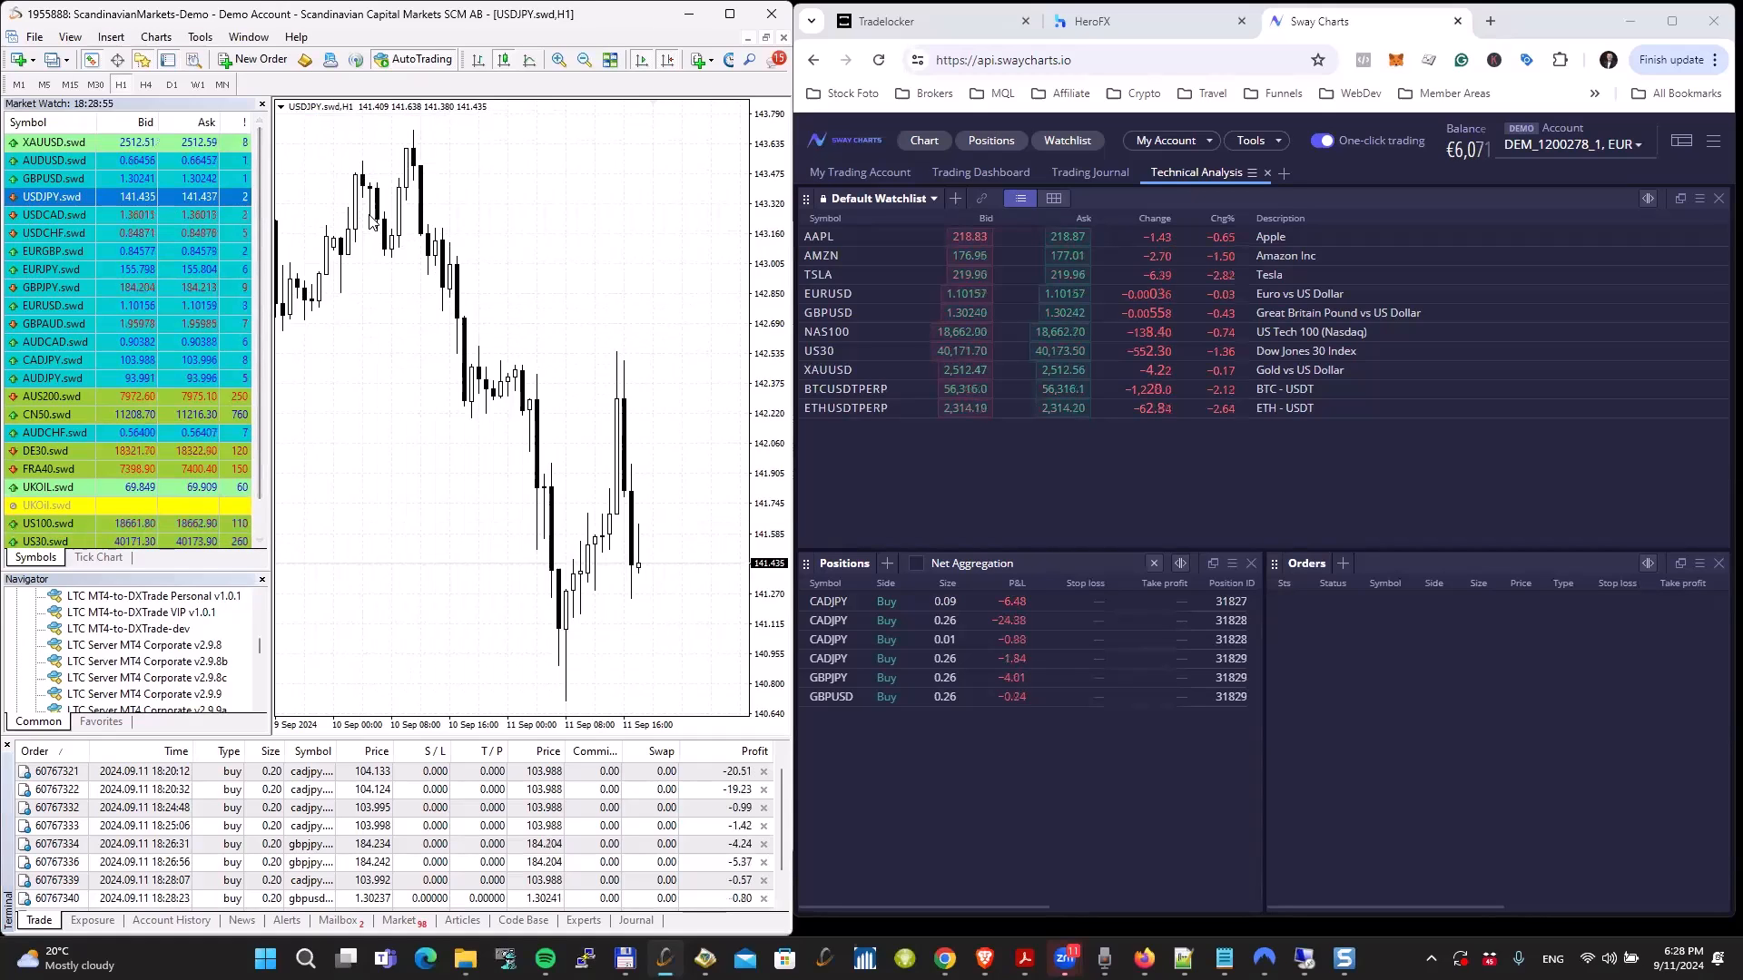
# Step: Show the one-click trading controls on the USDJPY.swd chart and sell 0.20 lots at market
pyautogui.click(281, 108)
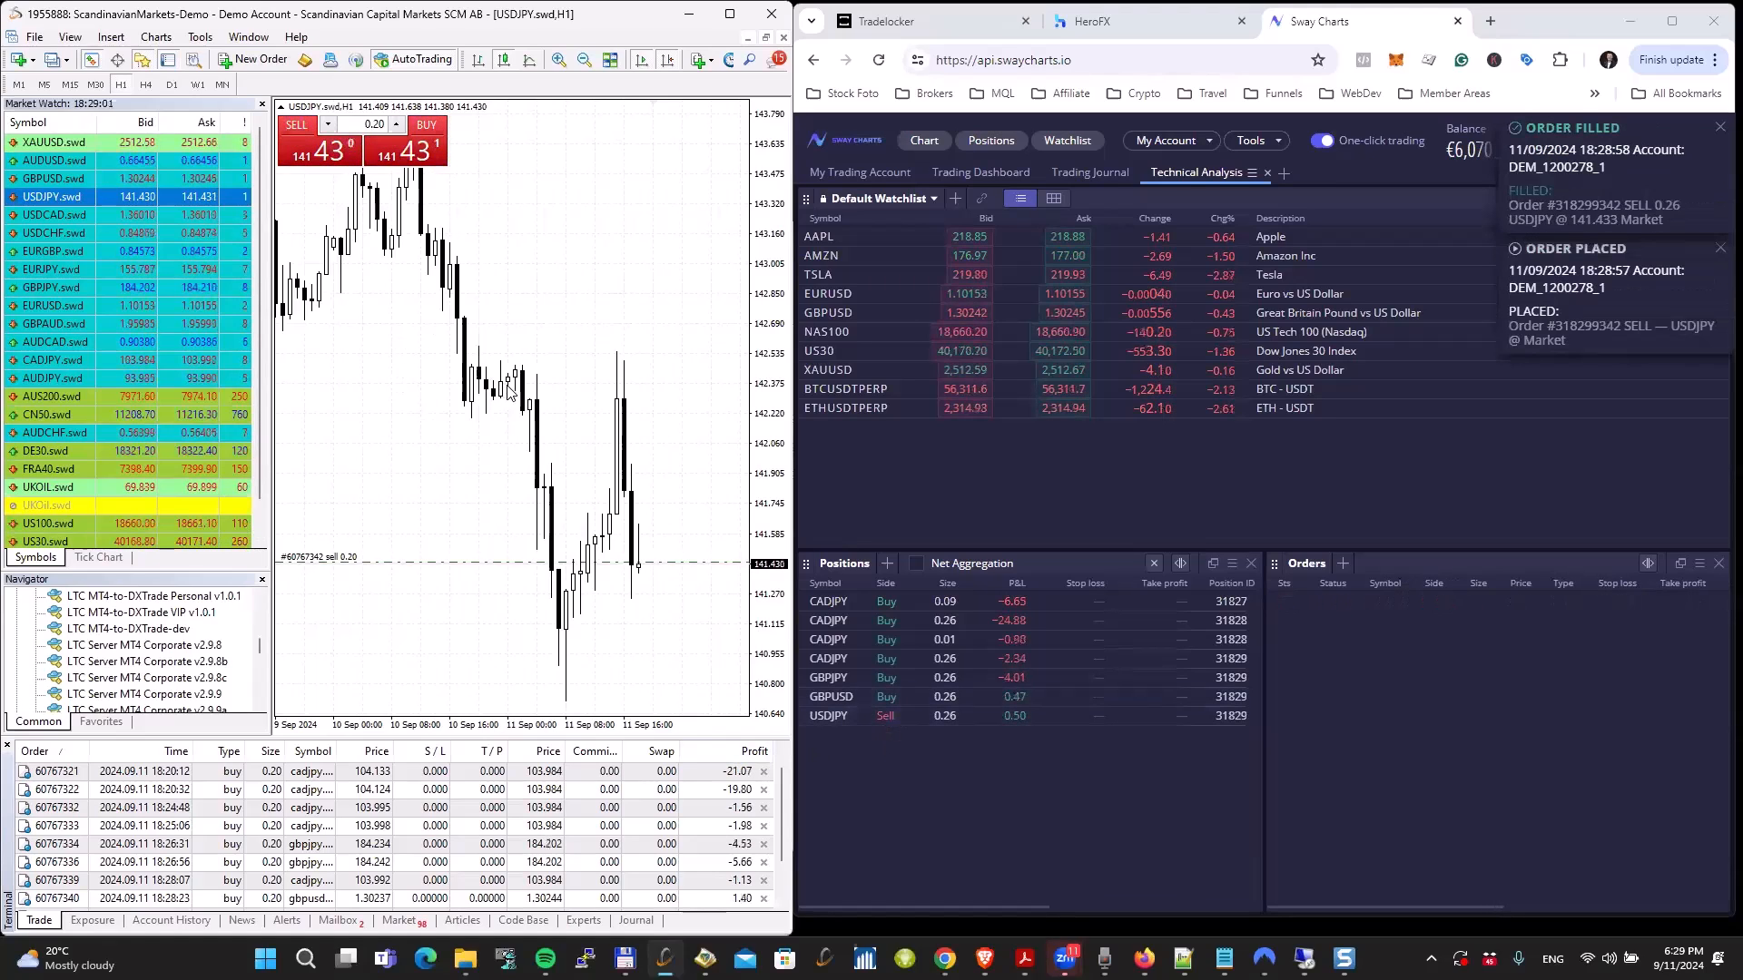
# Step: Set a 104.508 take profit on the CADJPY.swd buy opened at 104.133 and a 103.771 stop loss on the one opened at 104.095
pyautogui.hotkey('ctrl', 'Tab')
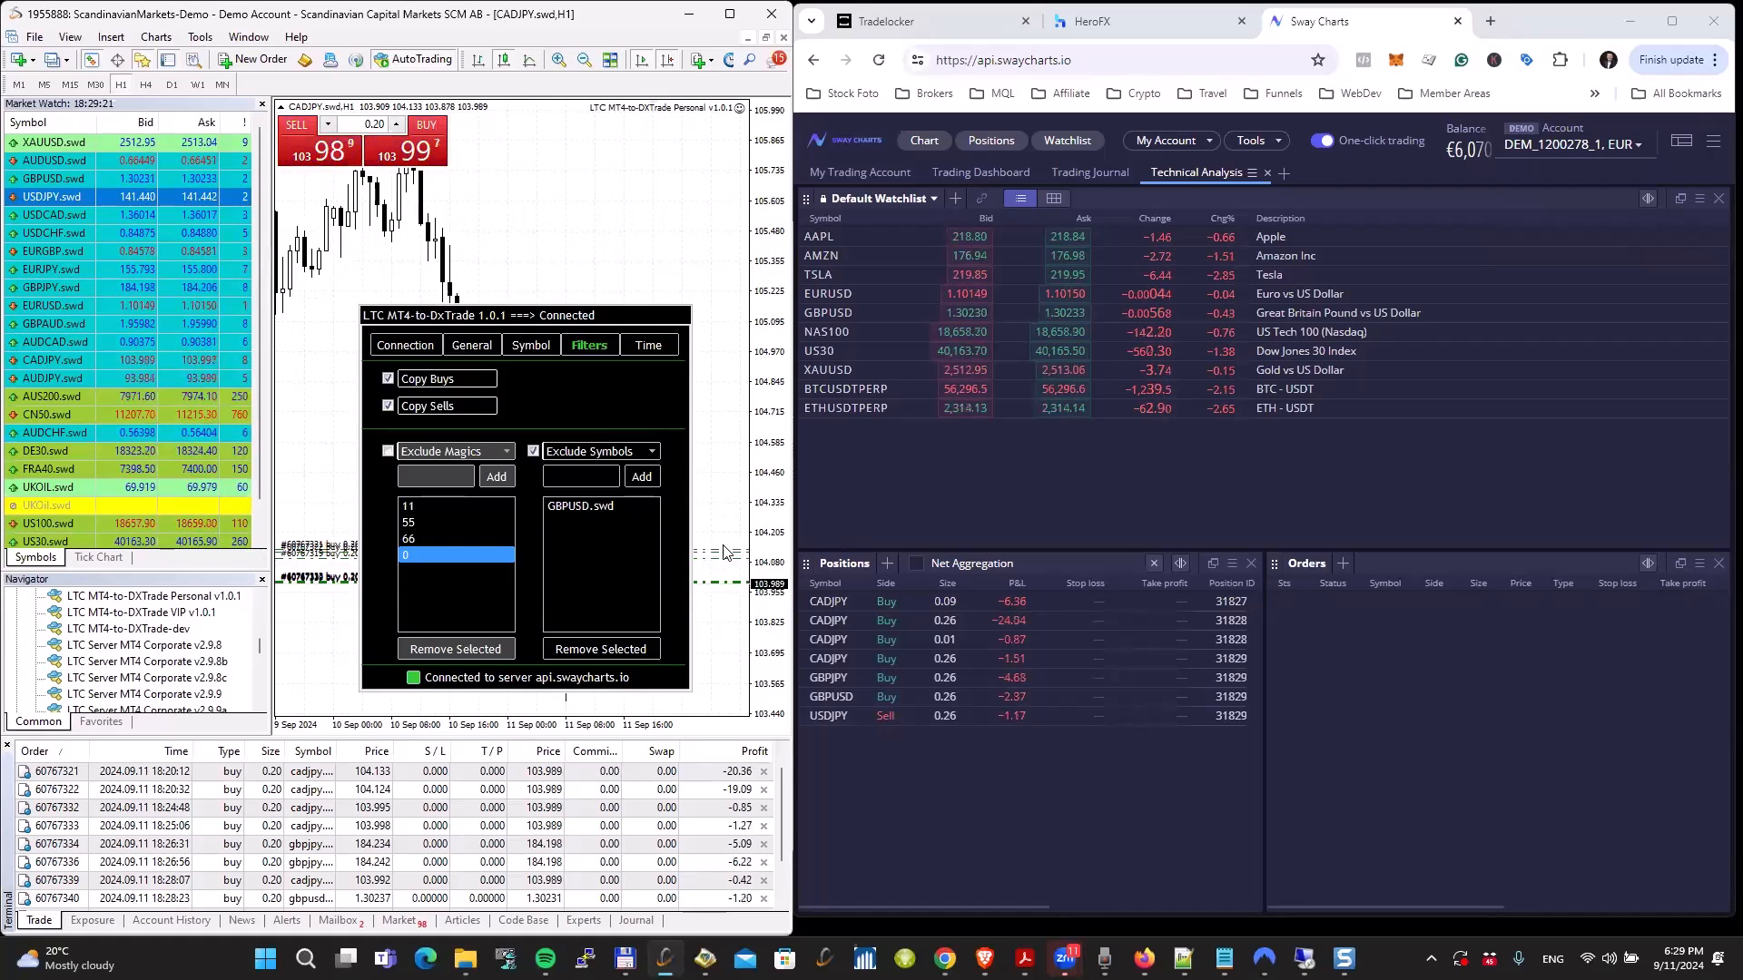
pyautogui.moveTo(726, 556); pyautogui.dragTo(719, 454)
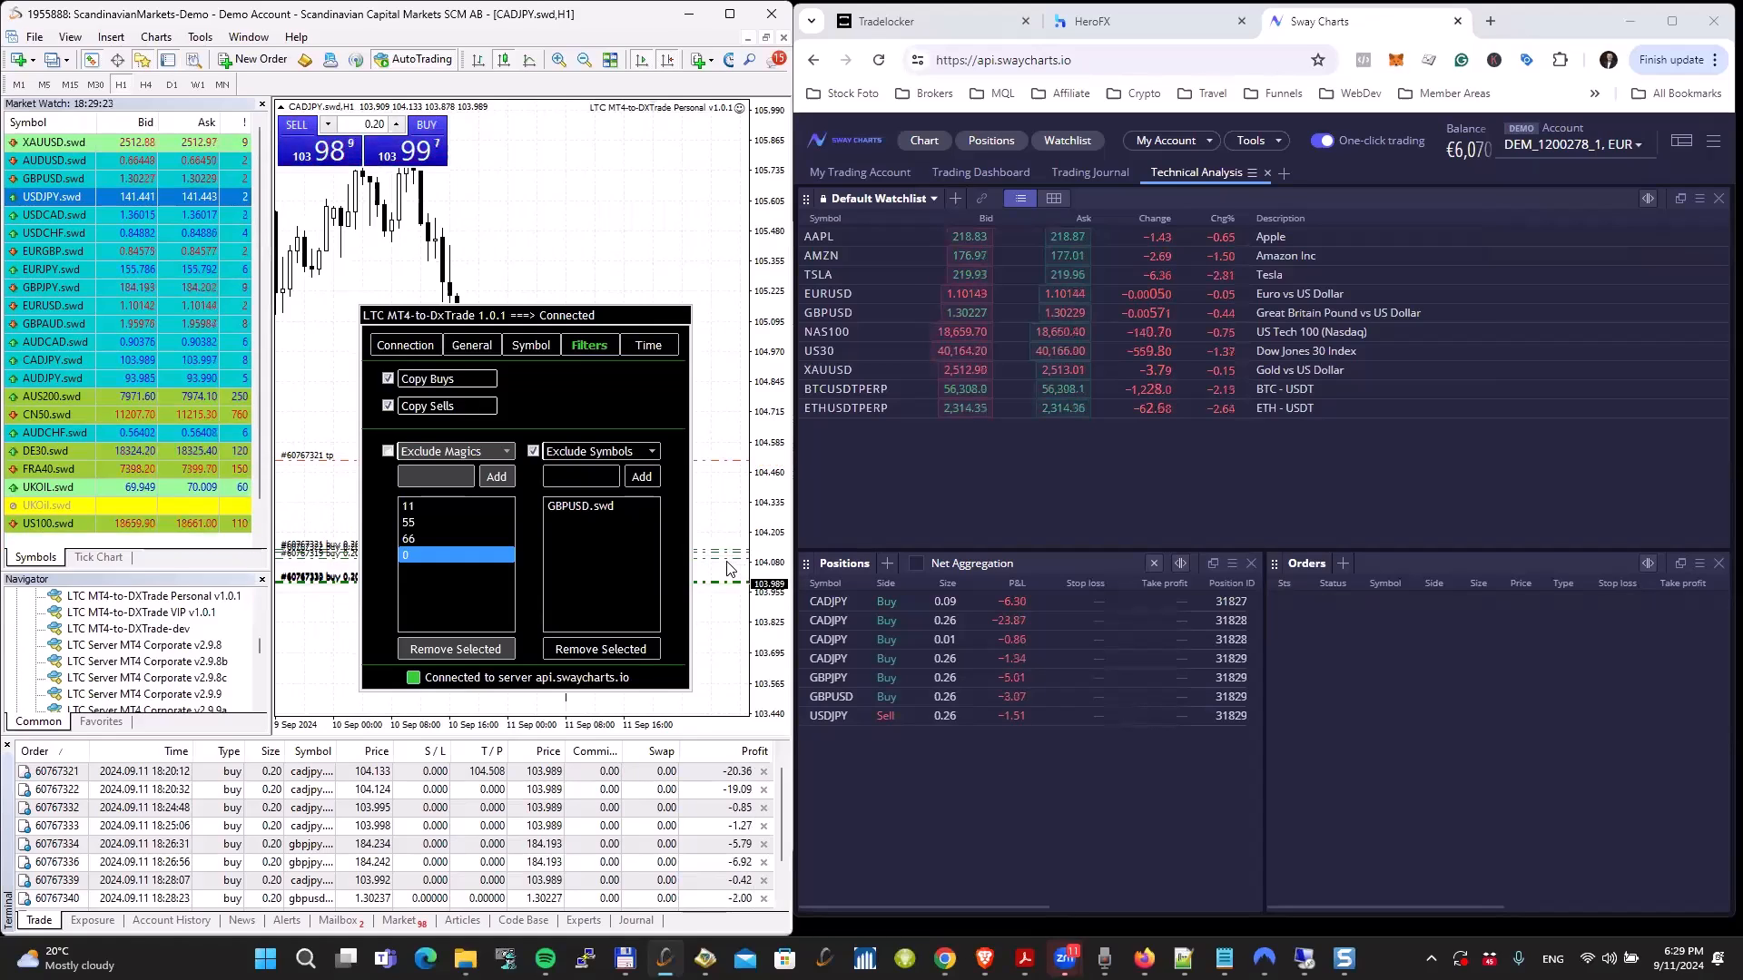
pyautogui.moveTo(719, 560); pyautogui.dragTo(720, 637)
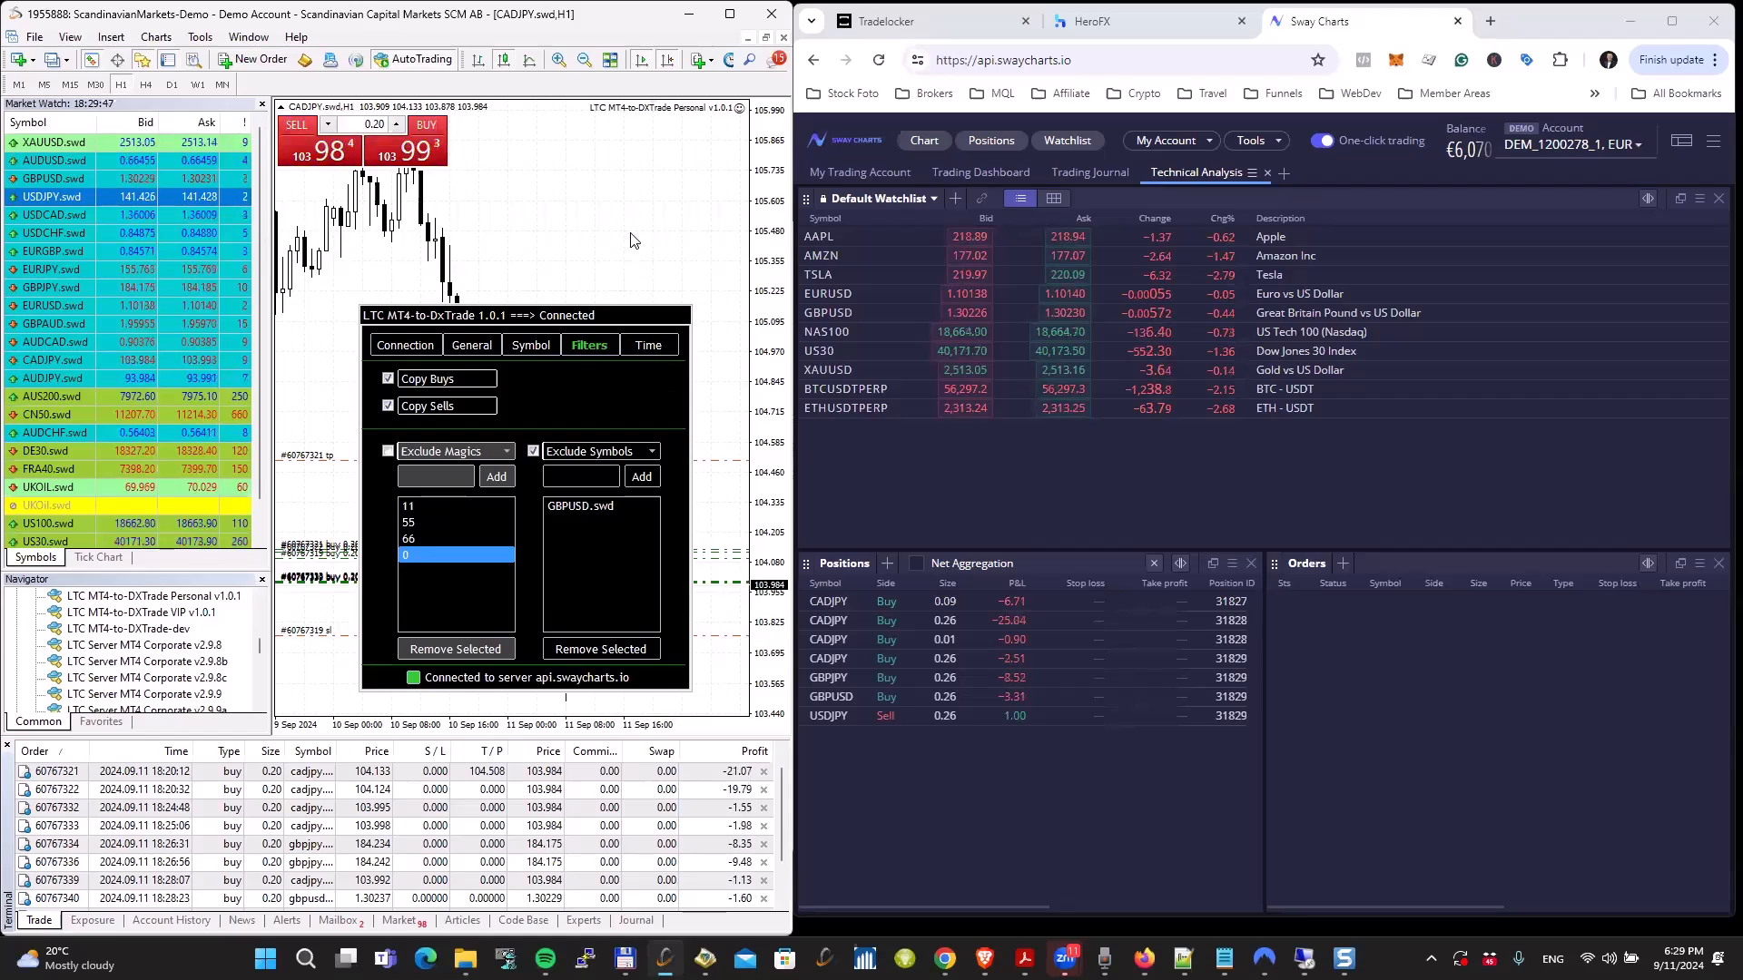
# Step: Place a 0.20-lot sell limit order on CADJPY.swd well above the current price, and delete that pending order
pyautogui.rightClick(644, 186)
pyautogui.click(657, 204)
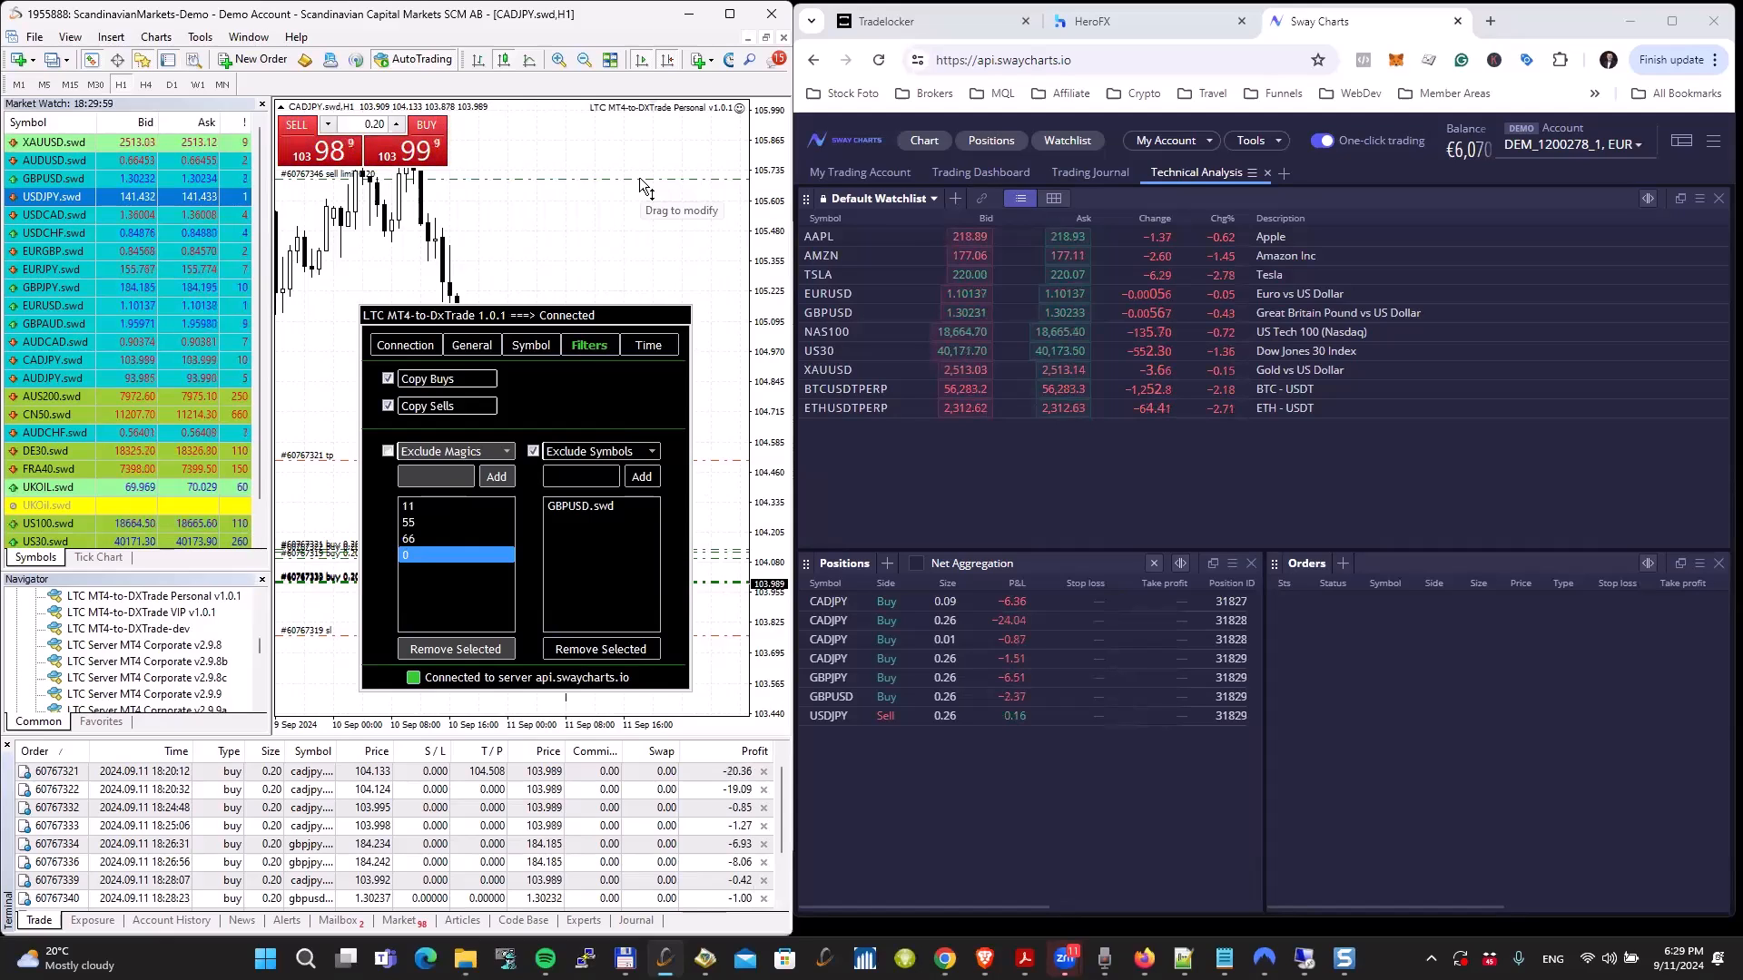
pyautogui.rightClick(639, 178)
pyautogui.click(651, 216)
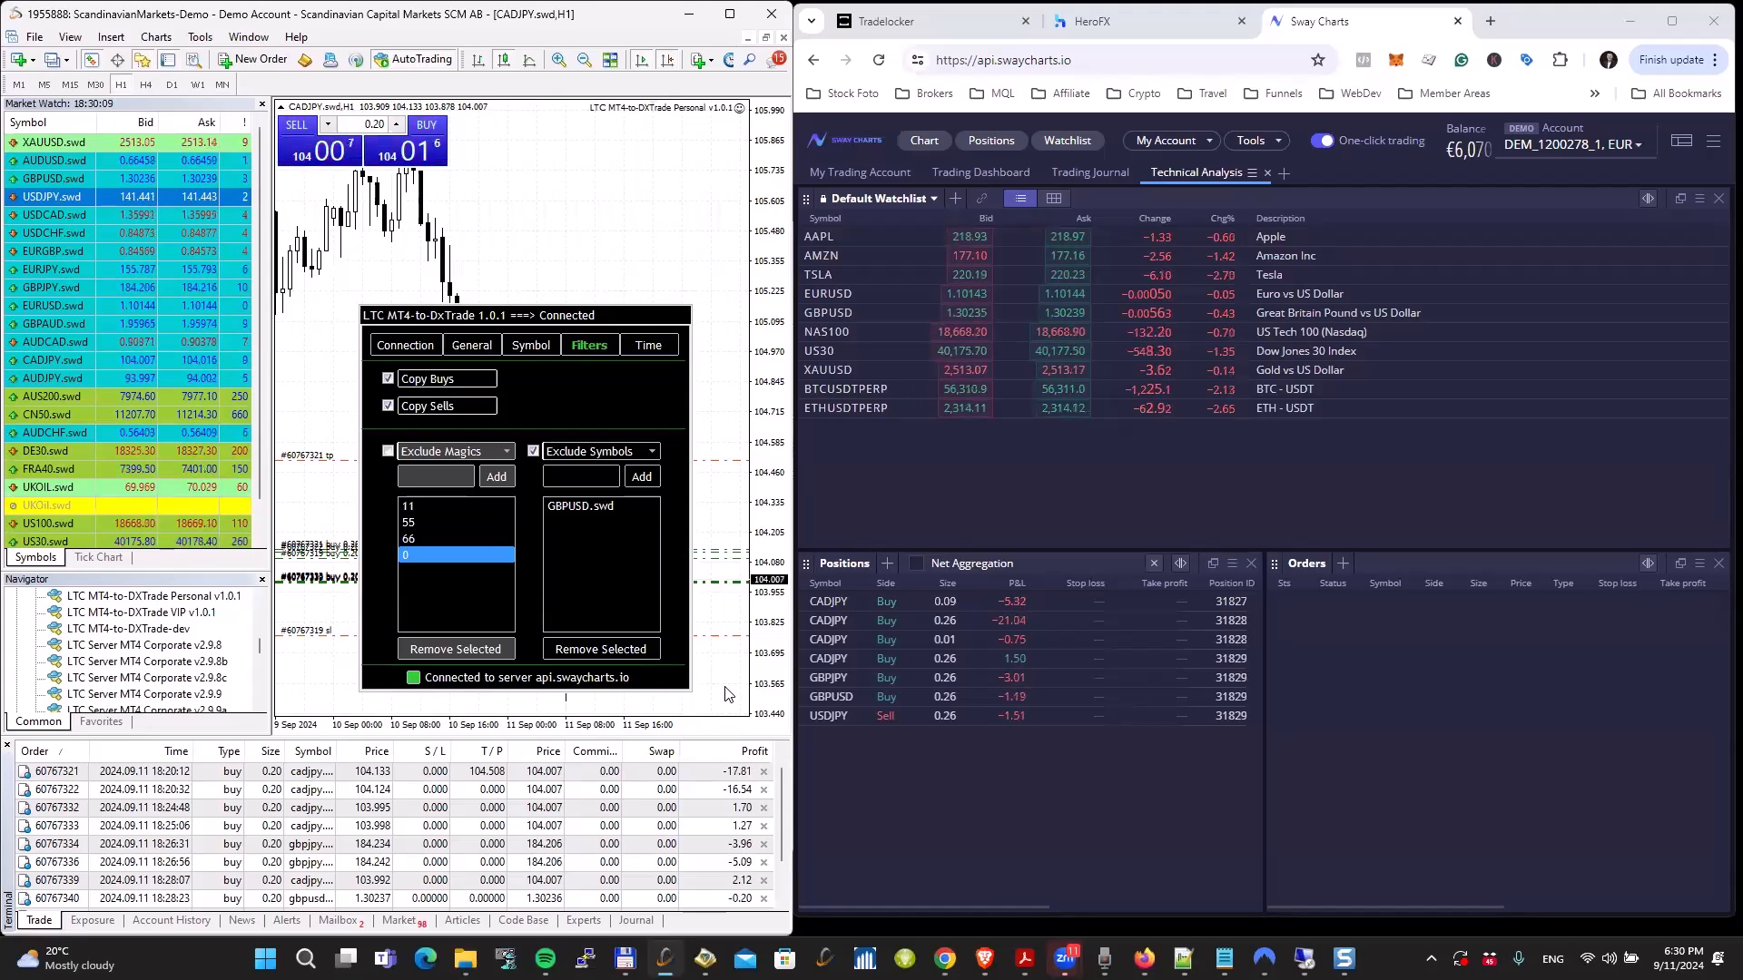
# Step: Close all open CADJPY.swd, GBPJPY.swd, GBPUSD.swd and USDJPY.swd trades one by one
pyautogui.click(765, 773)
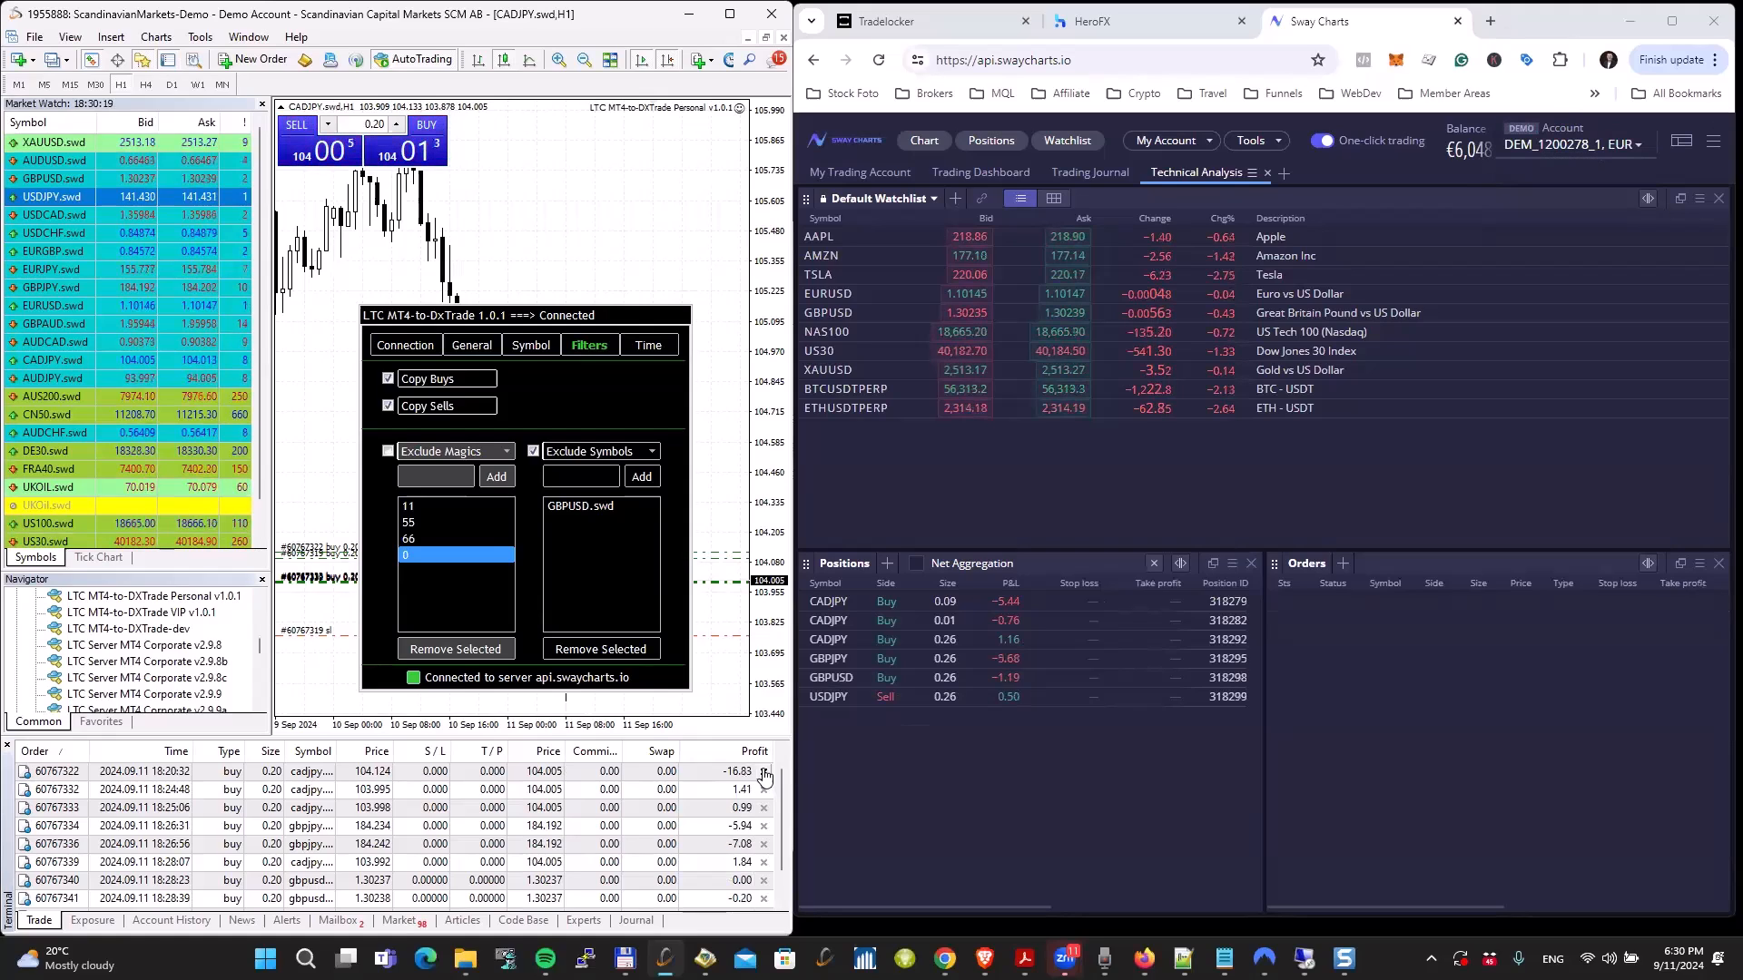
pyautogui.click(415, 772)
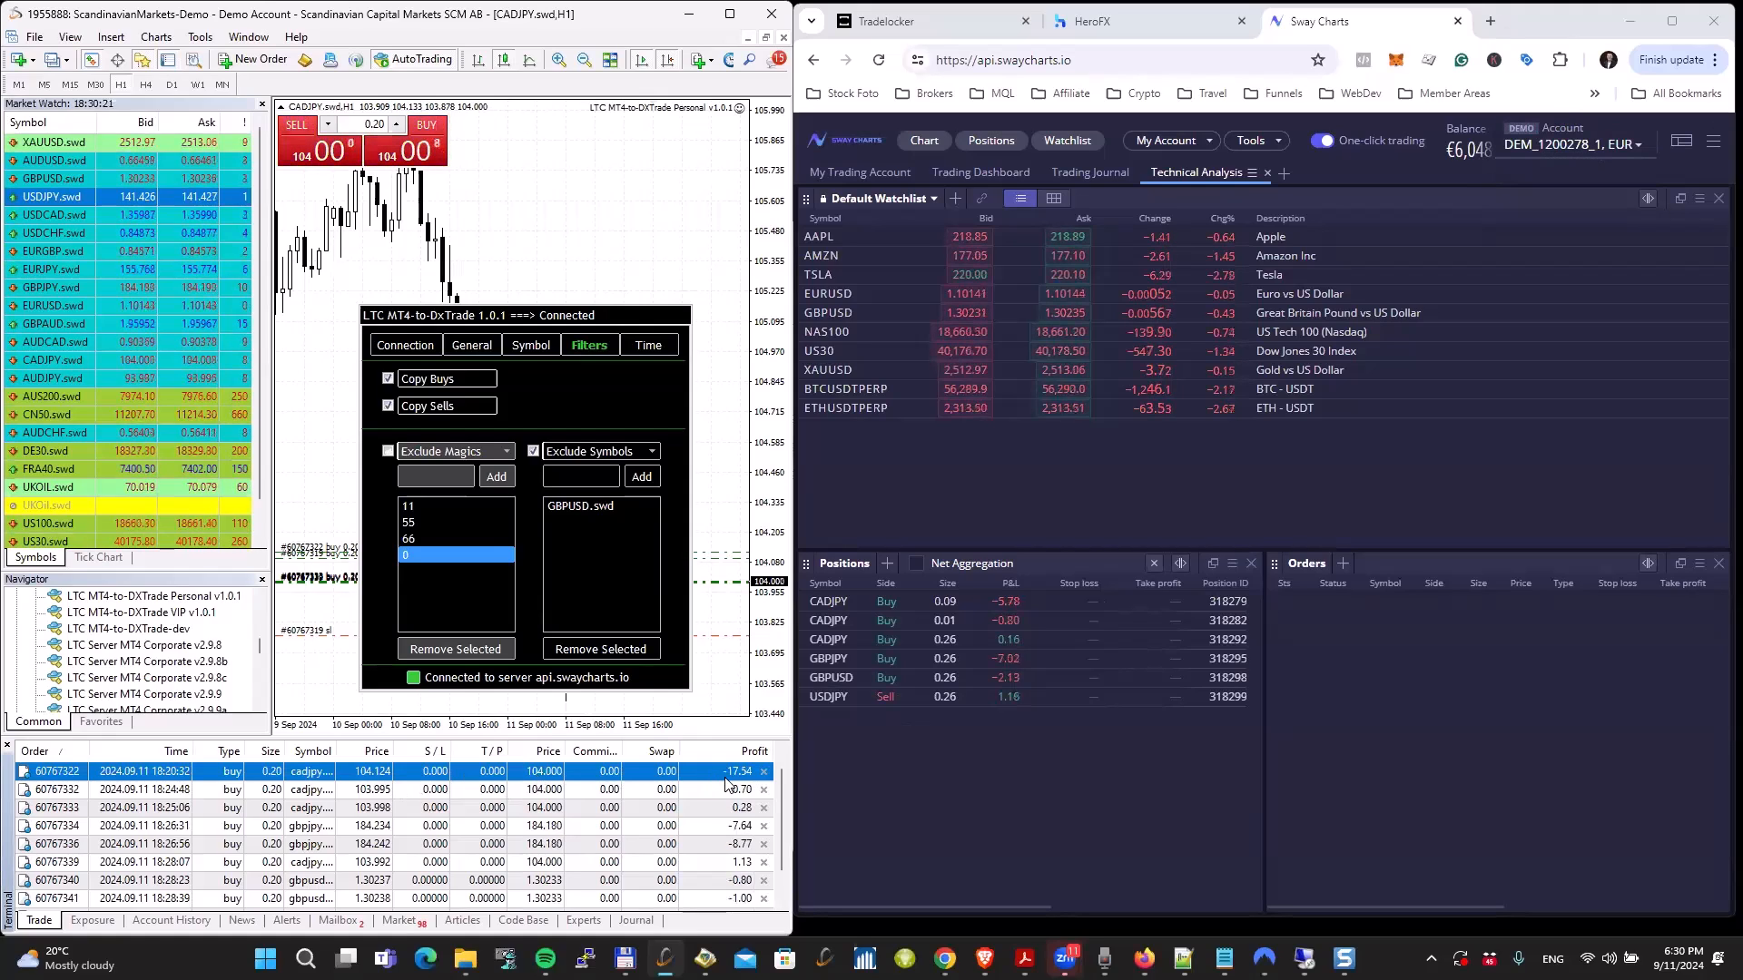
pyautogui.click(764, 772)
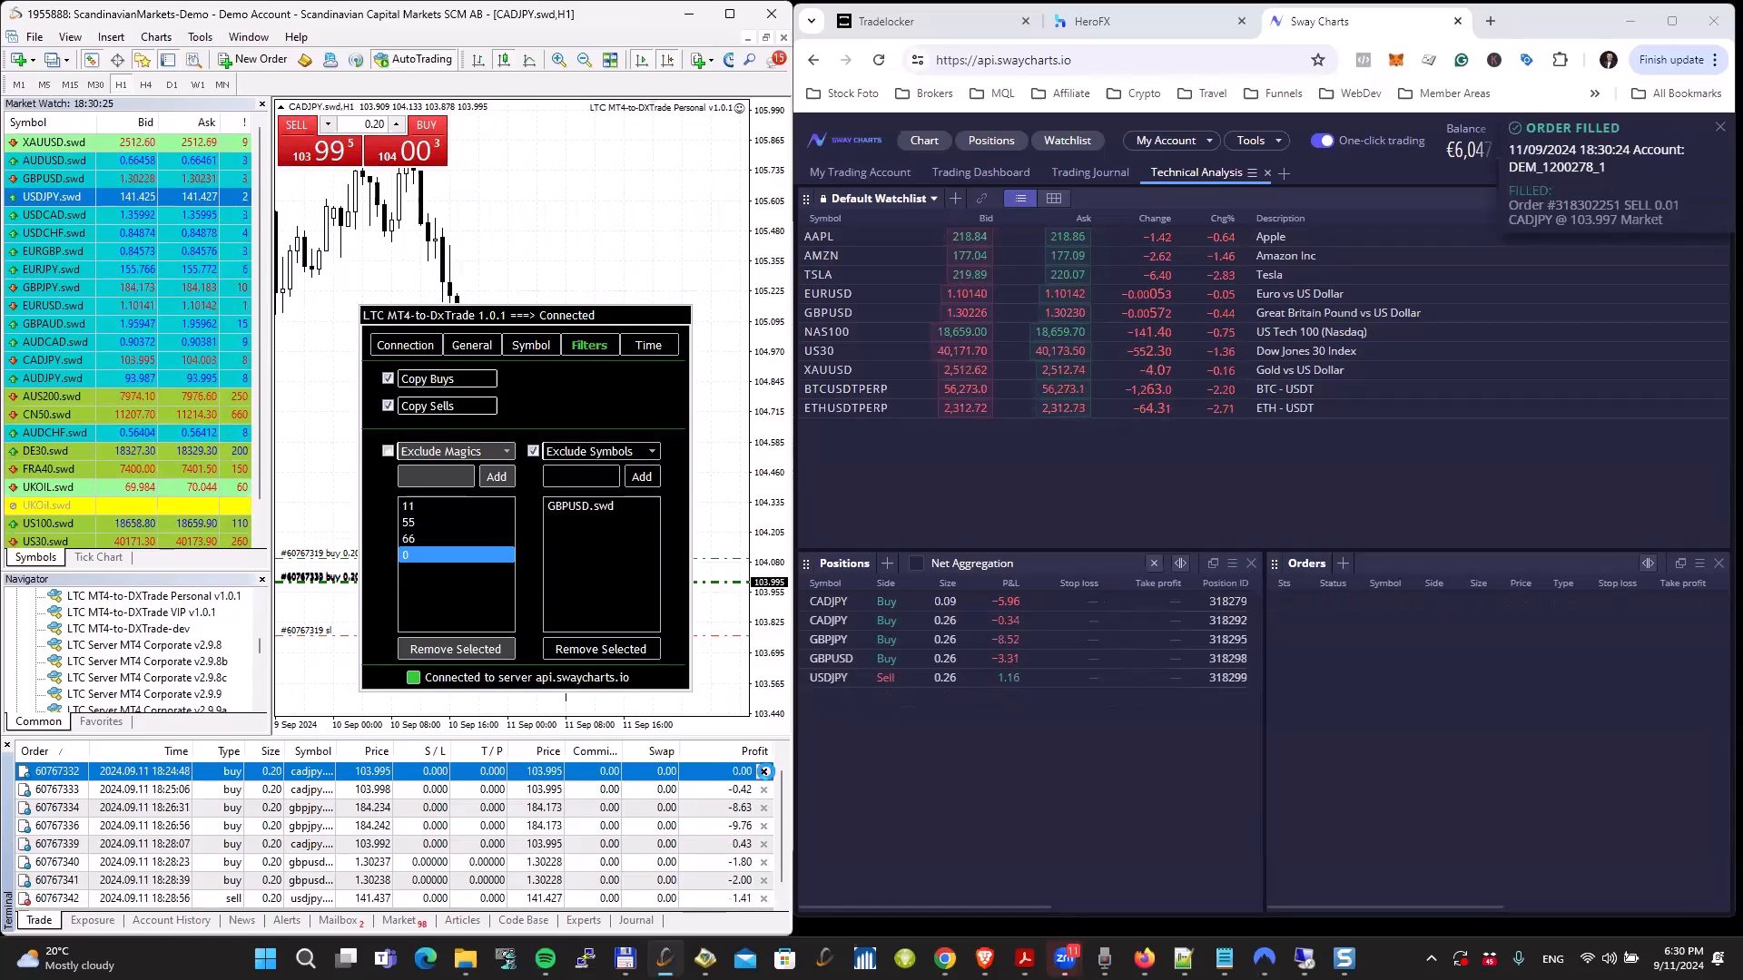
pyautogui.click(927, 735)
pyautogui.click(764, 772)
pyautogui.click(763, 789)
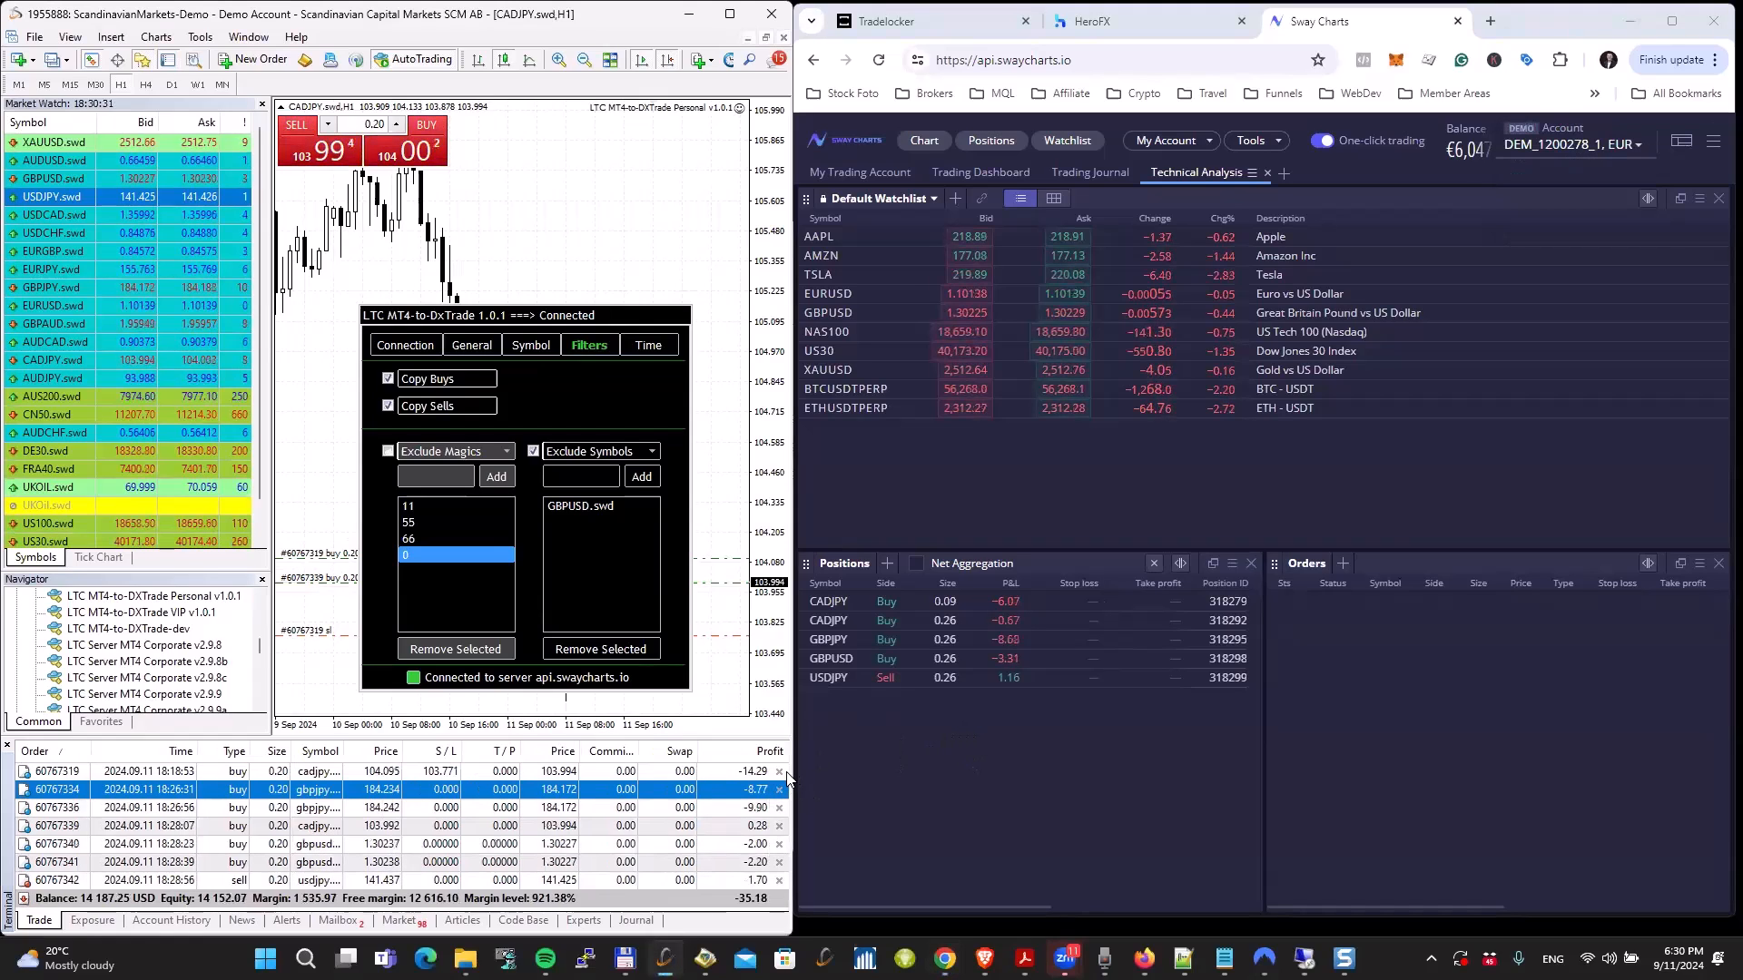
pyautogui.click(778, 770)
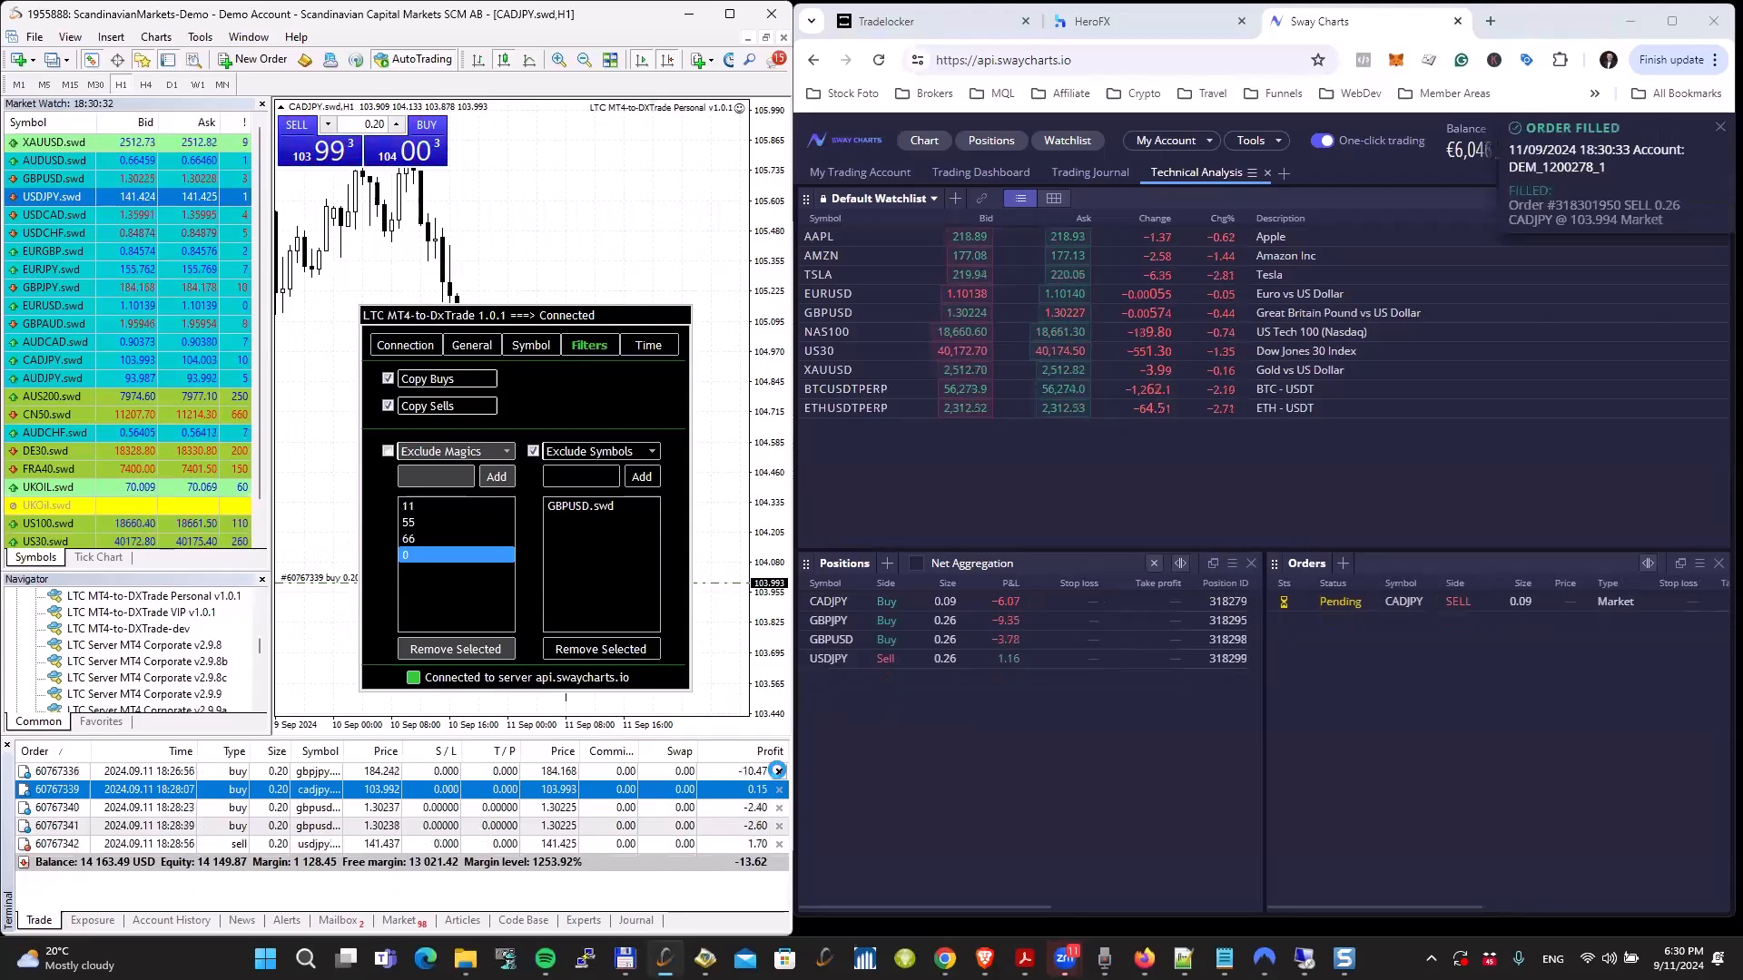
pyautogui.click(778, 770)
pyautogui.click(778, 771)
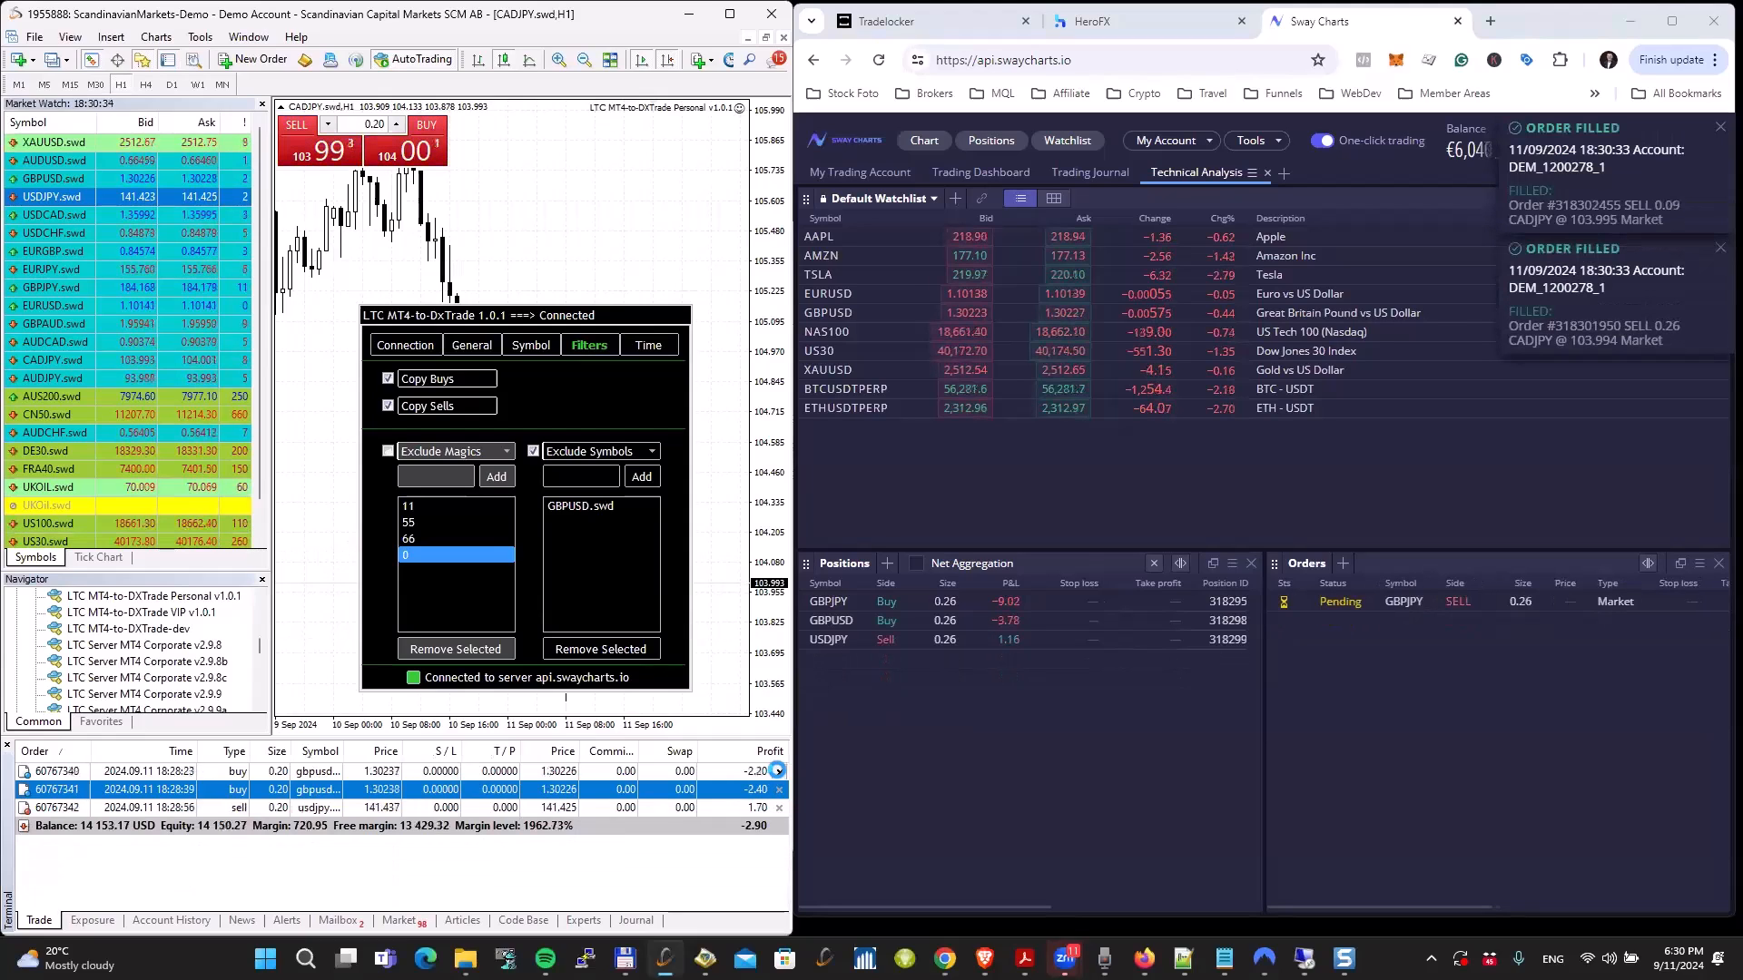
pyautogui.click(777, 771)
pyautogui.click(778, 770)
pyautogui.click(778, 770)
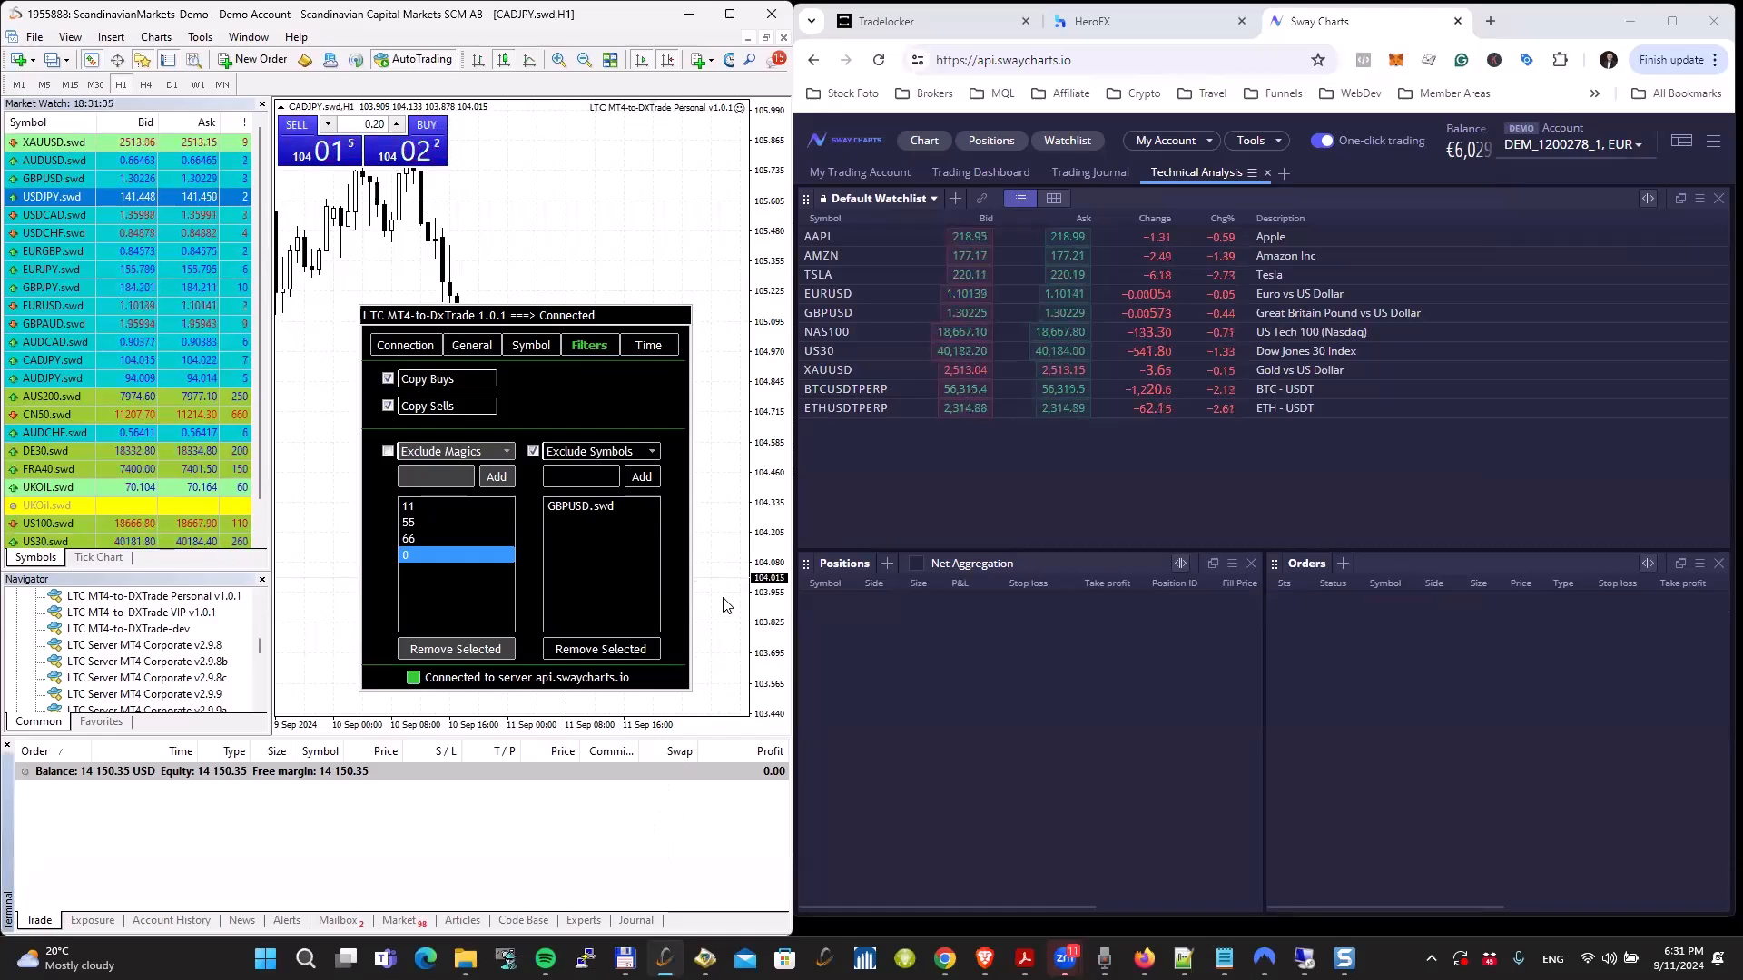
# Step: Check the common display properties of the GBPJPY.swd chart and set its timeframe to M1
pyautogui.hotkey('ctrl', 'Tab')
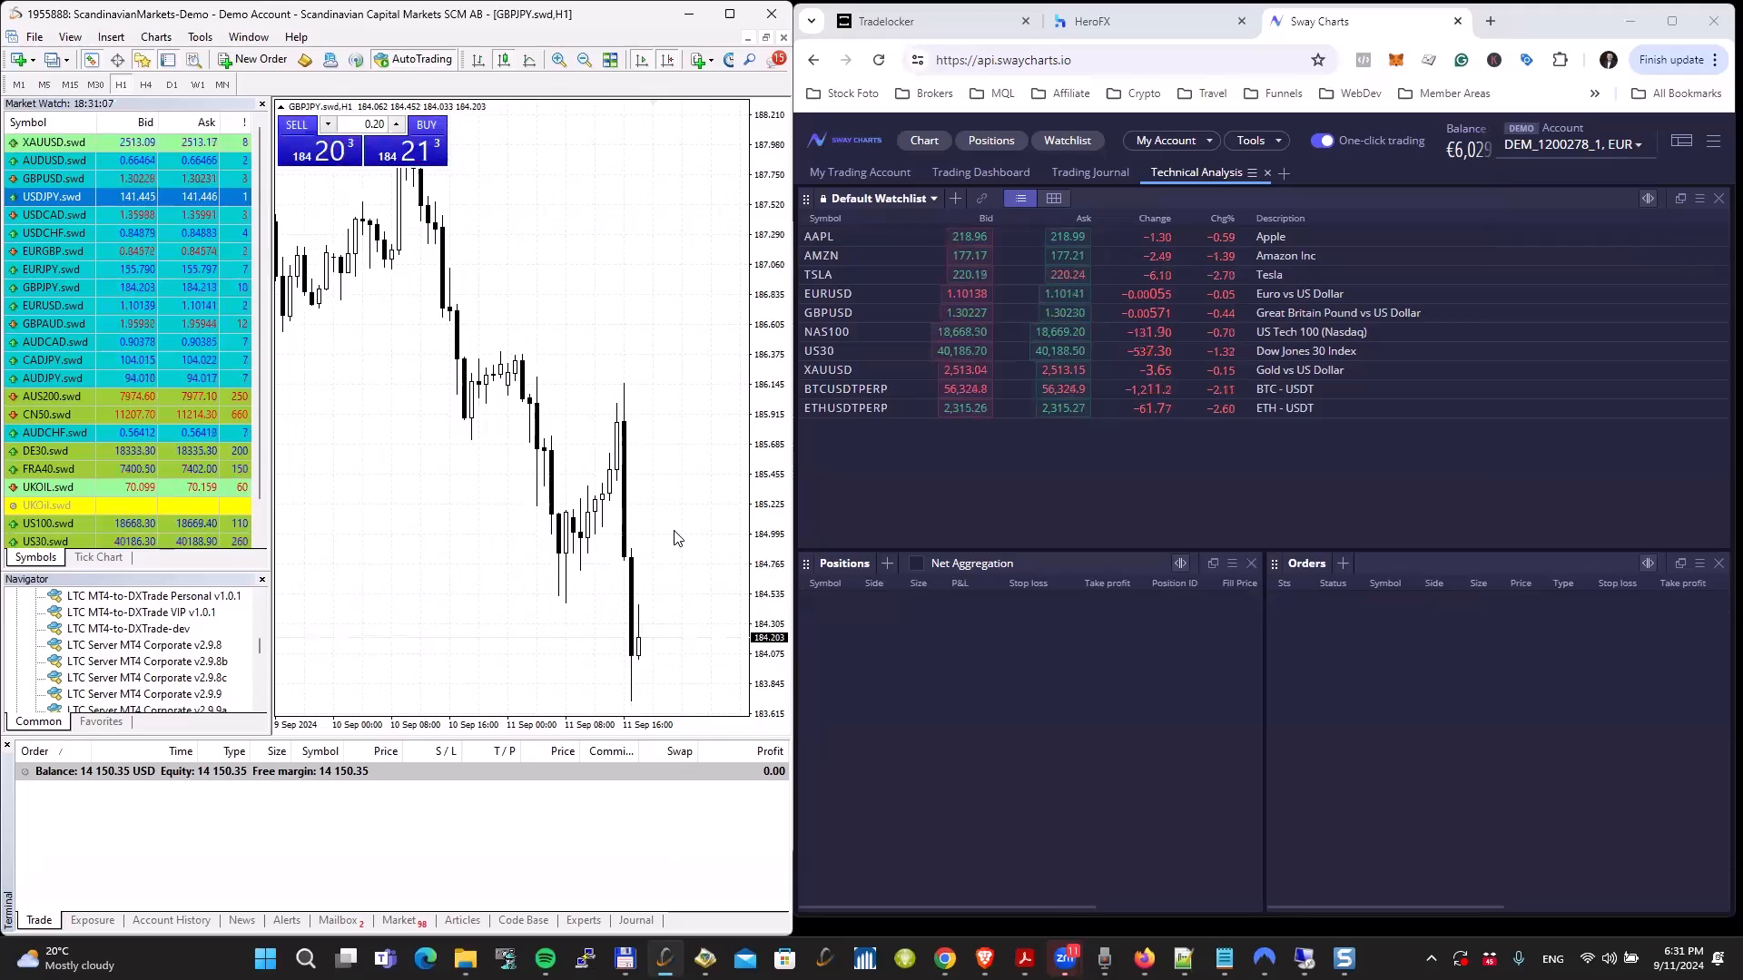
pyautogui.press('+')
pyautogui.press('+')
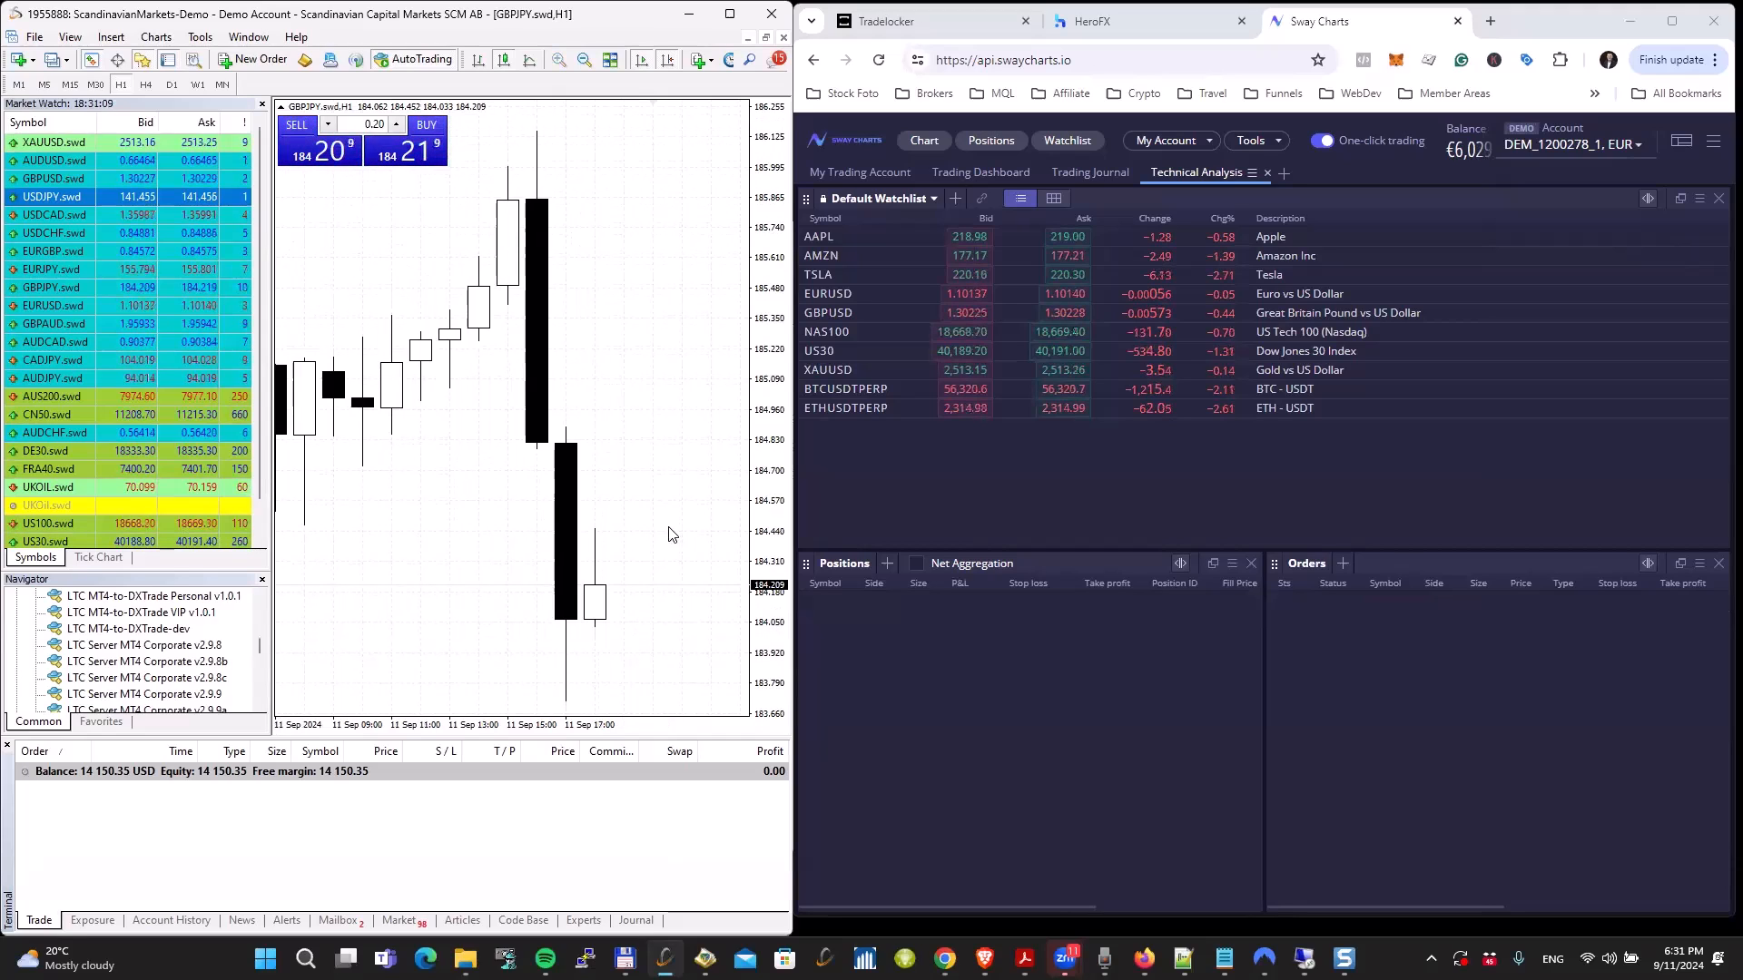
pyautogui.press('F8')
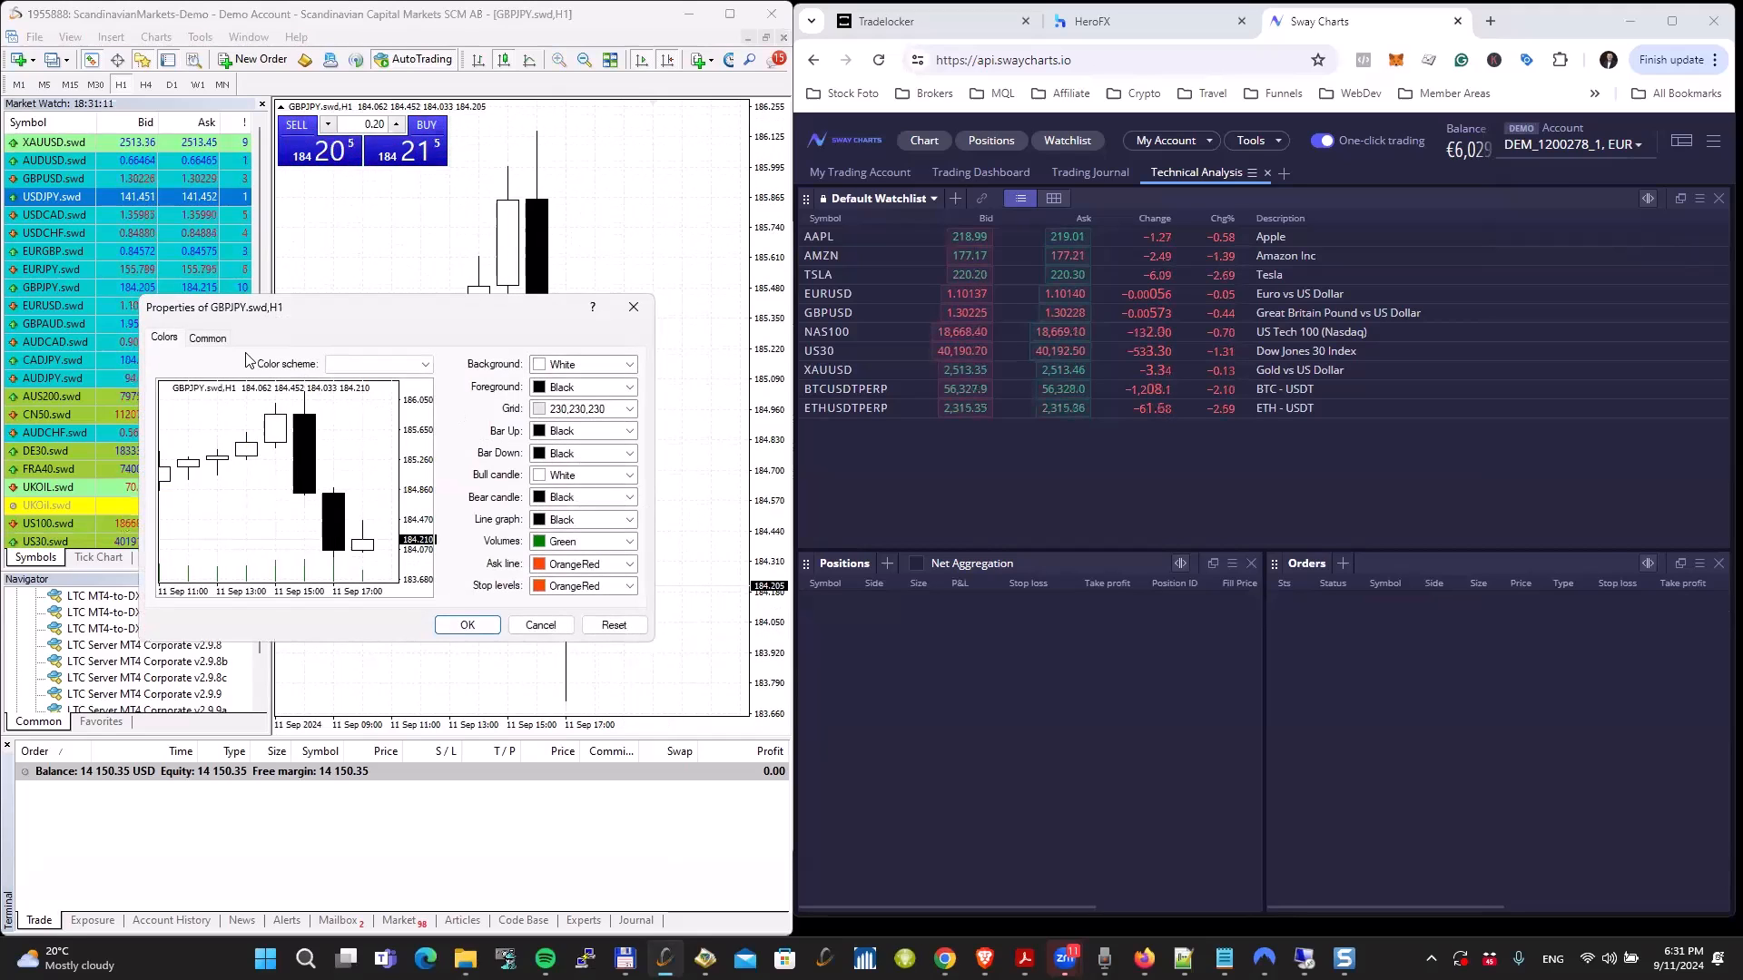
pyautogui.click(208, 339)
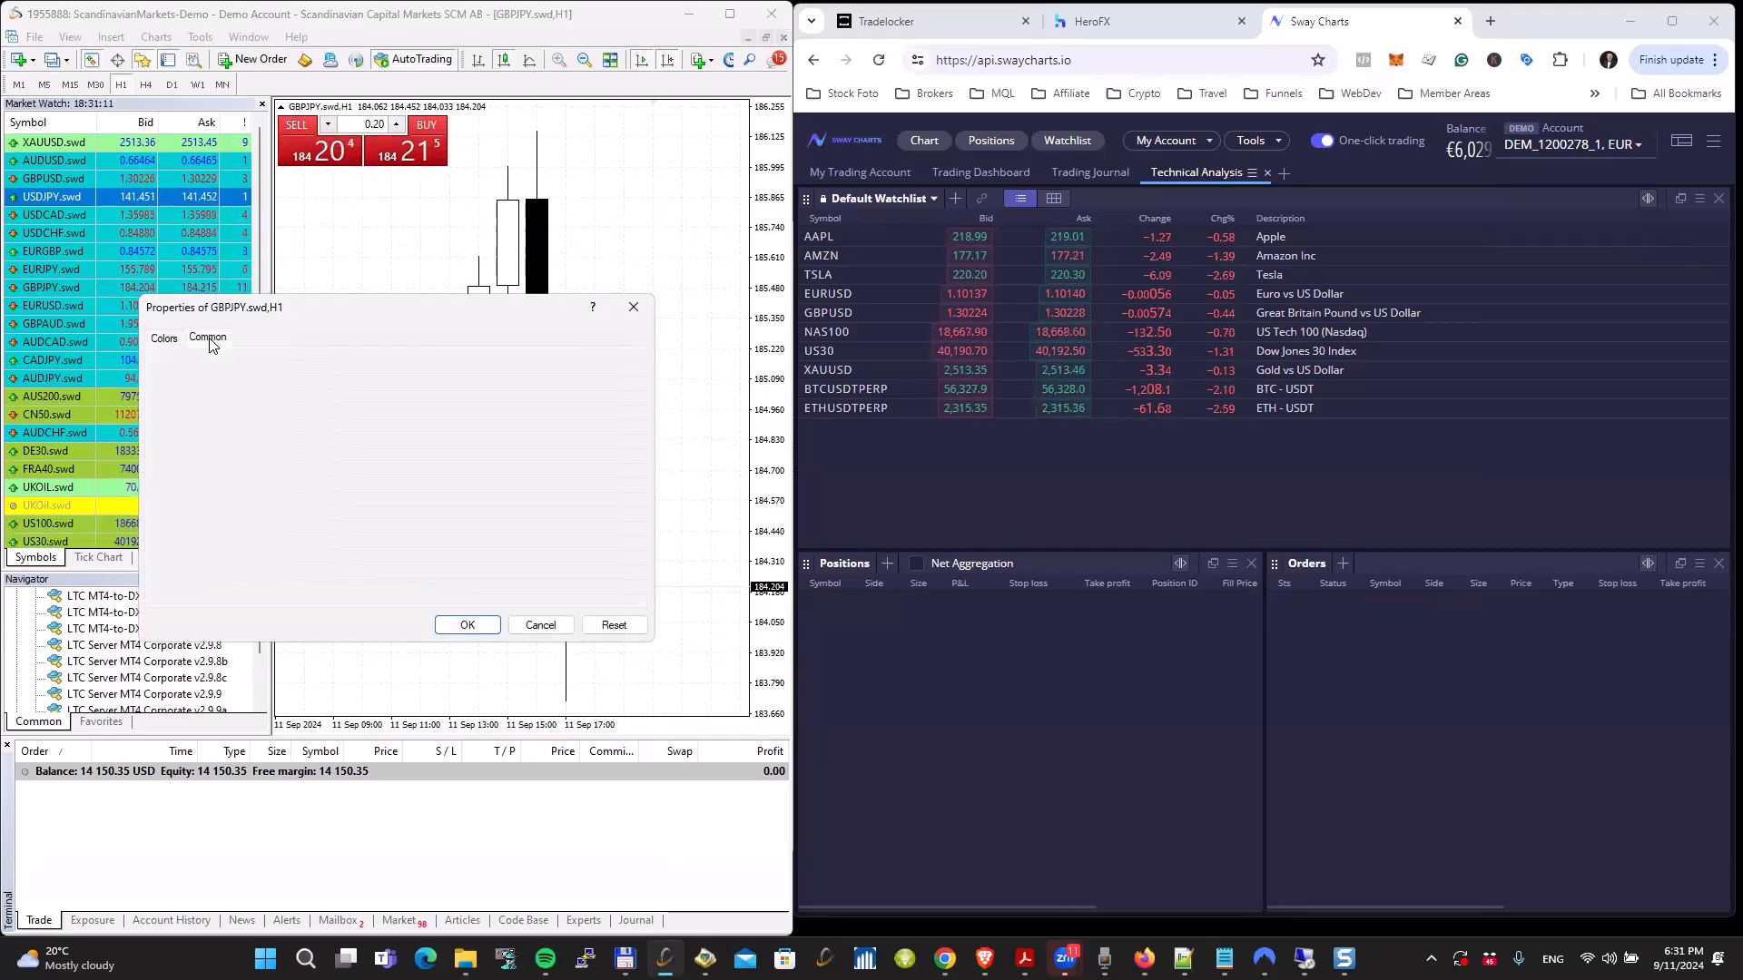
pyautogui.click(538, 623)
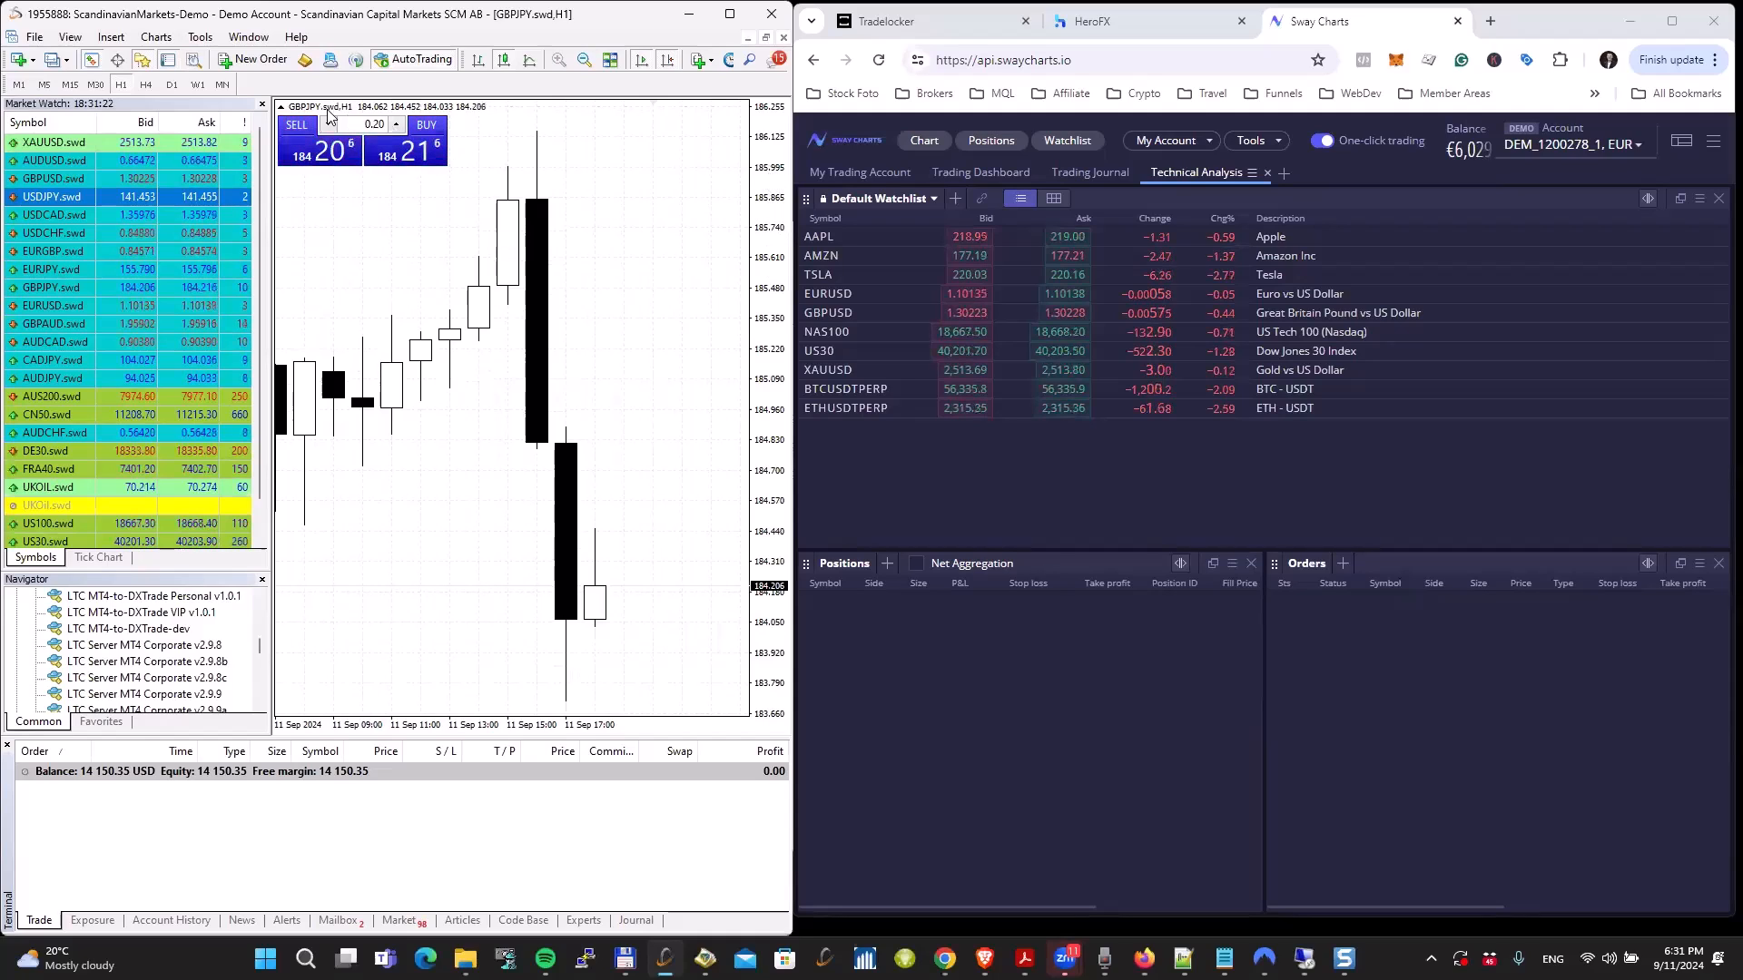
pyautogui.click(18, 84)
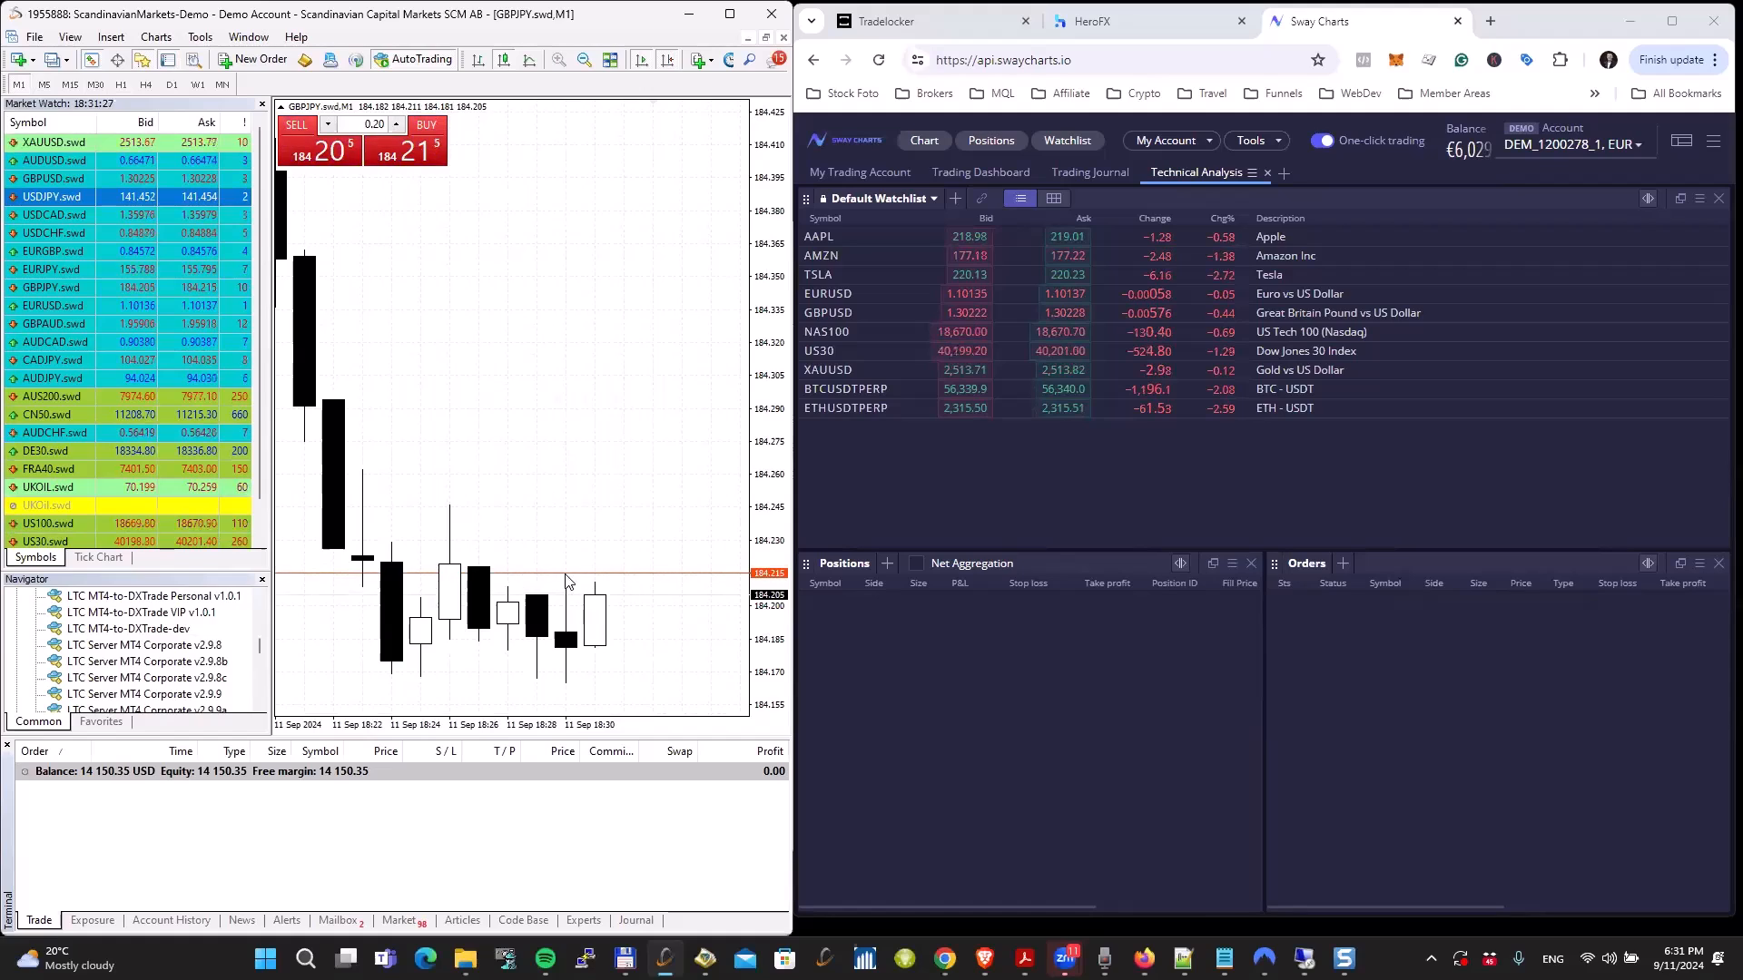
# Step: Place a 0.20-lot buy limit order on GBPJPY.swd at 184.203 and close the trade once it fills
pyautogui.rightClick(663, 601)
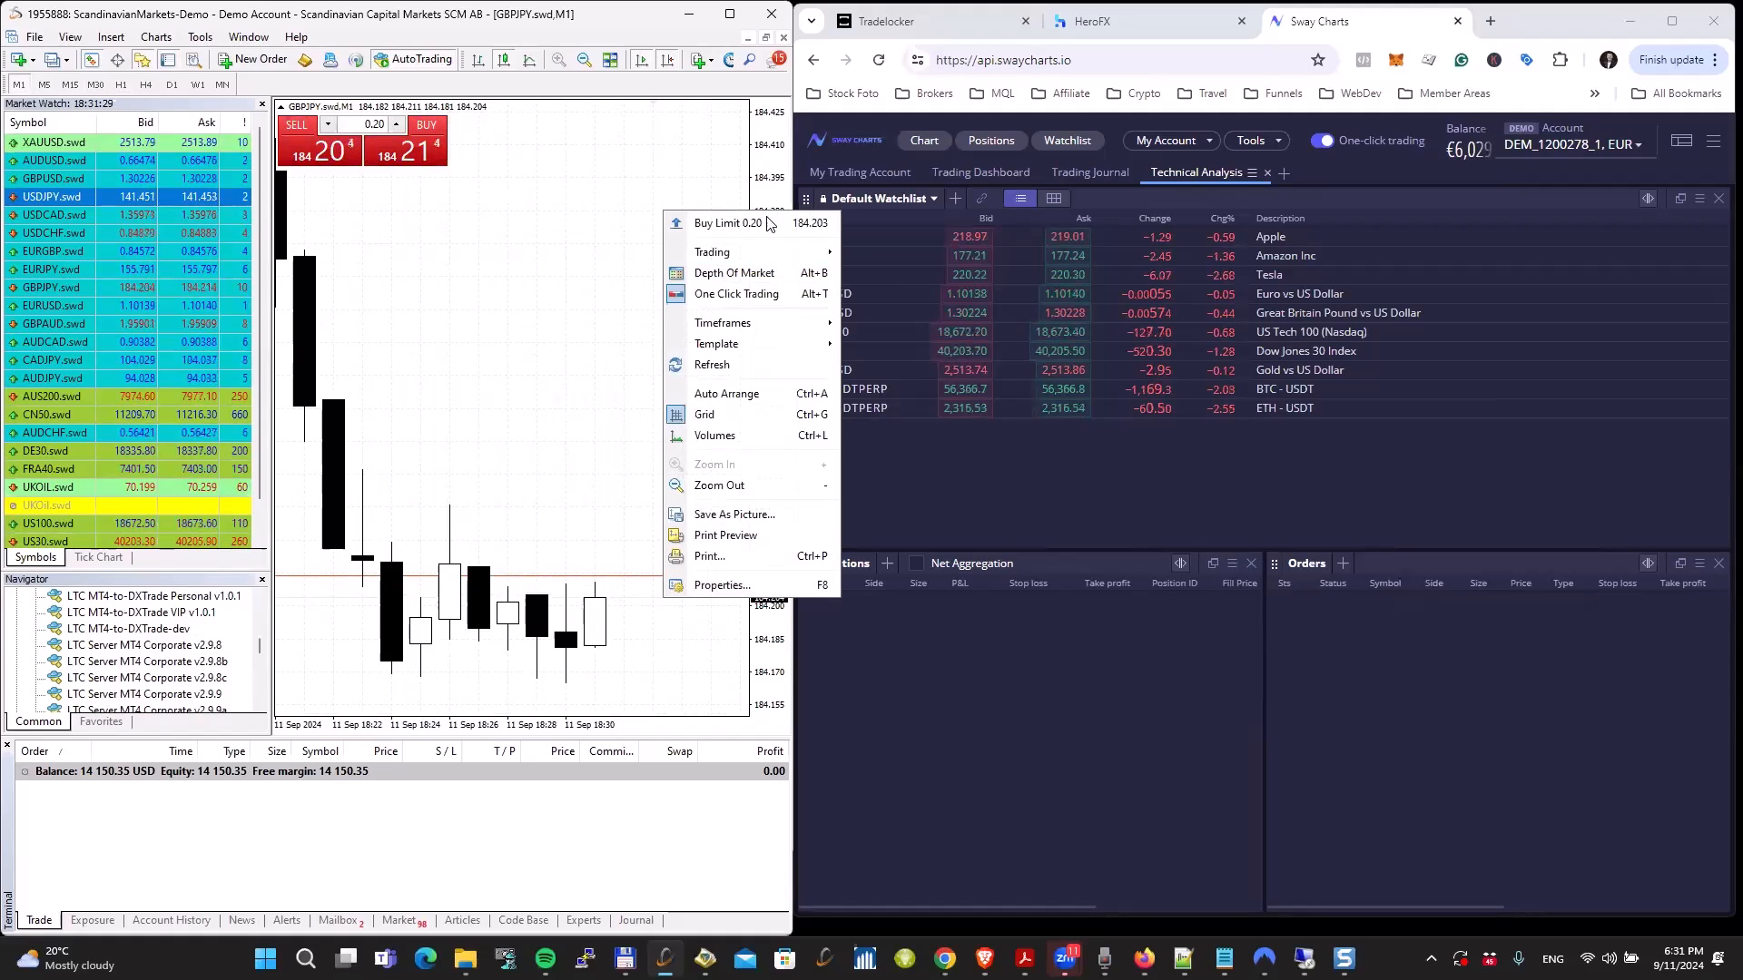
pyautogui.click(717, 222)
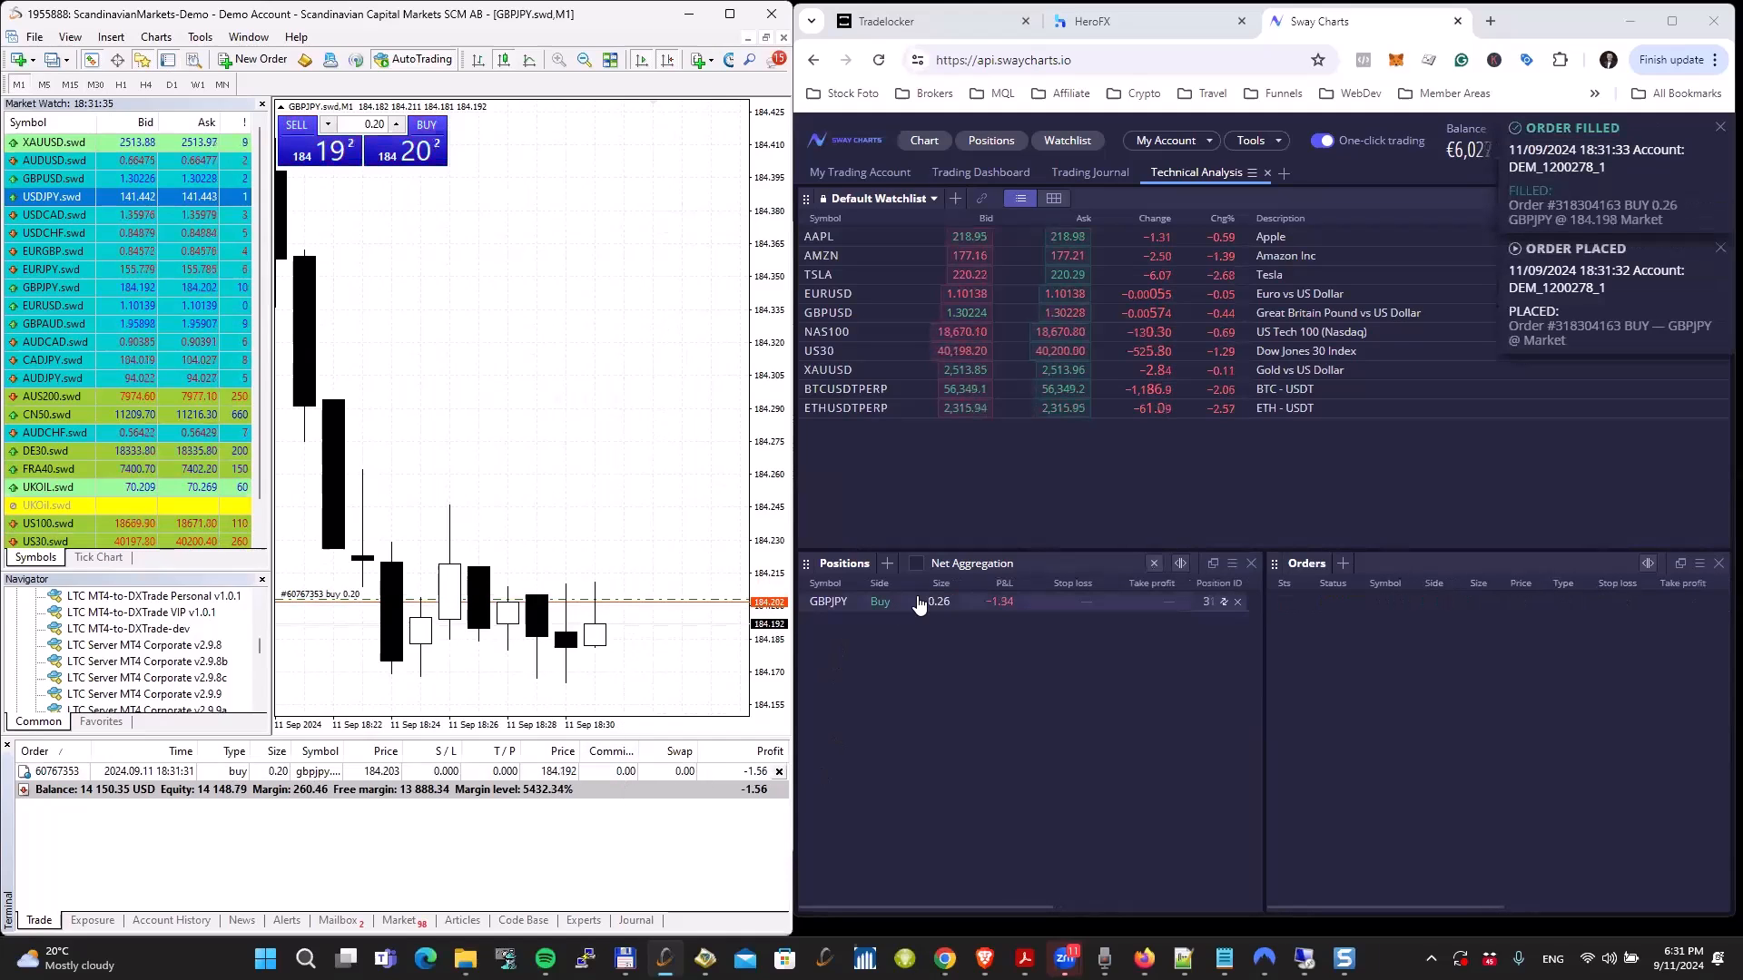
pyautogui.click(778, 770)
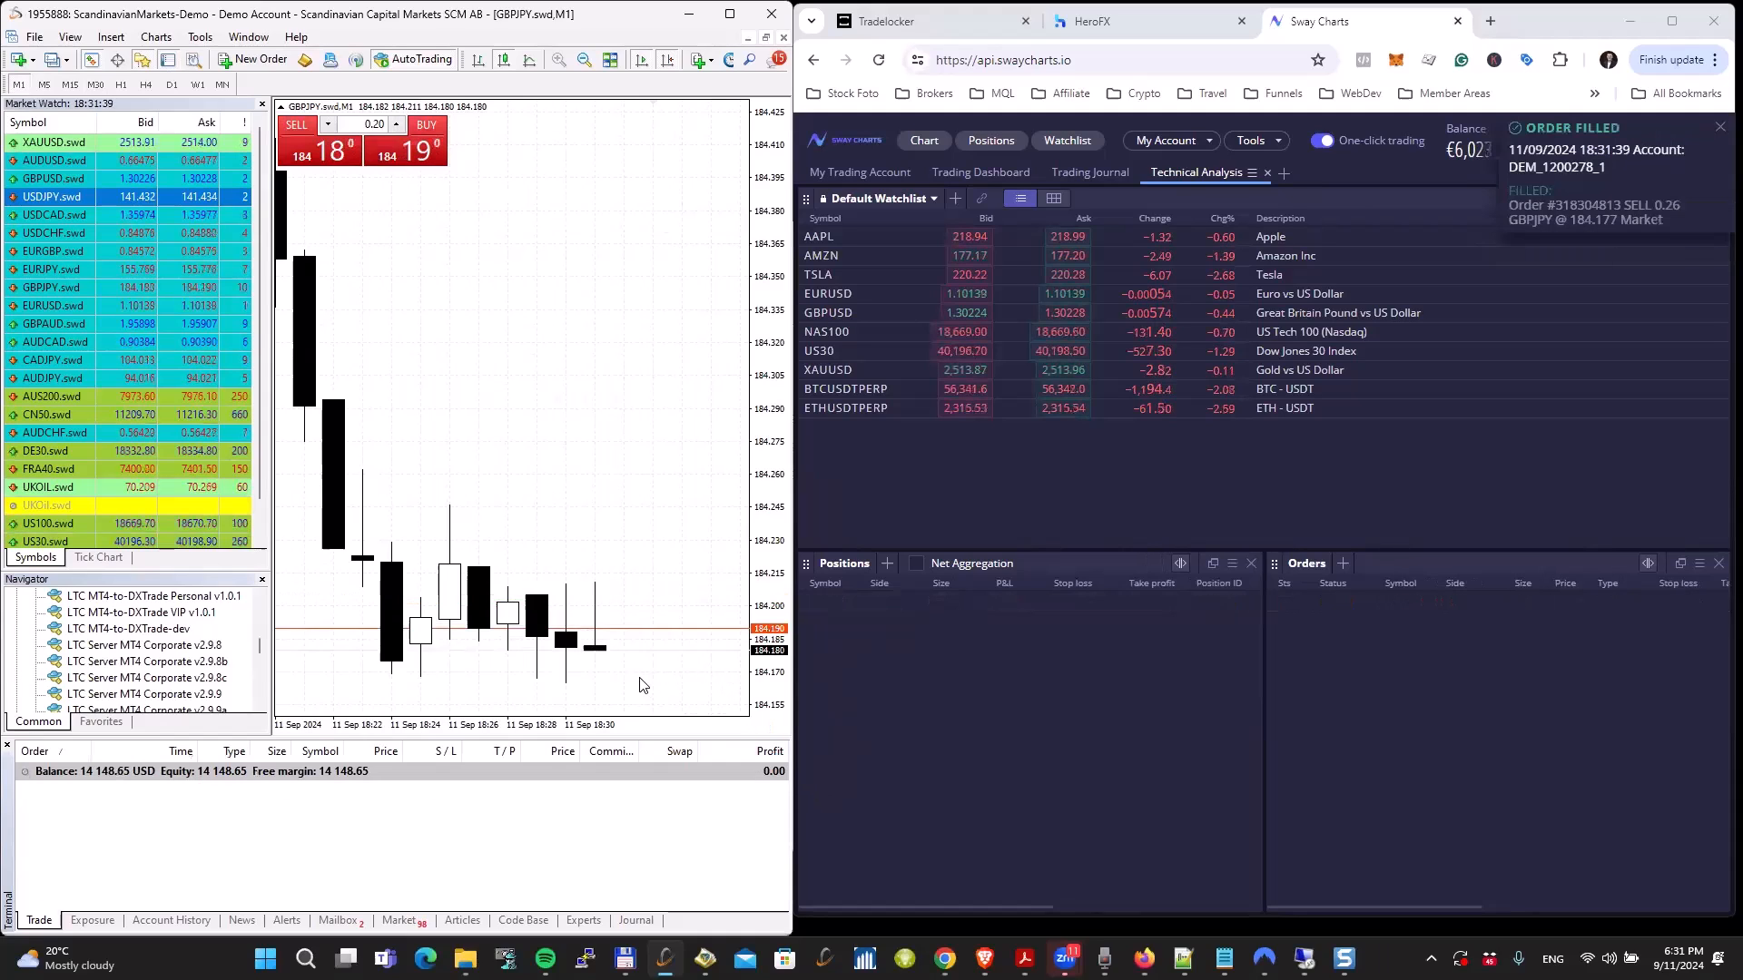
# Step: Place a 0.20-lot sell limit order on GBPJPY.swd at 184.214 and lower its price to 184.199
pyautogui.rightClick(644, 575)
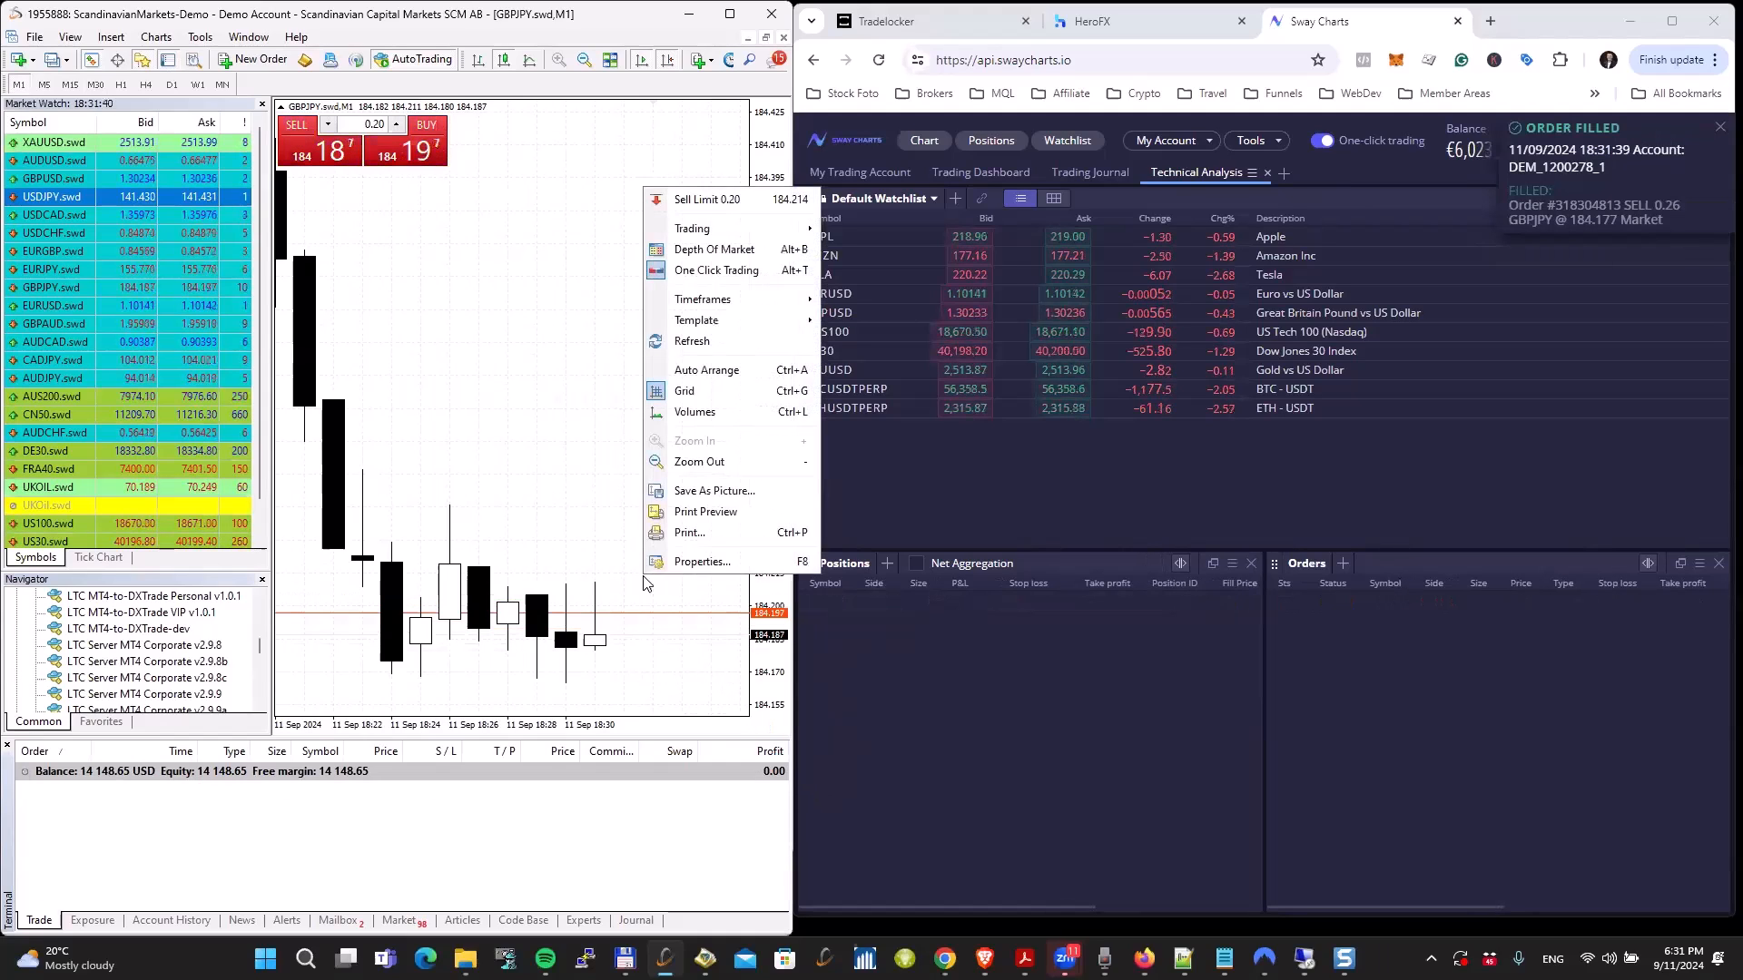
pyautogui.click(708, 205)
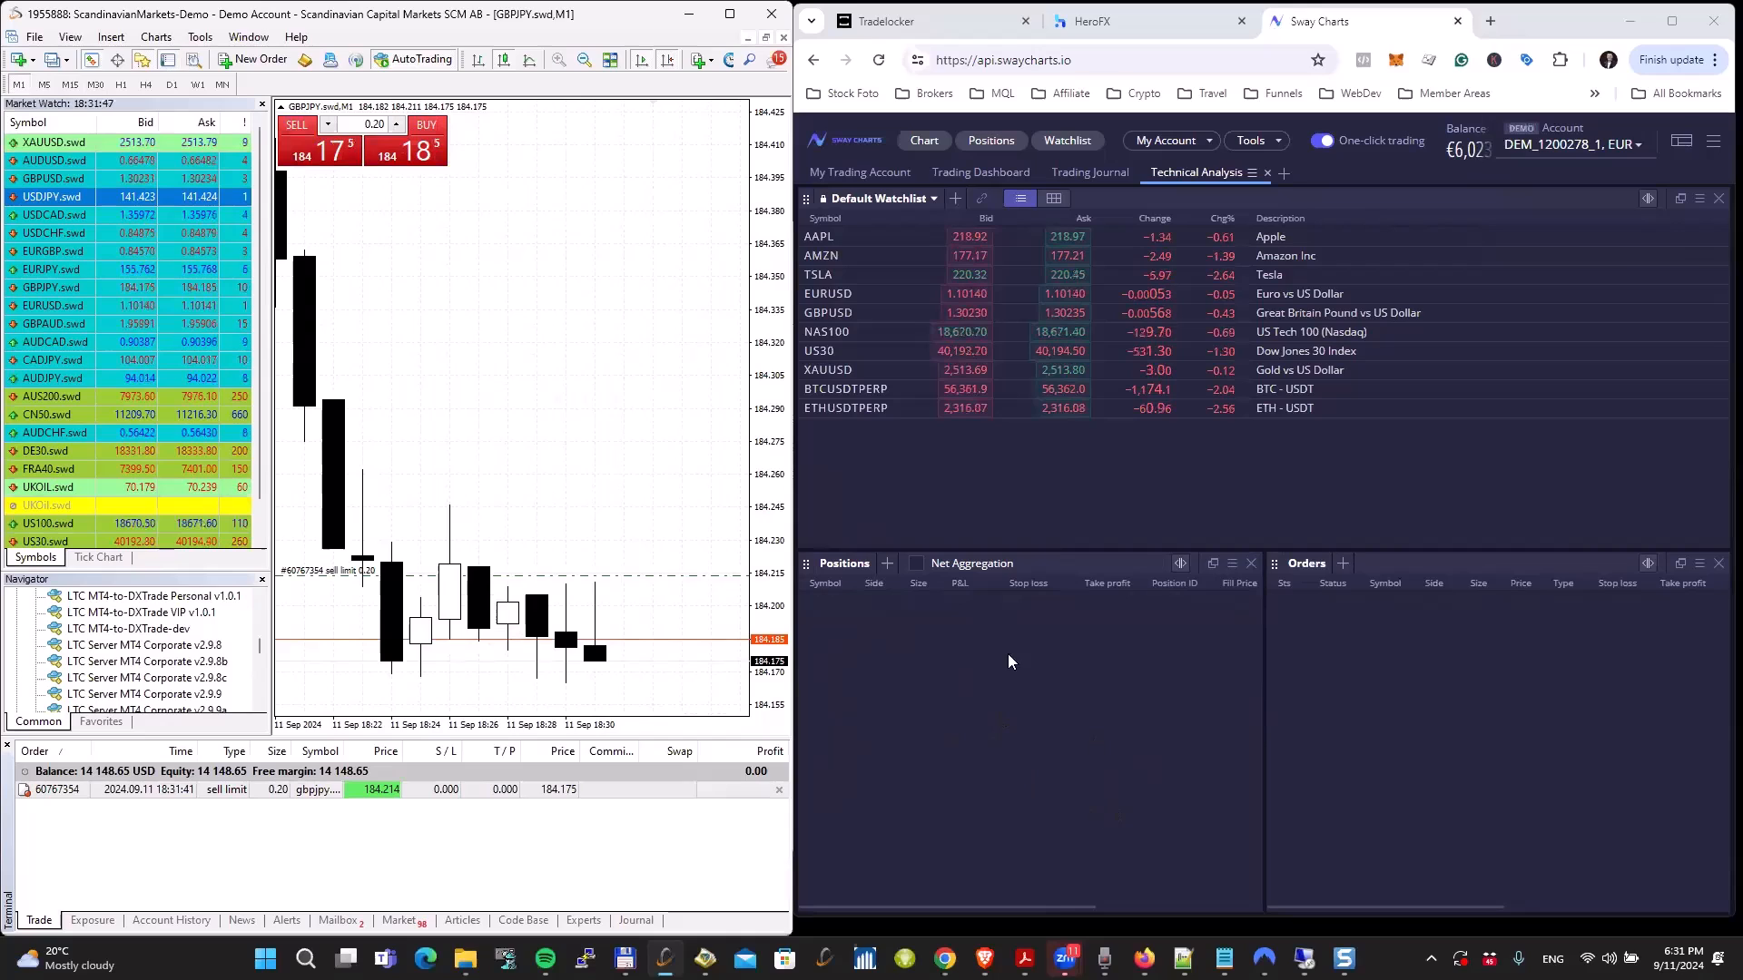
pyautogui.moveTo(692, 578); pyautogui.dragTo(668, 608)
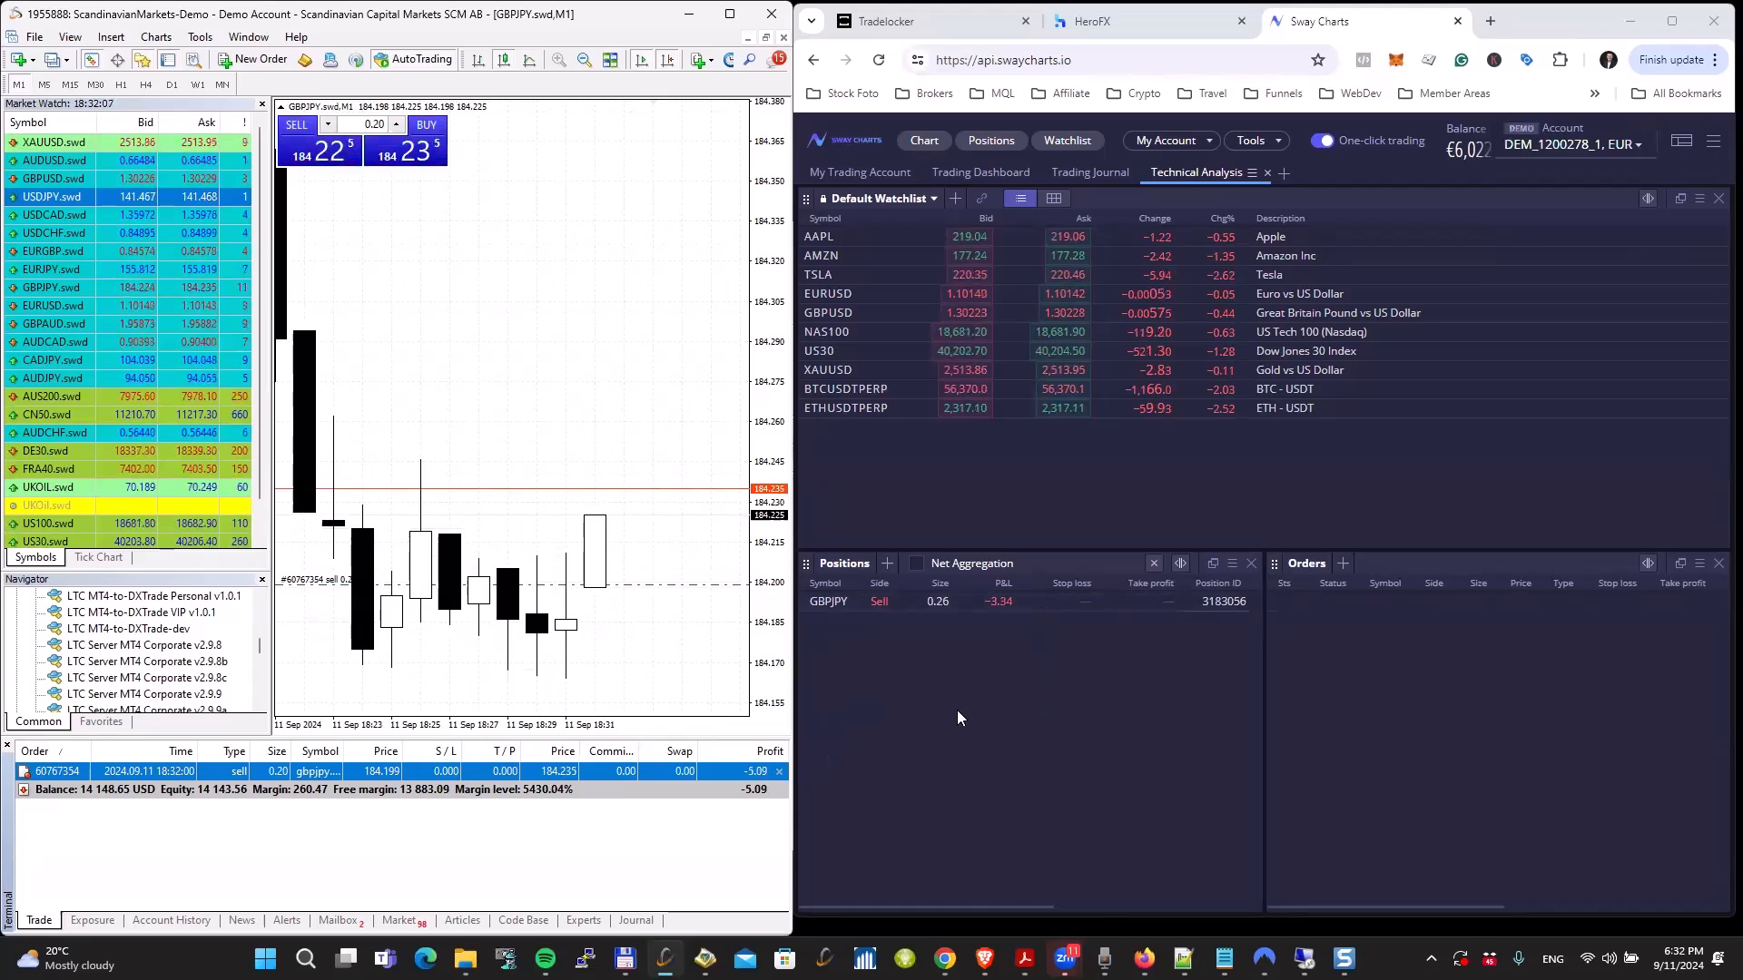
# Step: Close the open GBPJPY.swd sell trade and return to the CADJPY.swd chart with the copier
pyautogui.click(778, 771)
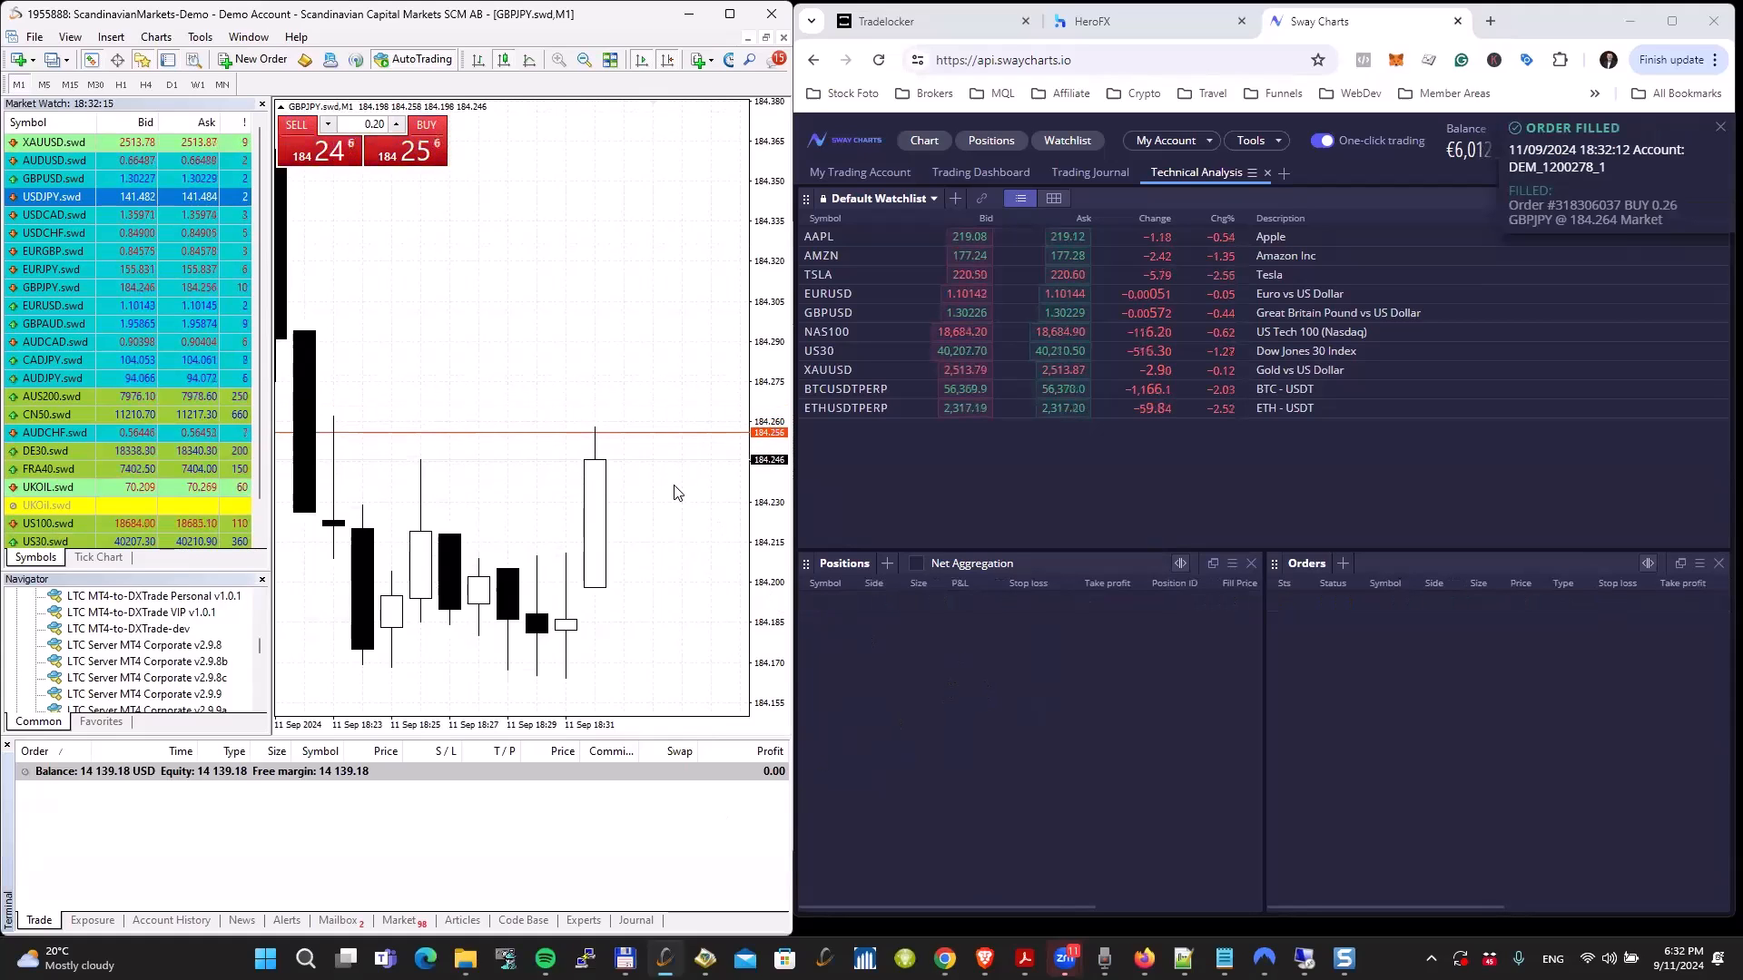
pyautogui.hotkey('ctrl', 'Tab')
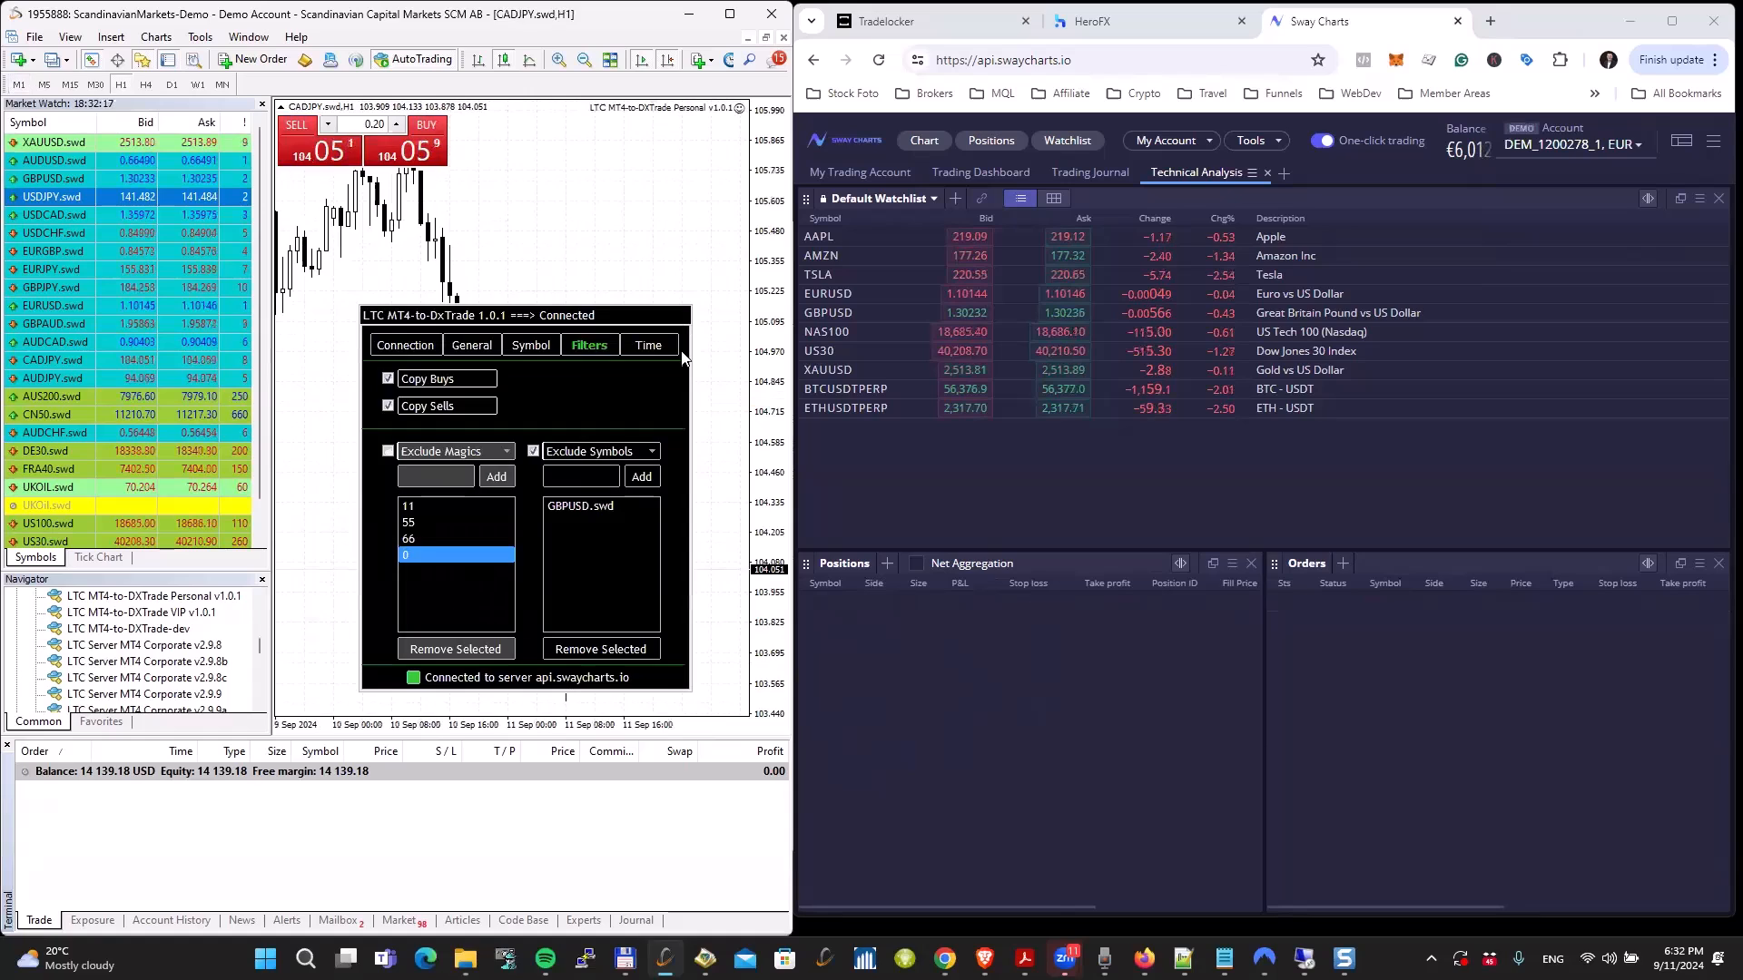
# Step: Disable Wednesday trading in the copier's time settings and buy 0.20 lots of CADJPY.swd at market
pyautogui.click(642, 344)
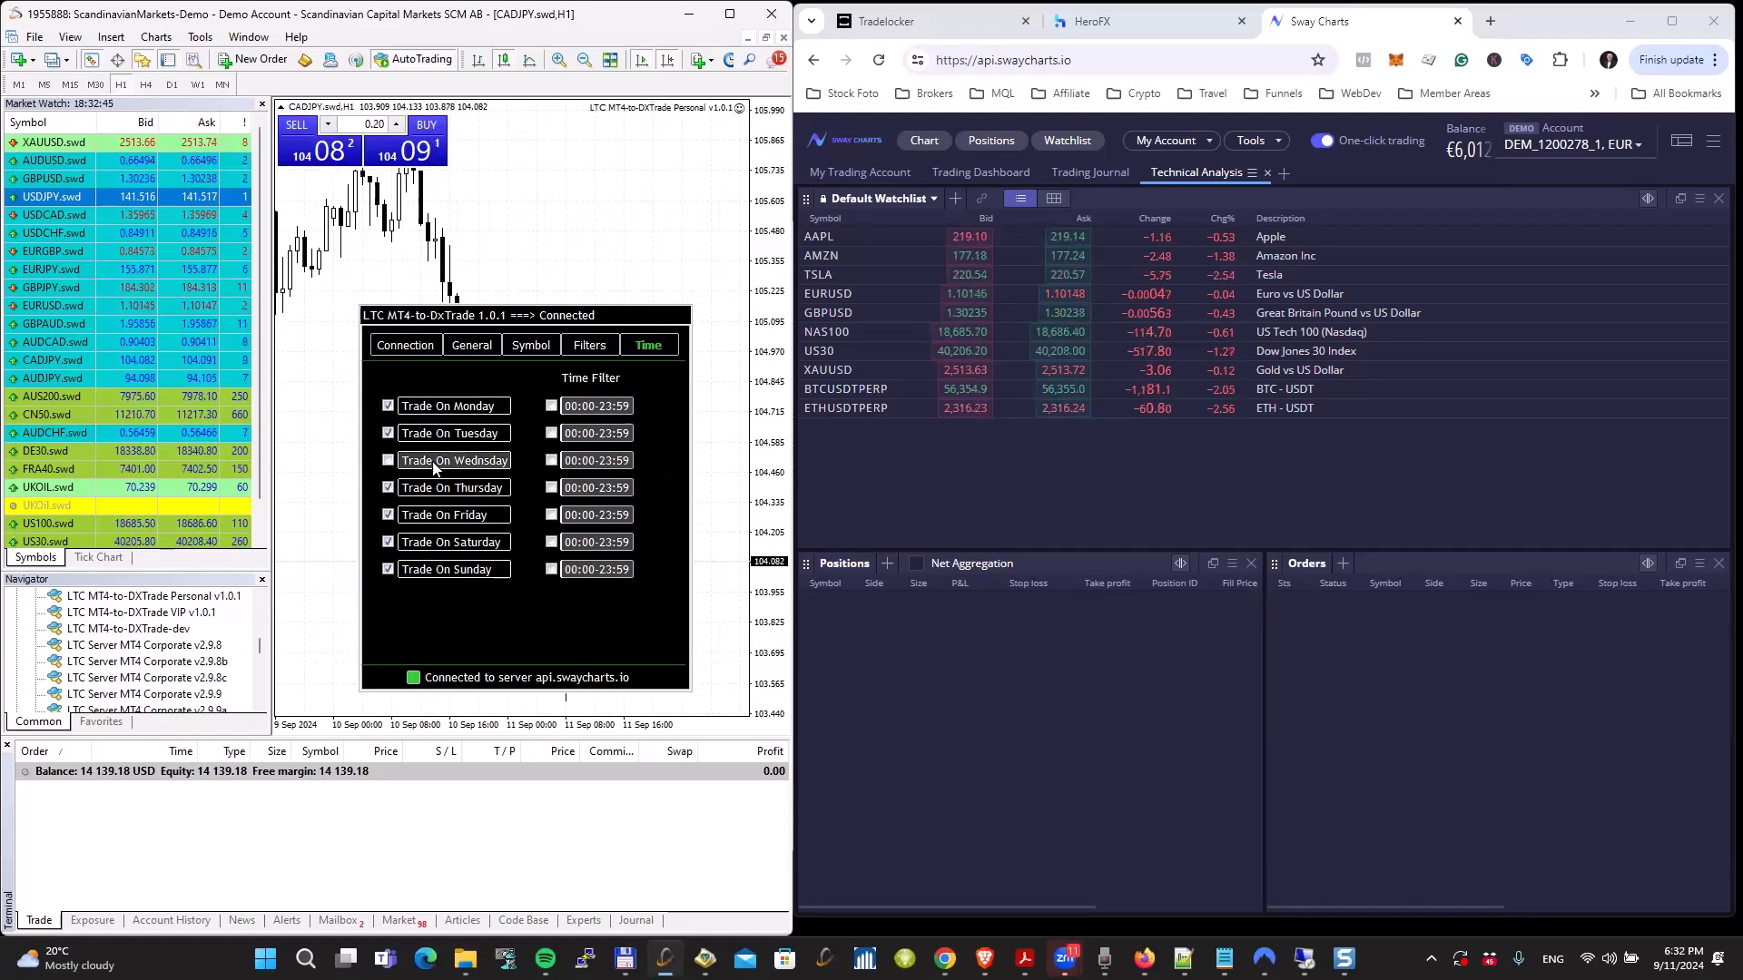
pyautogui.click(388, 461)
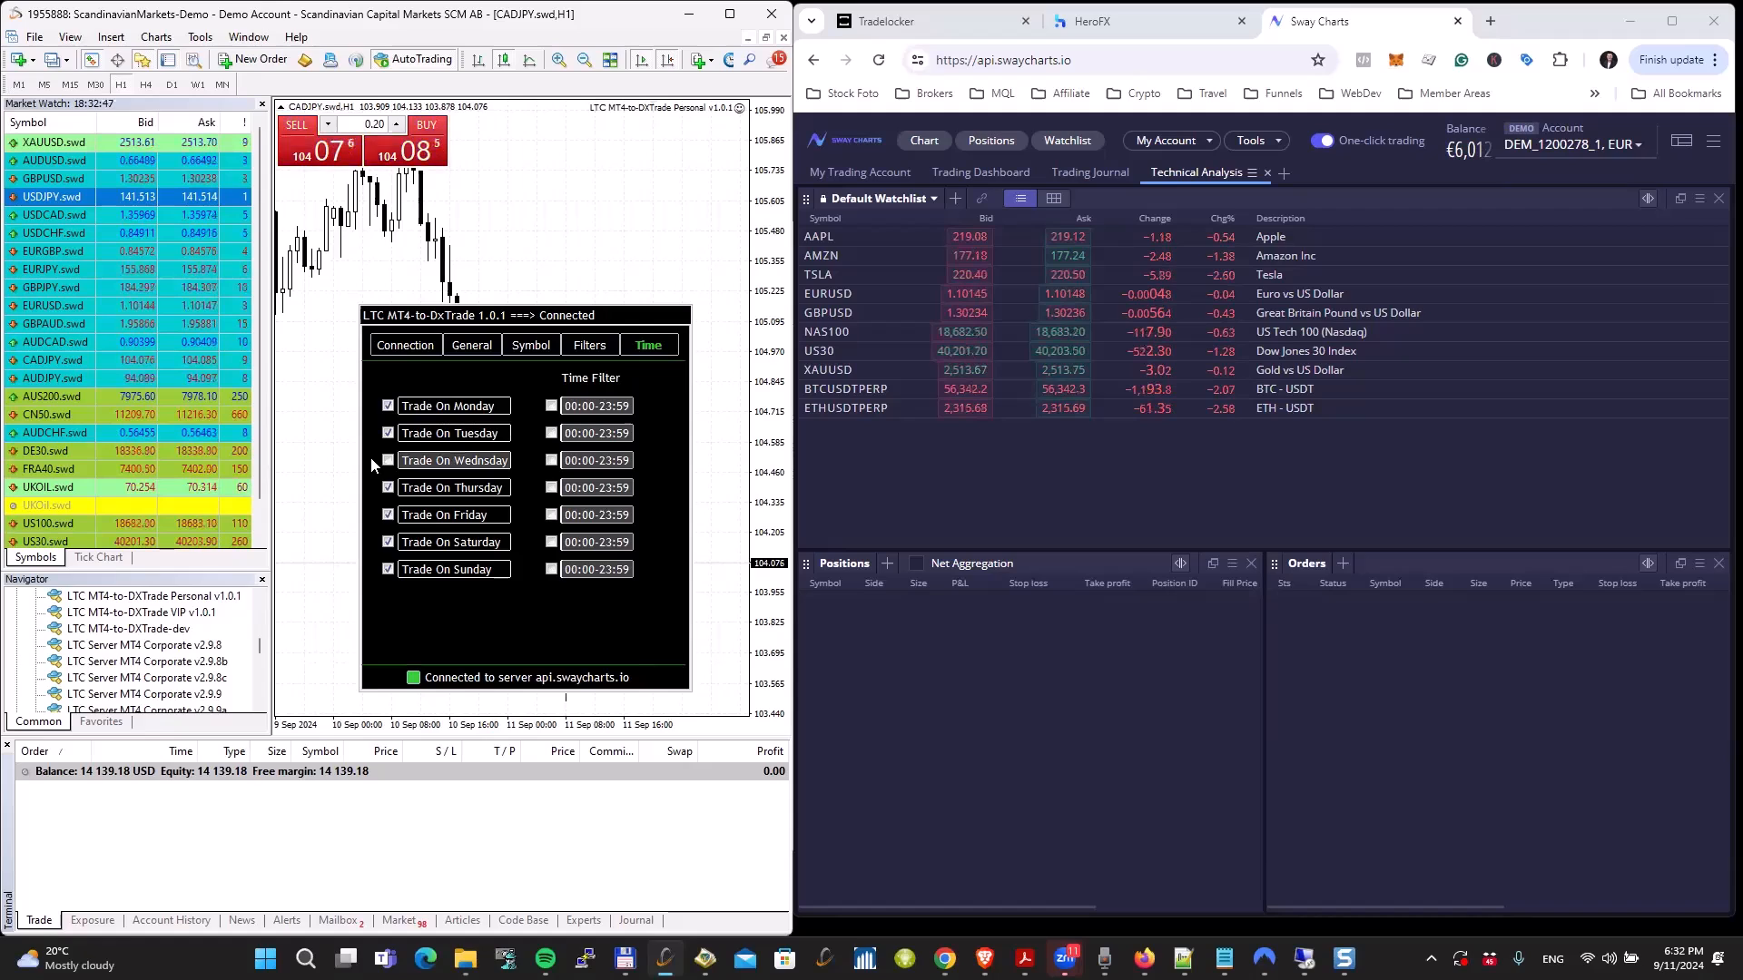
pyautogui.click(423, 149)
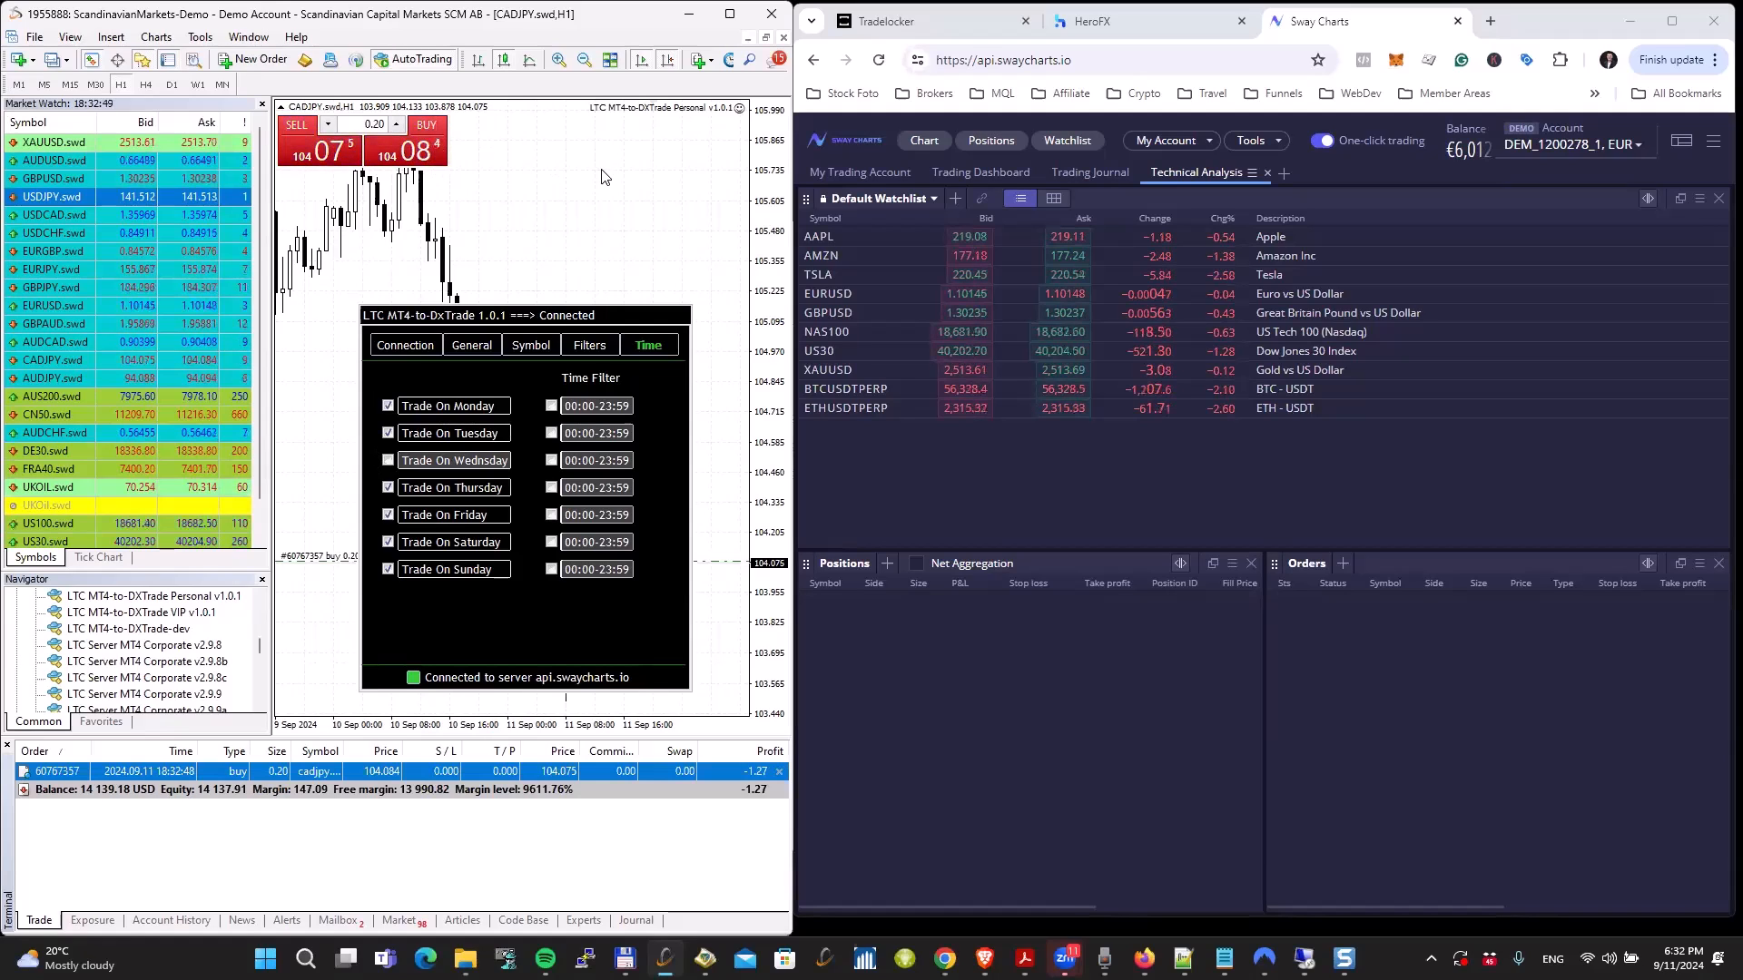
# Step: Check the expert log for the copier's handling of the Wednesday CADJPY.swd trade, and return to the open trades list
pyautogui.click(582, 923)
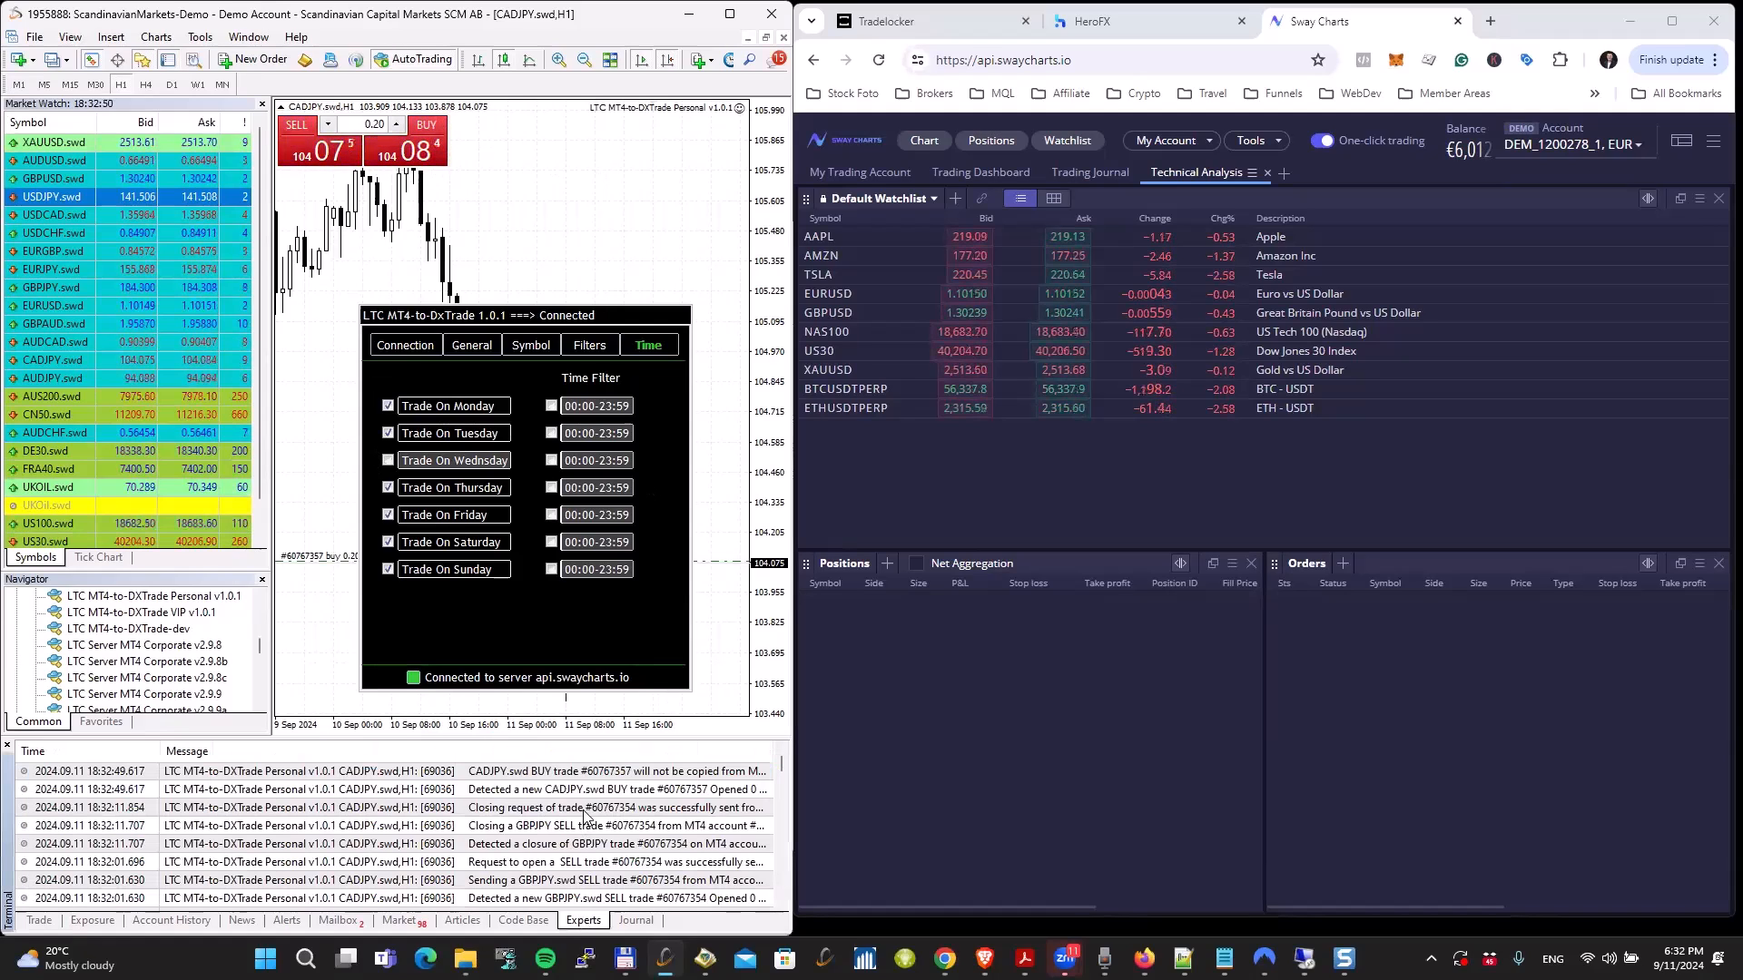
pyautogui.click(749, 774)
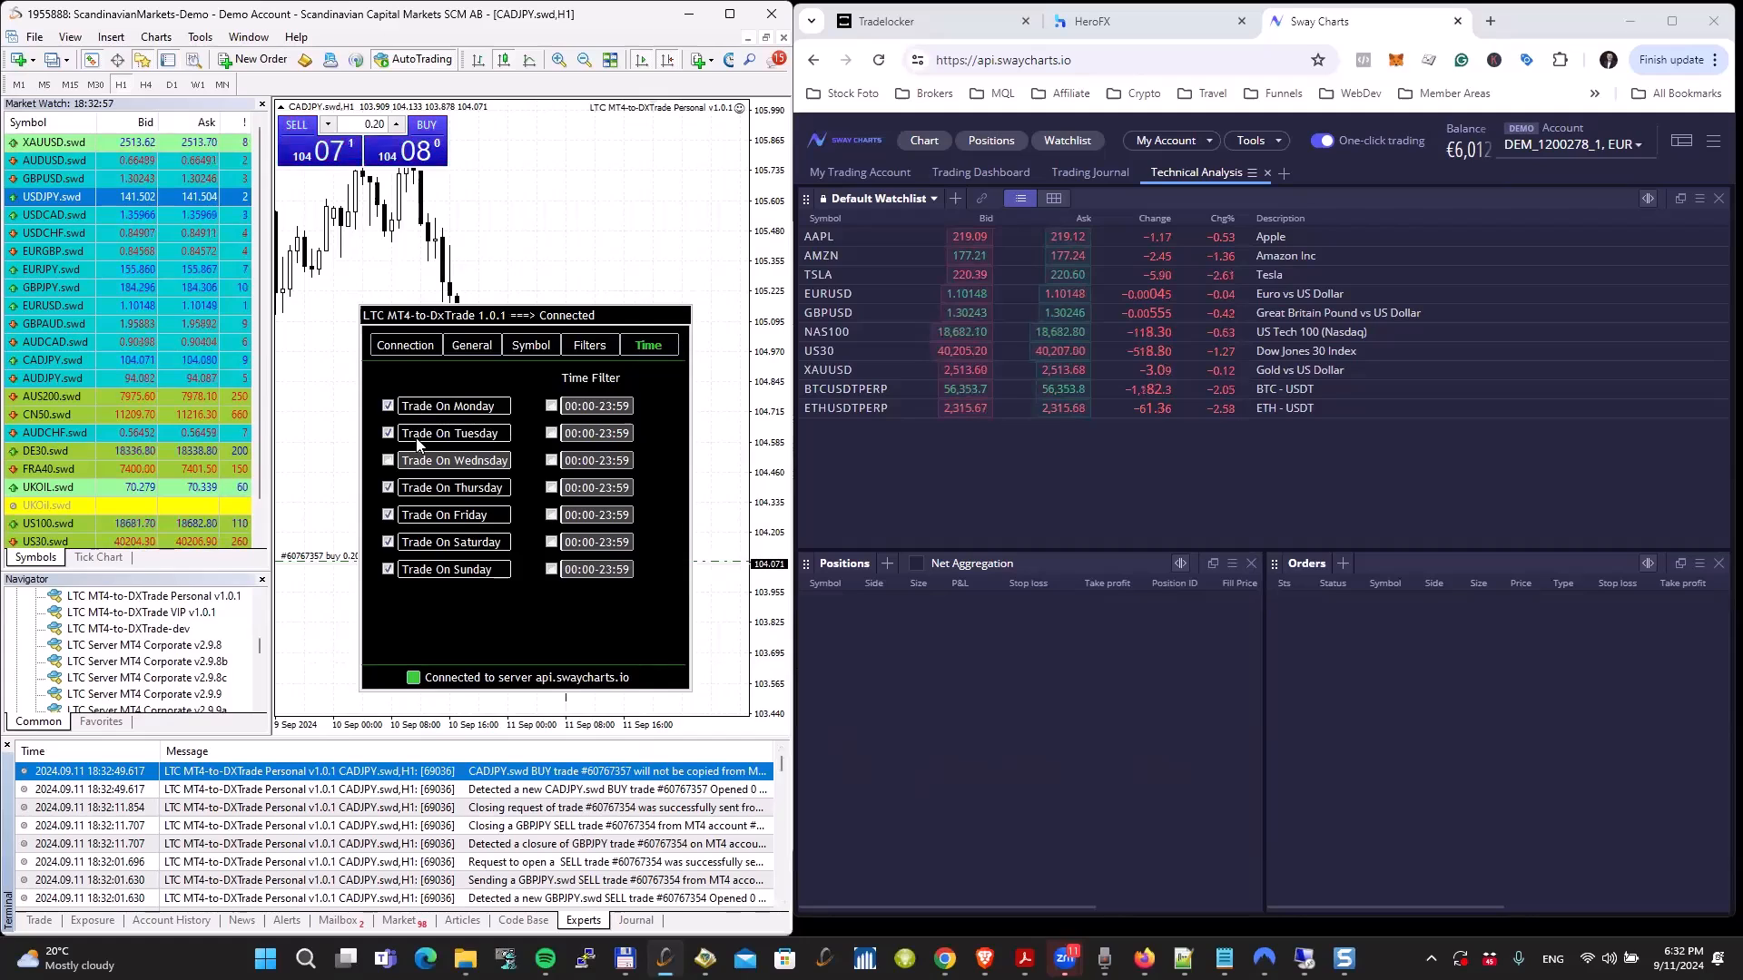
pyautogui.click(41, 922)
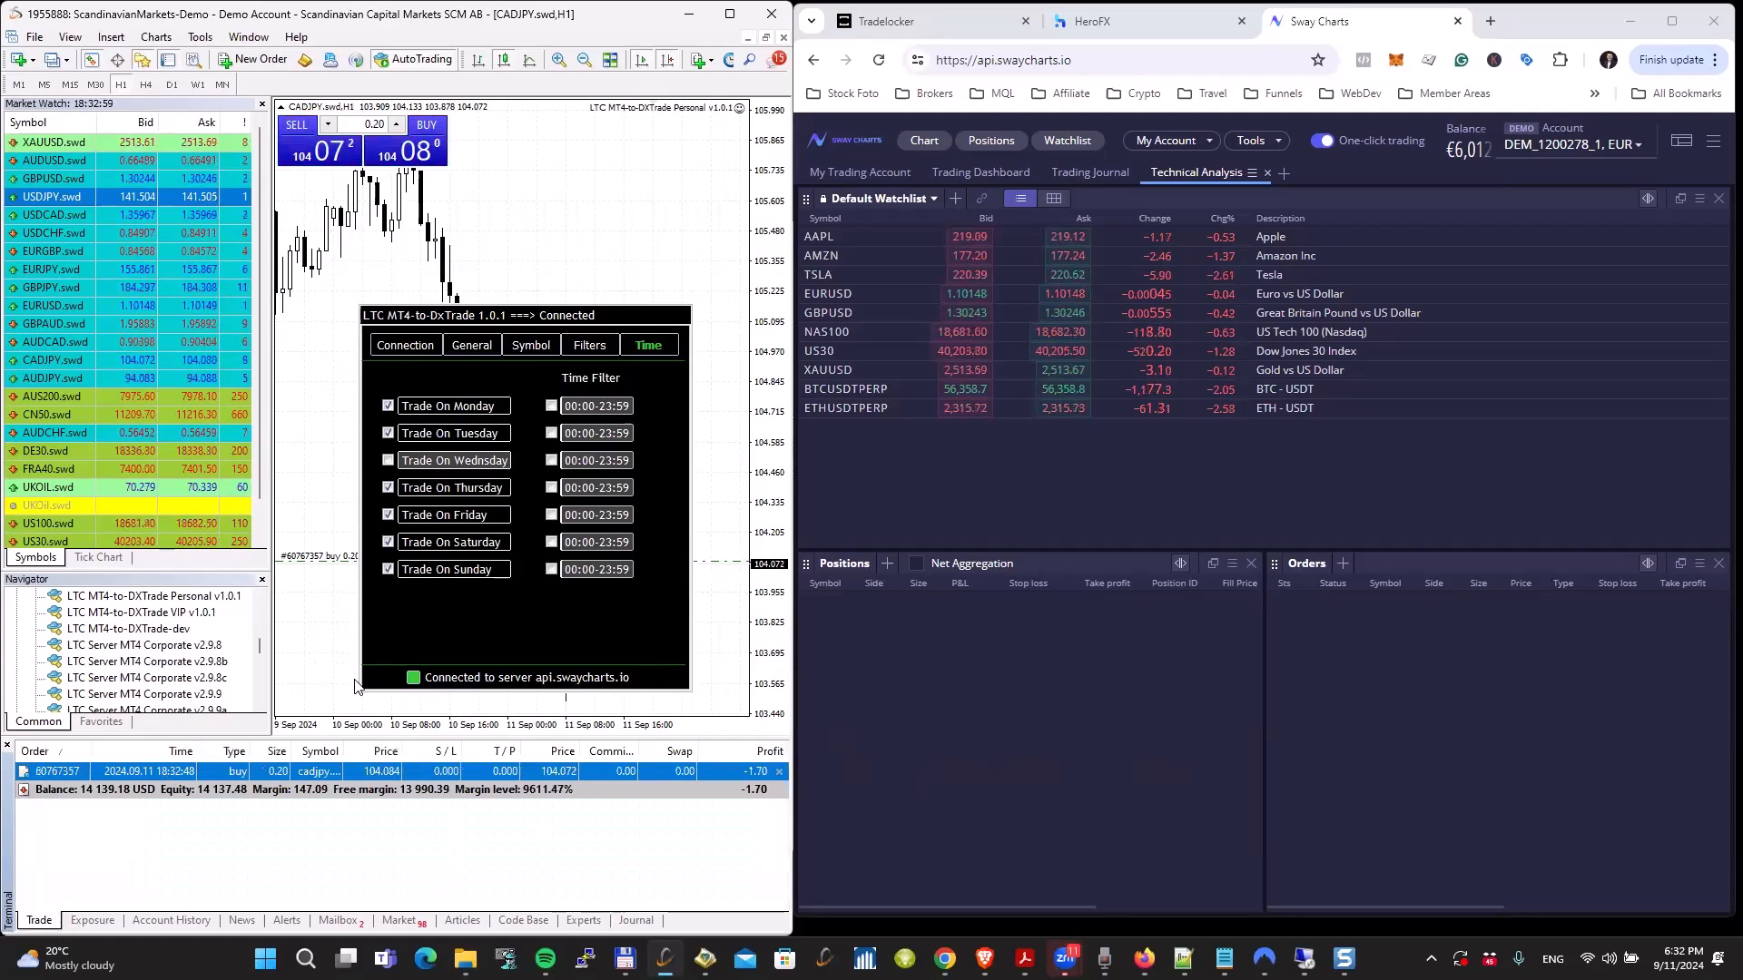
# Step: Close the CADJPY.swd buy trade and re-enable Wednesday trading in the copier's time settings
pyautogui.click(779, 772)
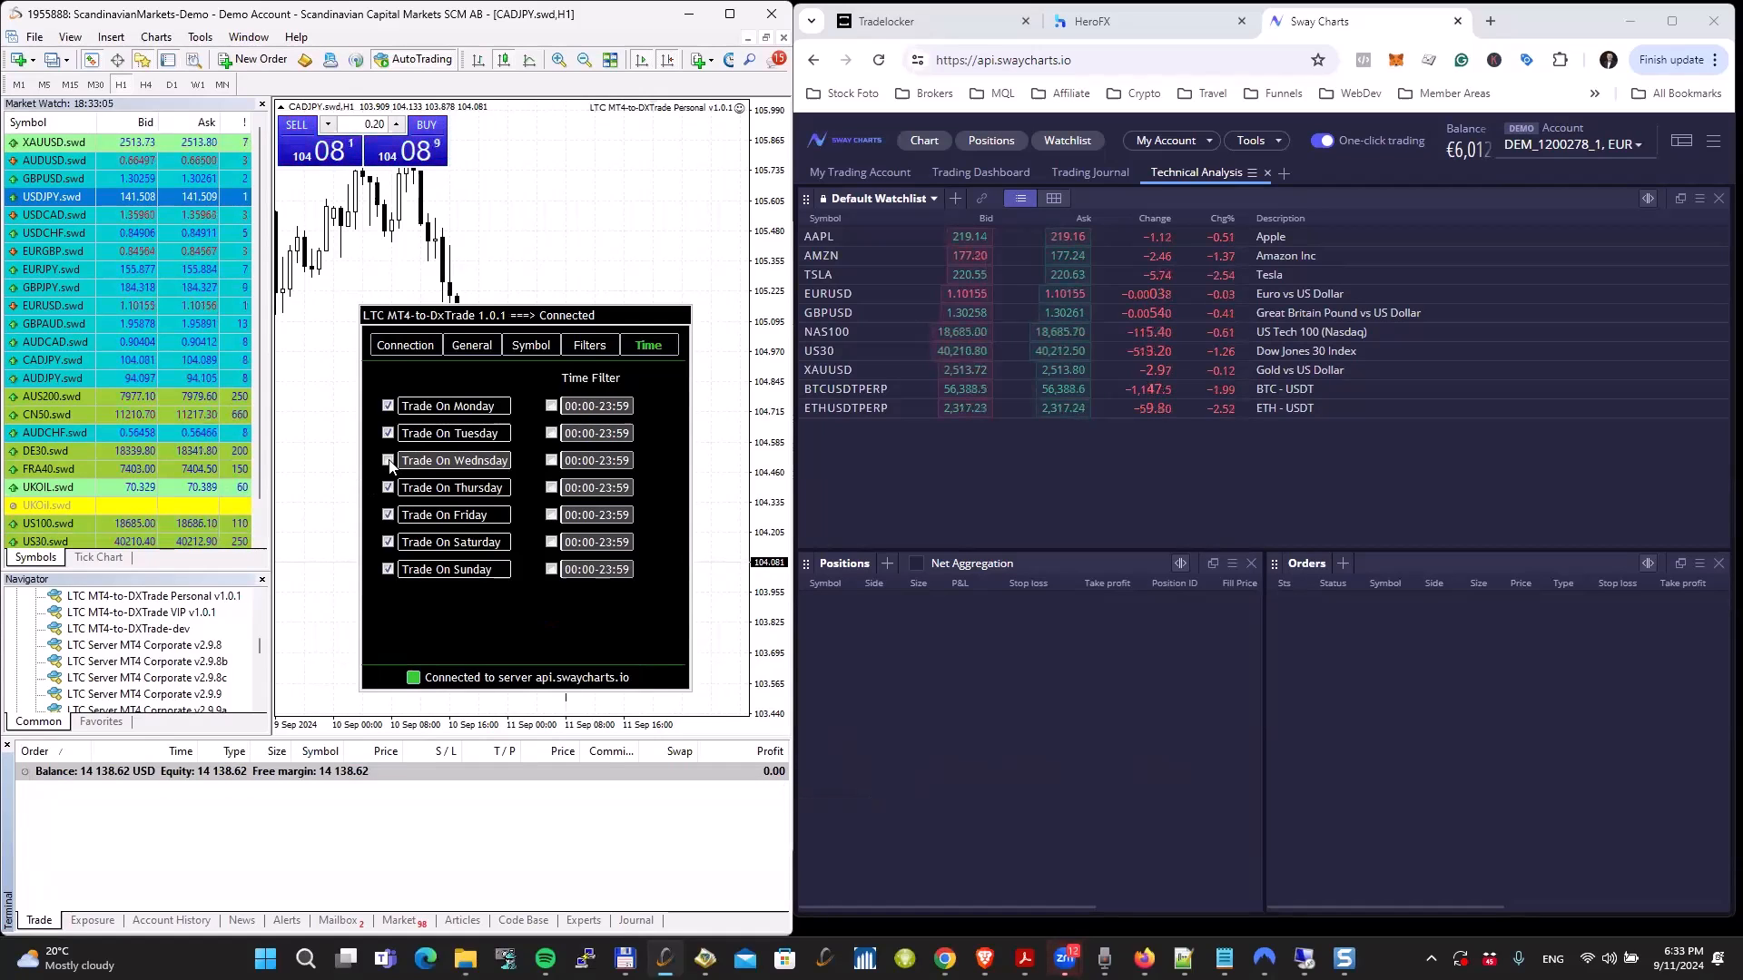
pyautogui.click(388, 461)
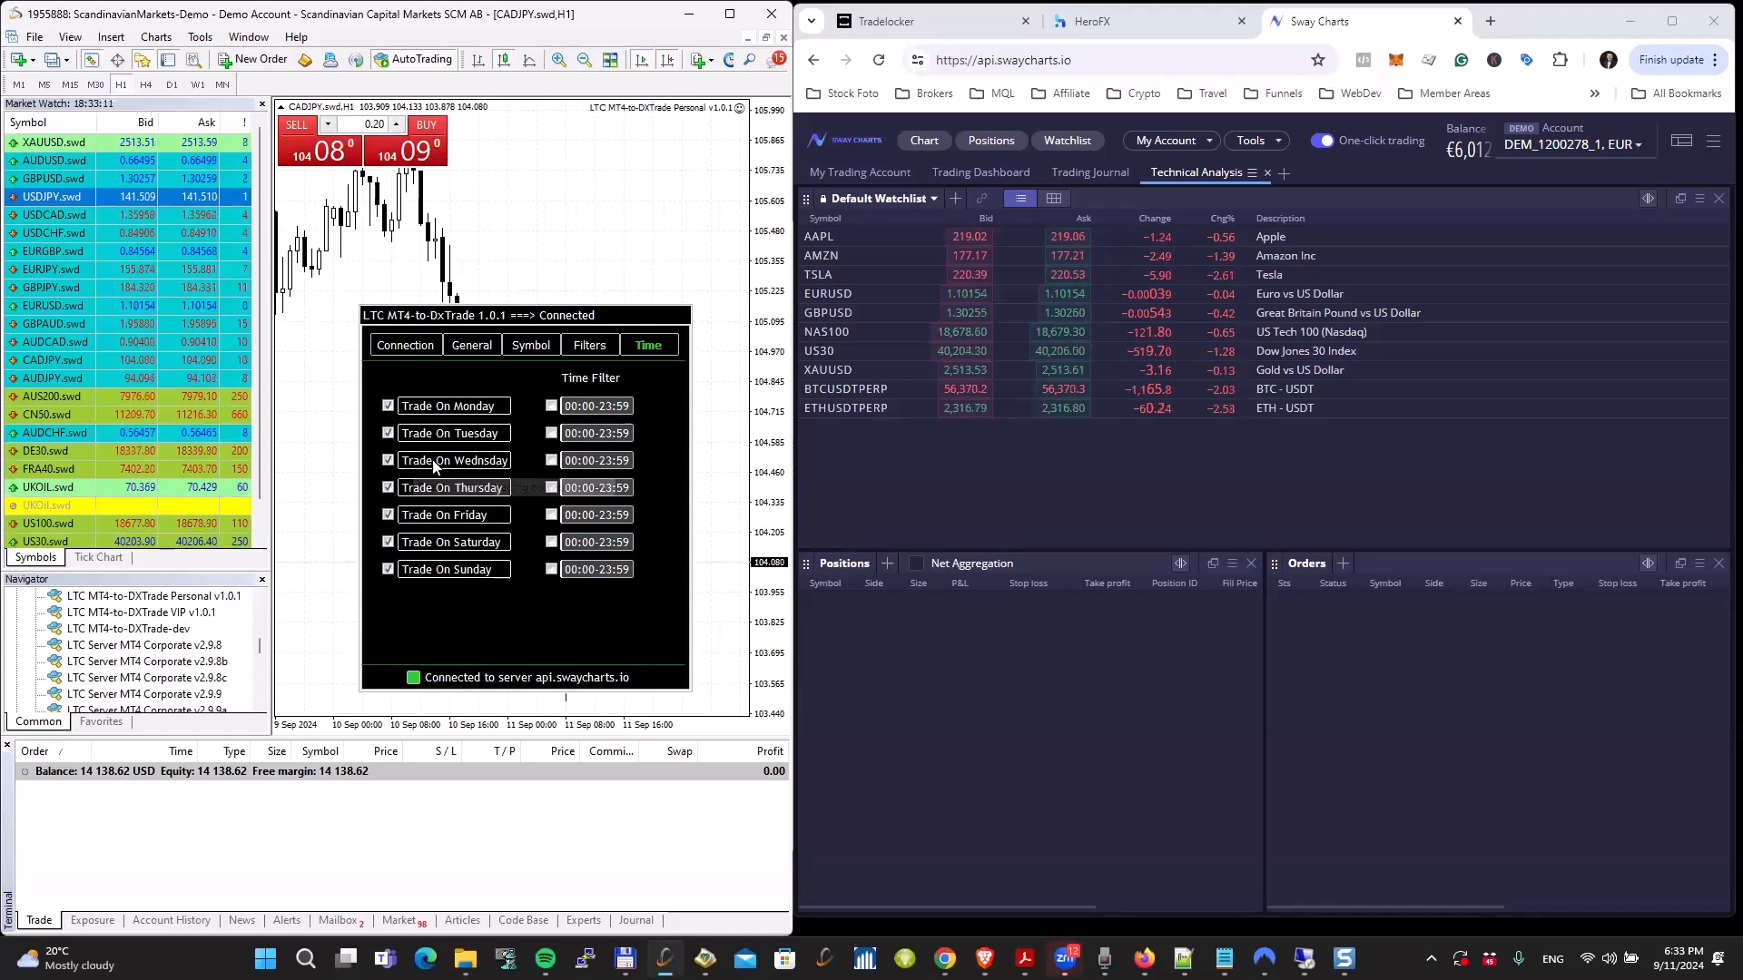
# Step: Enable the copier's Wednesday time filter and set its trading window to 18:34-19:00
pyautogui.click(550, 460)
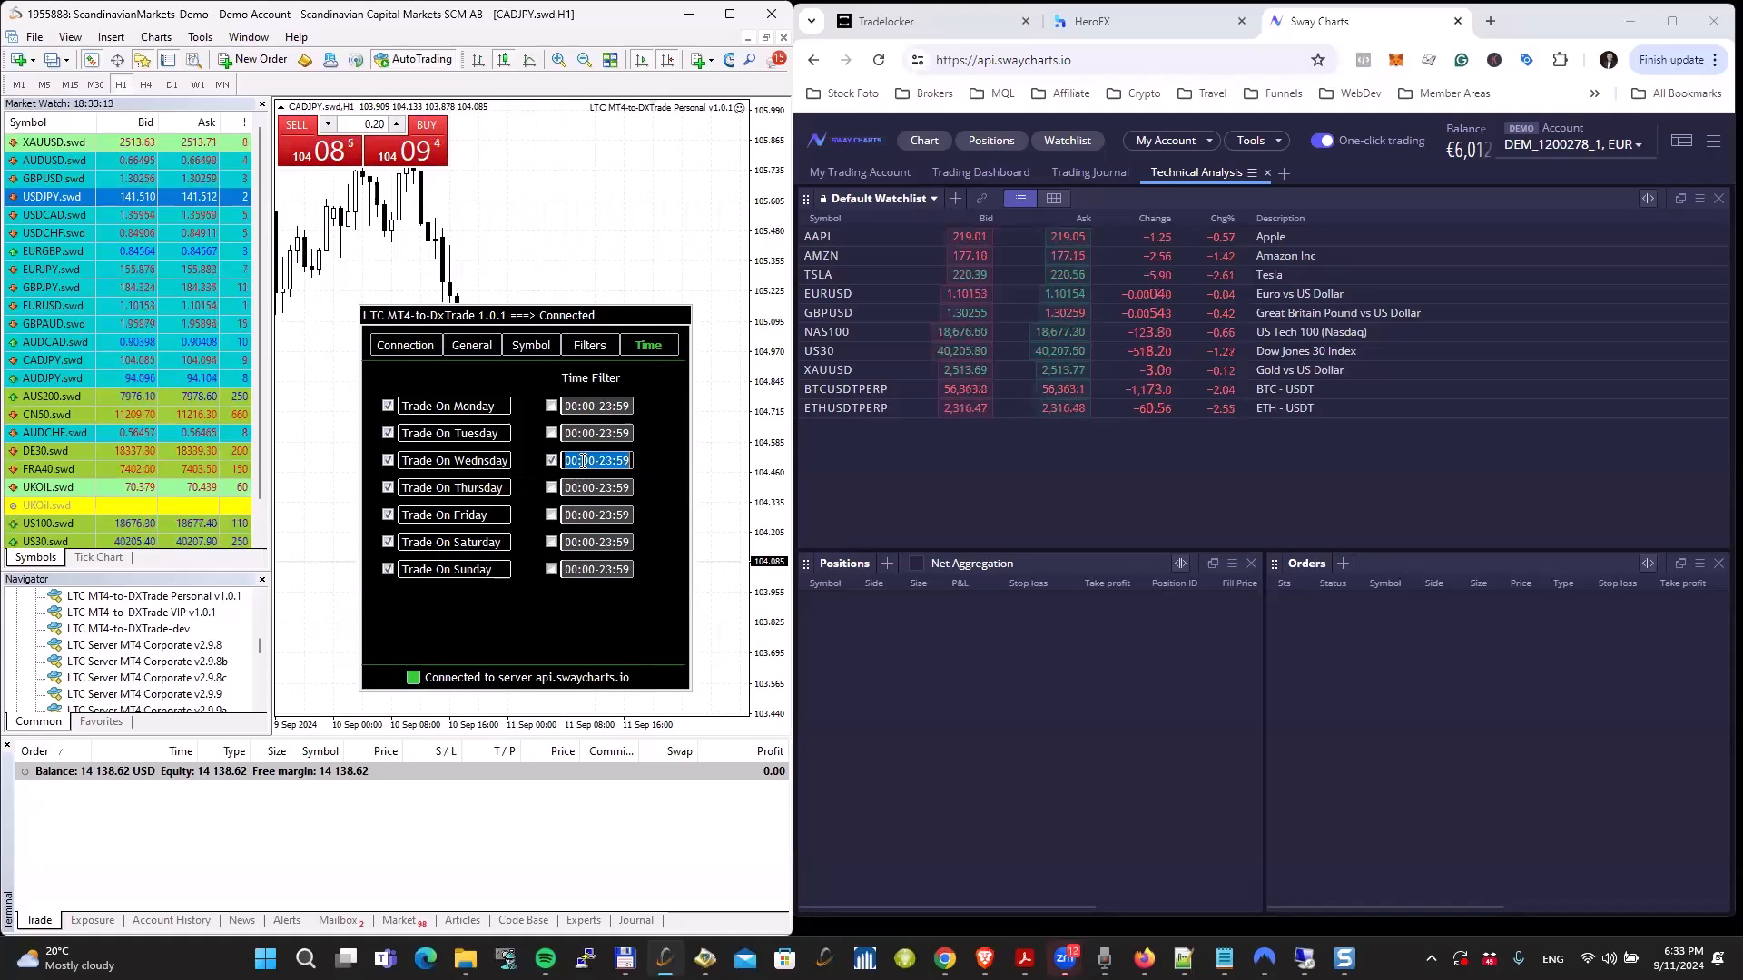
pyautogui.write('18:34')
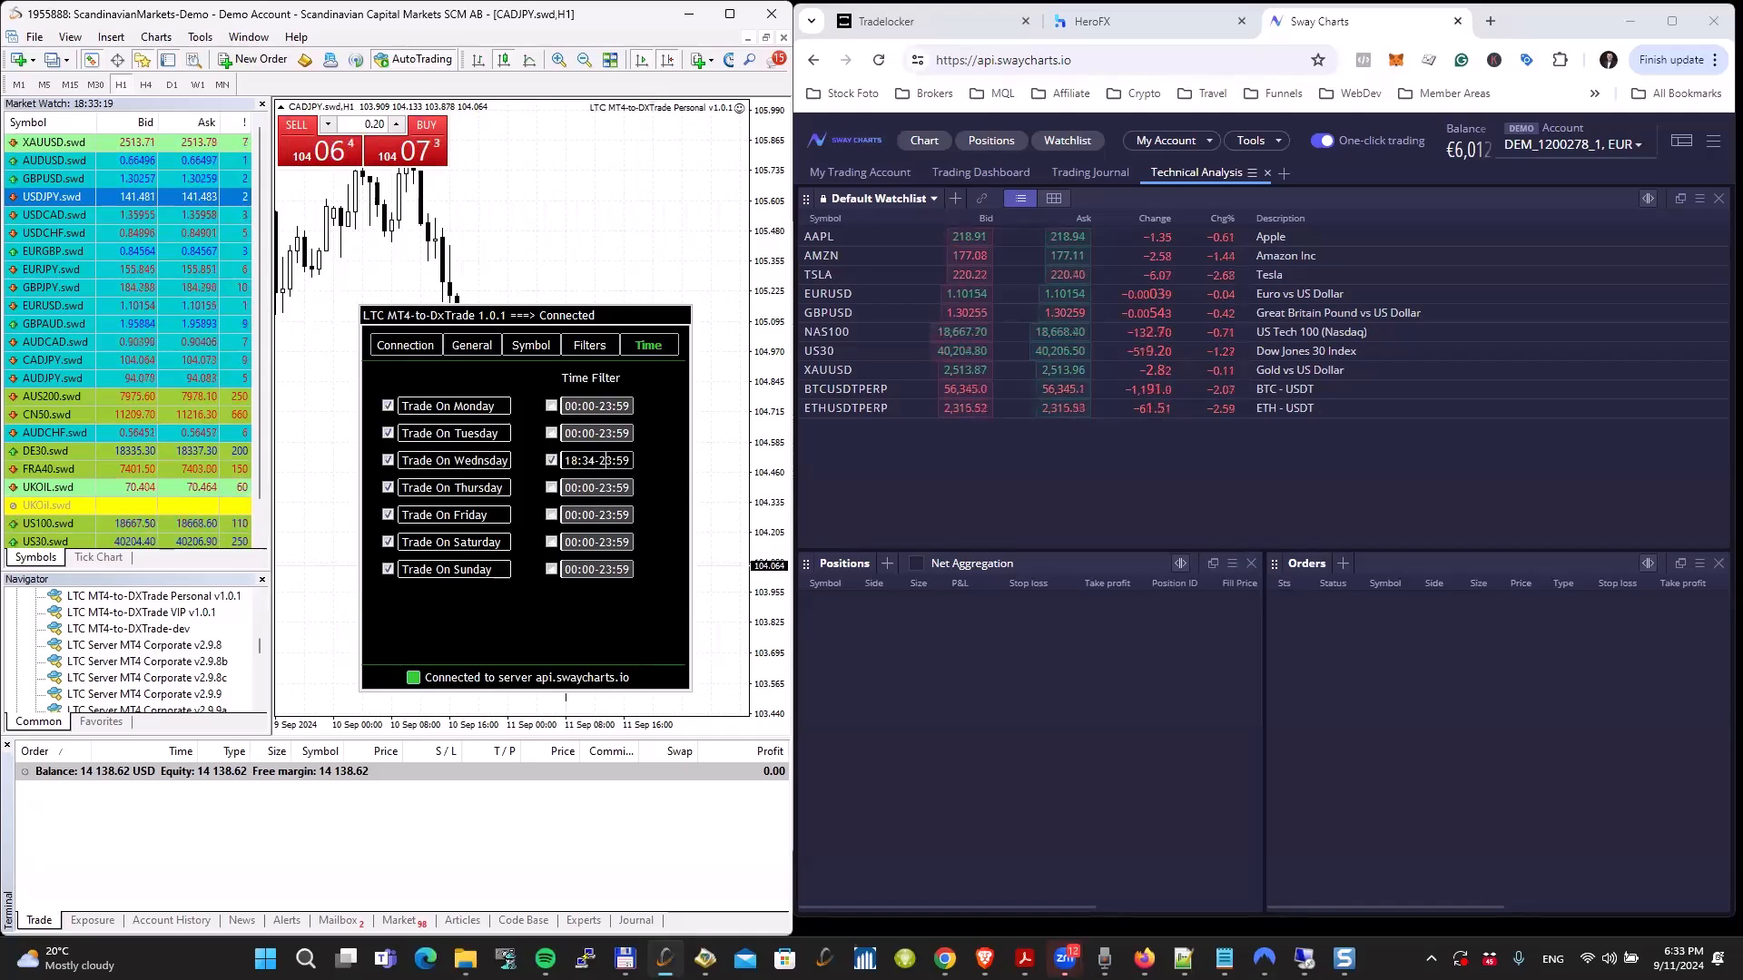
pyautogui.hotkey('shift', 'Left')
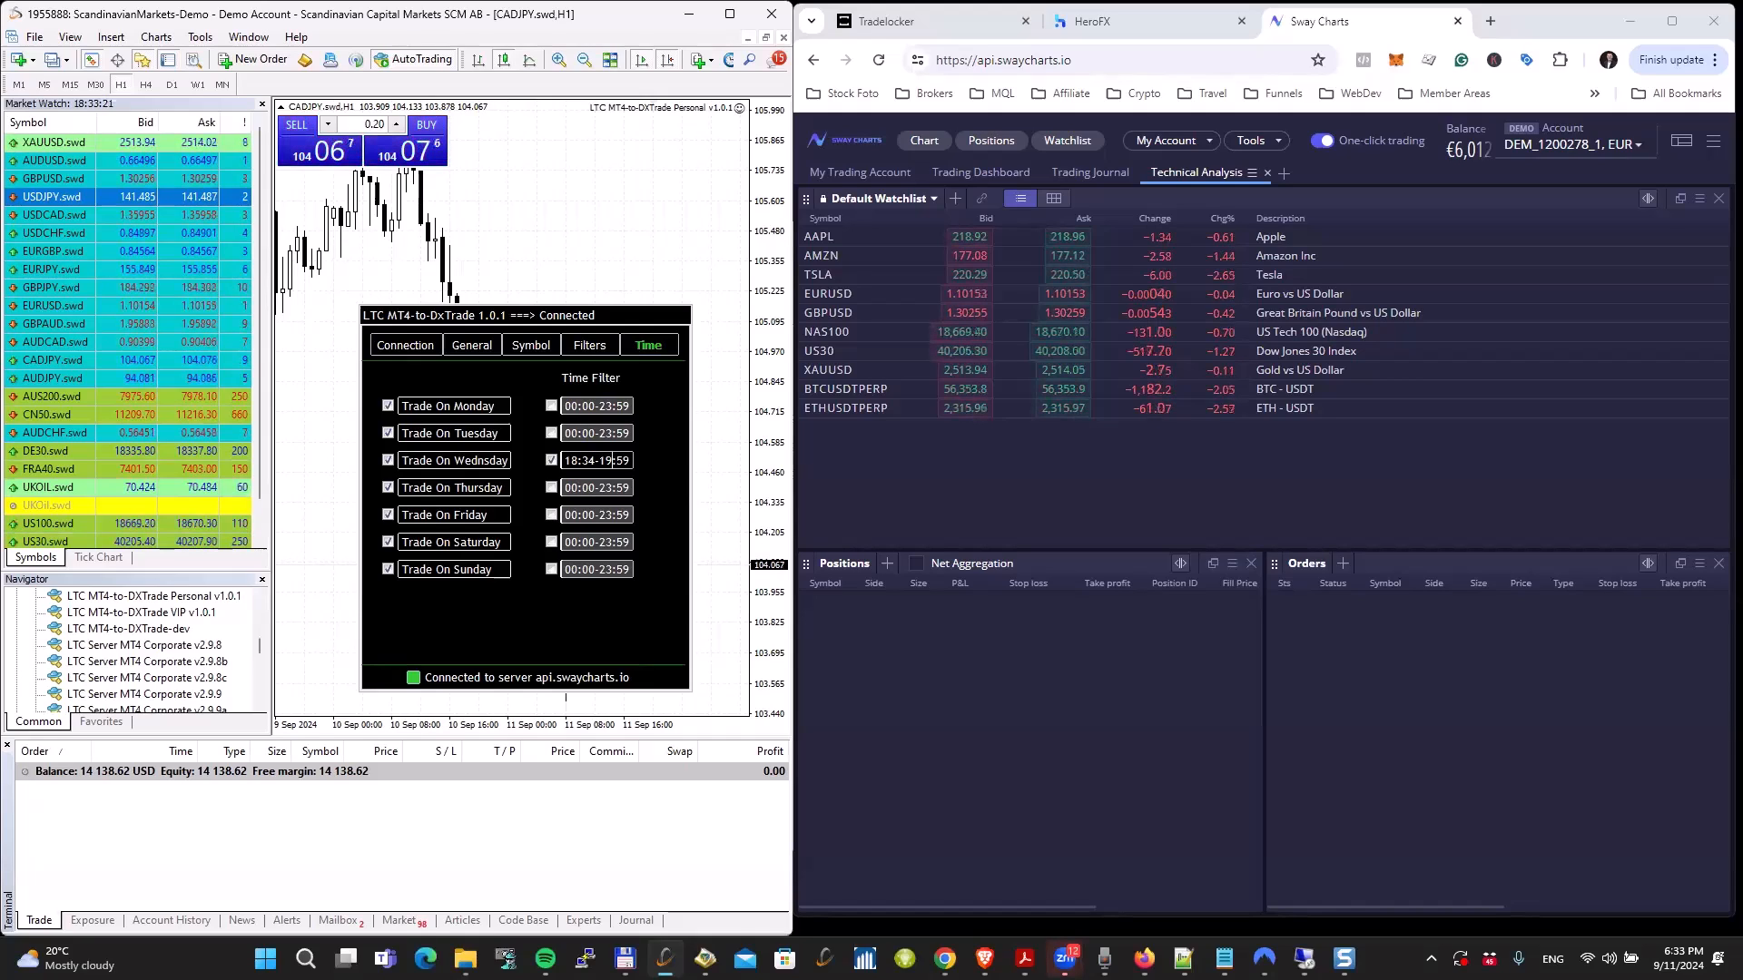
pyautogui.write('00')
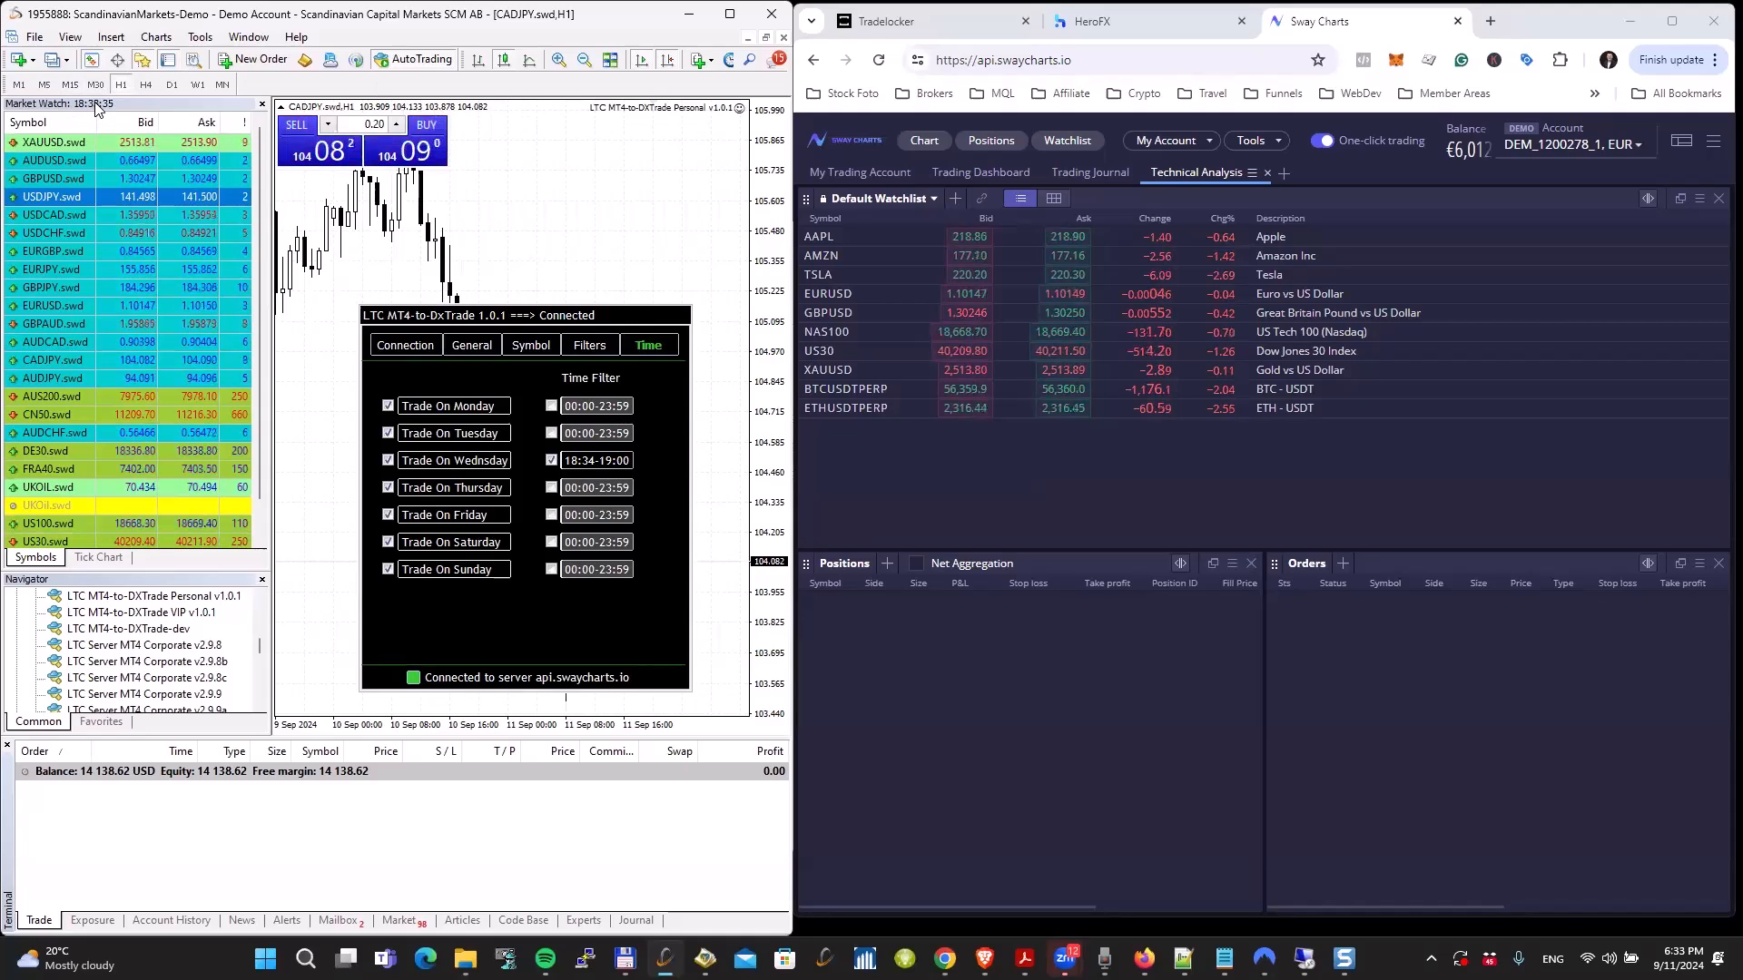
# Step: Buy 0.20 lots of CADJPY.swd at market, check the copier's handling of it in the expert log, and return to the open trades list
pyautogui.click(435, 161)
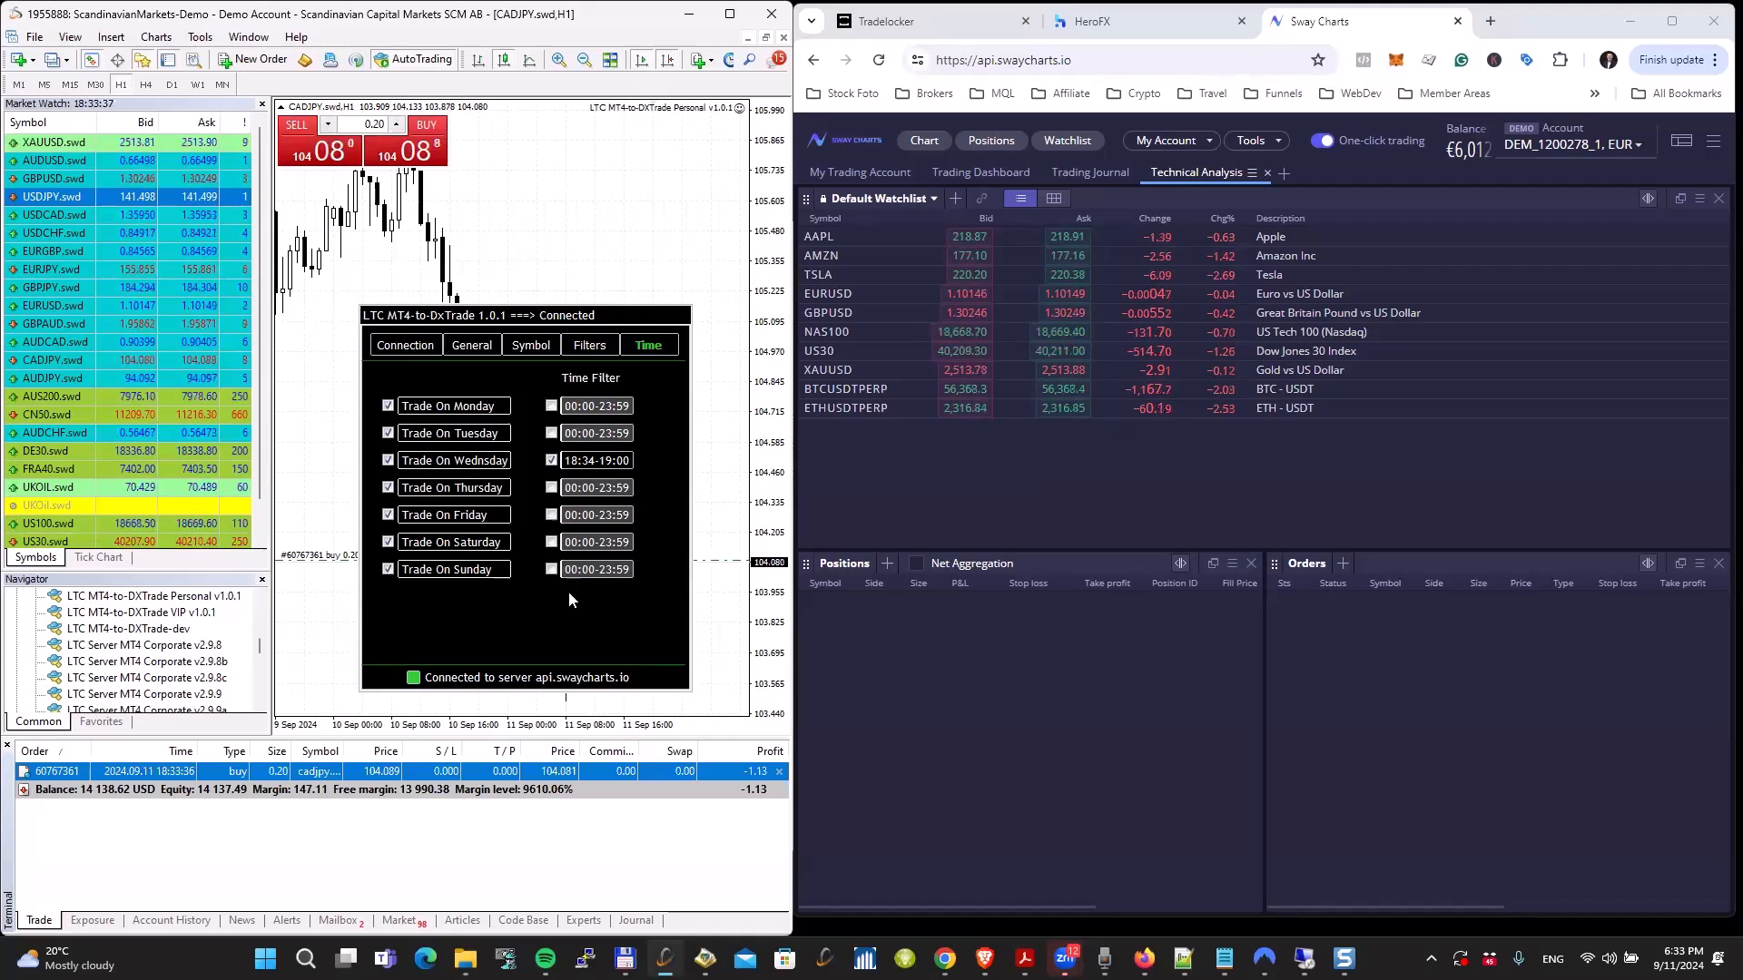
pyautogui.click(585, 920)
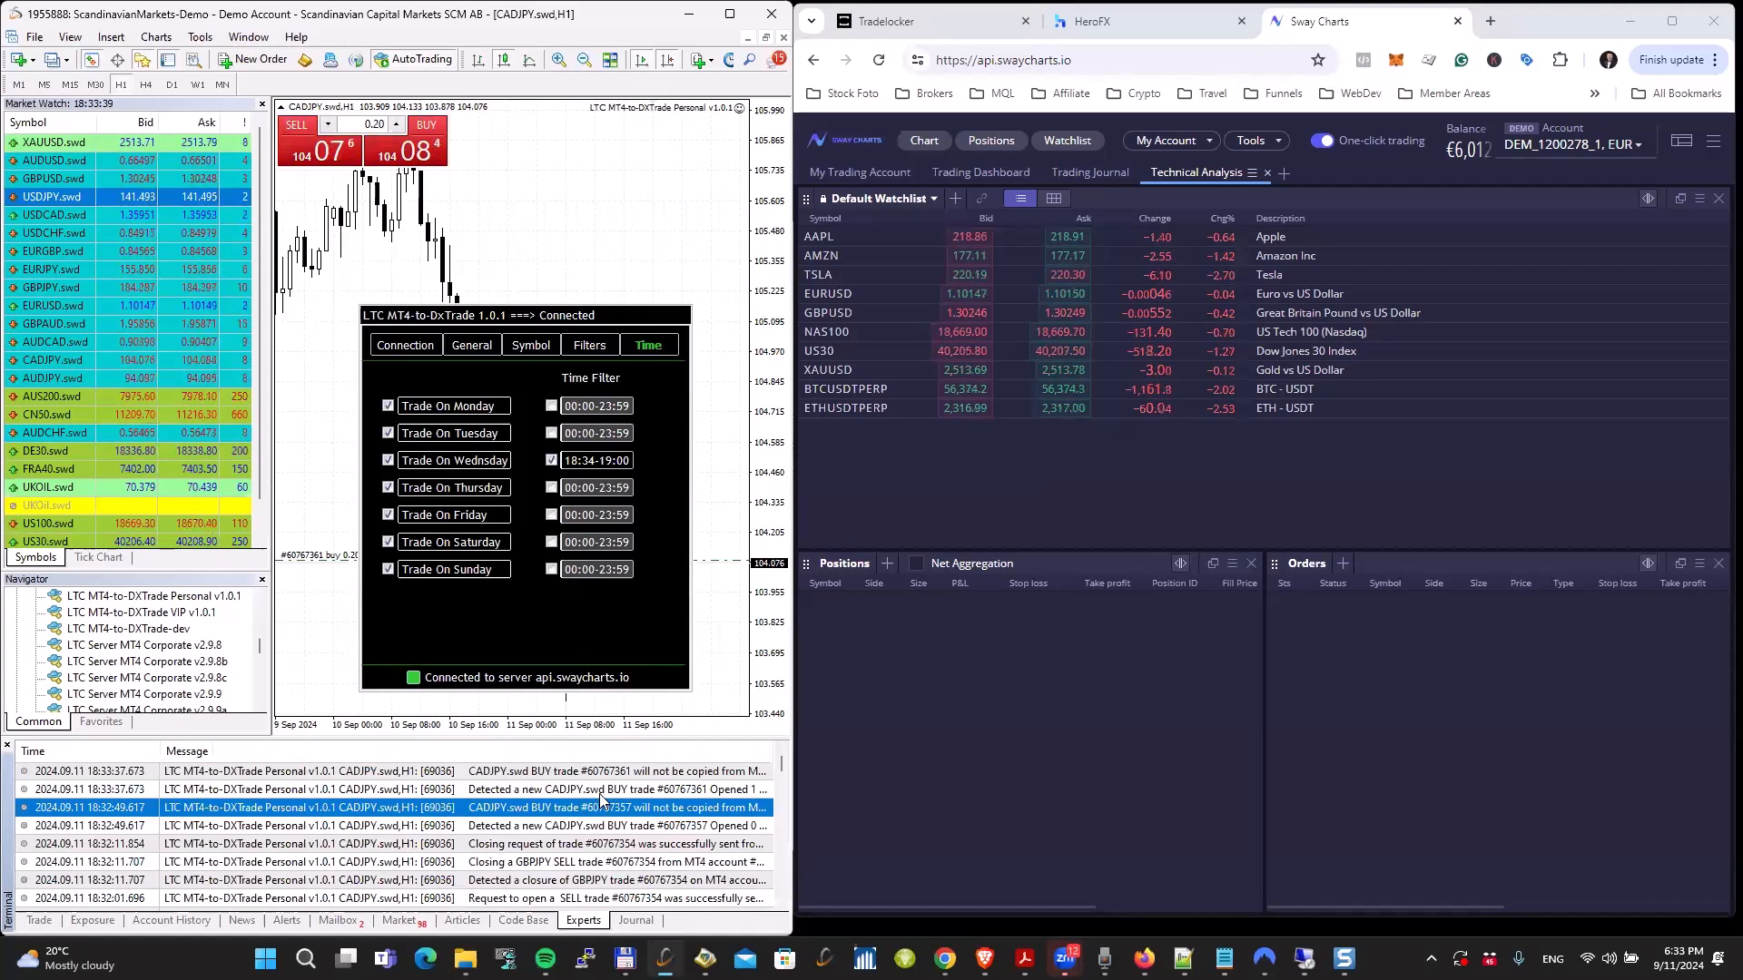
pyautogui.click(626, 773)
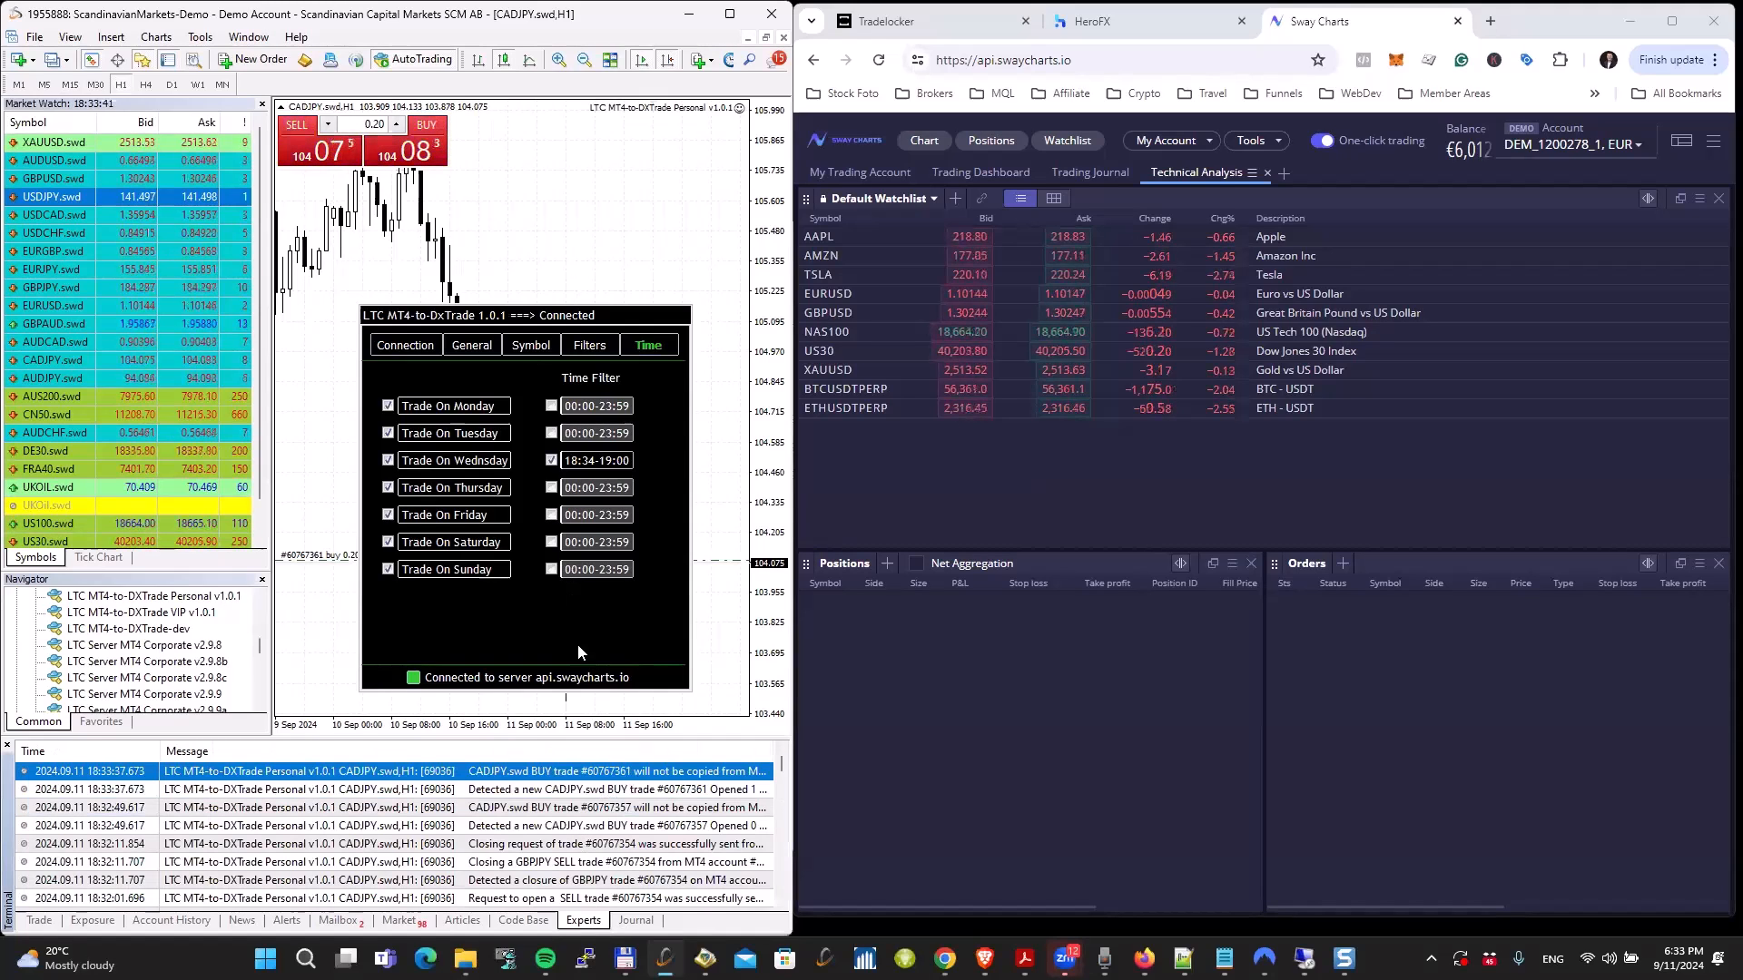
pyautogui.click(551, 460)
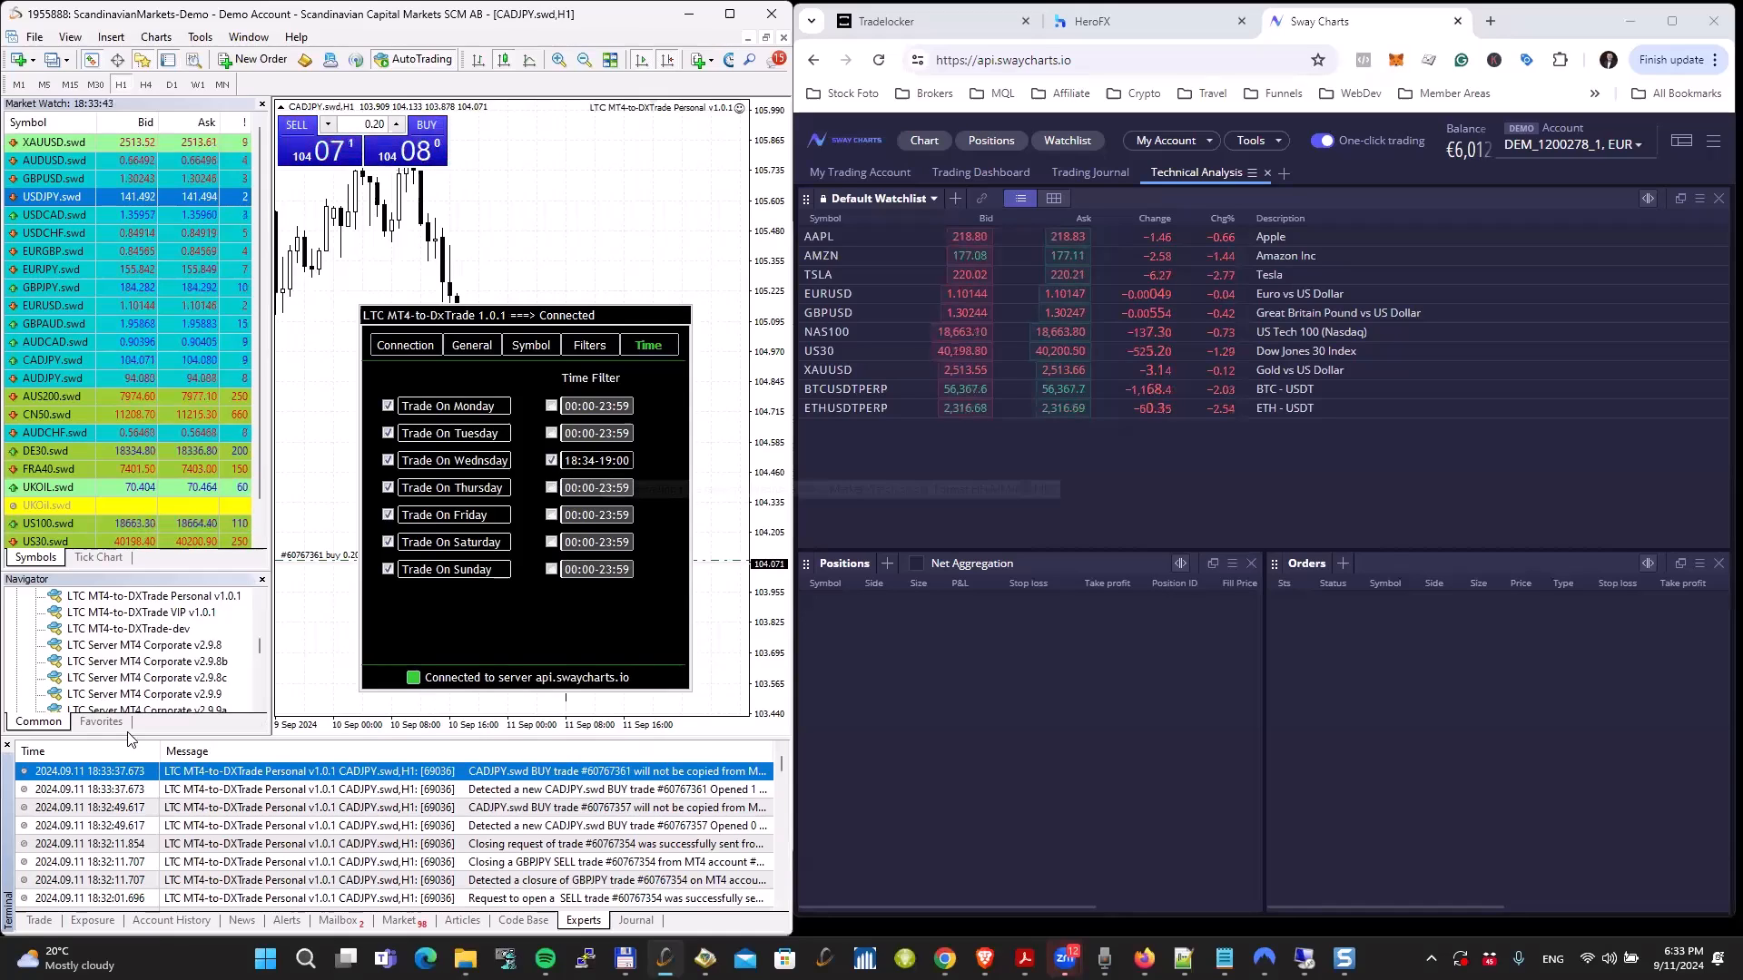
pyautogui.click(39, 921)
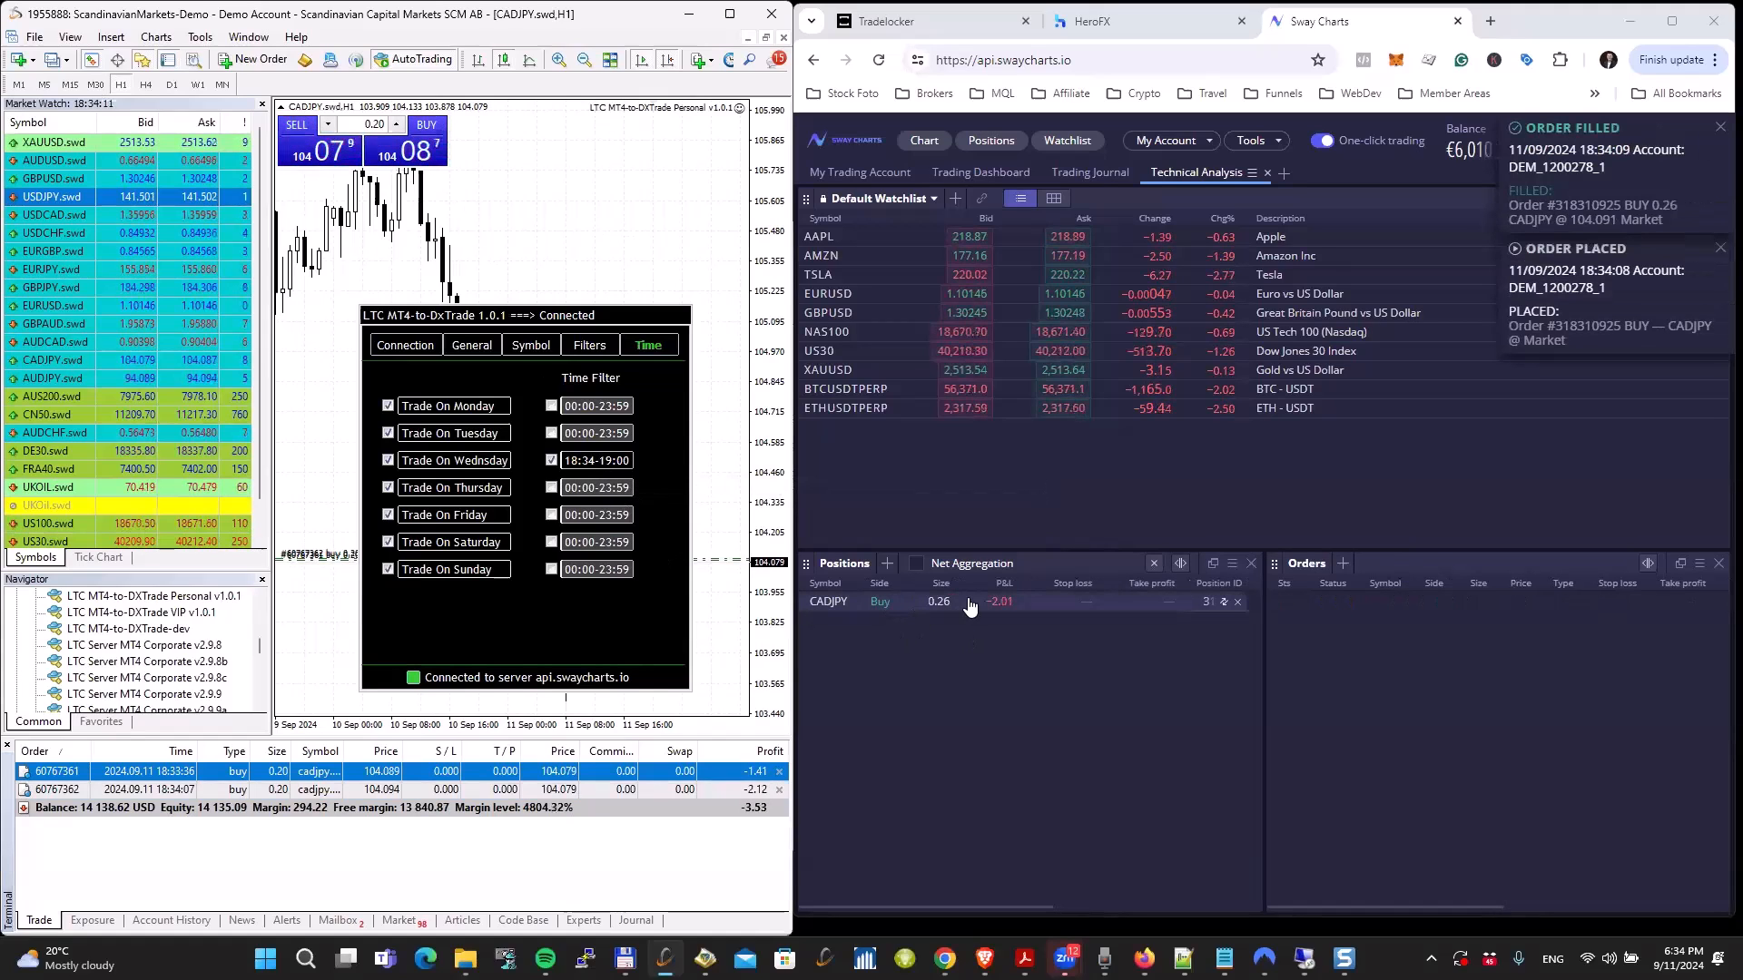
# Step: Disable the copier's Wednesday time filter and return to its connection settings
pyautogui.click(552, 461)
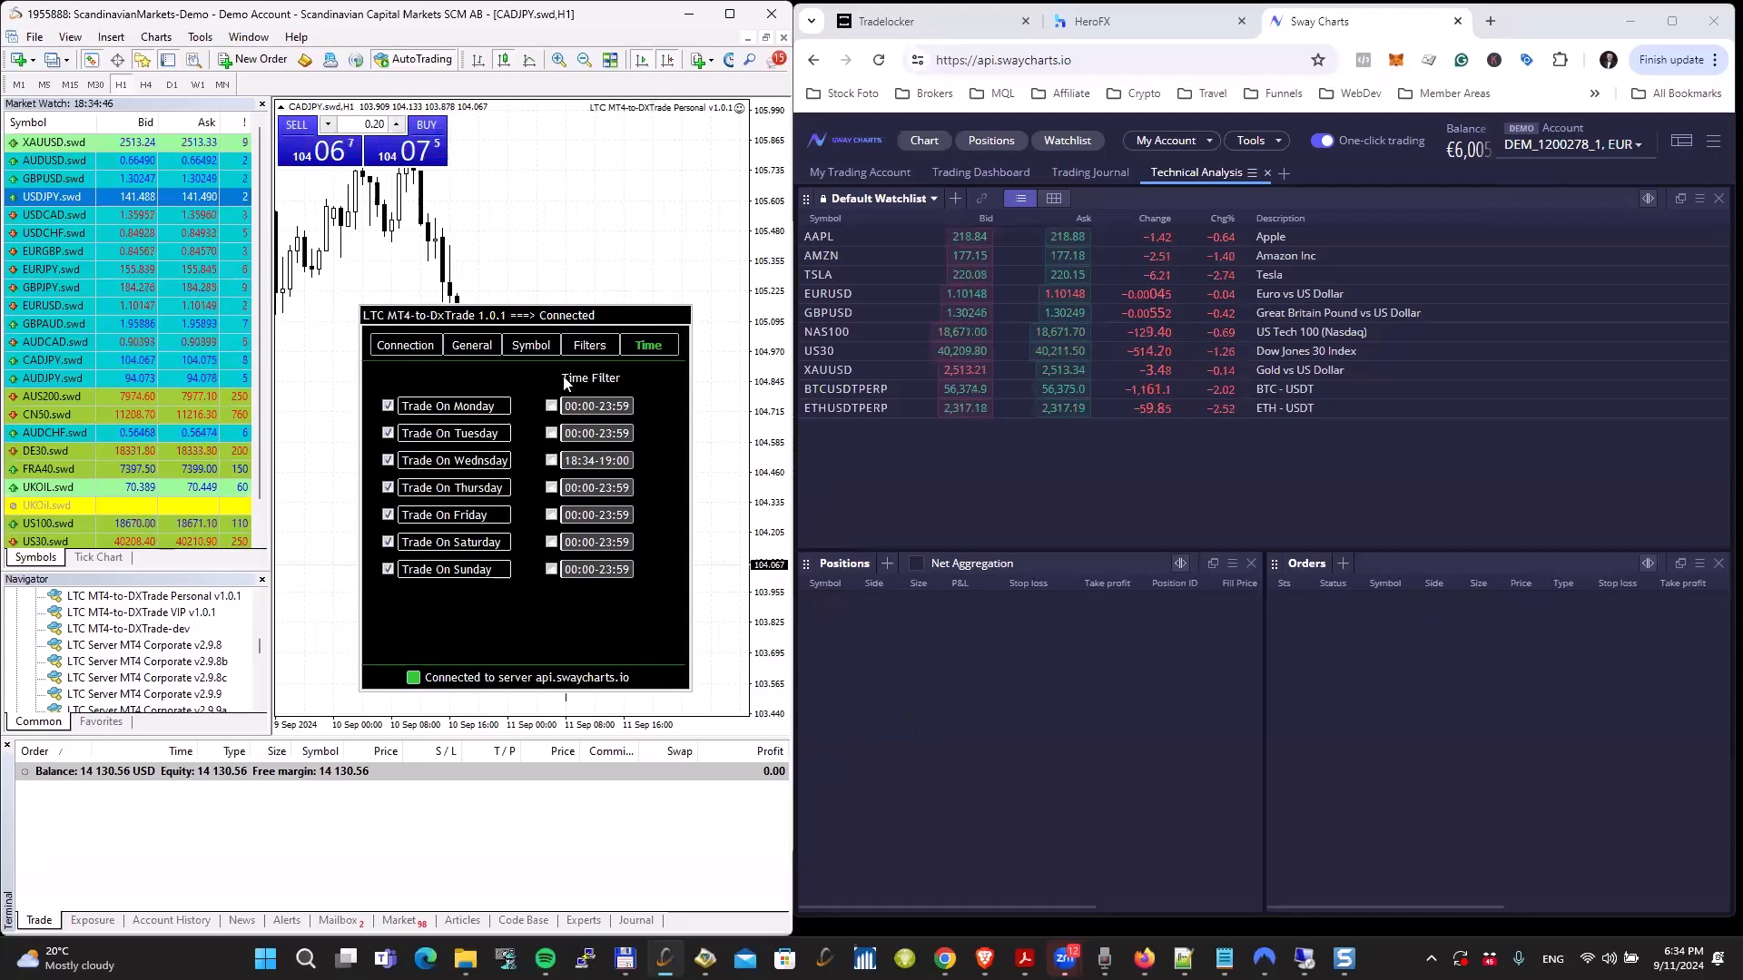
pyautogui.click(405, 346)
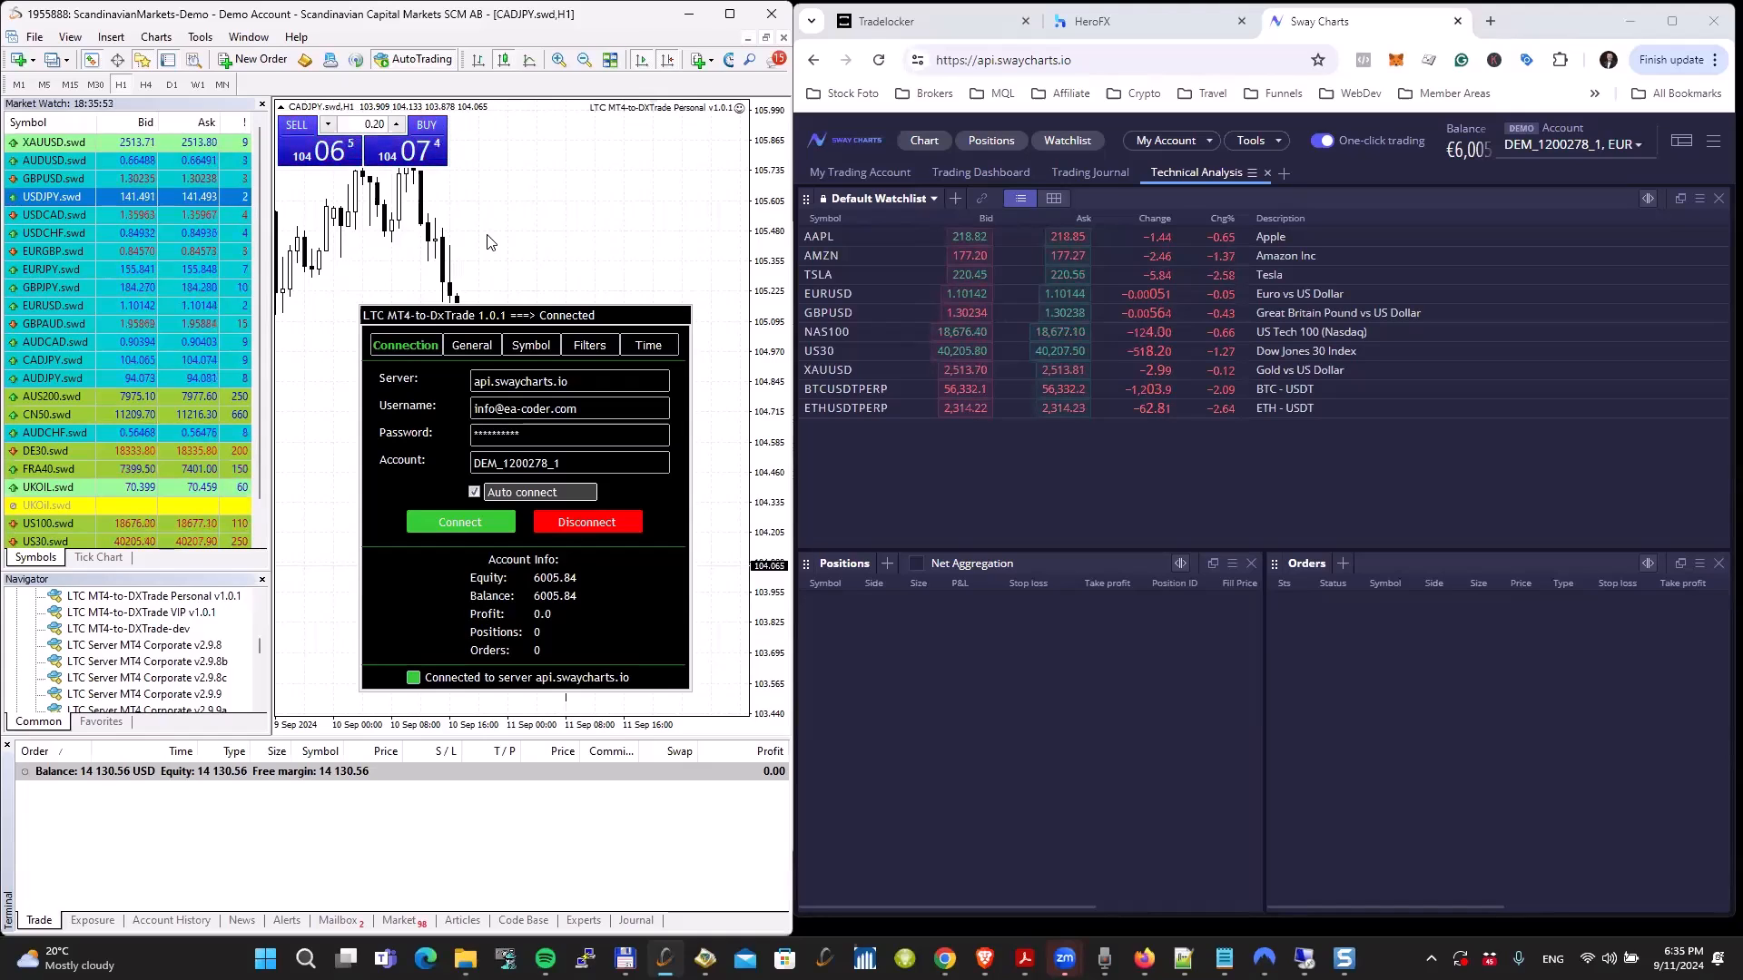
# Step: Open a DE30.swd chart with one-click trading shown and buy 0.20 lots at market
pyautogui.rightClick(44, 449)
pyautogui.click(91, 479)
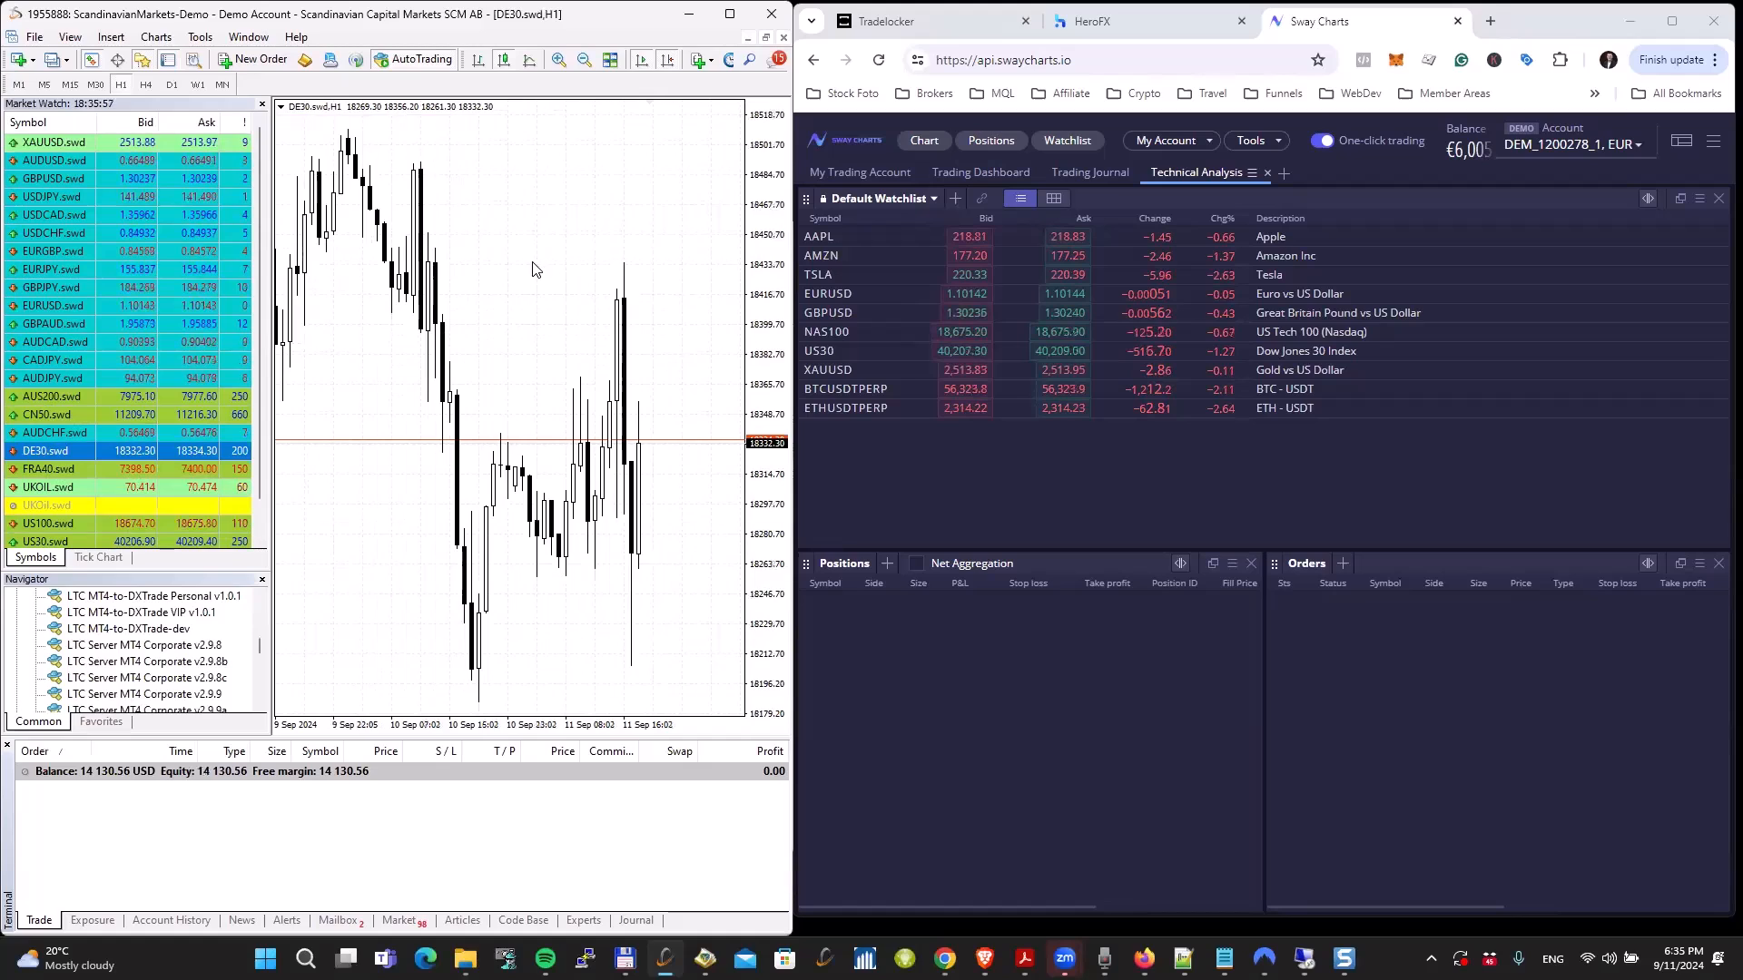
pyautogui.hotkey('alt', 't')
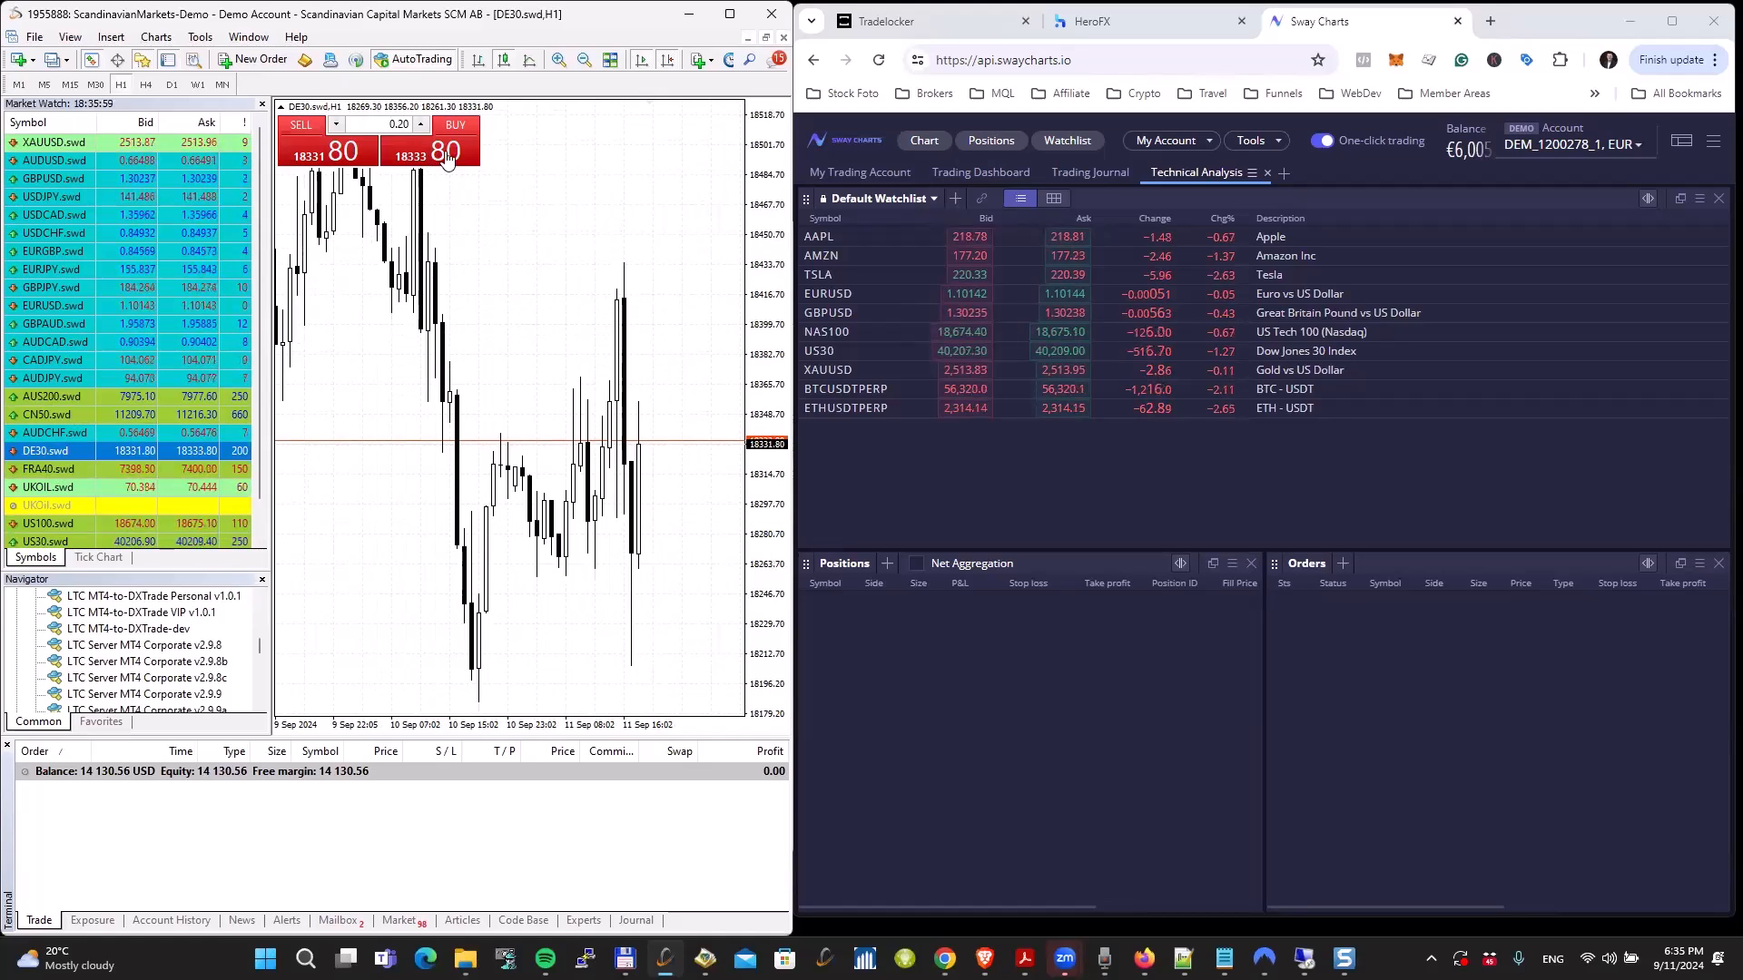
pyautogui.click(446, 160)
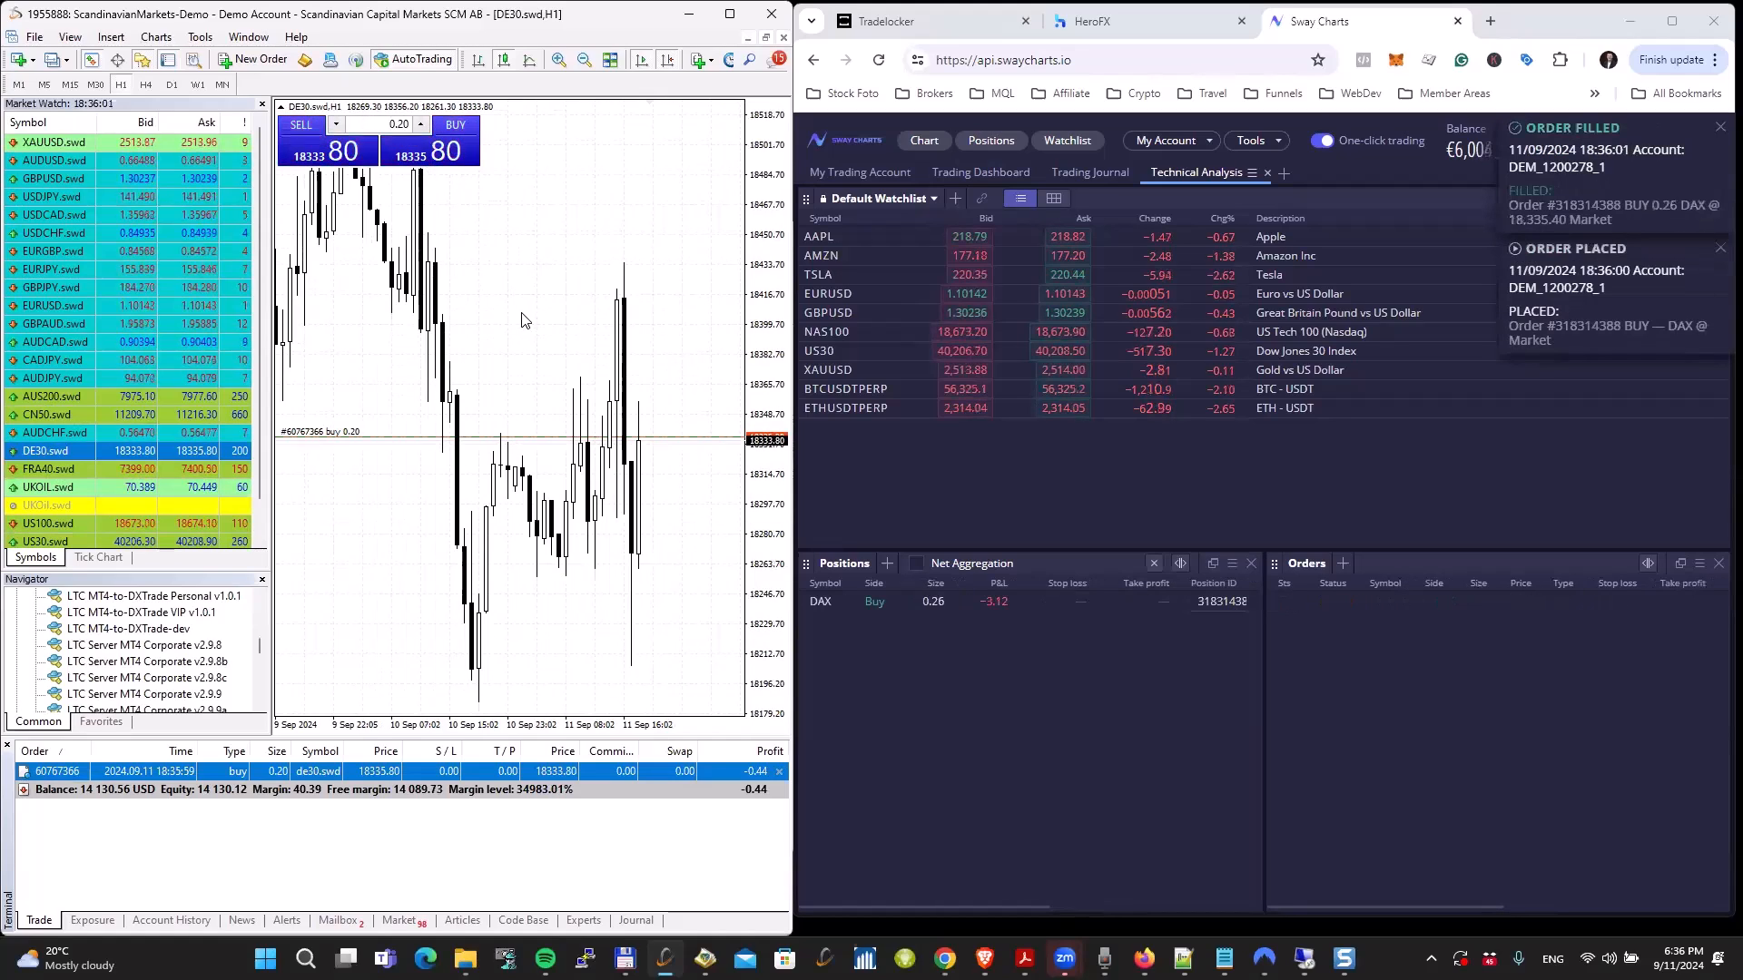